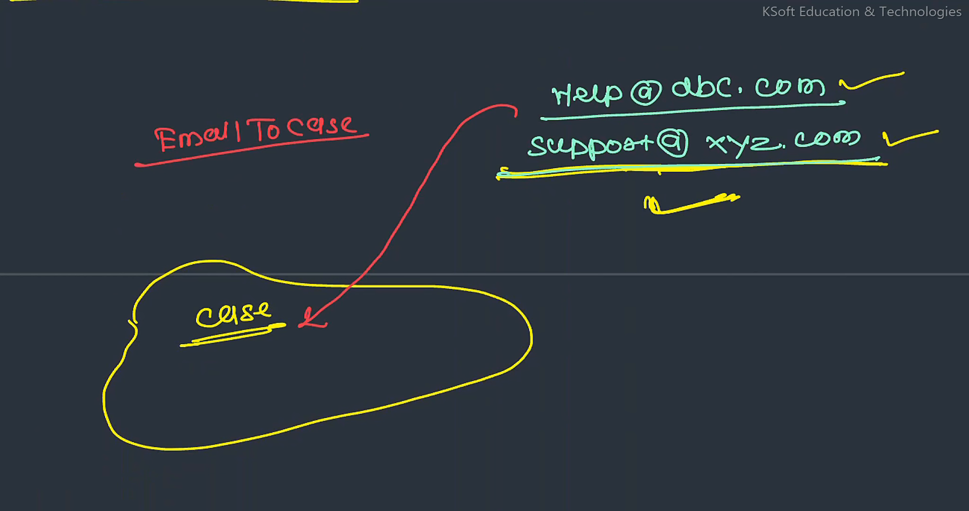
# Step: Maximize the sign-in window and start a new Google account for personal use
pyautogui.hotkey('alt', 'Tab')
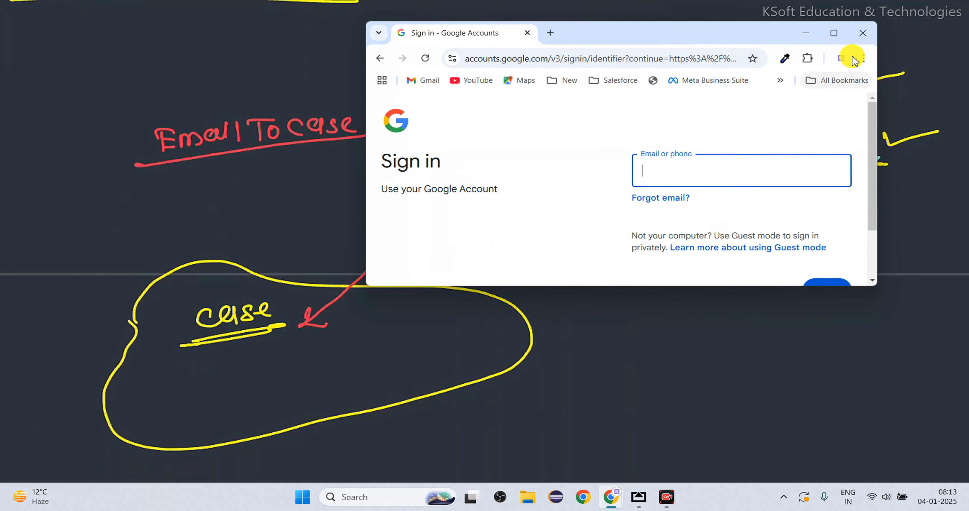
pyautogui.click(838, 43)
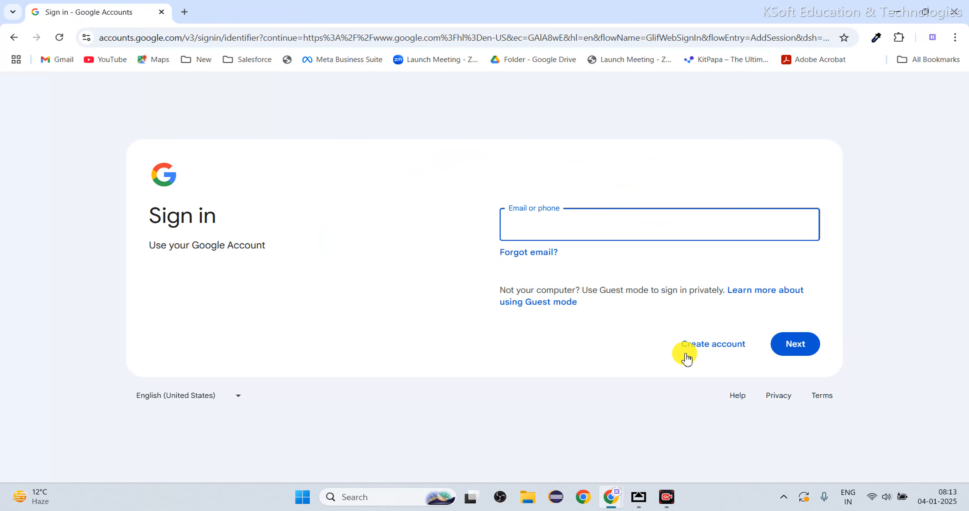
pyautogui.click(708, 352)
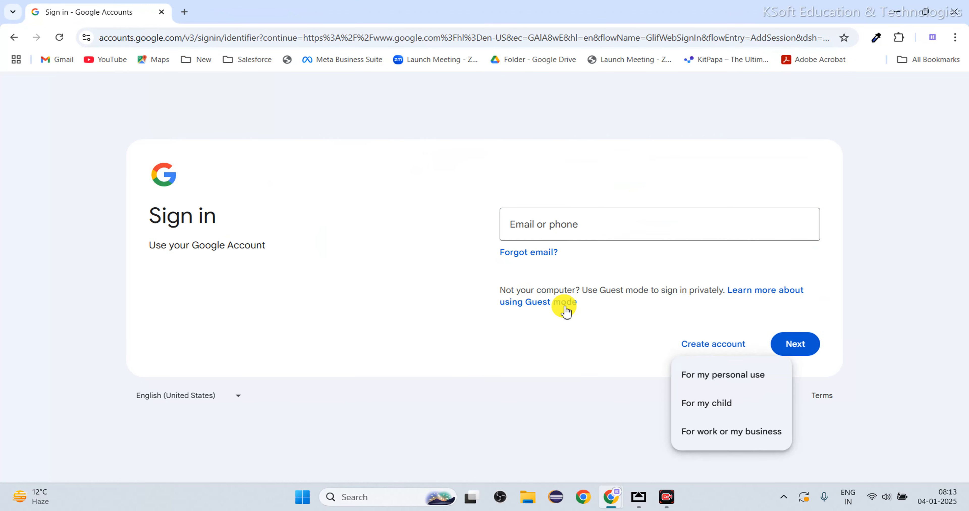
pyautogui.click(739, 376)
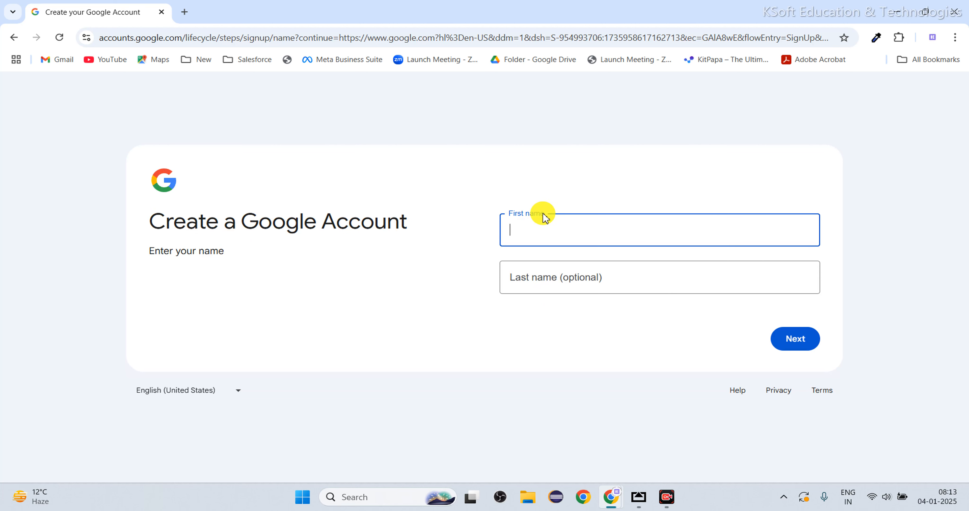
# Step: Enter the account holder's first and last name and continue
pyautogui.write('KSoft')
pyautogui.click(546, 280)
pyautogui.write('Edu')
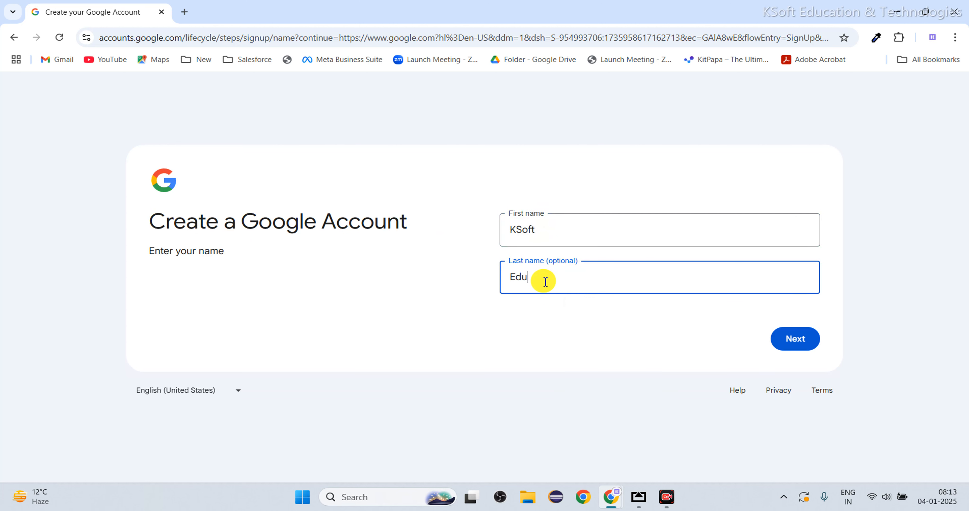
pyautogui.write('cation')
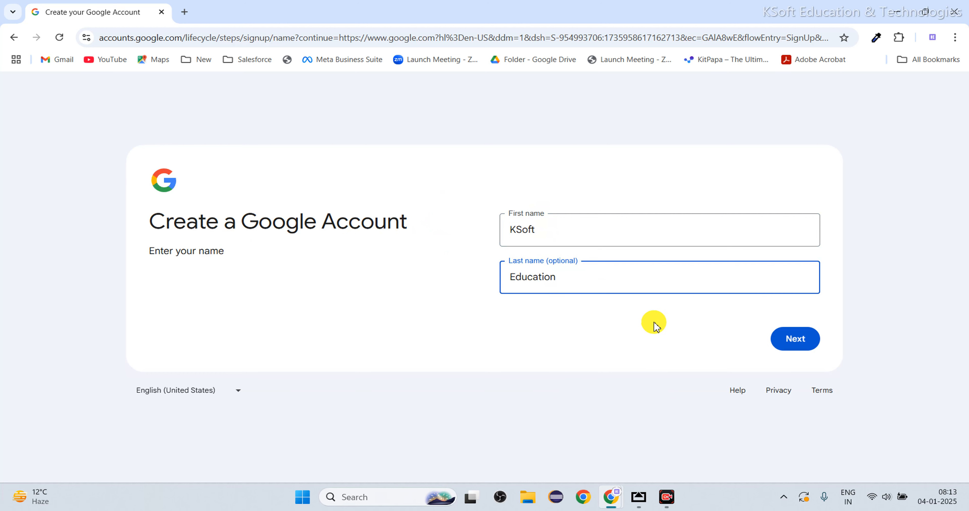
pyautogui.click(794, 336)
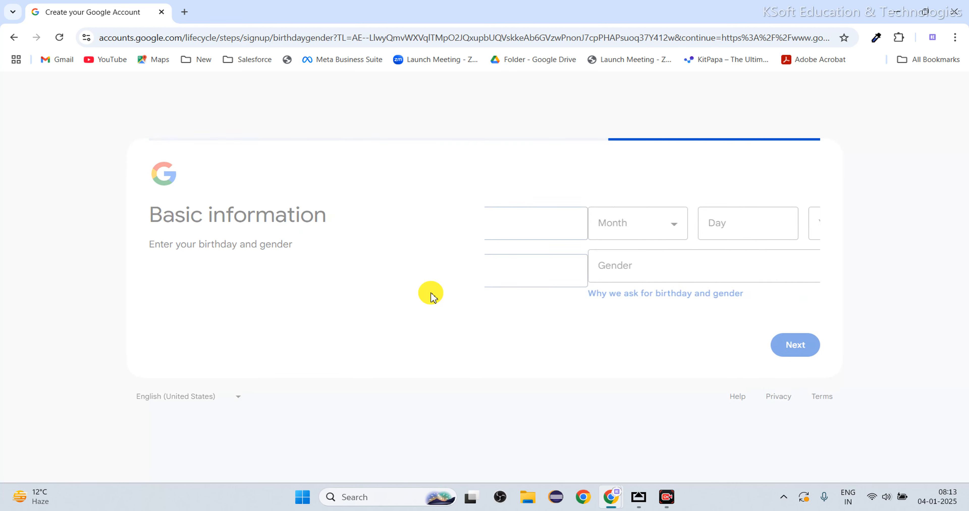
# Step: Enter birth month January, day 1, year 1995, choose gender Male, and submit
pyautogui.click(571, 232)
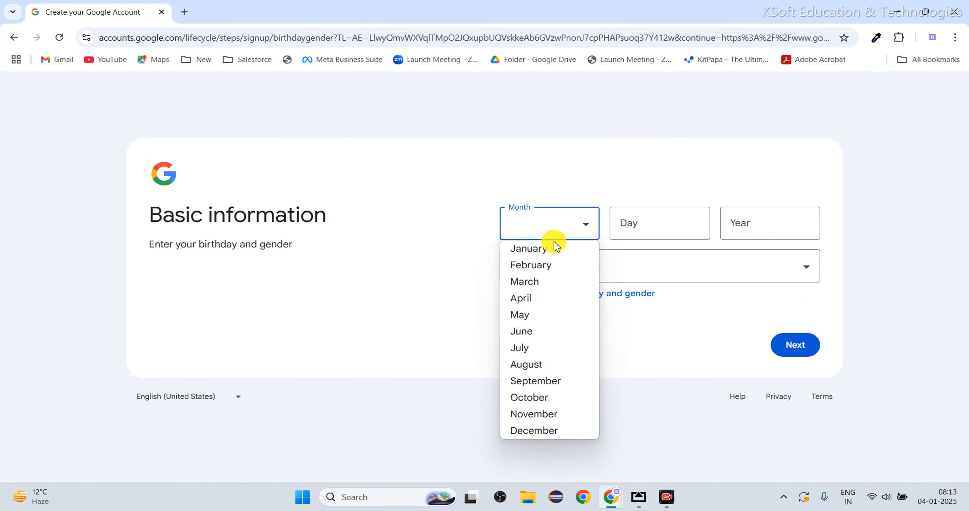
pyautogui.click(541, 249)
pyautogui.click(641, 233)
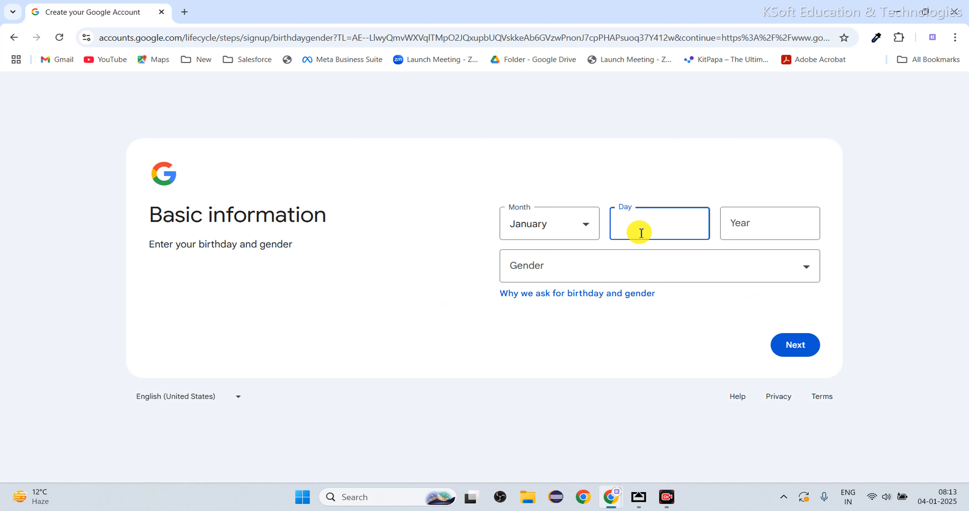
pyautogui.write('1')
pyautogui.click(780, 224)
pyautogui.write('1')
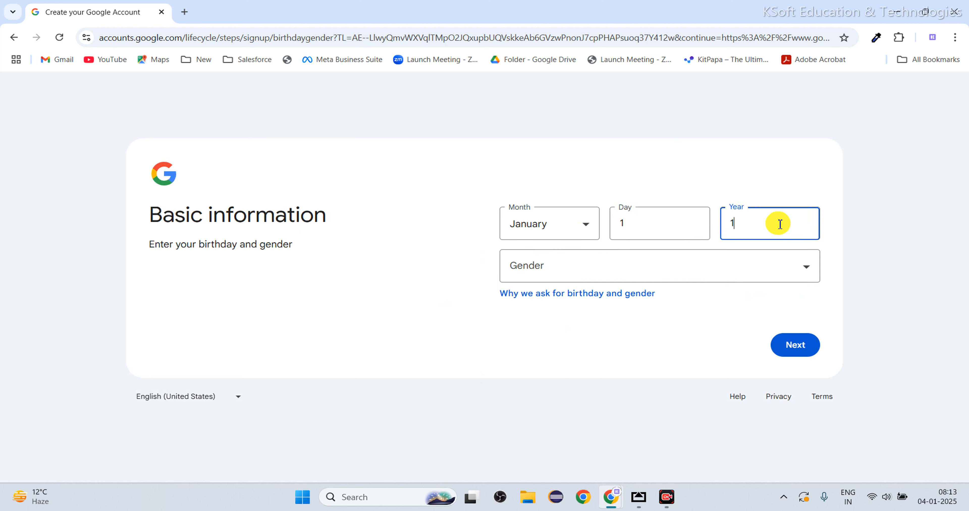
pyautogui.write('995')
pyautogui.click(687, 278)
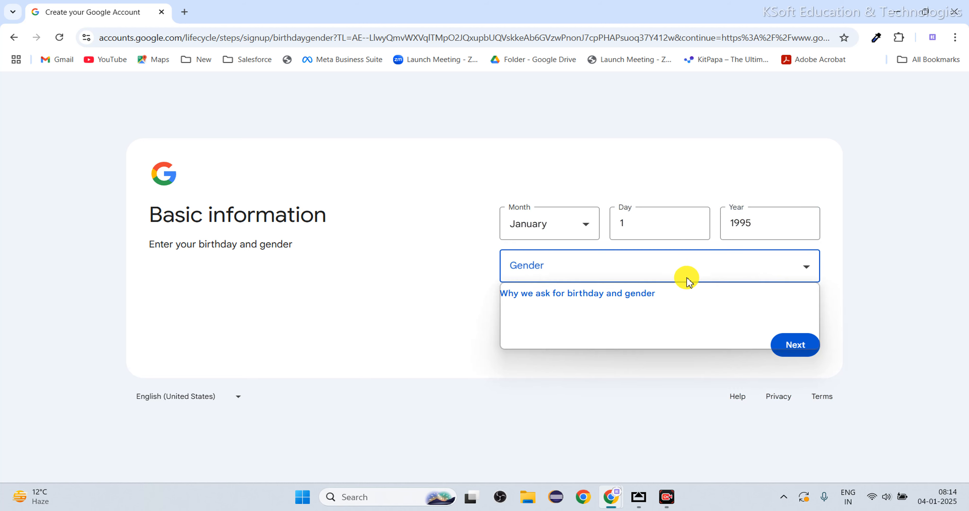
pyautogui.click(540, 307)
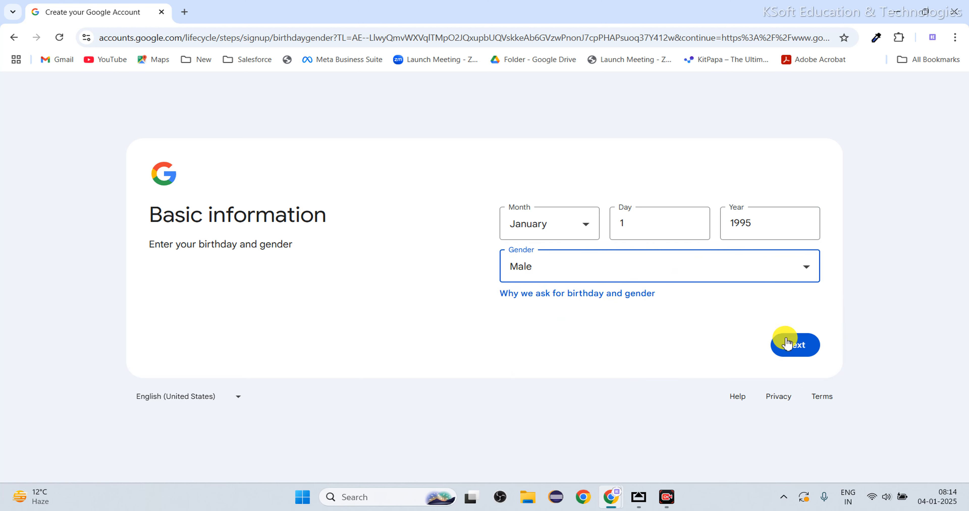
pyautogui.click(795, 346)
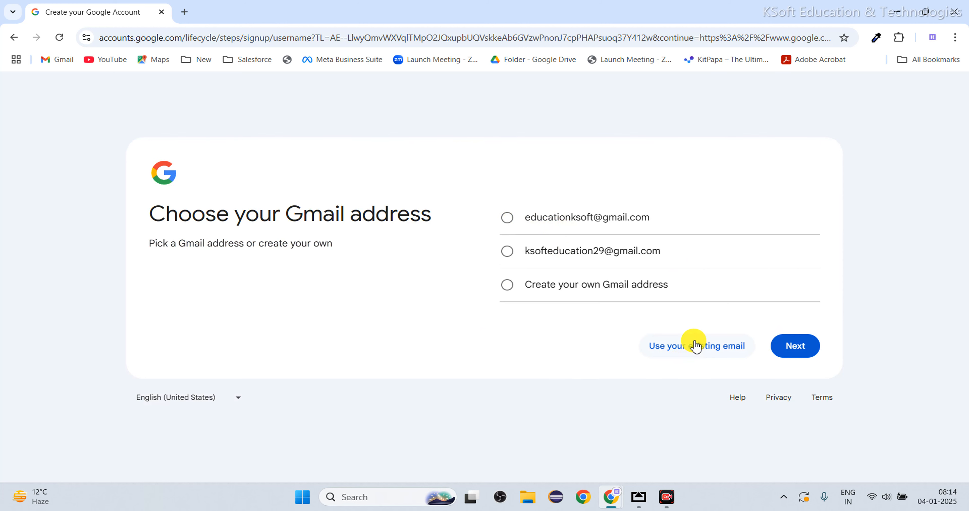
# Step: Return to the Gmail address step and choose Create your own Gmail address
pyautogui.click(702, 346)
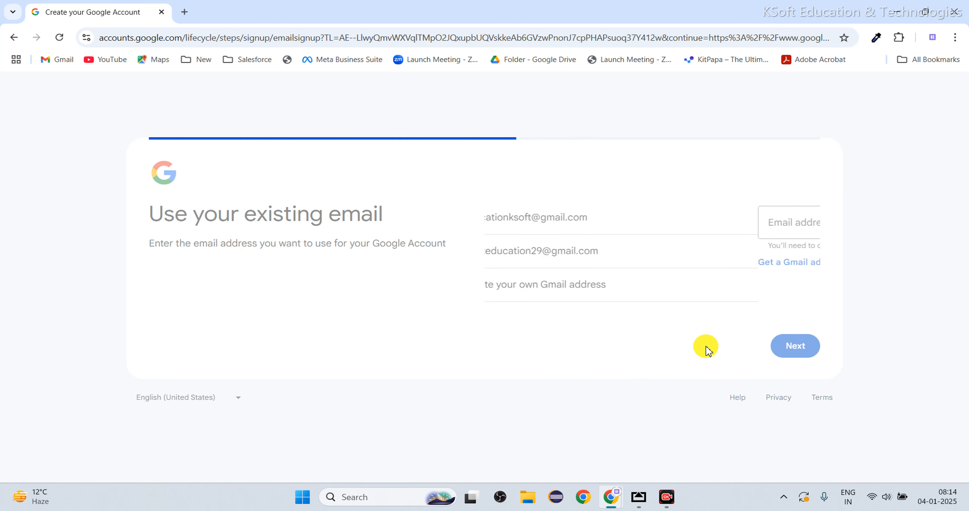
pyautogui.click(15, 38)
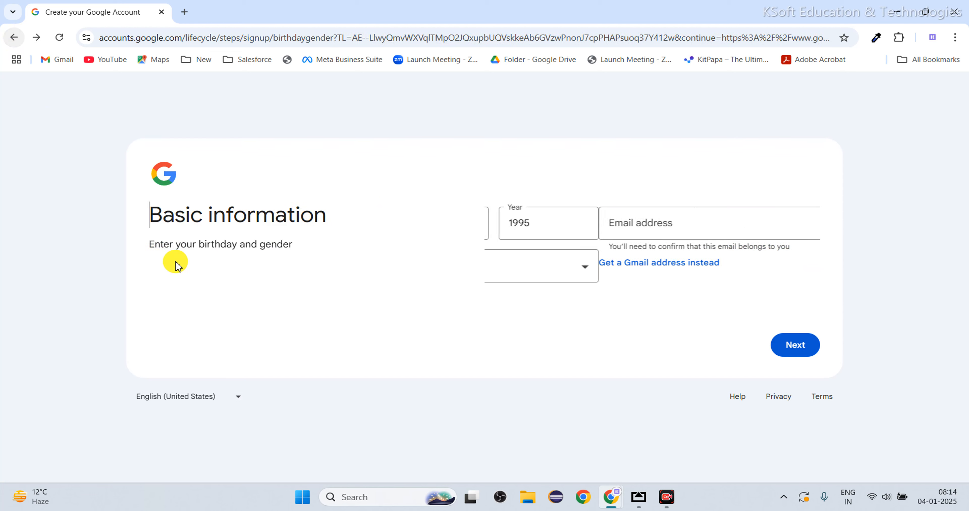
pyautogui.click(781, 355)
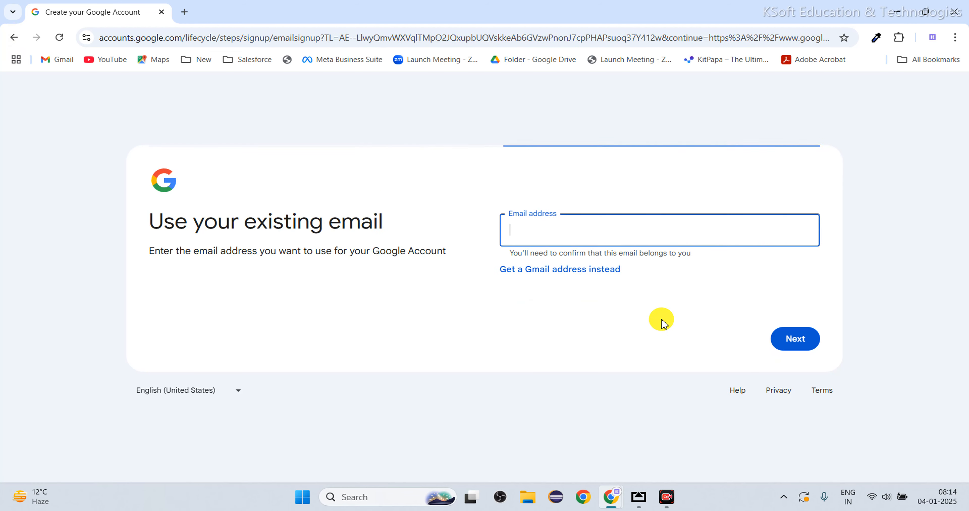
pyautogui.click(530, 271)
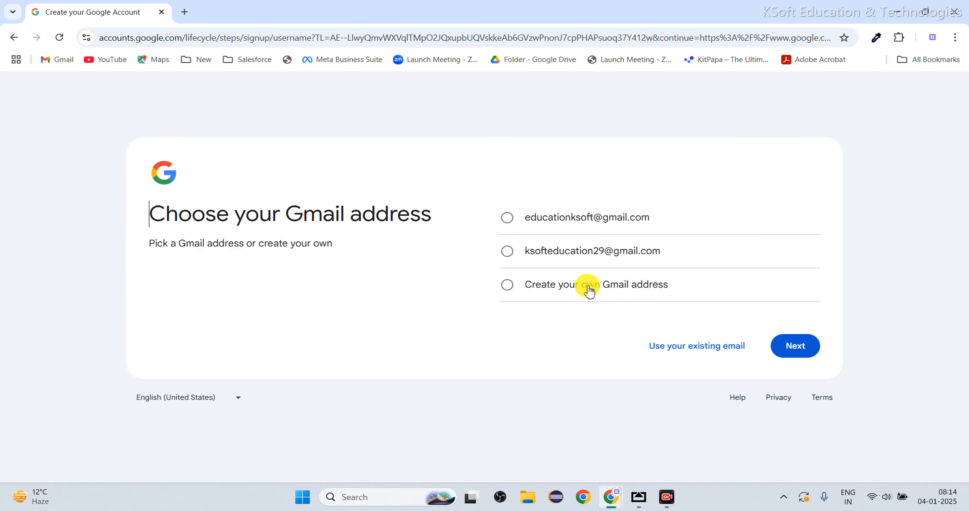
pyautogui.click(578, 287)
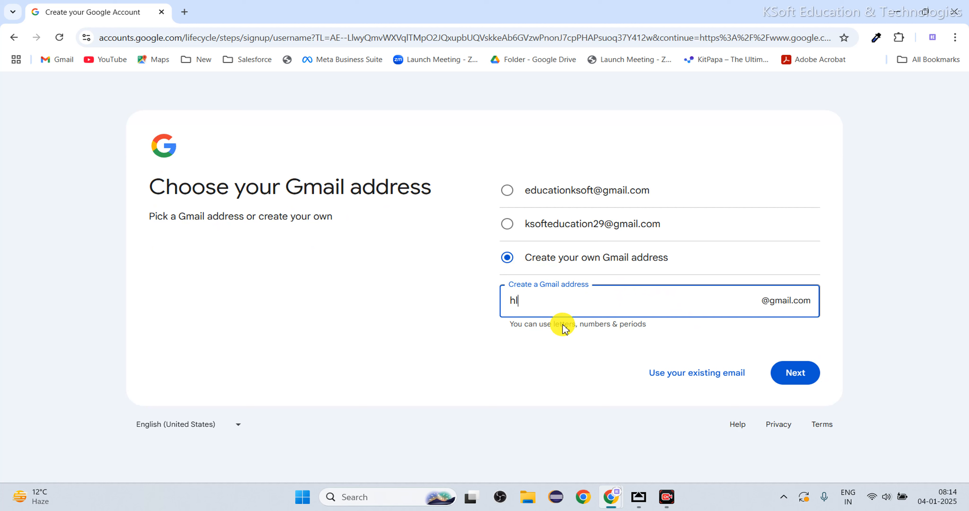
# Step: Type a custom payment-support username for the new Gmail address
pyautogui.write('he')
pyautogui.press('BackSpace')
pyautogui.write('support')
pyautogui.press('BackSpace')
pyautogui.press('BackSpace')
pyautogui.press('BackSpace')
pyautogui.press('BackSpace')
pyautogui.press('BackSpace')
pyautogui.press('BackSpace')
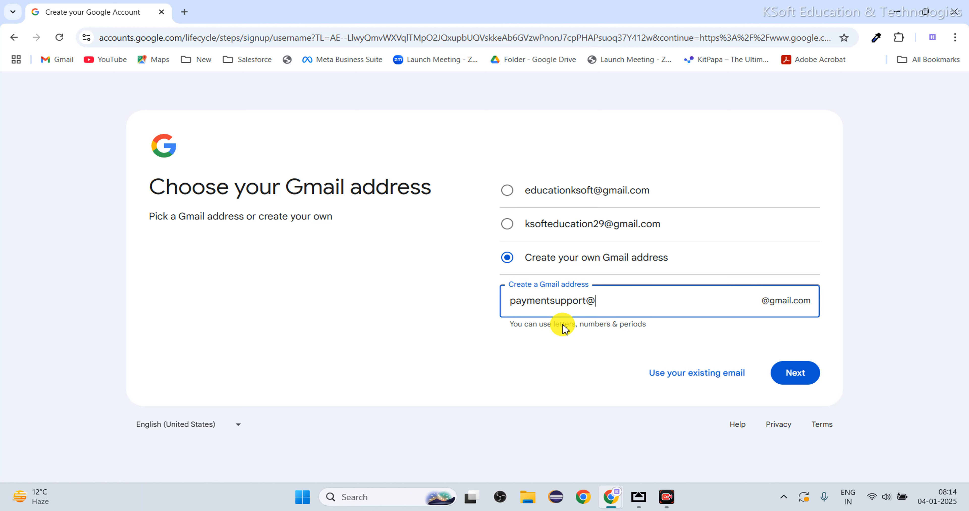
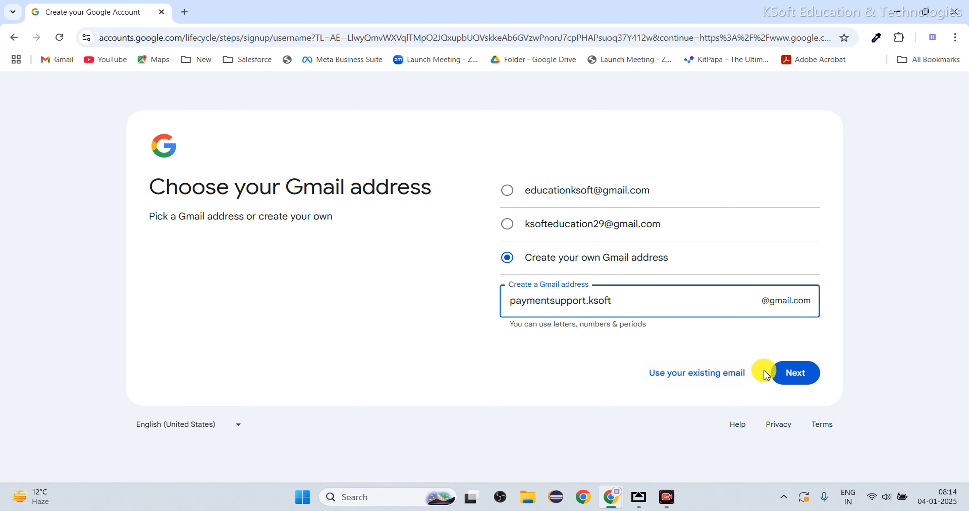
# Step: Submit the custom username, shorten it after rejection, resubmit, and delete the rejected name
pyautogui.click(796, 373)
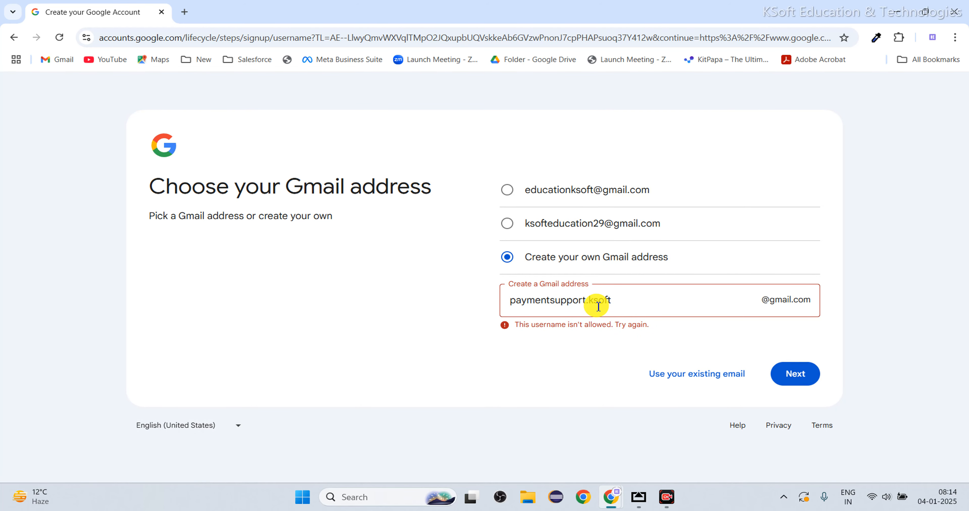
pyautogui.click(554, 303)
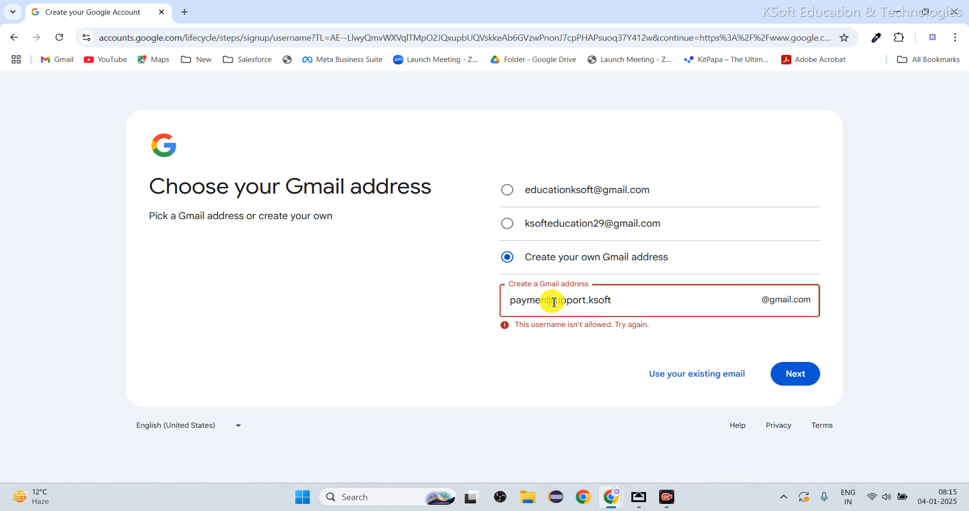
pyautogui.press('BackSpace')
pyautogui.press('BackSpace')
pyautogui.press('BackSpace')
pyautogui.press('BackSpace')
pyautogui.press('BackSpace')
pyautogui.press('BackSpace')
pyautogui.press('BackSpace')
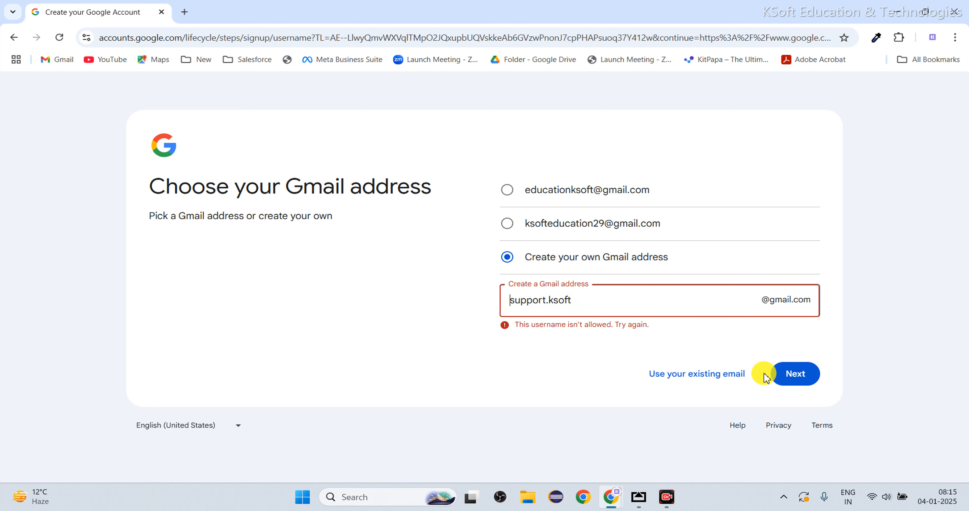
pyautogui.click(814, 375)
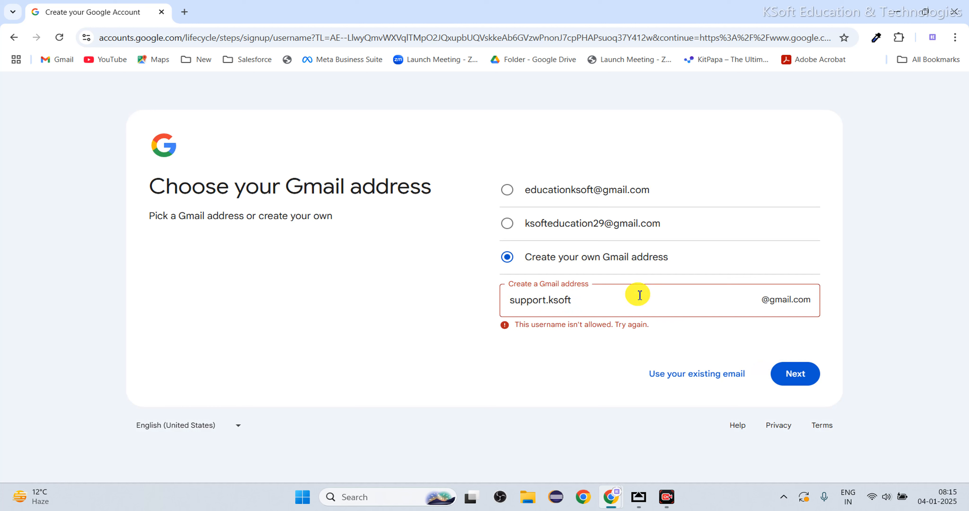
pyautogui.click(589, 305)
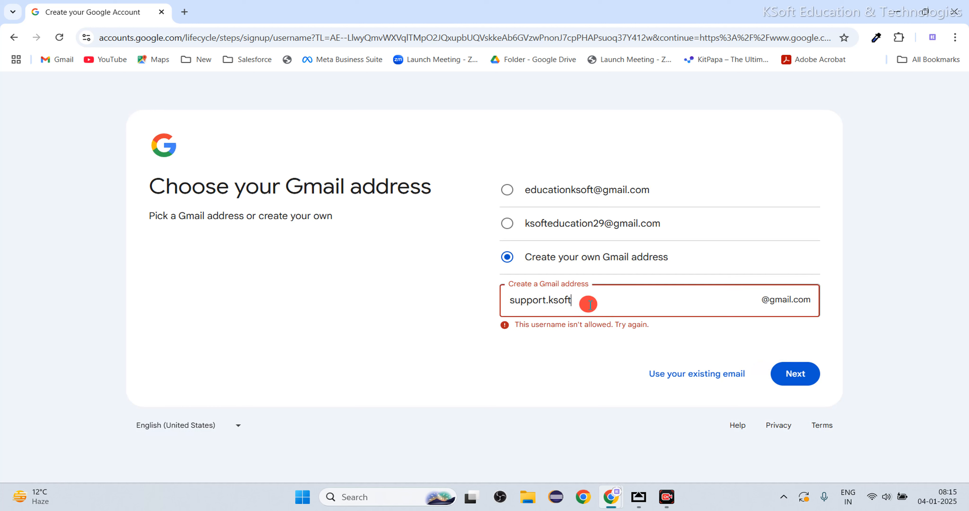
pyautogui.moveTo(589, 305); pyautogui.dragTo(506, 305)
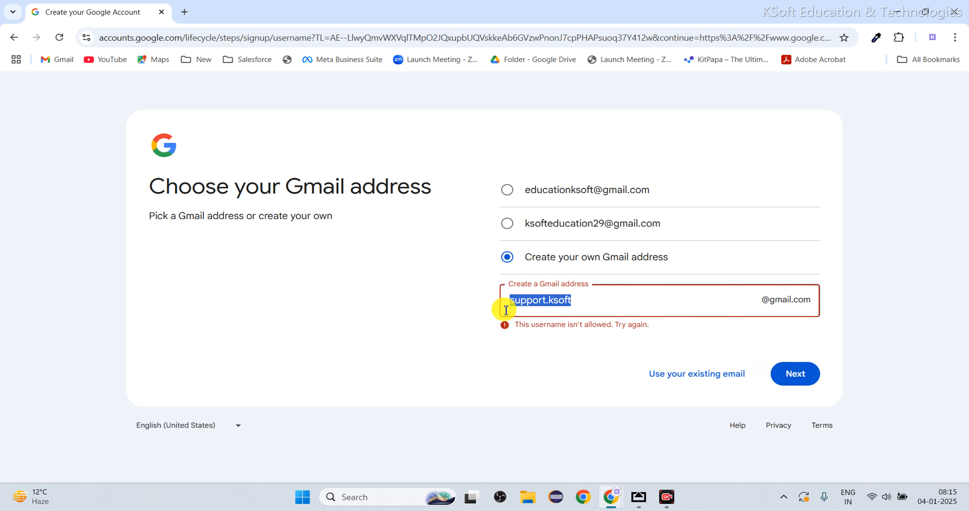
pyautogui.press('BackSpace')
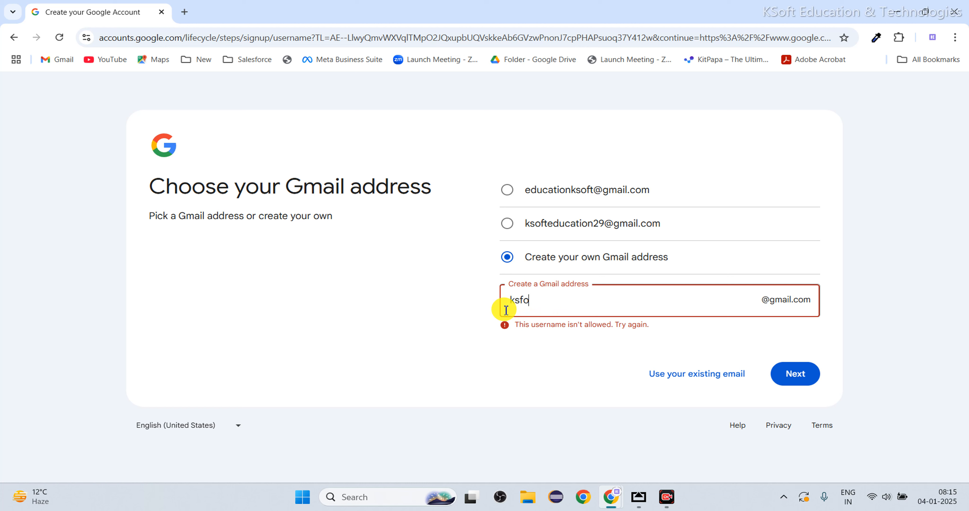
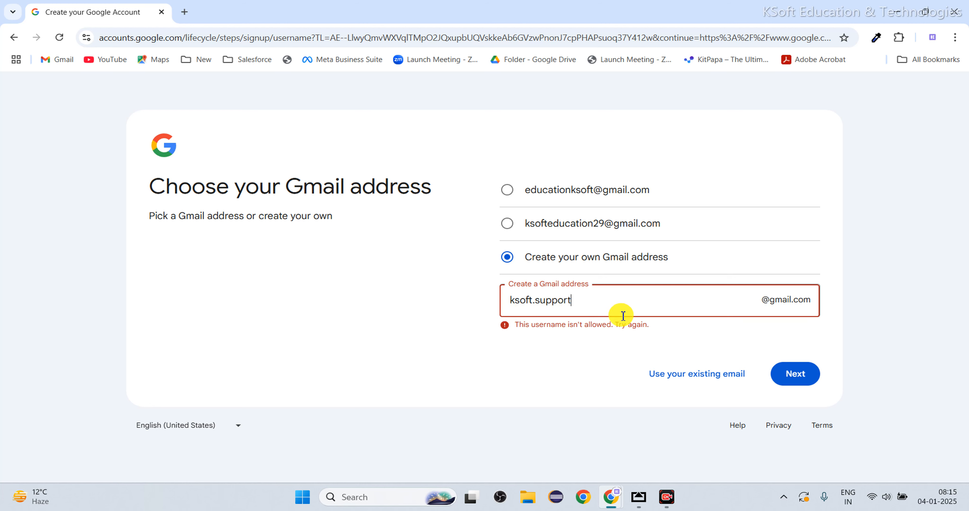
# Step: Try a reordered support username, then with a .24 suffix, and clear the rejected field
pyautogui.click(794, 373)
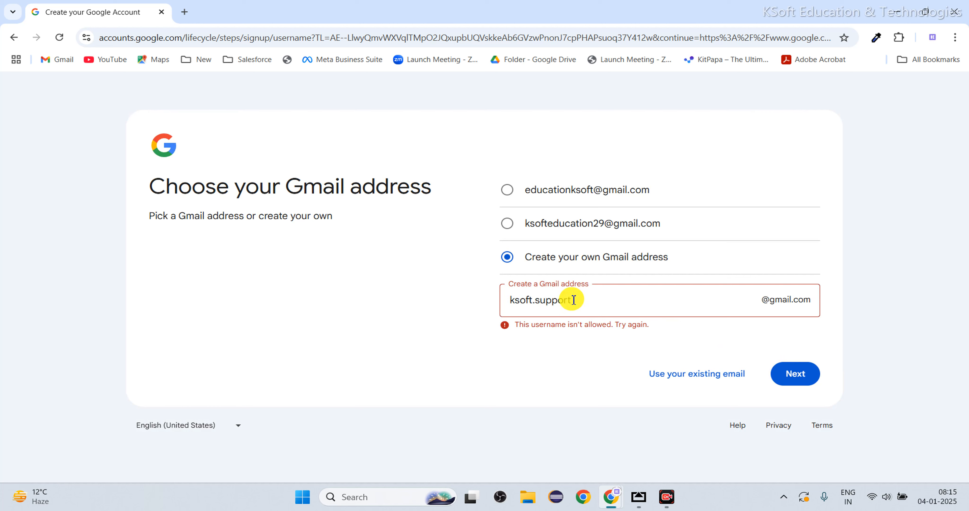
pyautogui.click(587, 307)
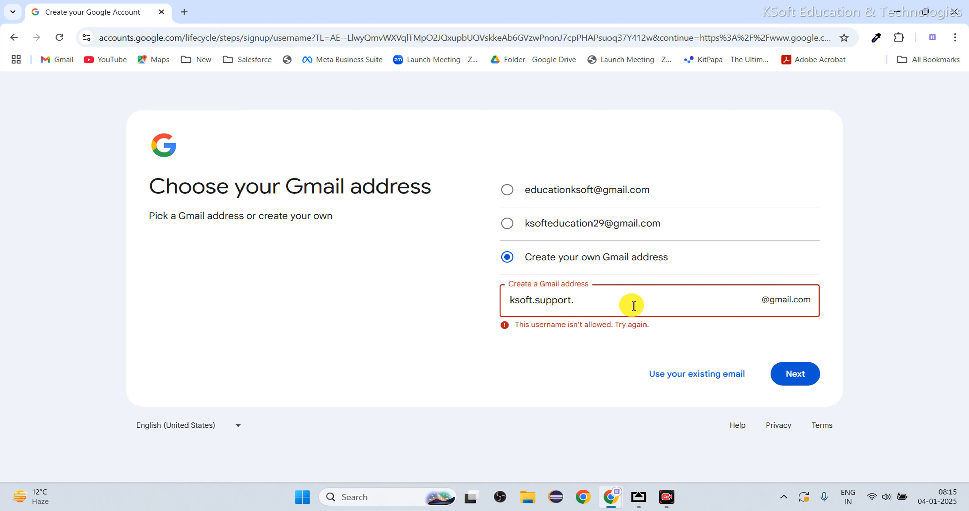
pyautogui.write('.24')
pyautogui.click(791, 378)
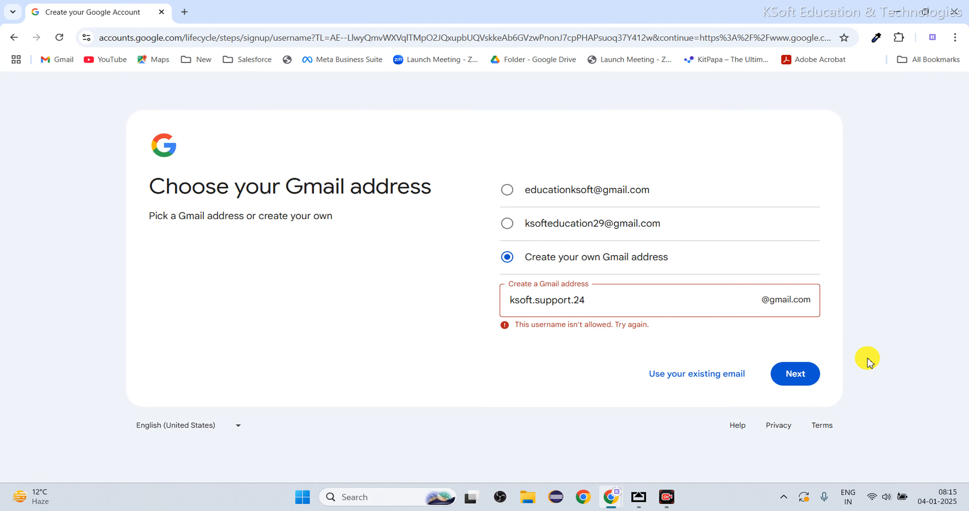
pyautogui.moveTo(587, 301); pyautogui.dragTo(558, 301)
pyautogui.hotkey('ctrl', 'a')
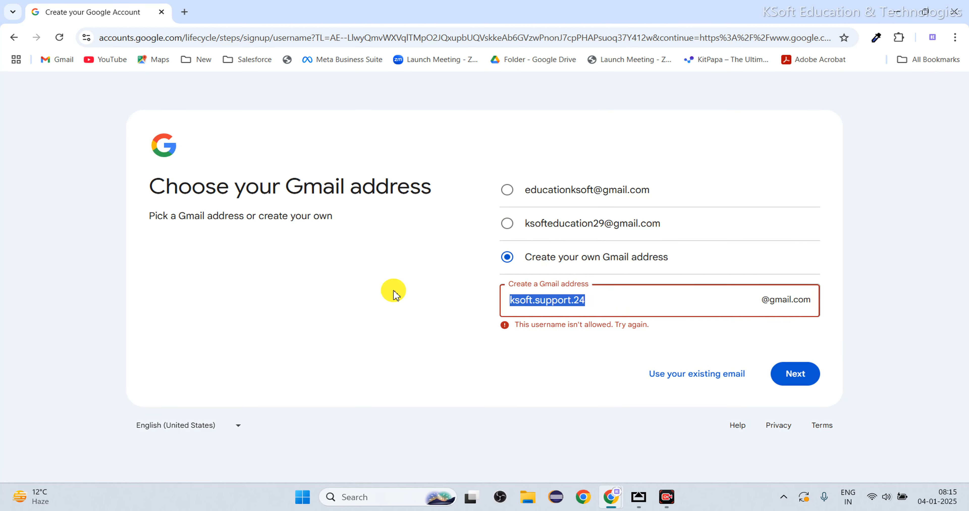
pyautogui.press('BackSpace')
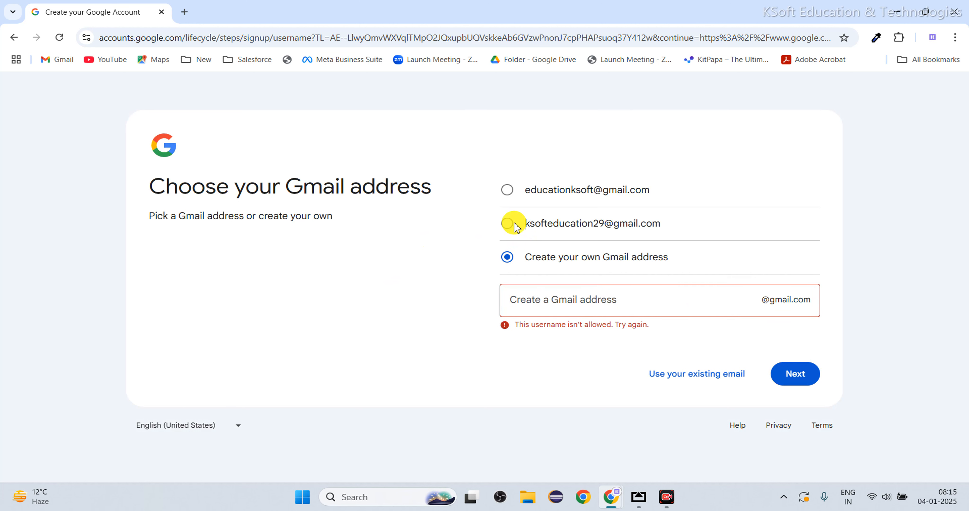
# Step: Pick the second suggested Gmail address and continue to the password step
pyautogui.click(516, 226)
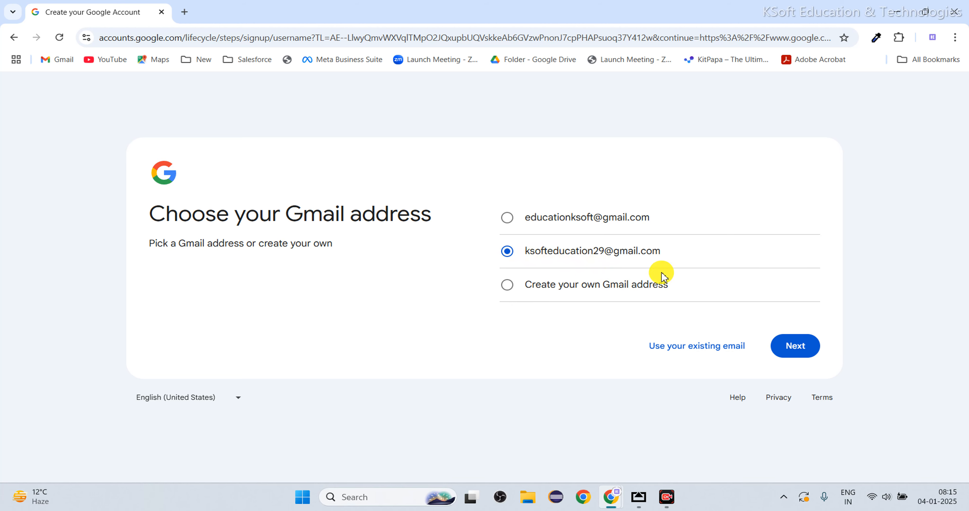
pyautogui.click(797, 353)
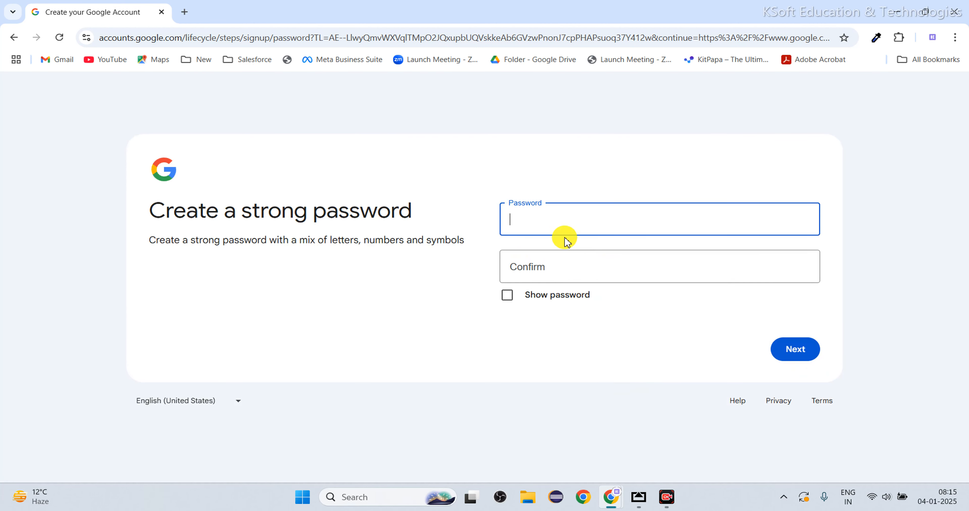
# Step: Enter and confirm the new account password
pyautogui.write('******')
pyautogui.click(559, 272)
pyautogui.write('*********')
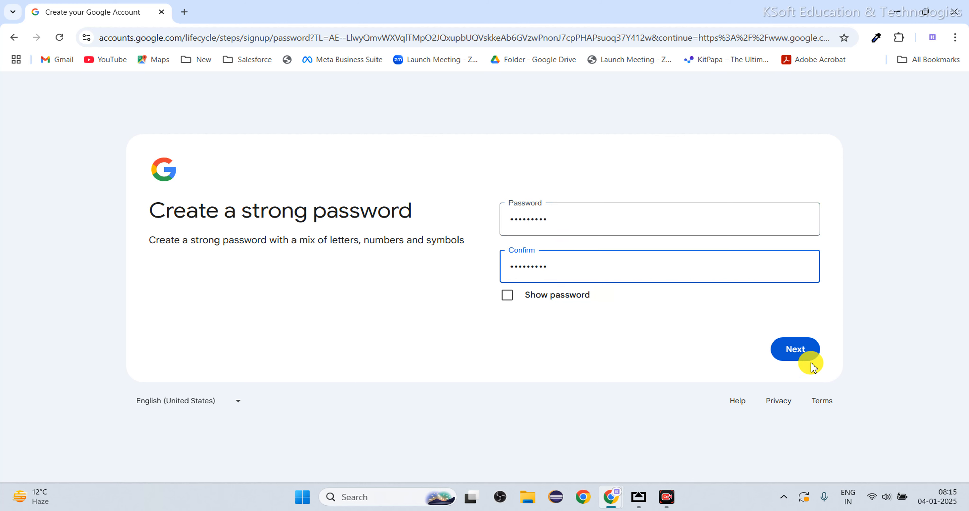
pyautogui.click(804, 356)
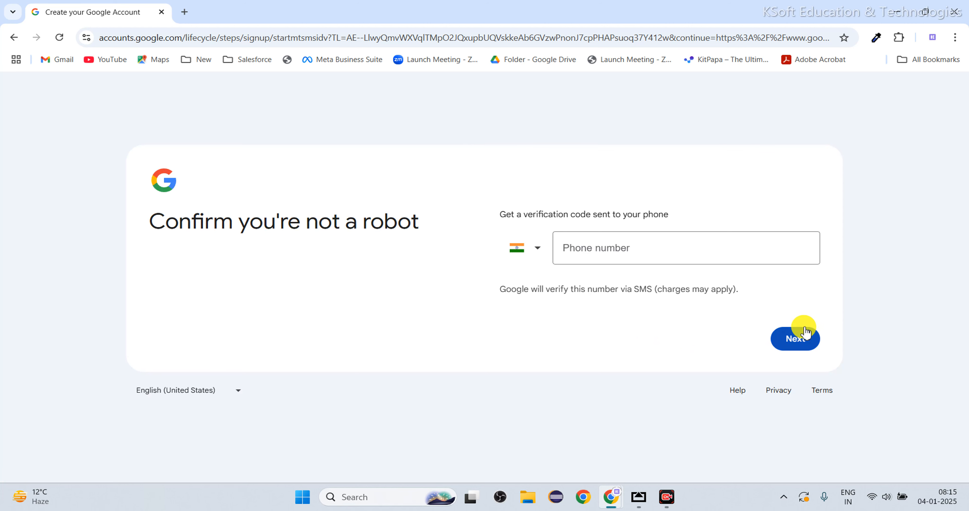
# Step: Verify the phone number by entering it and submitting the texted code
pyautogui.click(805, 342)
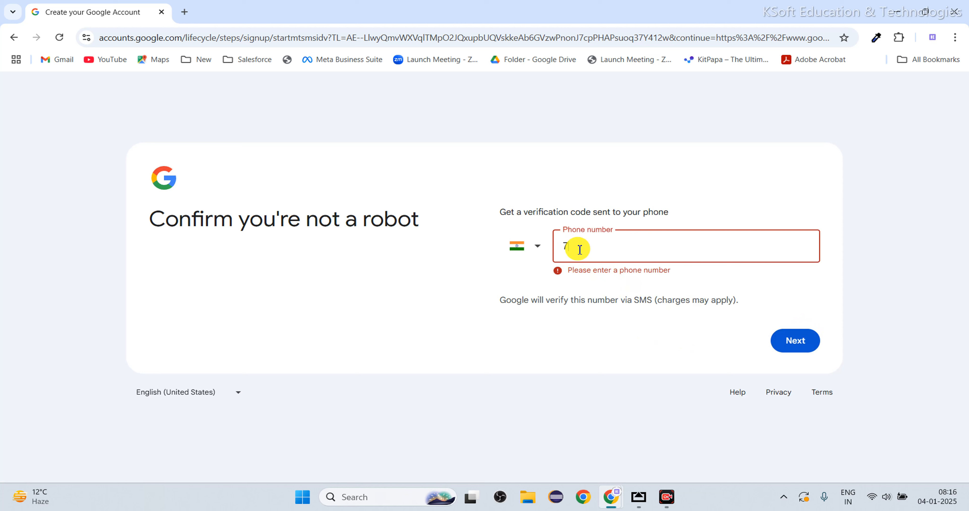
pyautogui.click(796, 340)
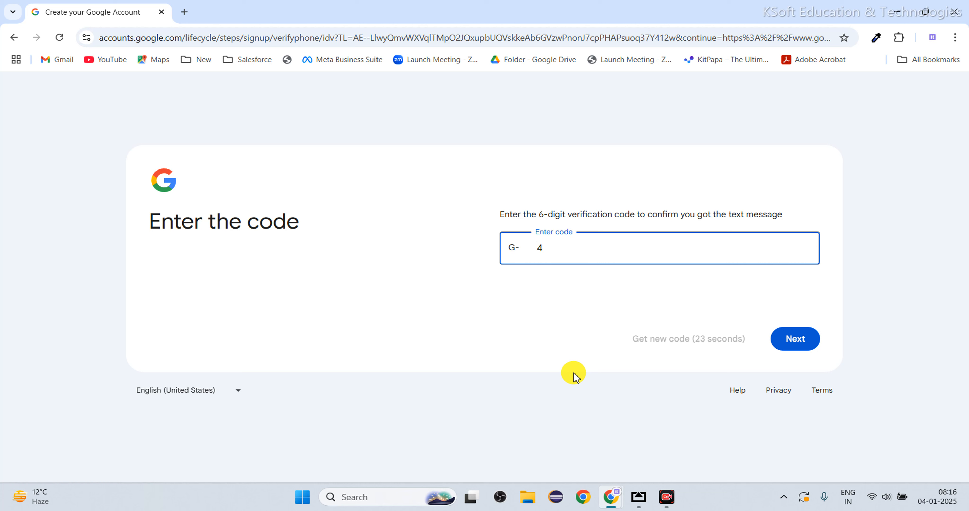
pyautogui.click(794, 338)
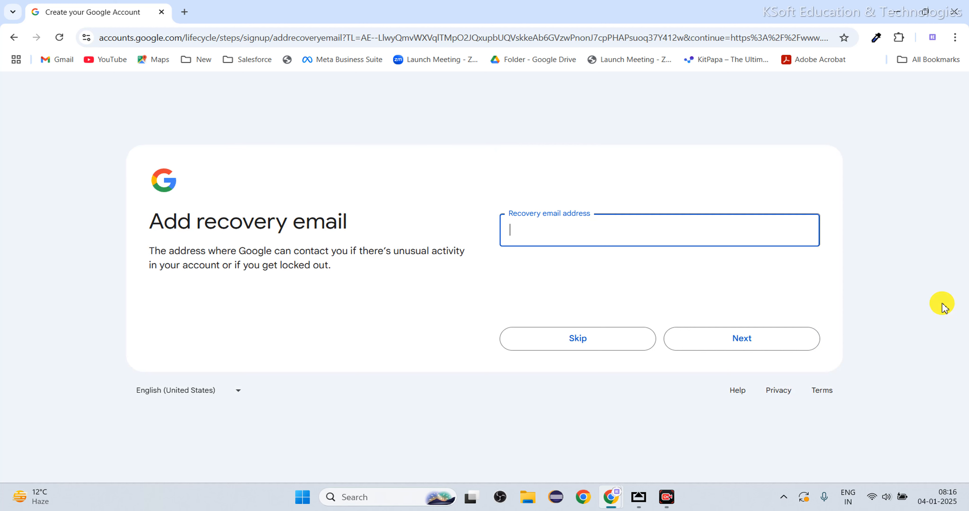
# Step: Skip the recovery email, confirm the review page, and agree to Privacy and Terms
pyautogui.click(627, 340)
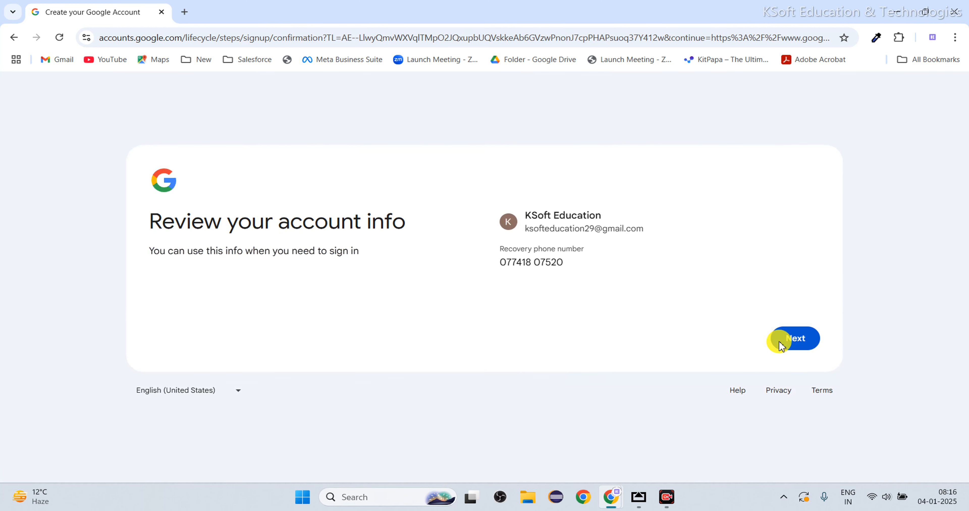
pyautogui.click(797, 340)
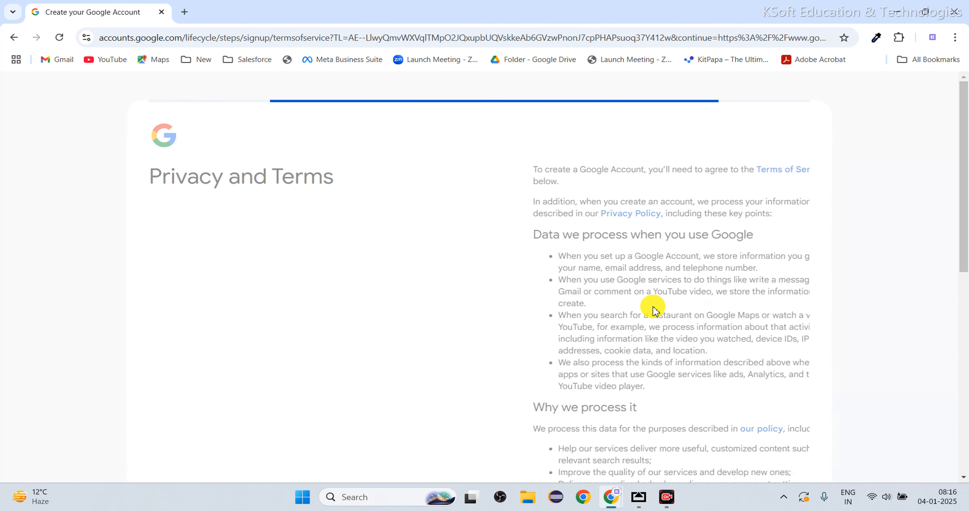
pyautogui.scroll(-4, 599, 360)
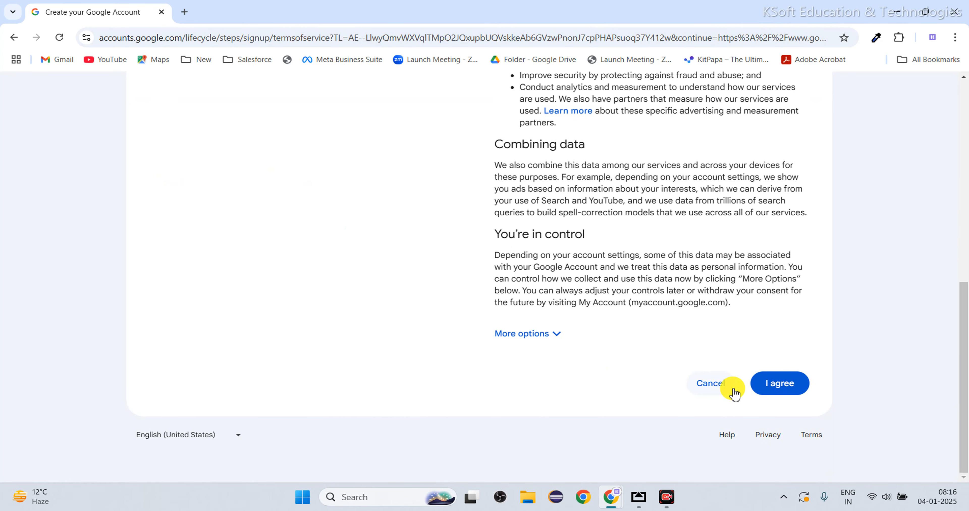
pyautogui.click(779, 383)
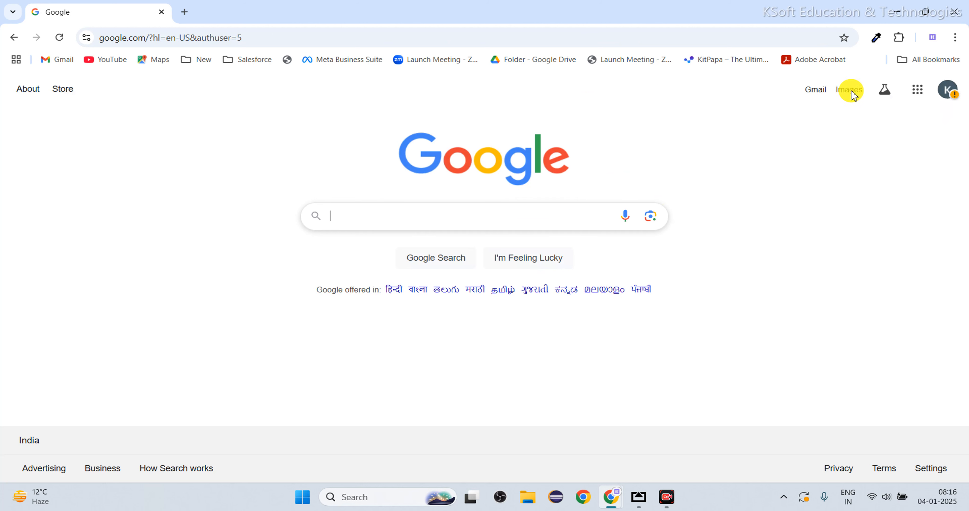
# Step: Open Gmail for the new account and dismiss the Chat and Meet popup
pyautogui.click(817, 92)
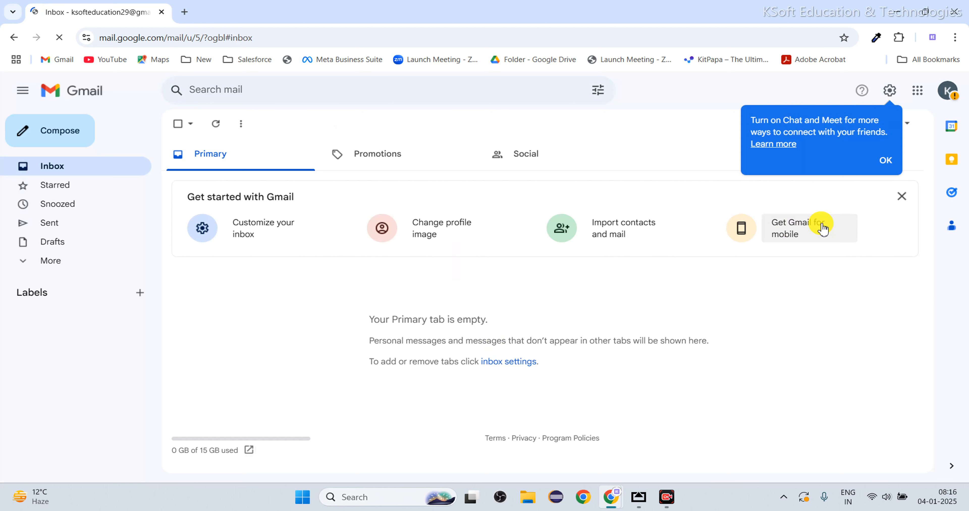
pyautogui.click(884, 161)
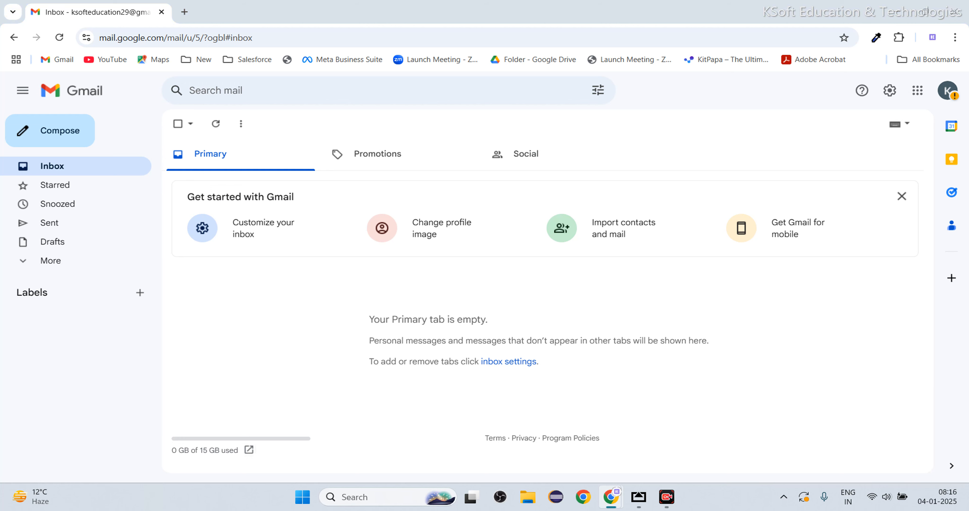
pyautogui.click(489, 134)
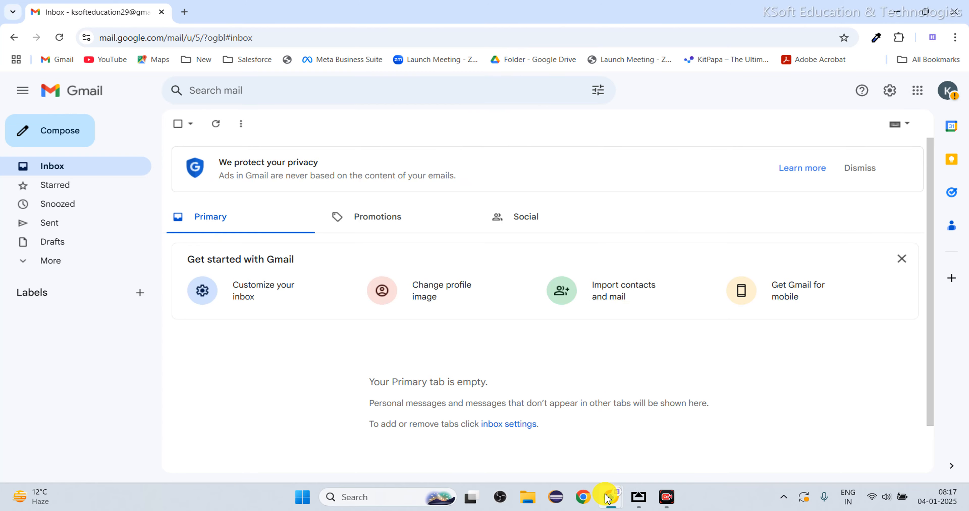
pyautogui.moveTo(610, 497)
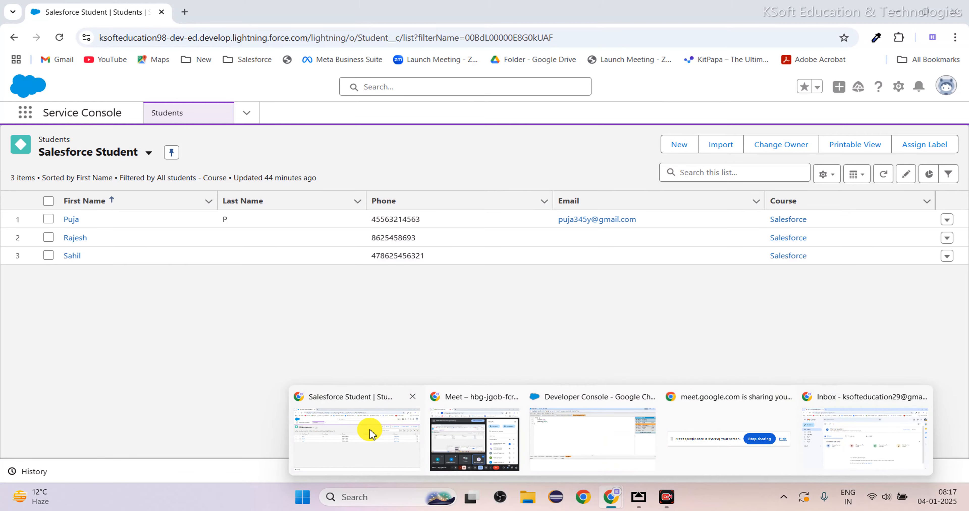
# Step: Open Salesforce Setup from the gear menu in the Salesforce window
pyautogui.click(325, 439)
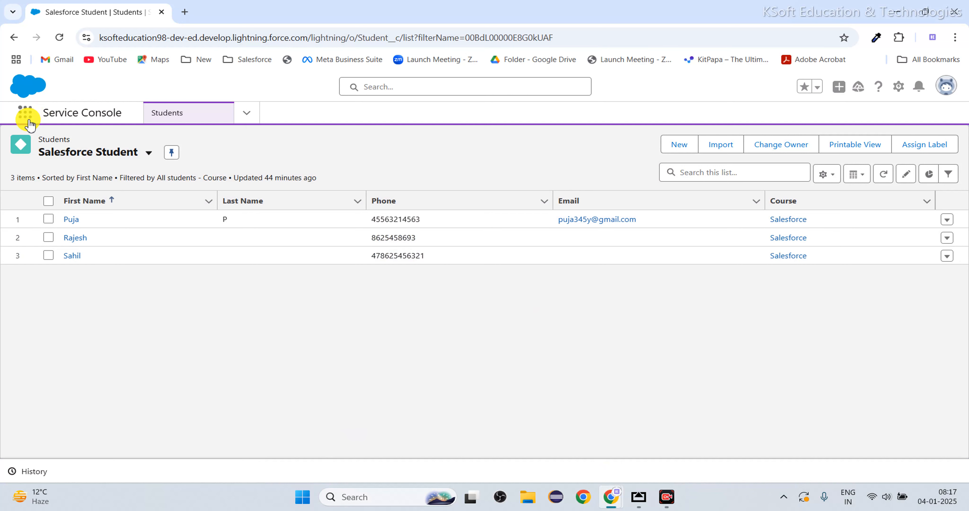
pyautogui.click(899, 86)
pyautogui.click(852, 186)
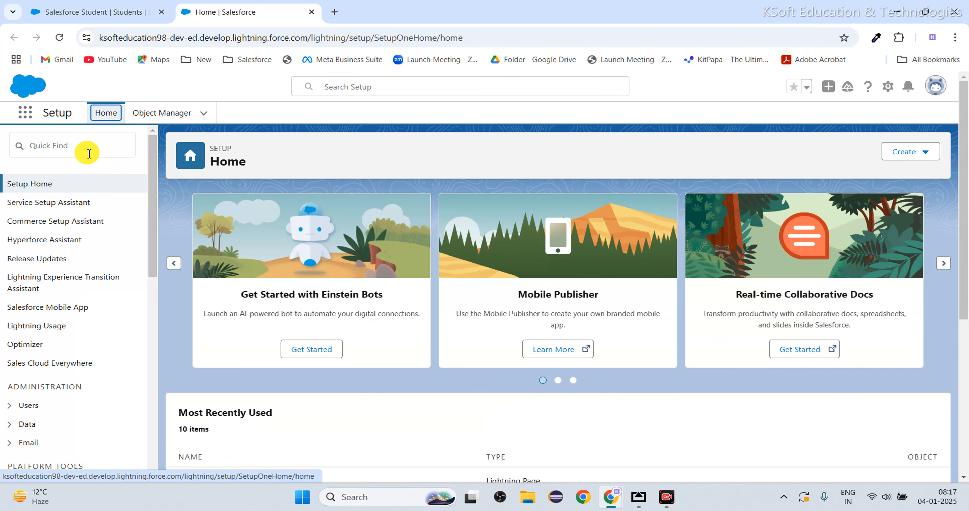
# Step: Search 'email-to' in Quick Find, open Email-to-Case, then bring up the whiteboard notes
pyautogui.click(89, 153)
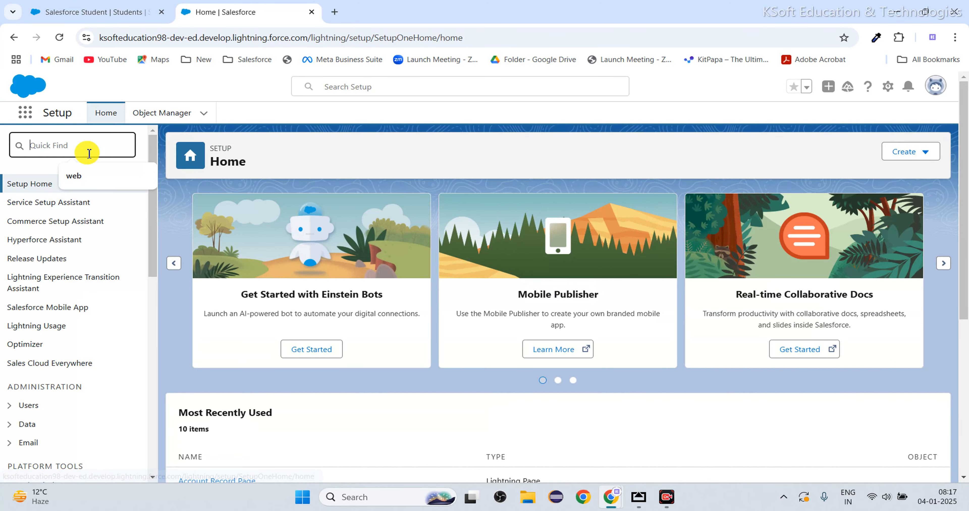
pyautogui.write('email')
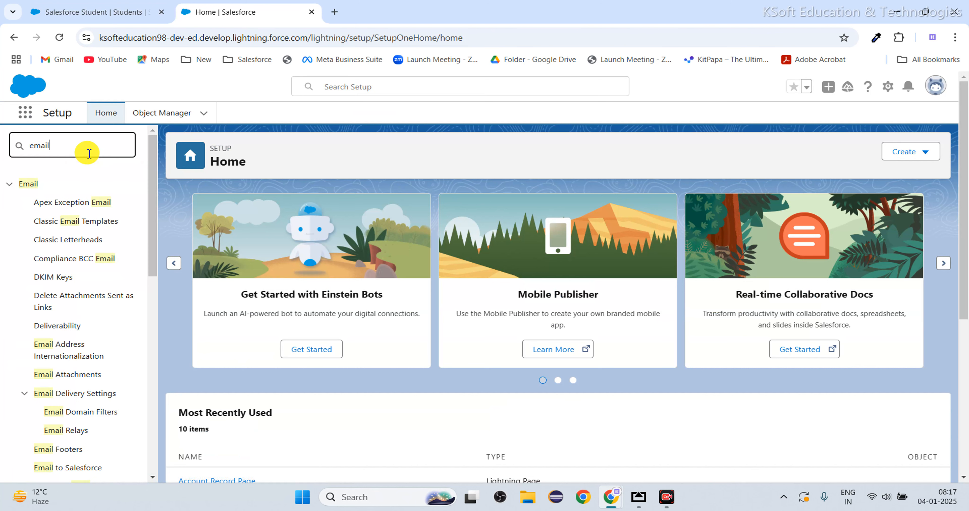
pyautogui.write('t')
pyautogui.write('-to')
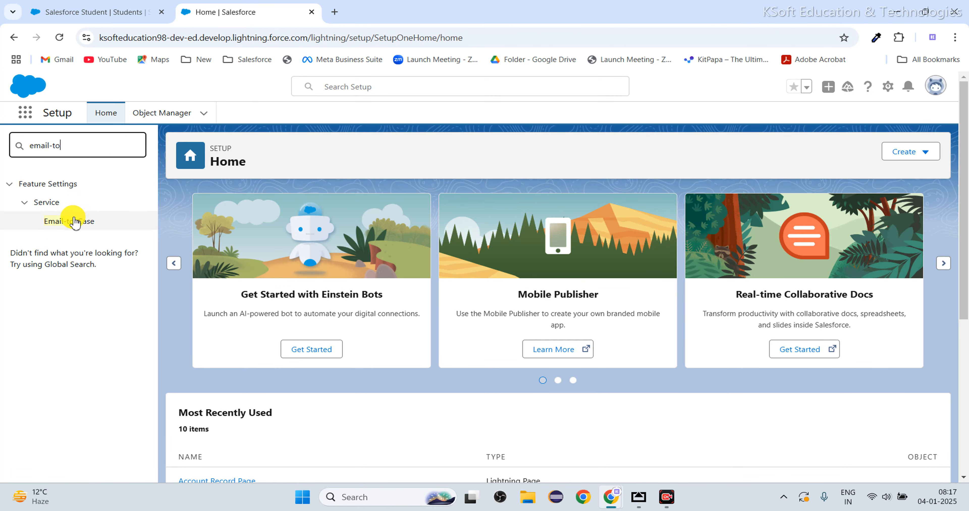
pyautogui.click(75, 222)
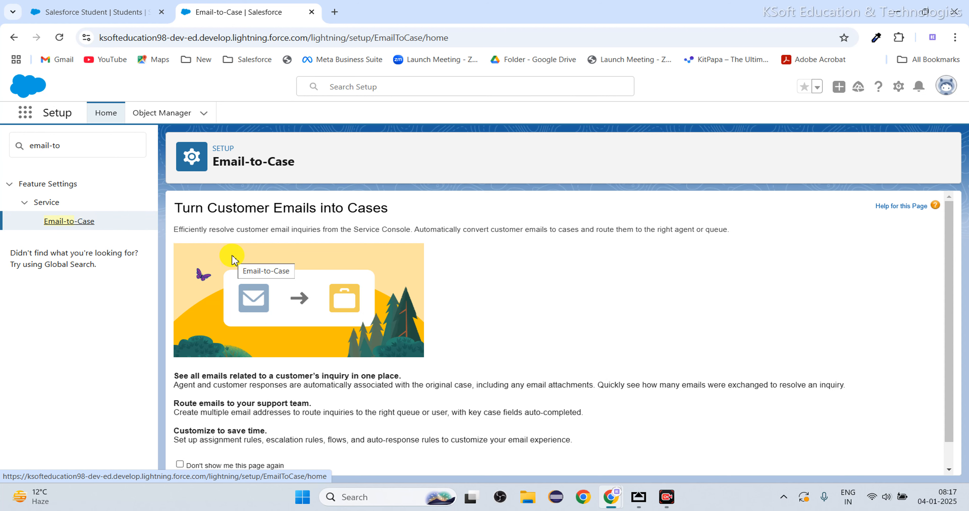
pyautogui.scroll(-1, 245, 278)
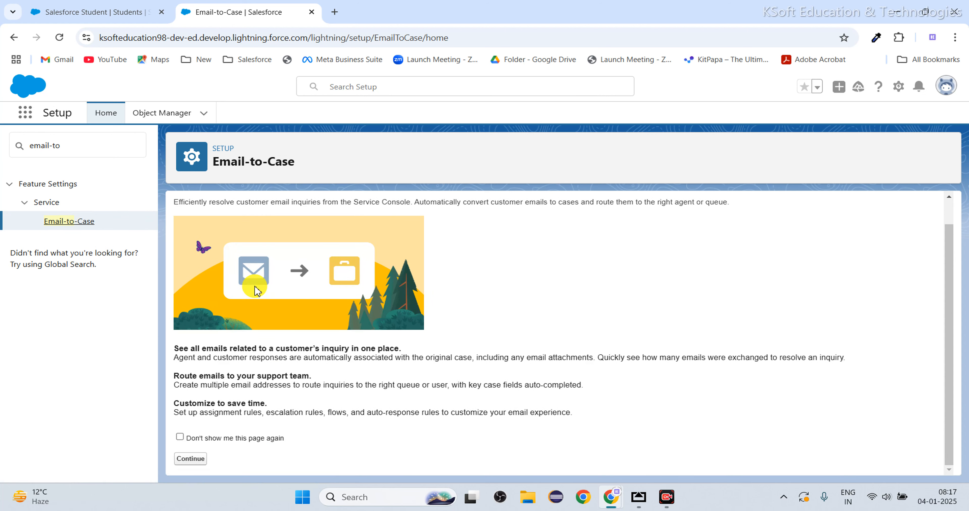
pyautogui.click(638, 497)
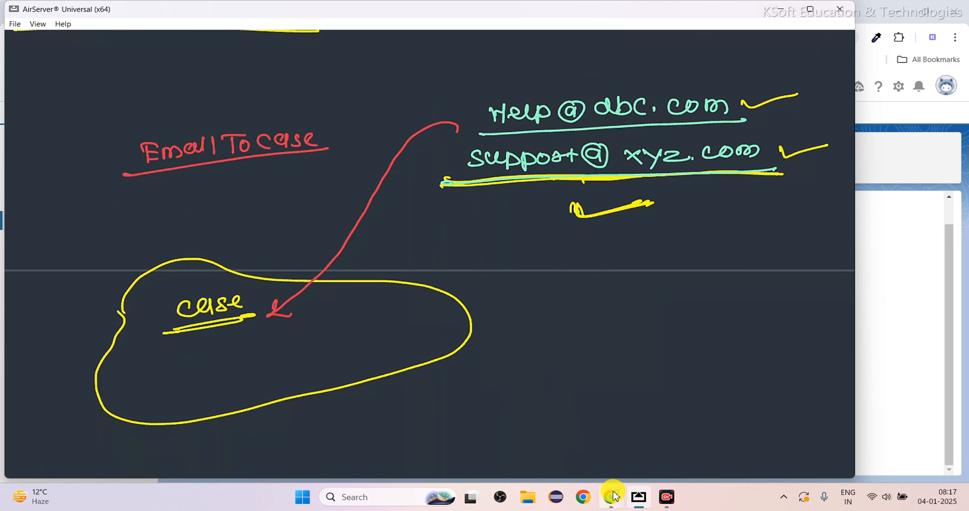
# Step: Close the Developer Console window and show the AirServer whiteboard full-screen
pyautogui.moveTo(613, 499)
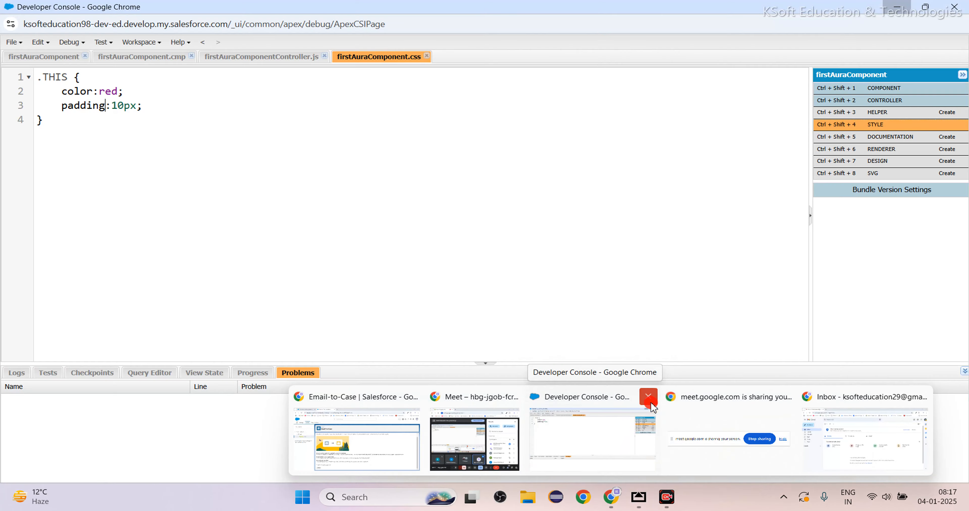
pyautogui.click(651, 404)
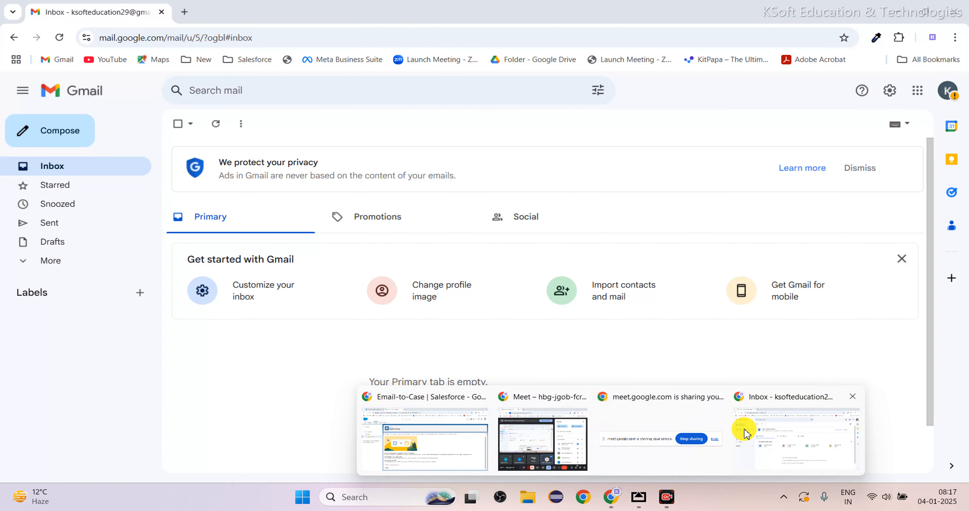
pyautogui.click(743, 429)
pyautogui.click(641, 497)
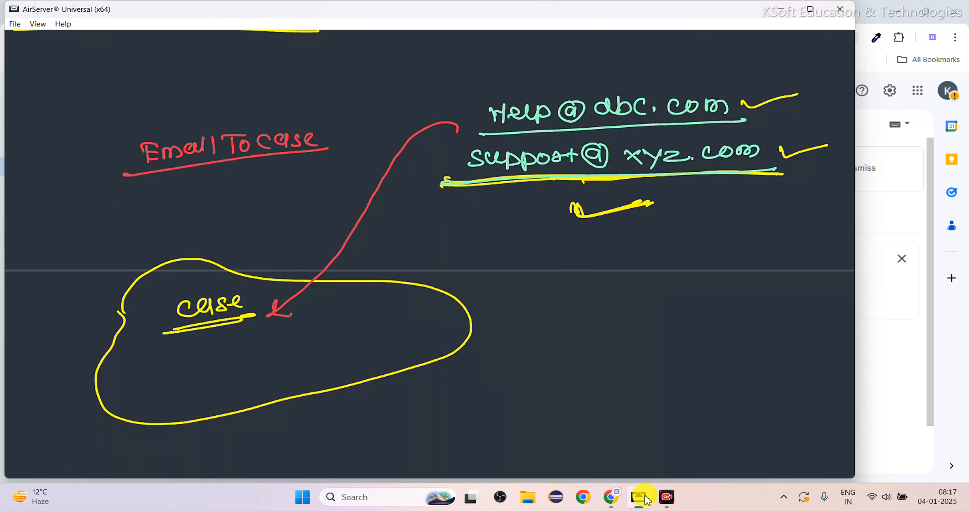
pyautogui.doubleClick(565, 367)
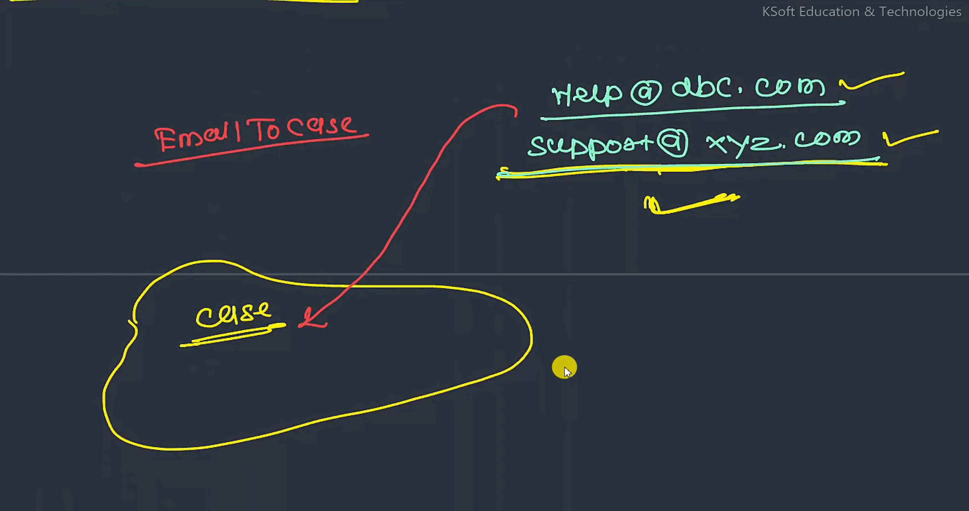
pyautogui.scroll(20, 565, 367)
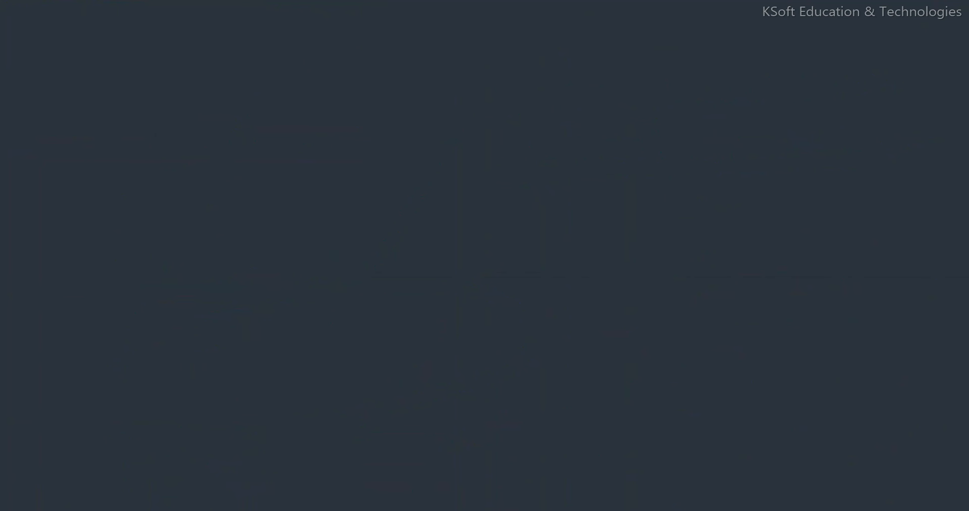
# Step: Tick the New status with a check mark, then draw an arrow to an underlined 'queue'
pyautogui.scroll(6, 564, 367)
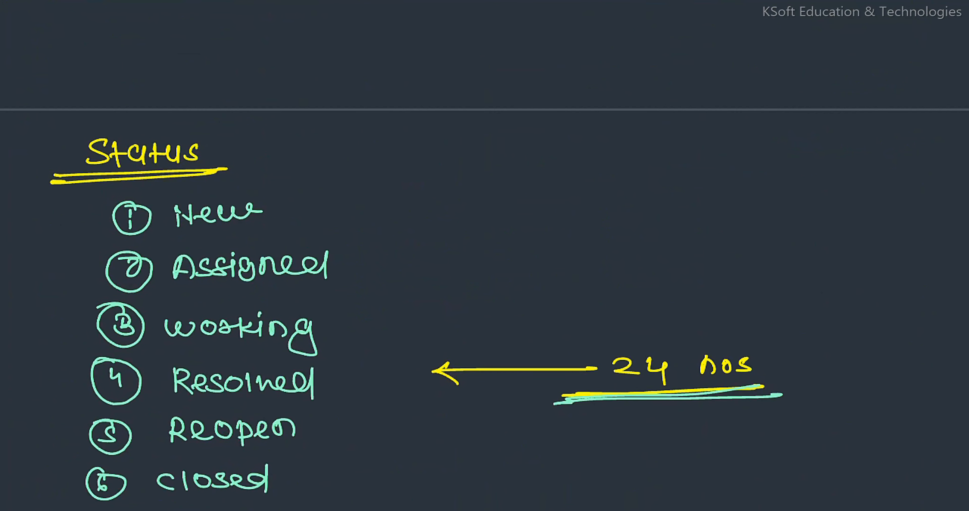
pyautogui.moveTo(285, 199); pyautogui.dragTo(358, 187)
pyautogui.moveTo(462, 169); pyautogui.dragTo(535, 176)
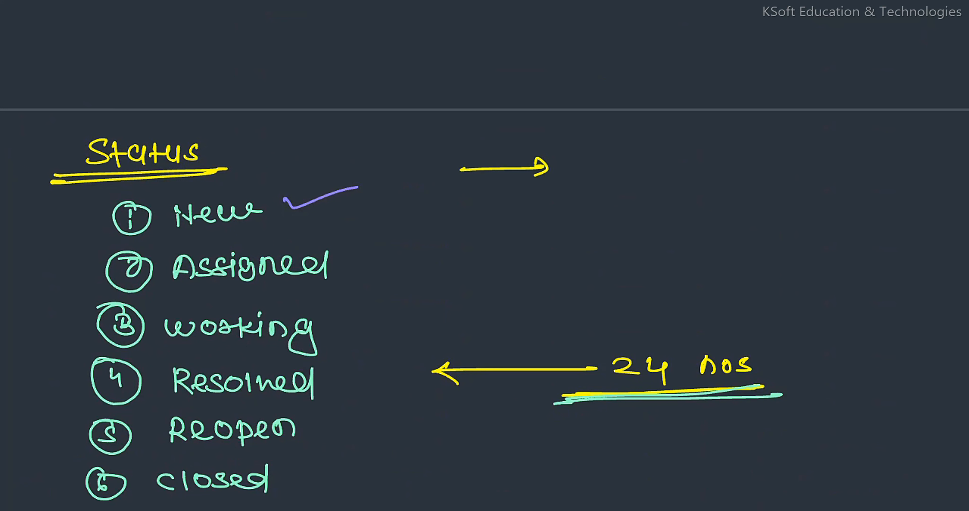
pyautogui.moveTo(590, 155)
pyautogui.mouseDown()
pyautogui.moveTo(671, 159)
pyautogui.moveTo(677, 169)
pyautogui.mouseUp()
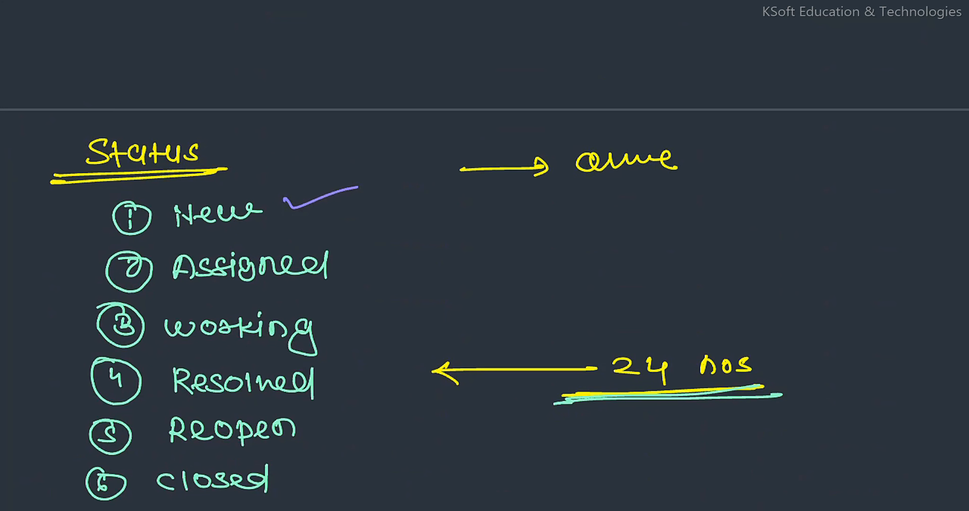
pyautogui.moveTo(571, 183)
pyautogui.mouseDown()
pyautogui.moveTo(686, 179)
pyautogui.moveTo(667, 186)
pyautogui.mouseUp()
# Step: Draw arrows fanning out from 'queue' and label the top one 'Exe'
pyautogui.moveTo(719, 144)
pyautogui.mouseDown()
pyautogui.moveTo(870, 113)
pyautogui.moveTo(844, 222)
pyautogui.mouseUp()
pyautogui.moveTo(710, 155); pyautogui.dragTo(845, 257)
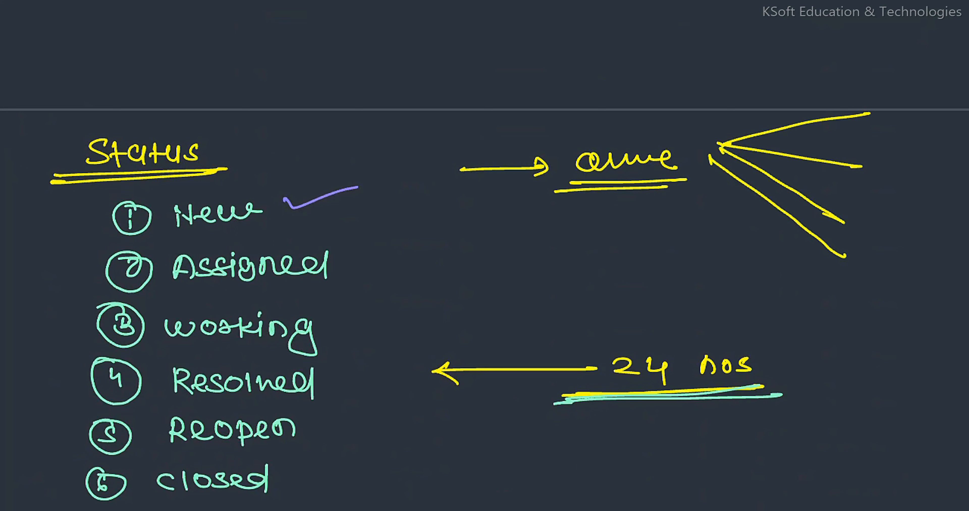
pyautogui.moveTo(728, 137); pyautogui.dragTo(723, 165)
pyautogui.moveTo(881, 119)
pyautogui.mouseDown()
pyautogui.moveTo(879, 96)
pyautogui.moveTo(900, 118)
pyautogui.mouseUp()
pyautogui.moveTo(883, 98); pyautogui.dragTo(896, 101)
pyautogui.moveTo(886, 112); pyautogui.dragTo(922, 118)
pyautogui.moveTo(921, 101)
pyautogui.mouseDown()
pyautogui.moveTo(904, 120)
pyautogui.moveTo(929, 121)
pyautogui.mouseUp()
pyautogui.click(887, 163)
# Step: Label the middle and lowest fan arrows 'Ex'
pyautogui.moveTo(885, 158); pyautogui.dragTo(886, 178)
pyautogui.moveTo(888, 166); pyautogui.dragTo(901, 176)
pyautogui.moveTo(897, 169); pyautogui.dragTo(914, 182)
pyautogui.moveTo(918, 166); pyautogui.dragTo(887, 215)
pyautogui.moveTo(888, 207)
pyautogui.mouseDown()
pyautogui.moveTo(906, 222)
pyautogui.moveTo(883, 262)
pyautogui.moveTo(886, 255)
pyautogui.mouseUp()
pyautogui.moveTo(894, 254); pyautogui.dragTo(909, 265)
pyautogui.moveTo(909, 251); pyautogui.dragTo(893, 263)
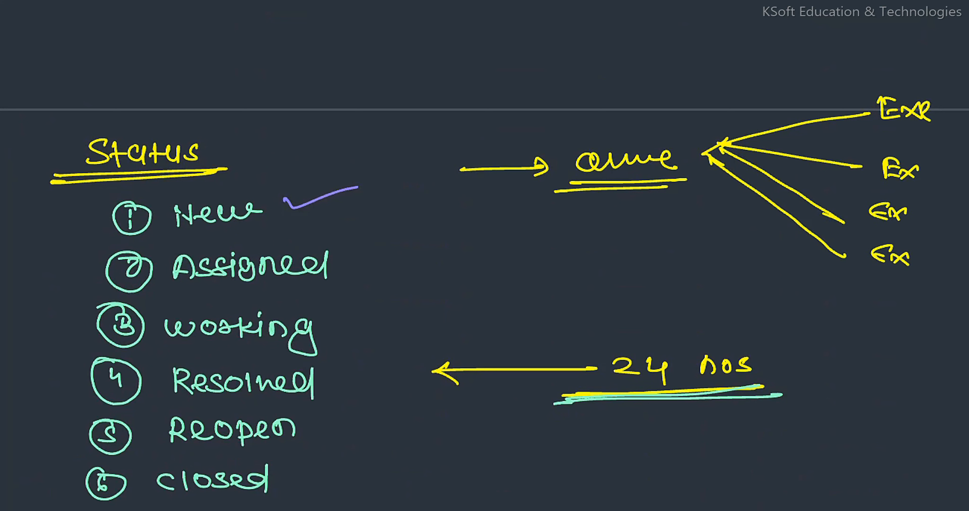
# Step: Draw a line down from 'queue' and write 'supp' beneath it
pyautogui.moveTo(609, 196); pyautogui.dragTo(604, 236)
pyautogui.moveTo(535, 271); pyautogui.dragTo(519, 288)
pyautogui.moveTo(539, 274); pyautogui.dragTo(566, 286)
pyautogui.moveTo(561, 275)
pyautogui.mouseDown()
pyautogui.moveTo(568, 293)
pyautogui.moveTo(576, 286)
pyautogui.mouseUp()
pyautogui.moveTo(579, 294); pyautogui.dragTo(581, 274)
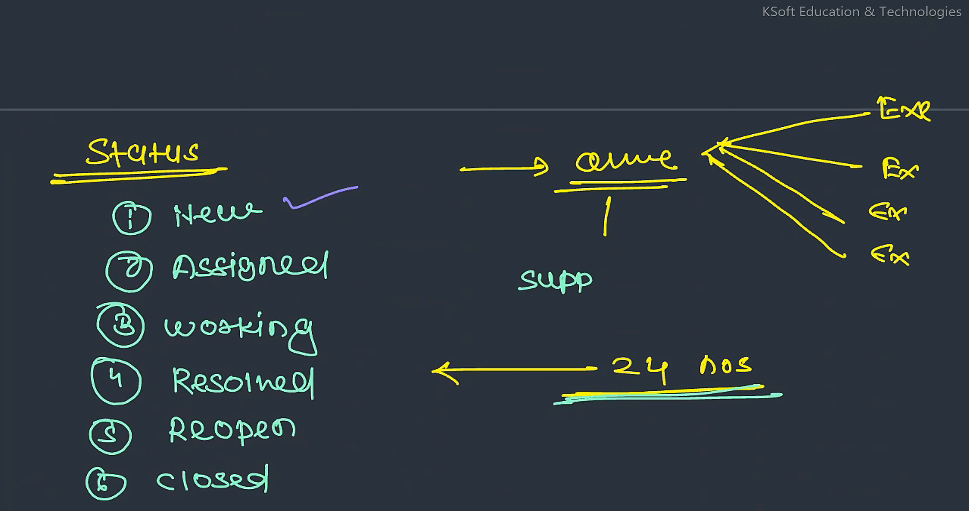
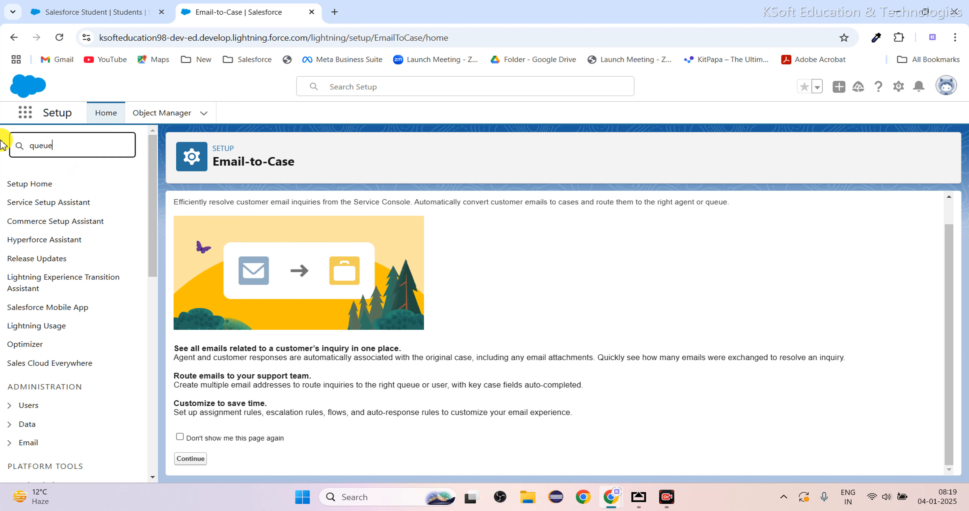
# Step: From the Queues setup page, start a new queue, then bring the whiteboard window forward
pyautogui.click(46, 204)
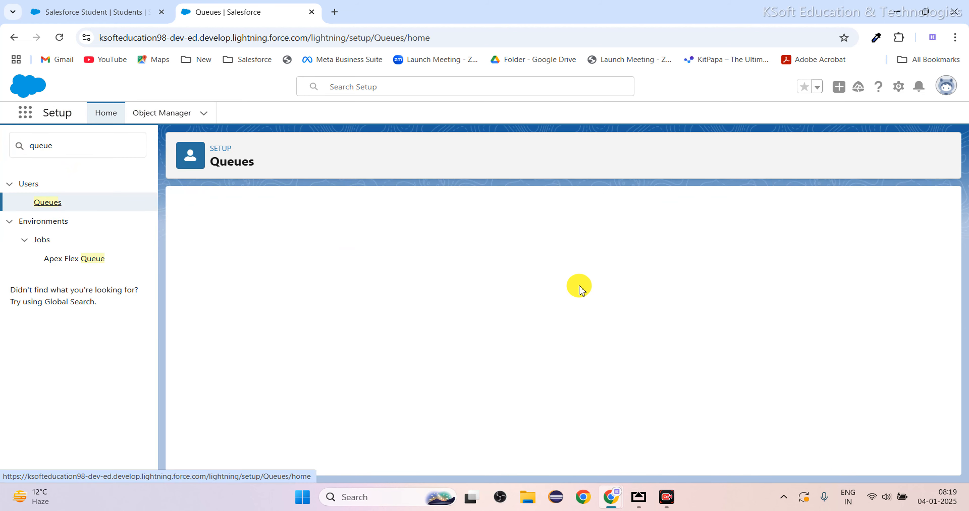
pyautogui.click(564, 284)
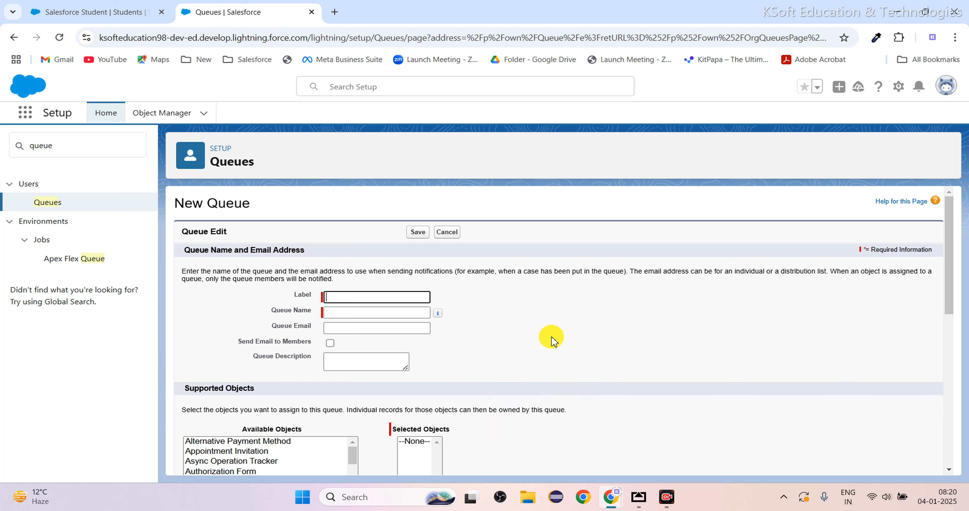
pyautogui.click(638, 495)
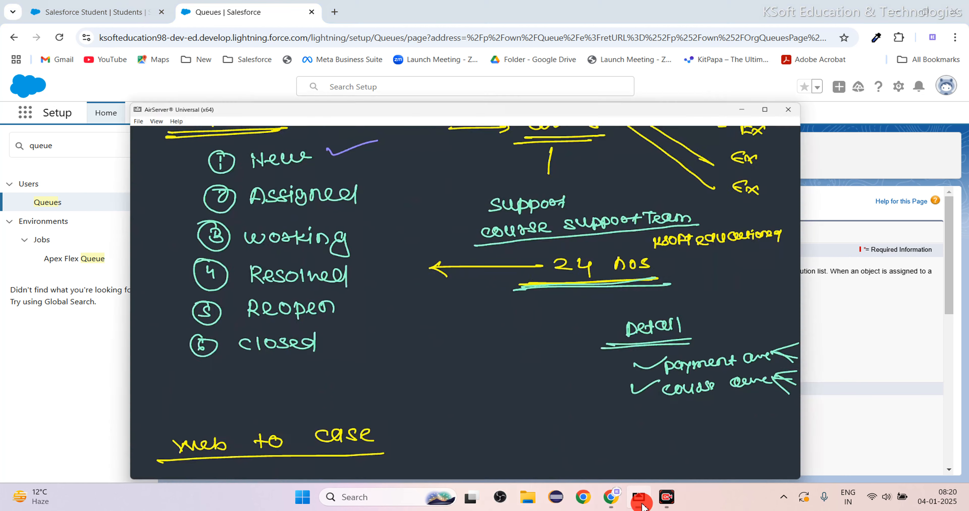
# Step: Show the mirrored whiteboard diagram of teams, queues and case flow full screen
pyautogui.doubleClick(601, 340)
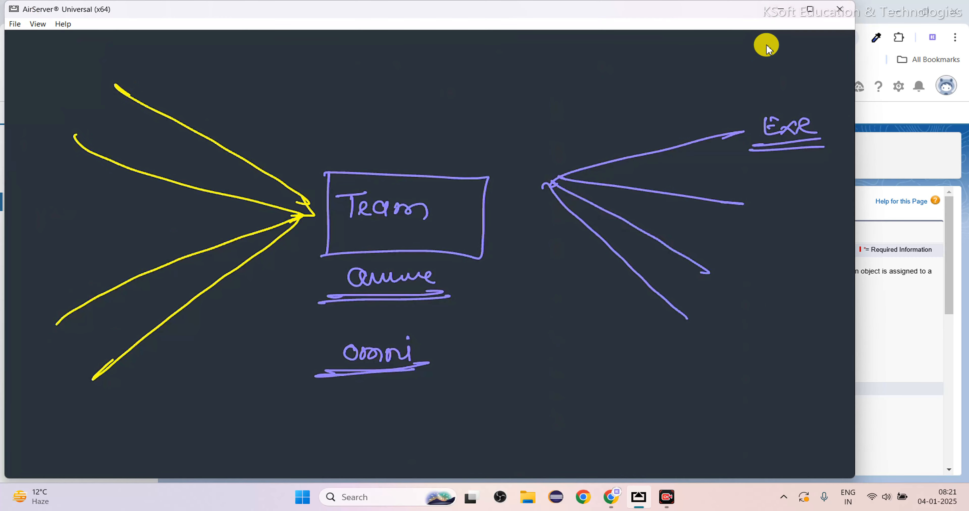
# Step: Label the new queue 'KSoft Course Support' and add Case to its supported objects
pyautogui.click(780, 9)
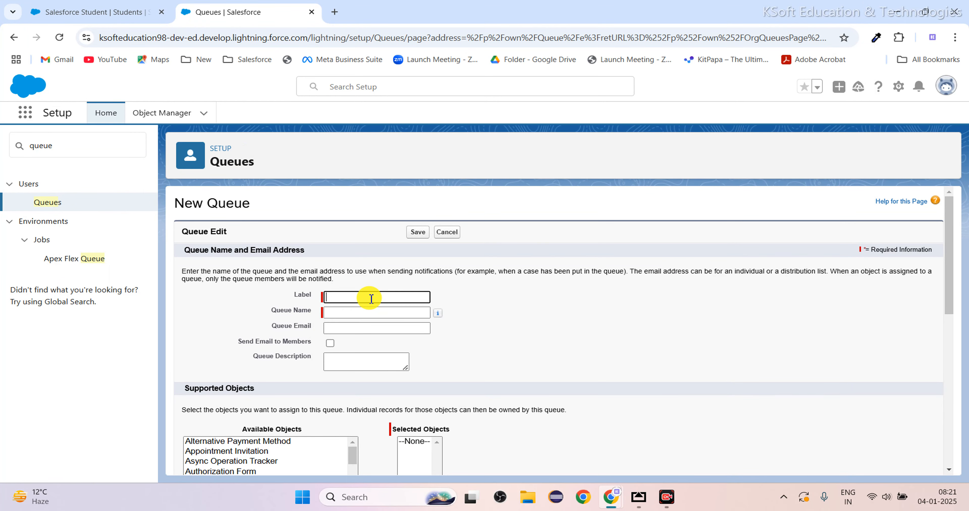
pyautogui.write('KSoft Course Support')
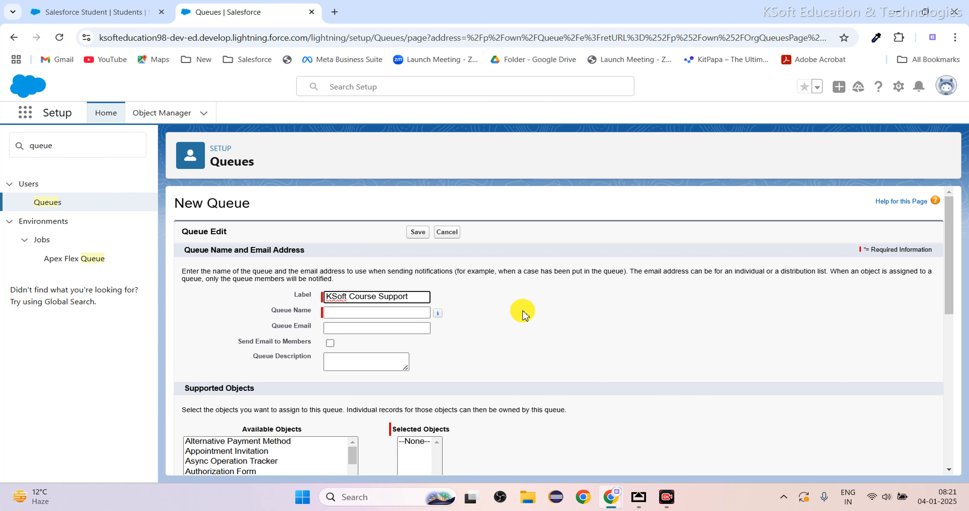
pyautogui.click(536, 311)
pyautogui.scroll(-4, 505, 374)
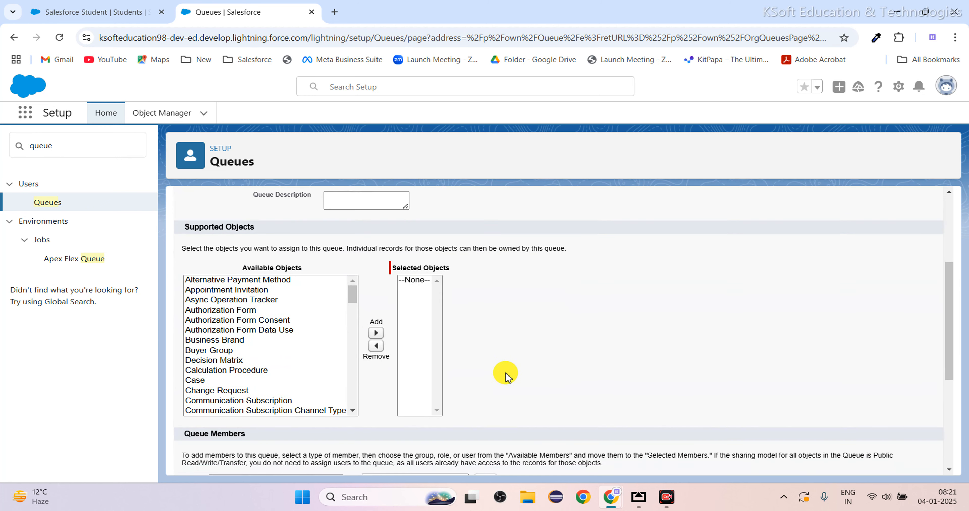
pyautogui.scroll(-15, 265, 373)
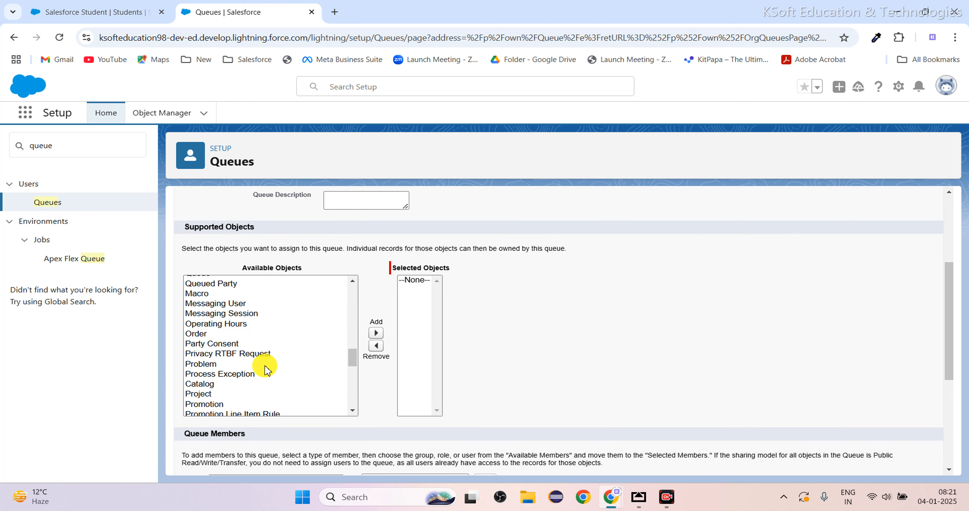
pyautogui.scroll(-10, 265, 370)
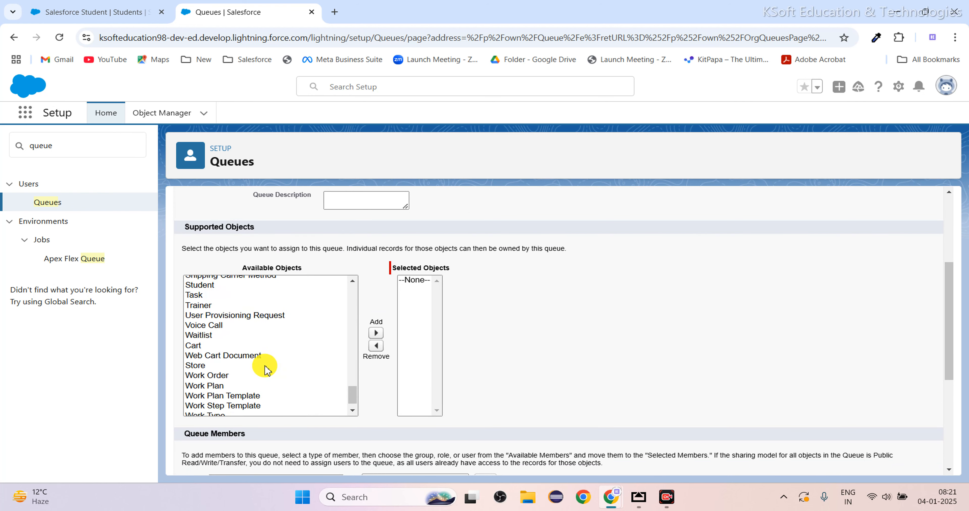
pyautogui.scroll(-1, 265, 370)
pyautogui.scroll(15, 266, 370)
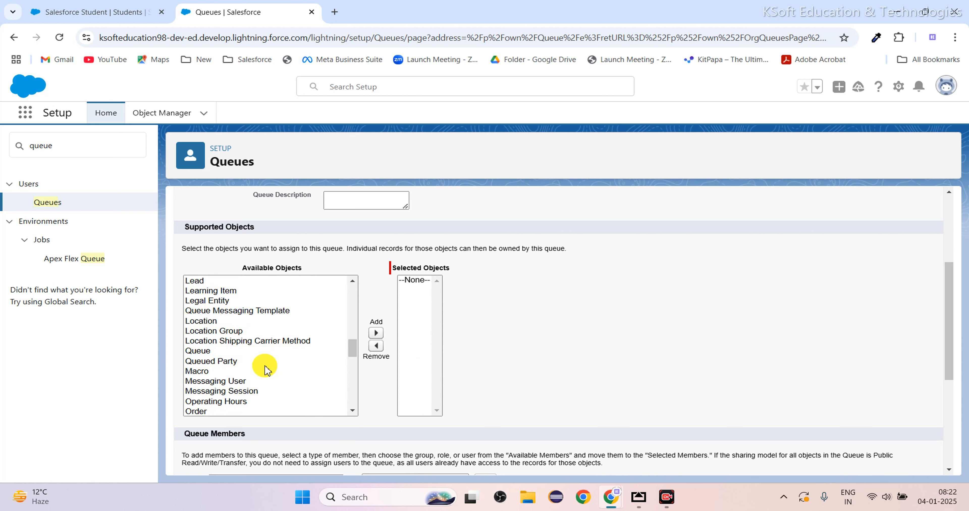
pyautogui.scroll(10, 261, 367)
pyautogui.scroll(-2, 261, 367)
pyautogui.click(202, 344)
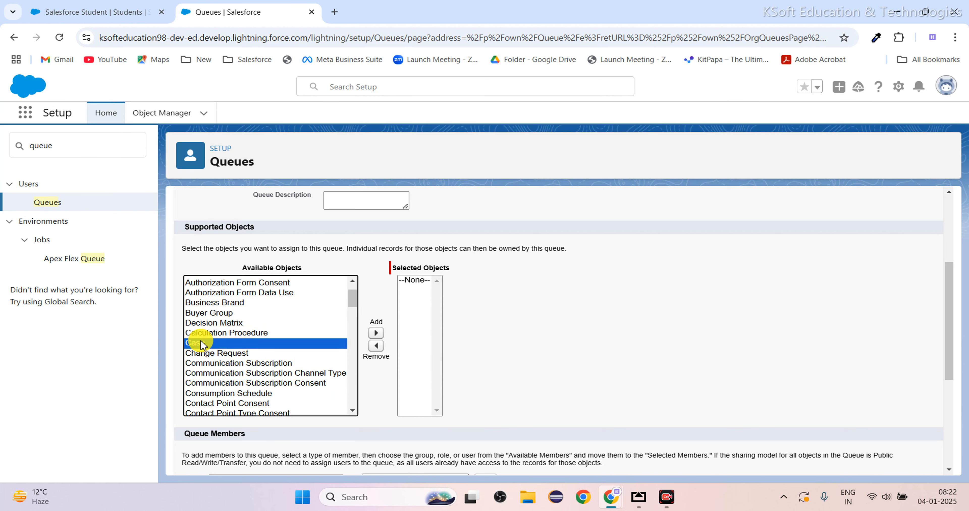
pyautogui.click(376, 333)
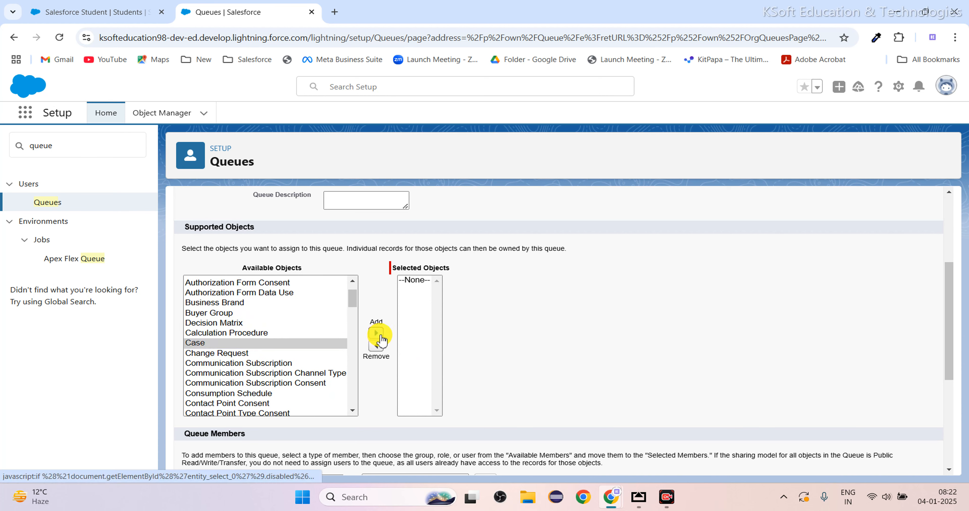
pyautogui.click(576, 360)
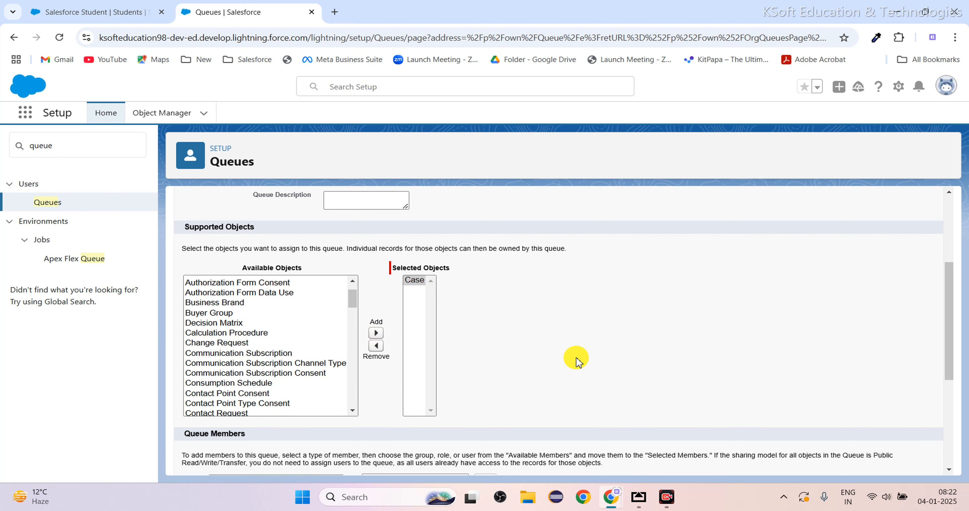
# Step: Add two users as queue members and save the queue
pyautogui.scroll(2, 576, 360)
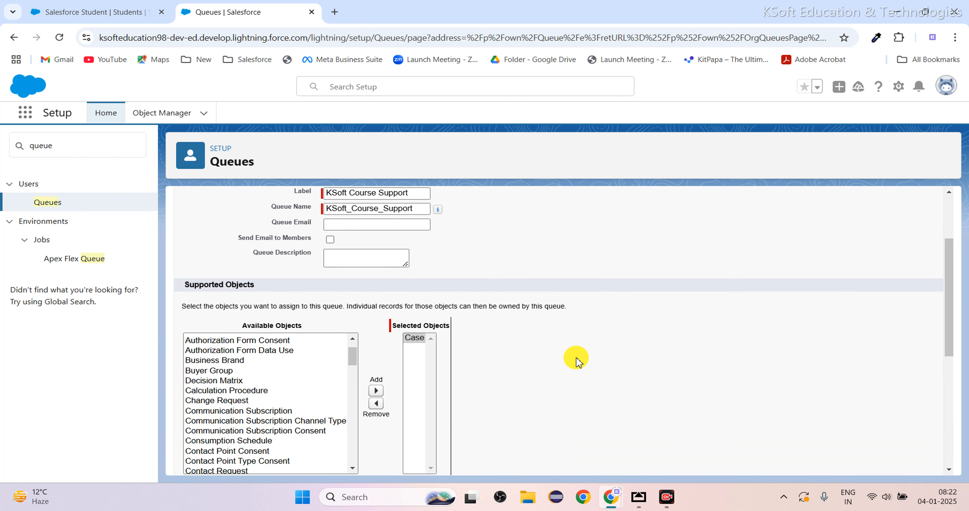
pyautogui.scroll(1, 577, 360)
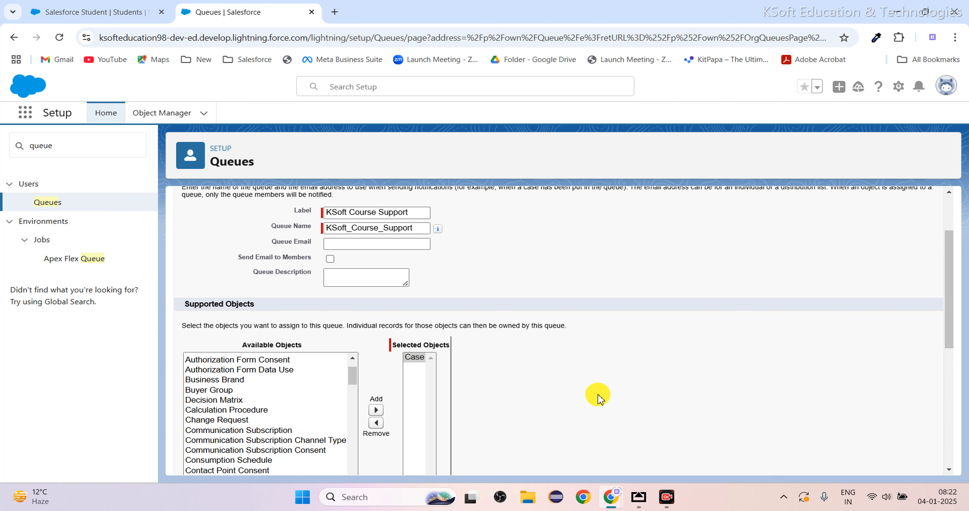
pyautogui.scroll(-5, 598, 399)
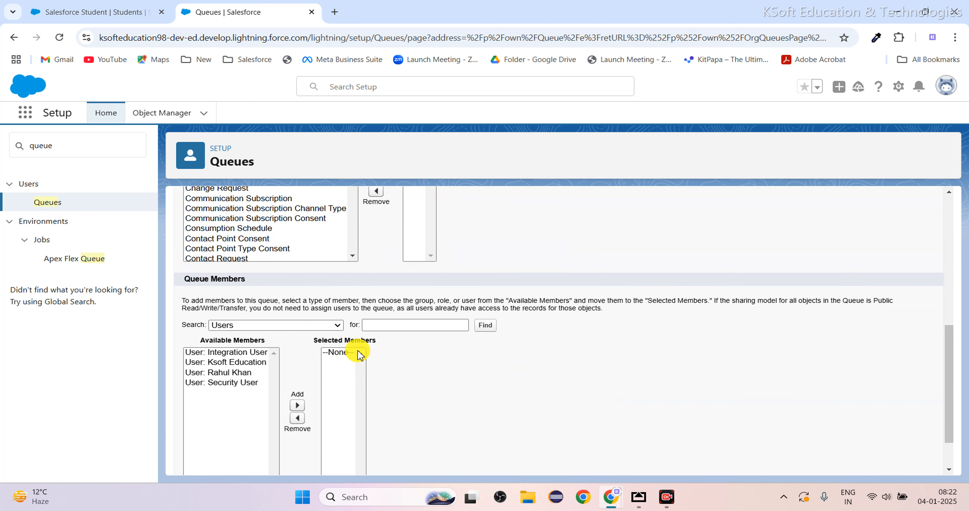
pyautogui.click(218, 372)
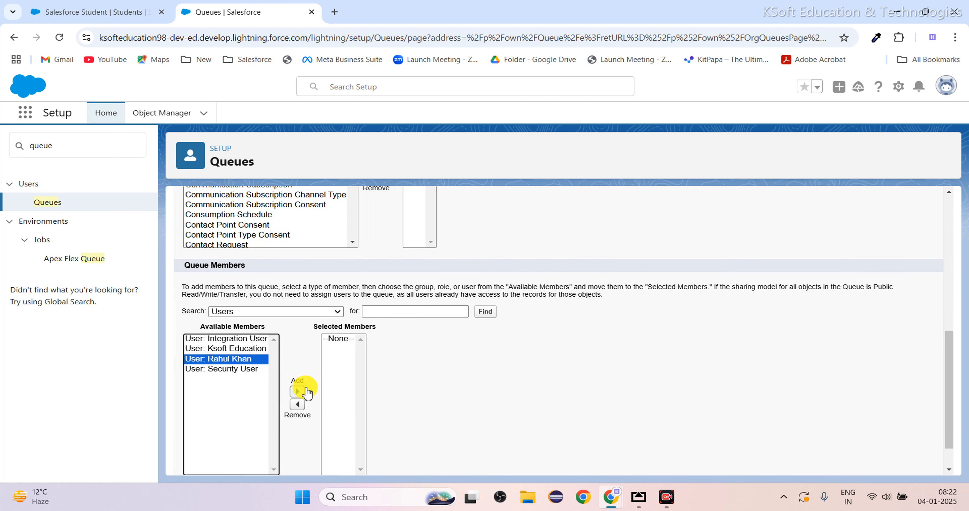
pyautogui.click(303, 391)
pyautogui.click(240, 349)
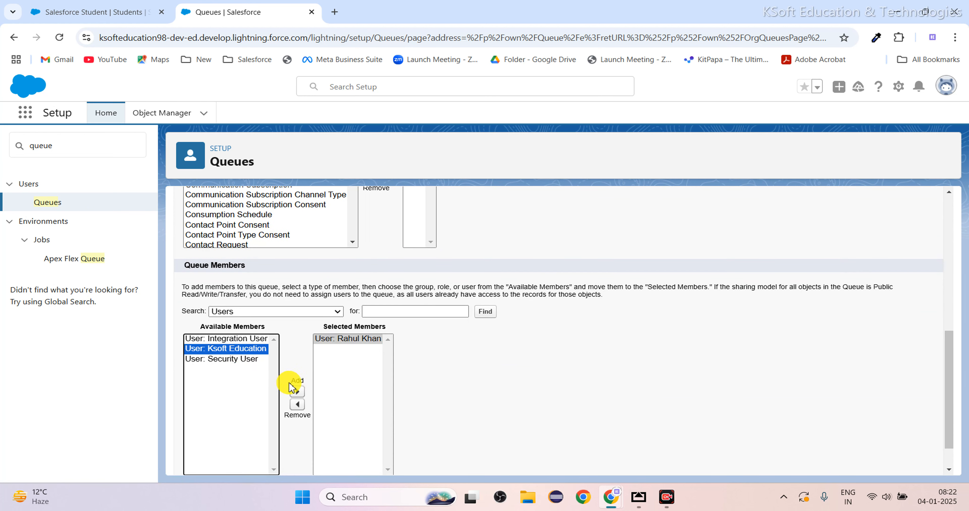
pyautogui.click(296, 391)
pyautogui.scroll(-1, 526, 423)
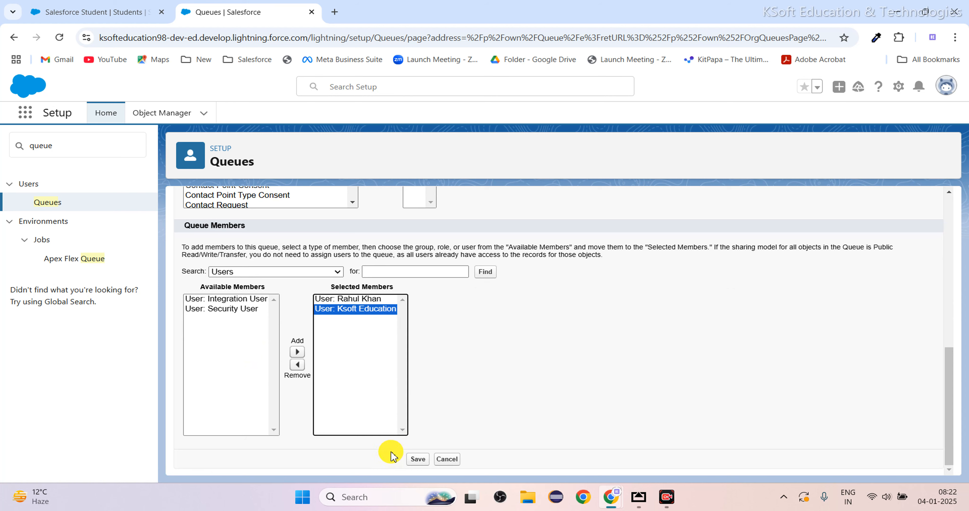
pyautogui.click(416, 459)
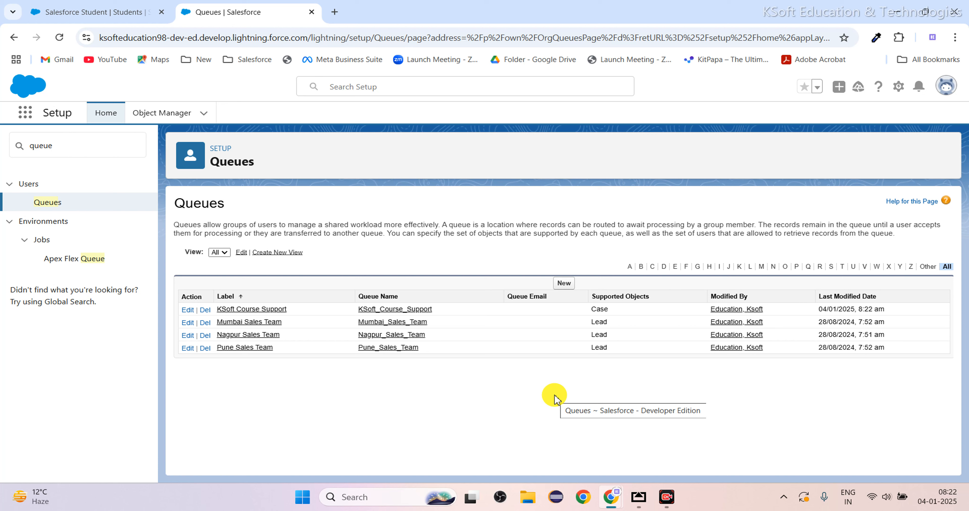
# Step: Replace the Quick Find search with 'email-t' and open the Email-to-Case page
pyautogui.moveTo(238, 220); pyautogui.dragTo(107, 187)
pyautogui.click(65, 151)
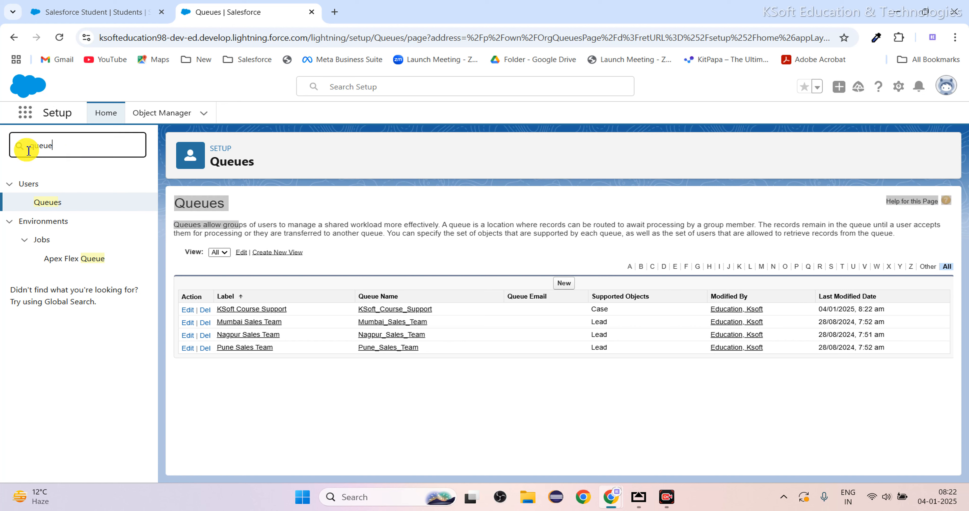
pyautogui.hotkey('ctrl', 'a')
pyautogui.press('BackSpace')
pyautogui.write('em')
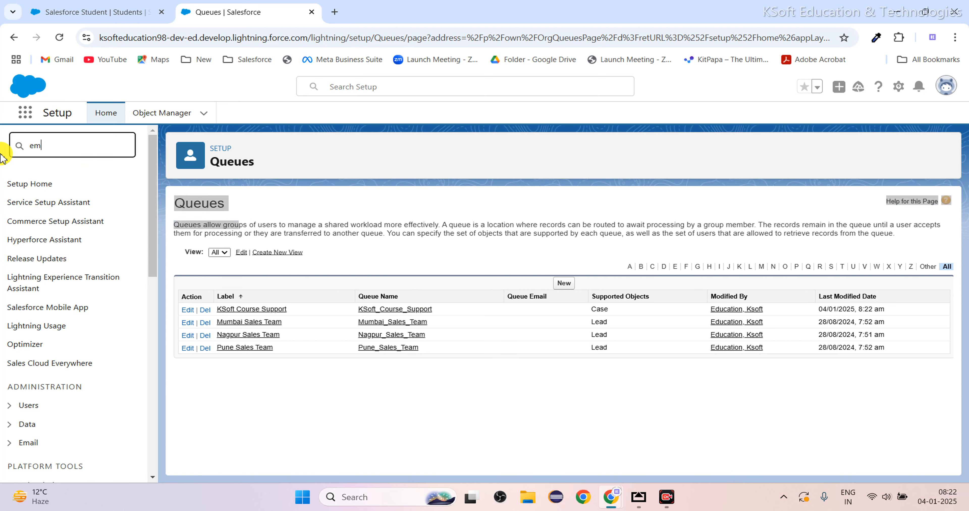
pyautogui.write('ail-t')
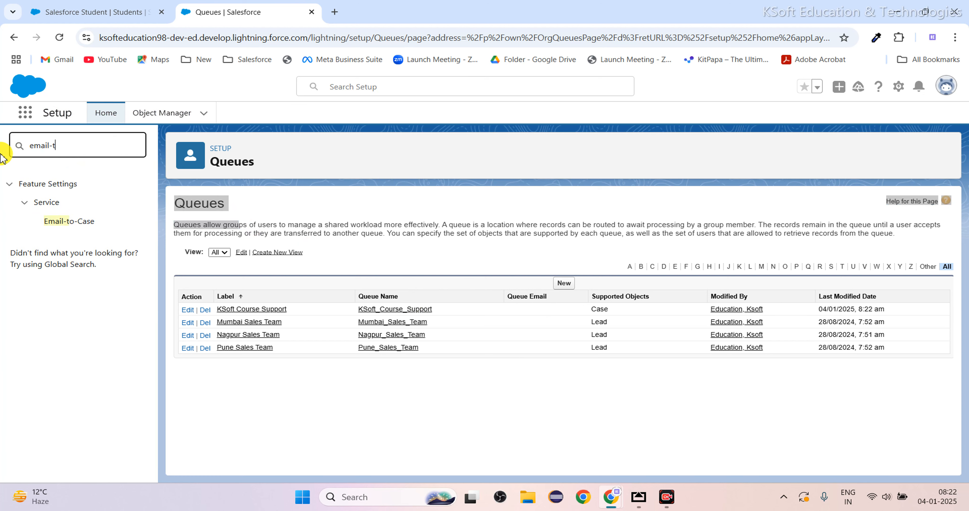
pyautogui.click(87, 225)
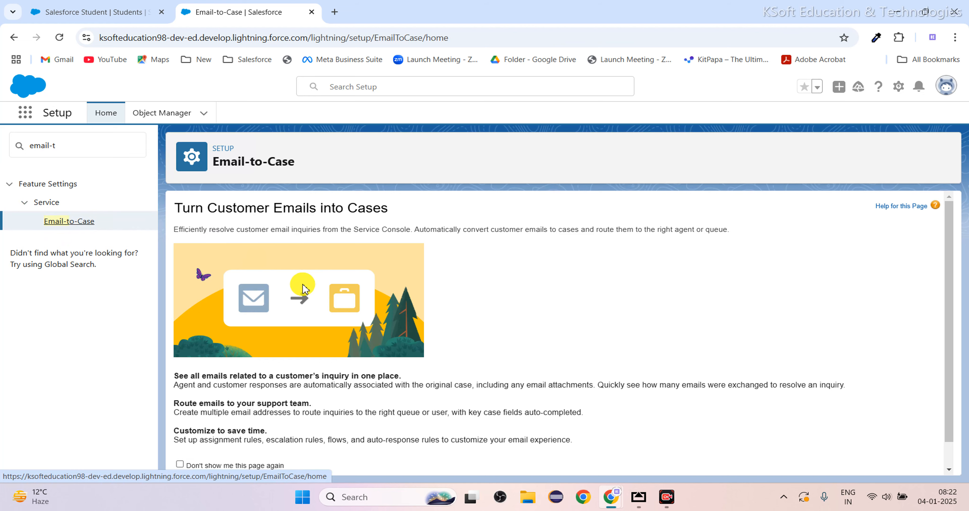
# Step: Continue past the Email-to-Case introduction to its settings page
pyautogui.scroll(-2, 304, 290)
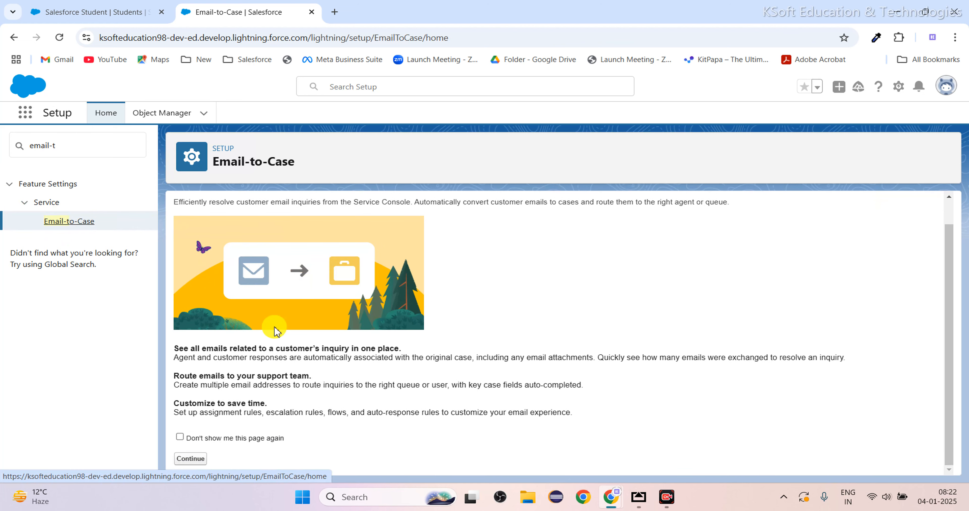
pyautogui.scroll(1, 372, 375)
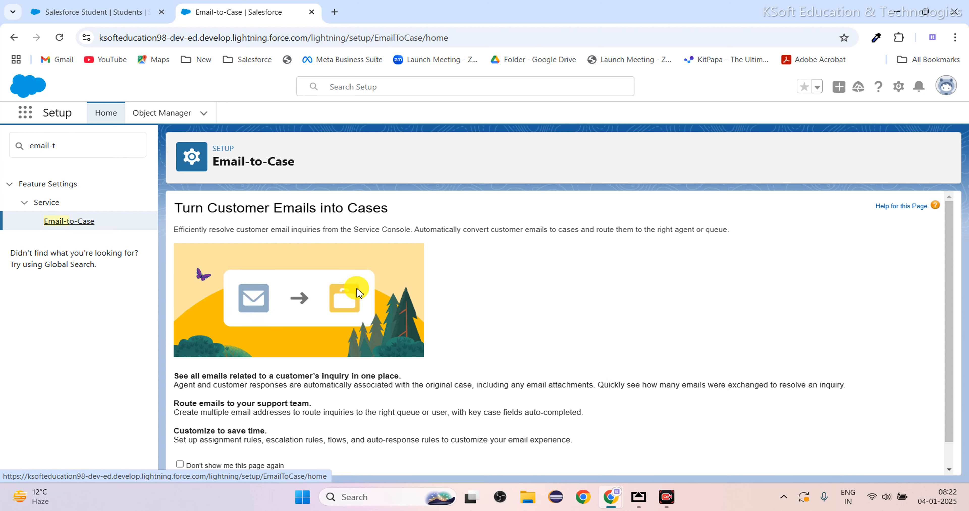
pyautogui.scroll(-1, 519, 352)
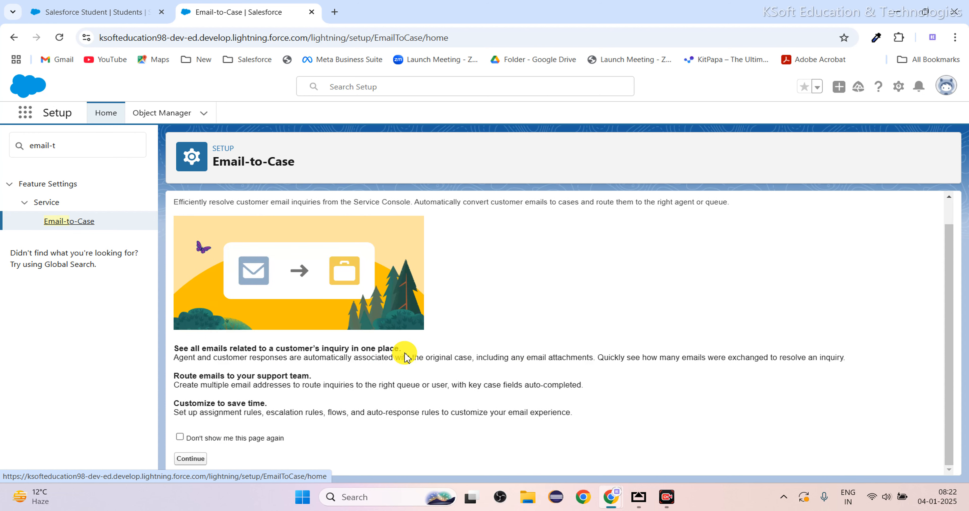
pyautogui.click(190, 459)
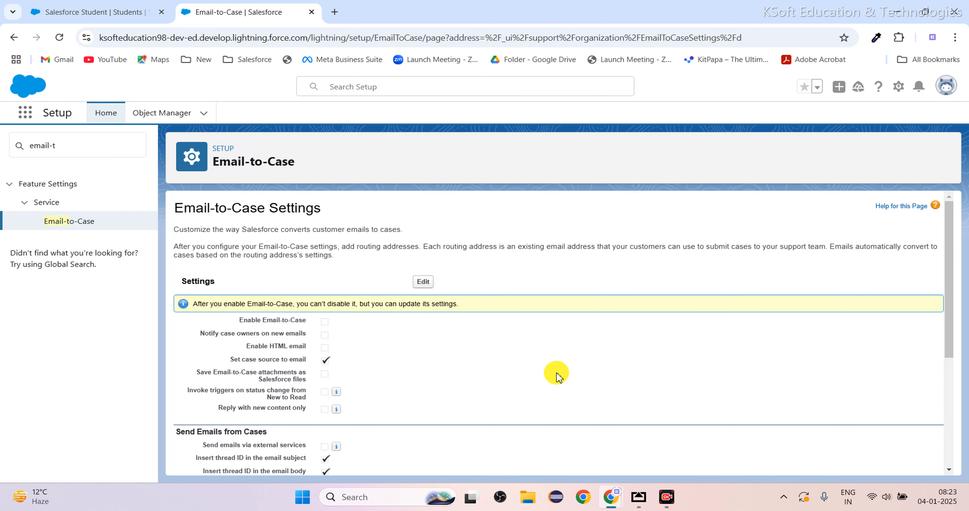
# Step: Point out the unchecked Enable Email-to-Case option and put the settings into edit mode
pyautogui.scroll(-2, 556, 376)
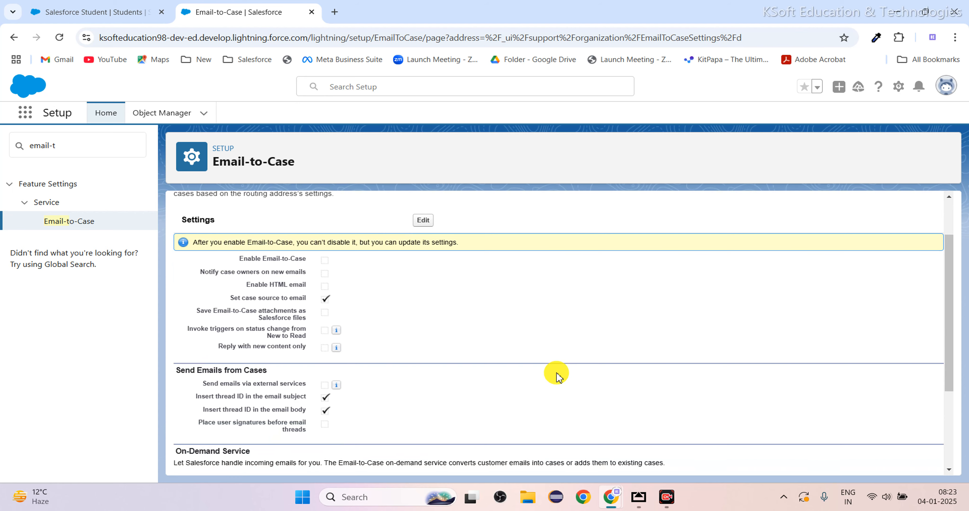
pyautogui.scroll(-4, 556, 376)
pyautogui.scroll(6, 556, 376)
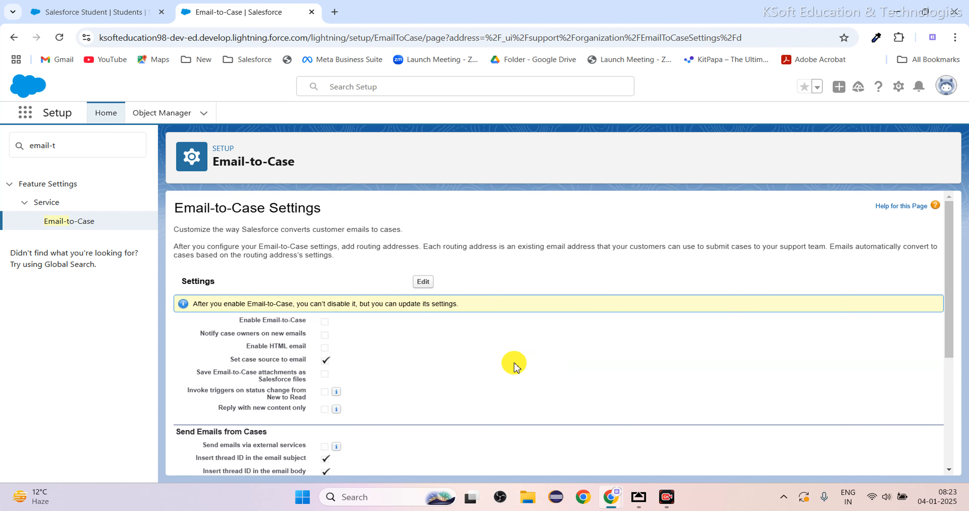
pyautogui.moveTo(239, 318); pyautogui.dragTo(328, 328)
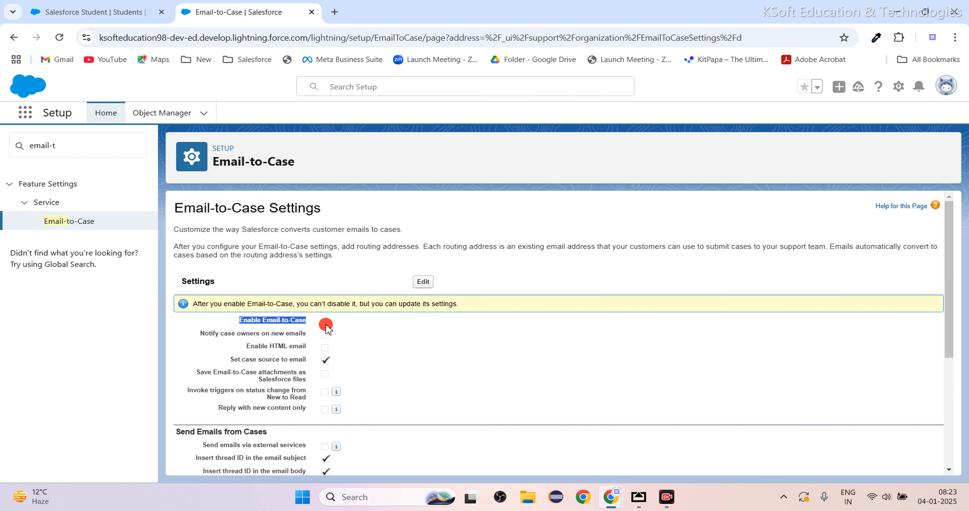
pyautogui.click(375, 318)
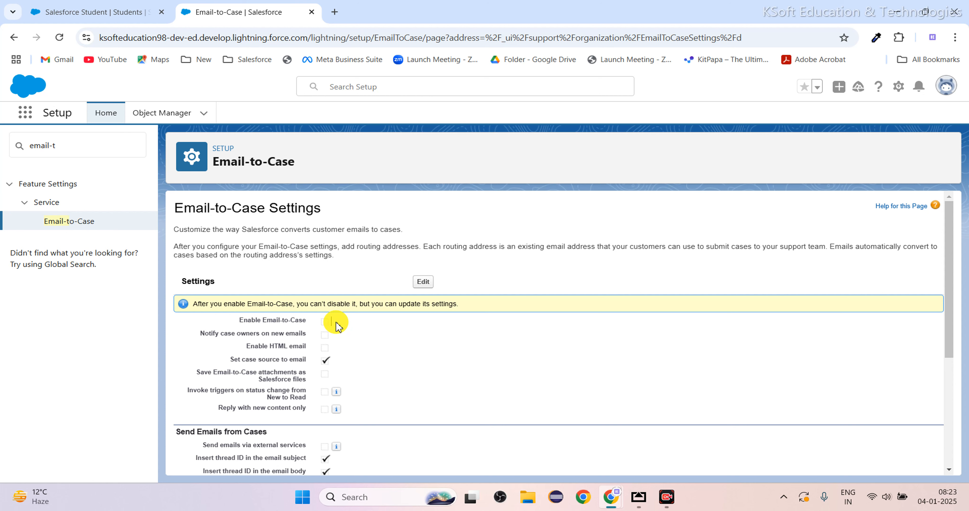
pyautogui.click(424, 283)
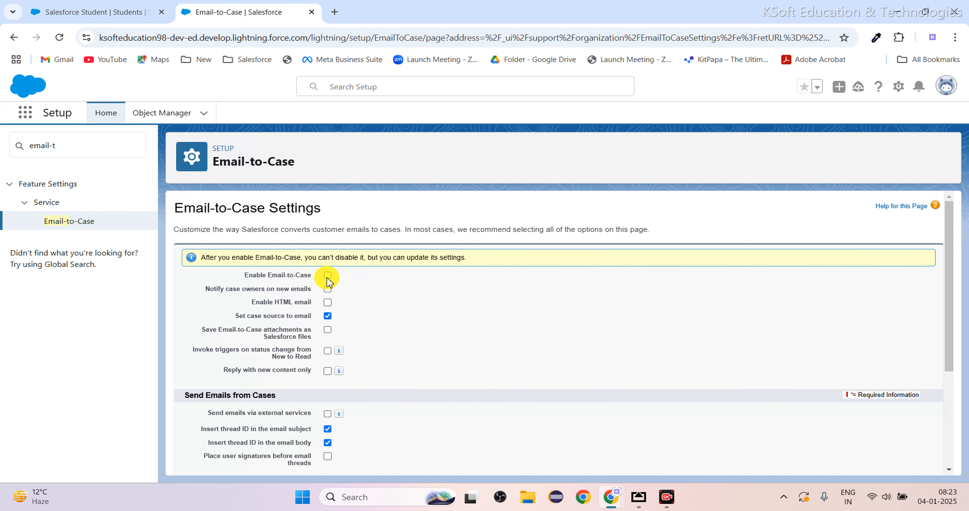
# Step: Check Enable Email-to-Case, leaving on-demand service off, and save the settings
pyautogui.click(328, 277)
pyautogui.scroll(-4, 439, 334)
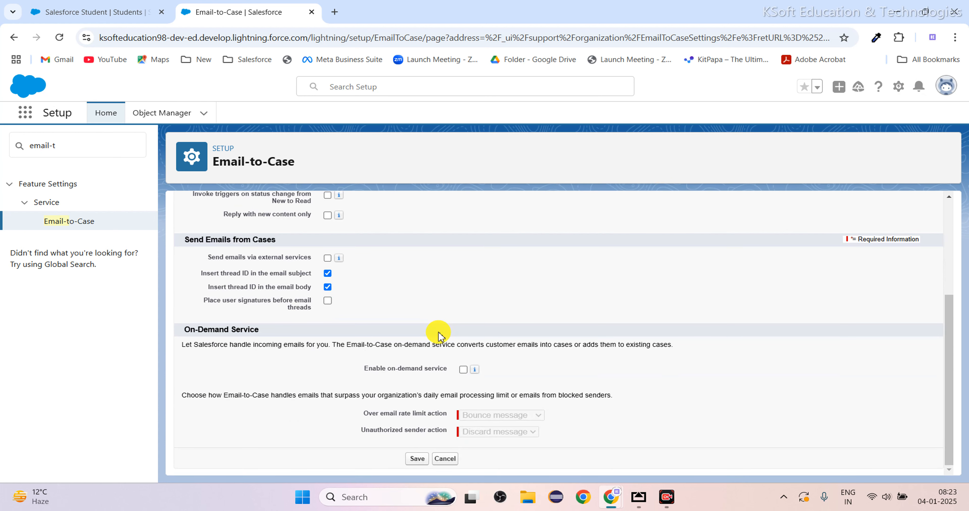
pyautogui.scroll(4, 439, 333)
pyautogui.scroll(-4, 383, 372)
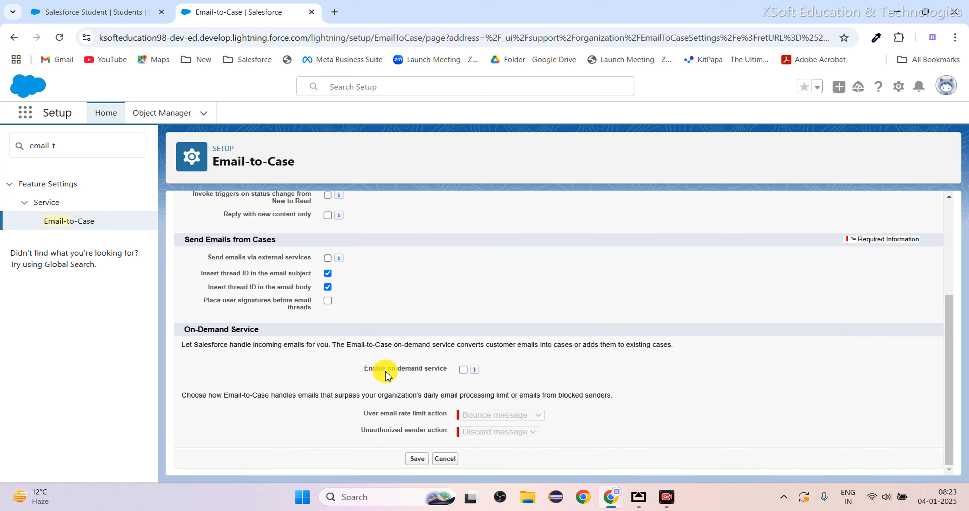
pyautogui.click(416, 459)
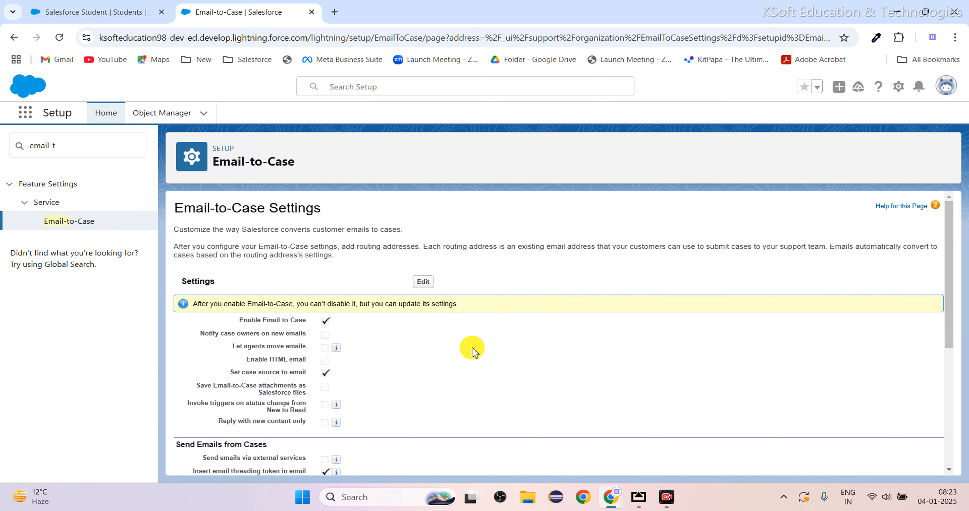
# Step: Highlight the empty Routing Addresses section and start a new Email2Case routing address
pyautogui.scroll(-6, 474, 352)
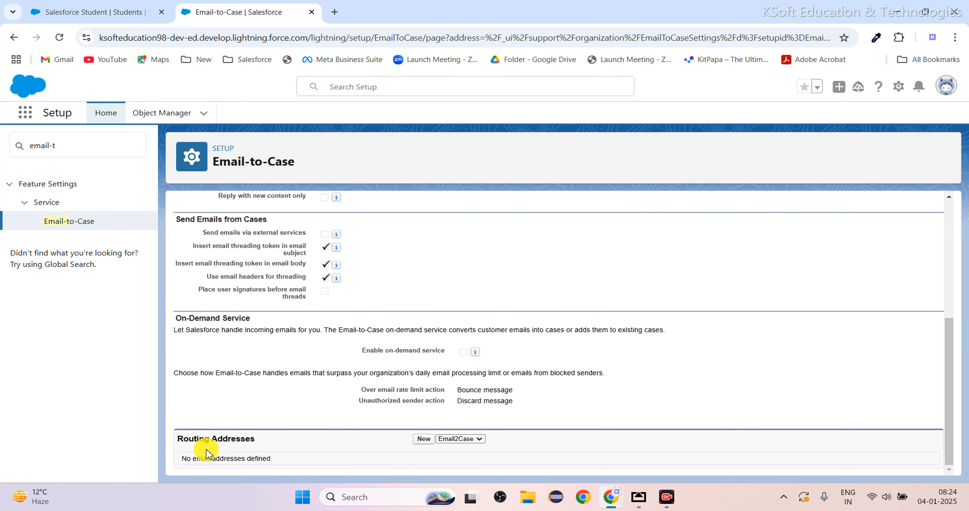
pyautogui.moveTo(177, 440); pyautogui.dragTo(263, 443)
pyautogui.click(263, 443)
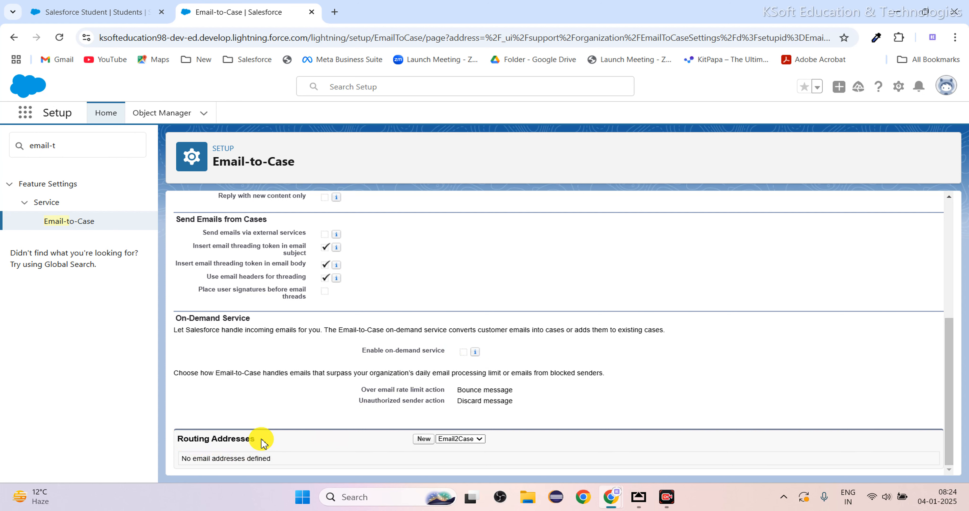
pyautogui.scroll(5, 346, 409)
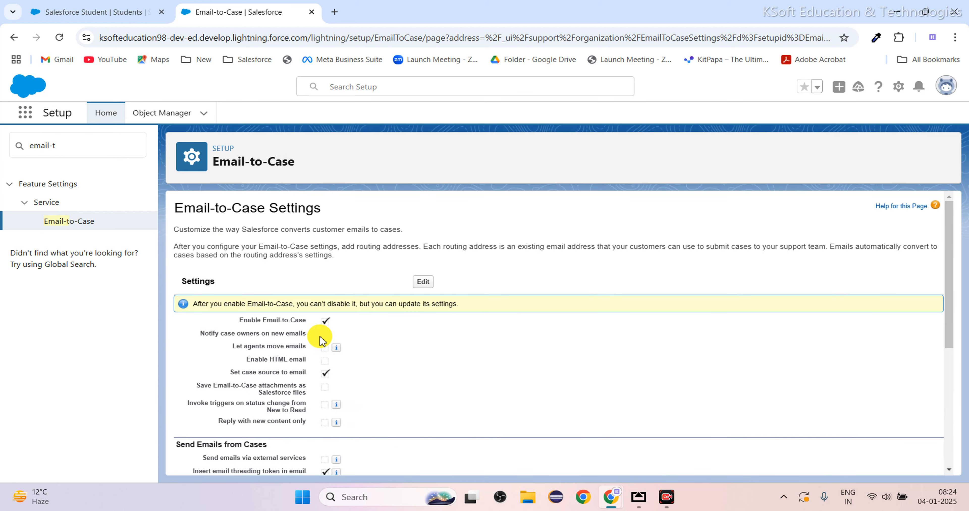
pyautogui.scroll(-5, 434, 348)
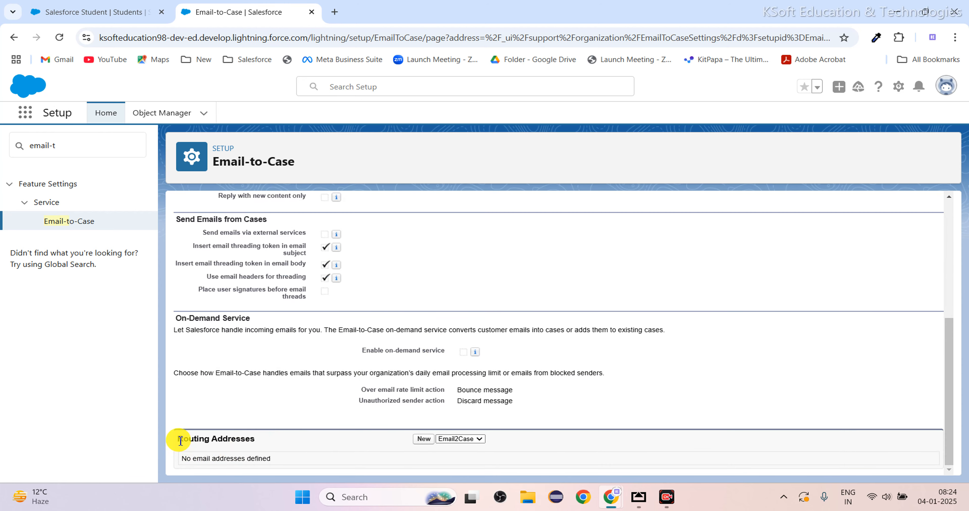
pyautogui.moveTo(177, 440); pyautogui.dragTo(273, 441)
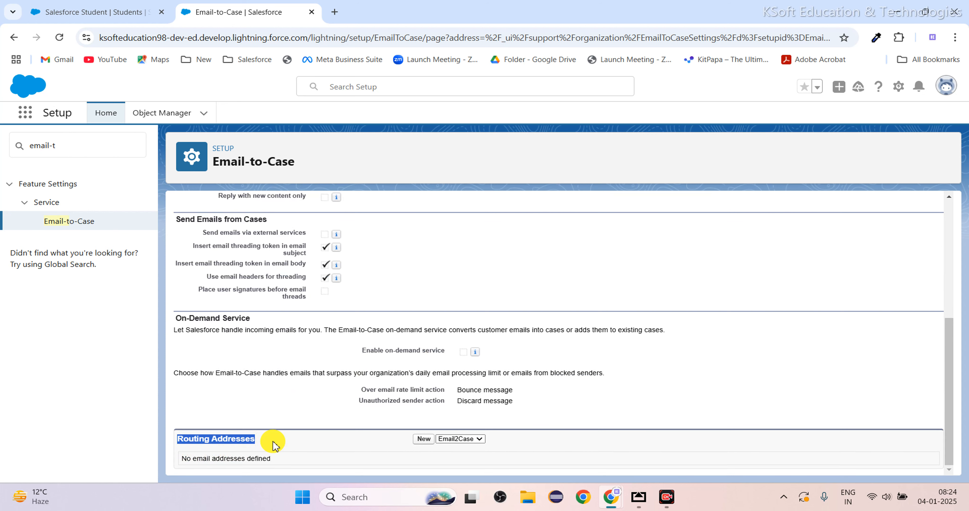
pyautogui.click(424, 440)
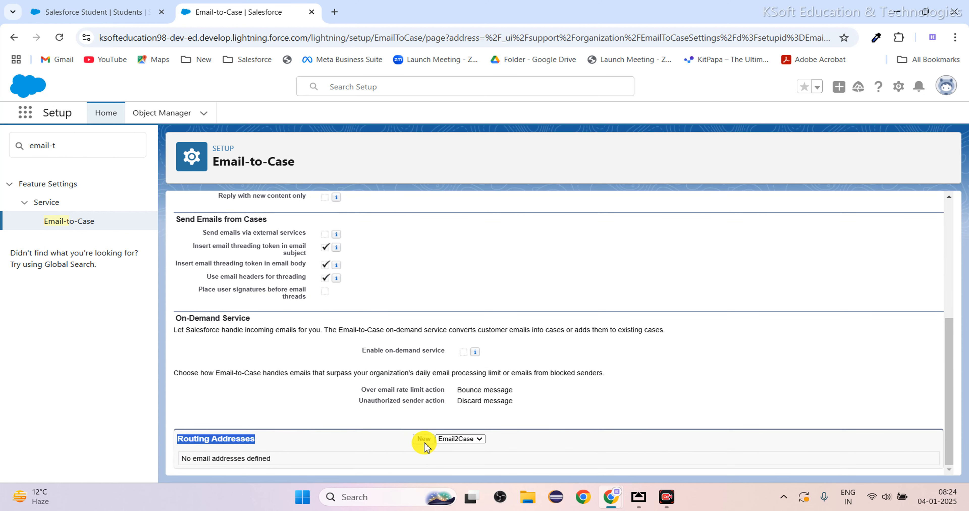
pyautogui.scroll(-1, 537, 384)
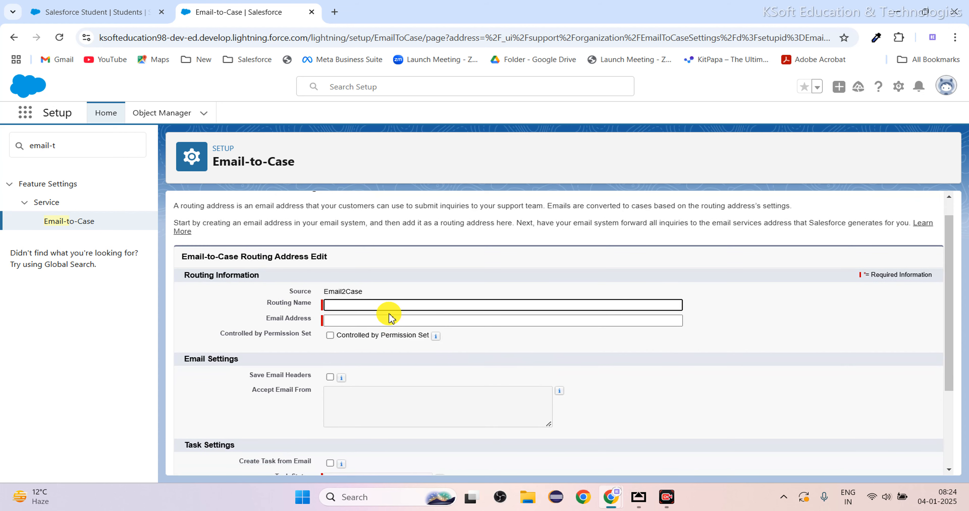
# Step: Enter Routing Name 'KSoft Support Team' and the support inbox's Gmail address
pyautogui.click(502, 341)
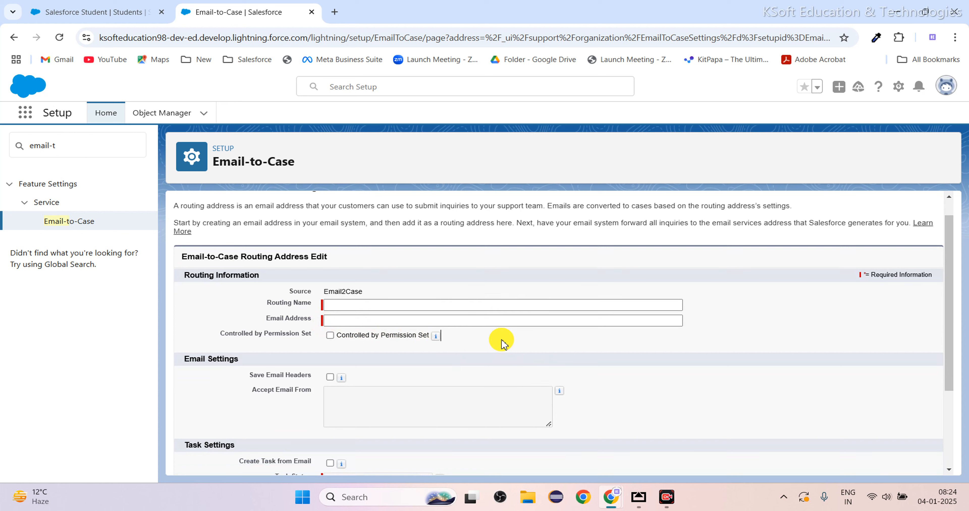
pyautogui.click(380, 306)
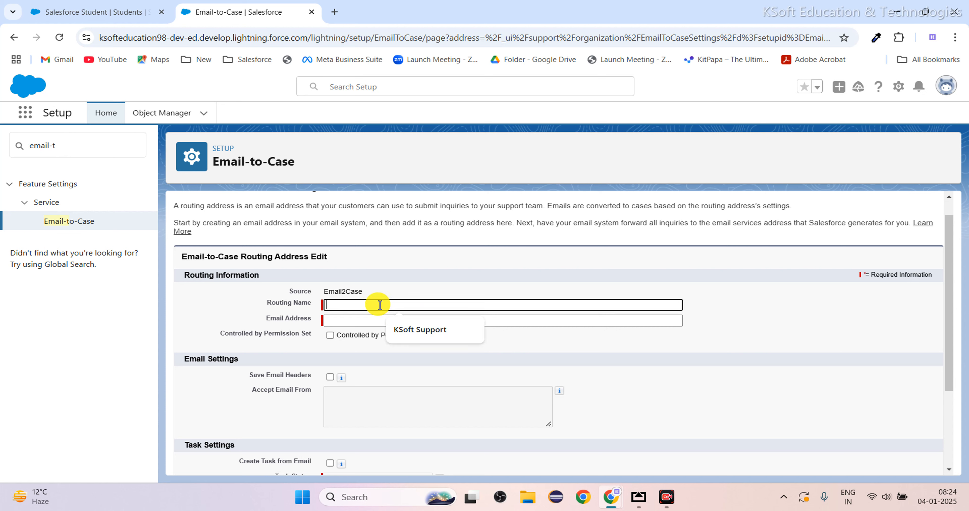
pyautogui.write('KSoft Support Team')
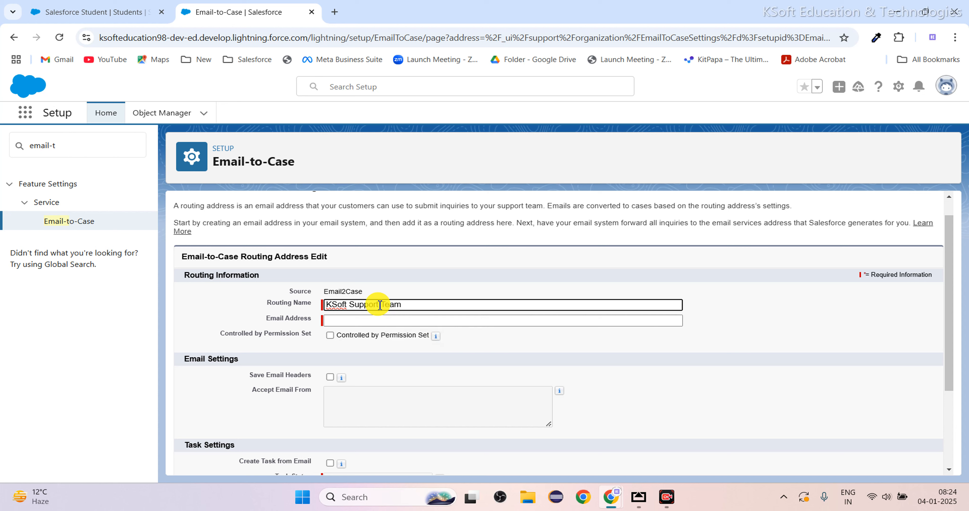
pyautogui.click(459, 284)
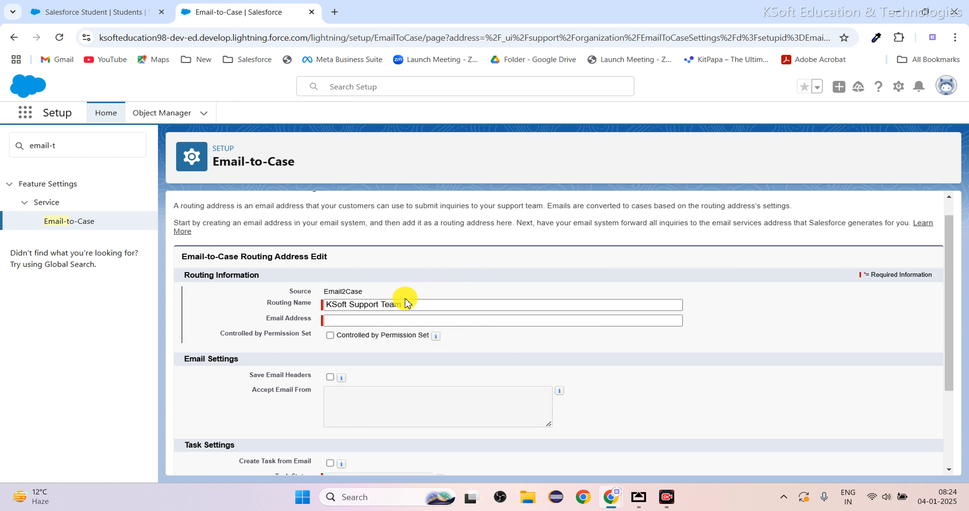
pyautogui.moveTo(405, 304); pyautogui.dragTo(324, 304)
pyautogui.click(493, 259)
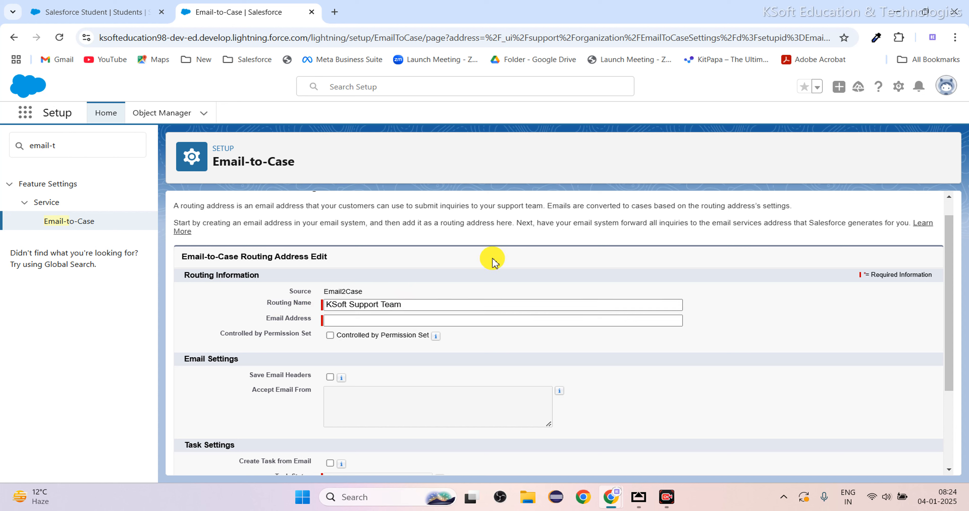
pyautogui.click(356, 321)
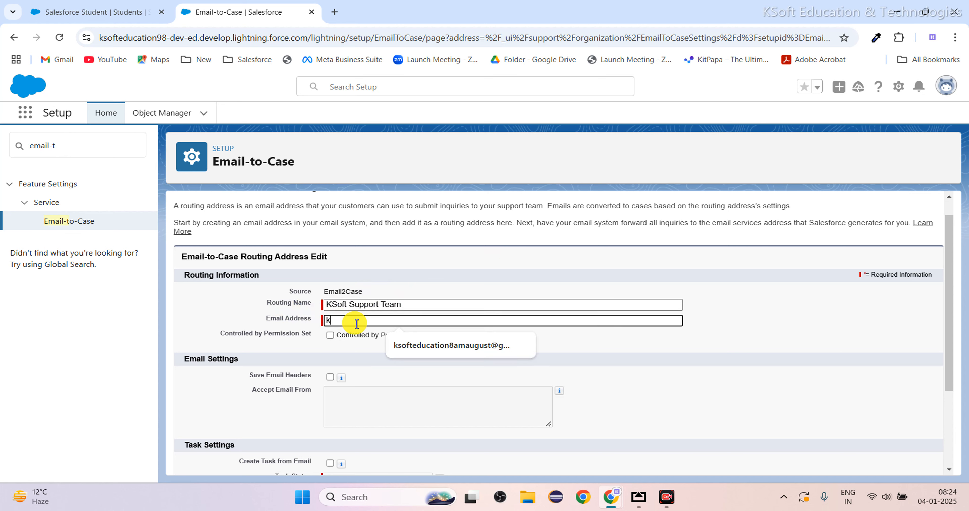
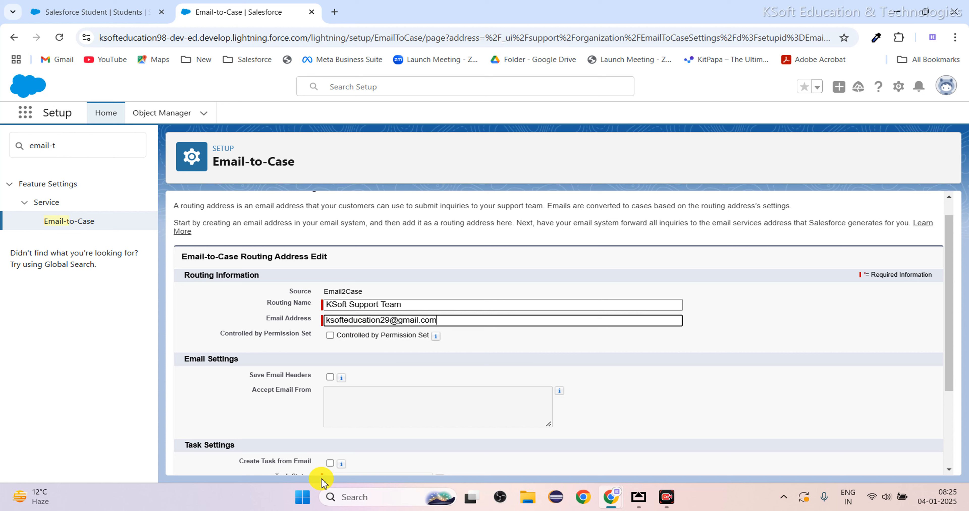
pyautogui.moveTo(618, 503)
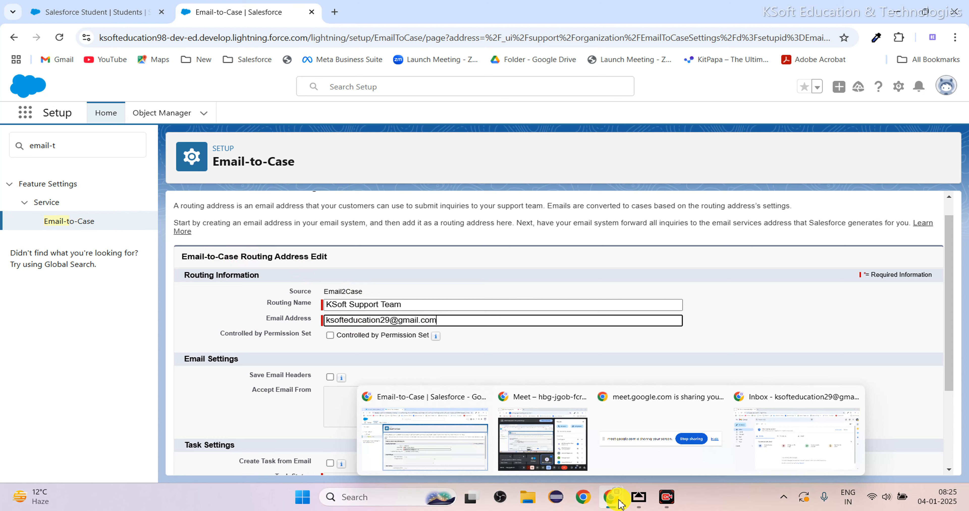
pyautogui.click(763, 455)
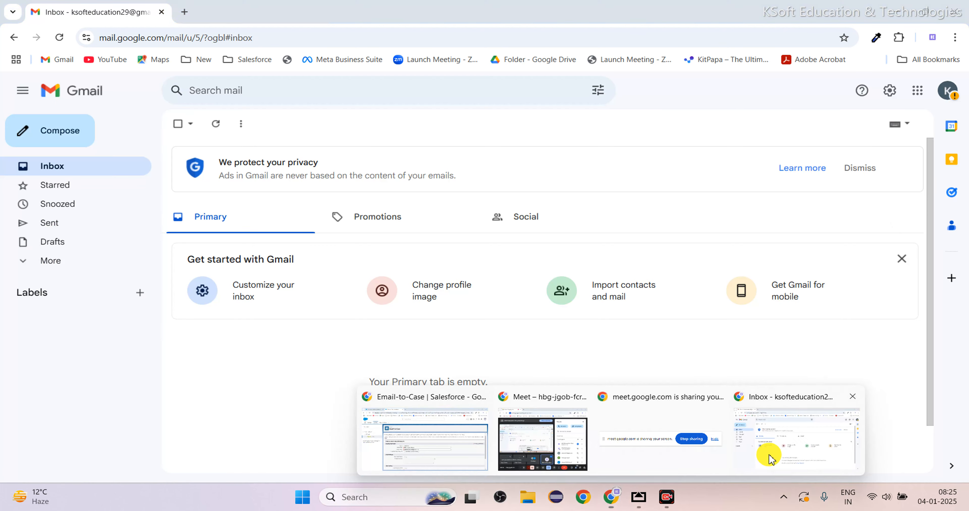
pyautogui.click(954, 97)
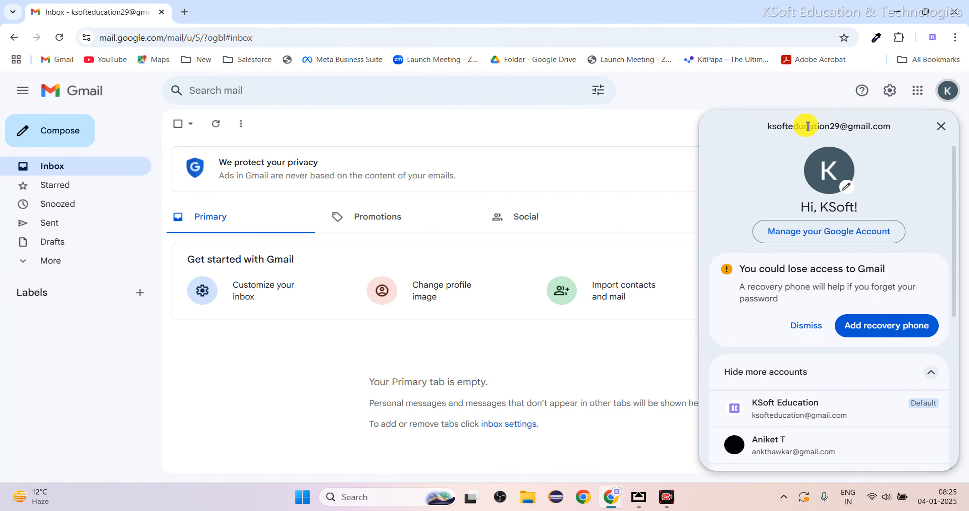
pyautogui.doubleClick(794, 127)
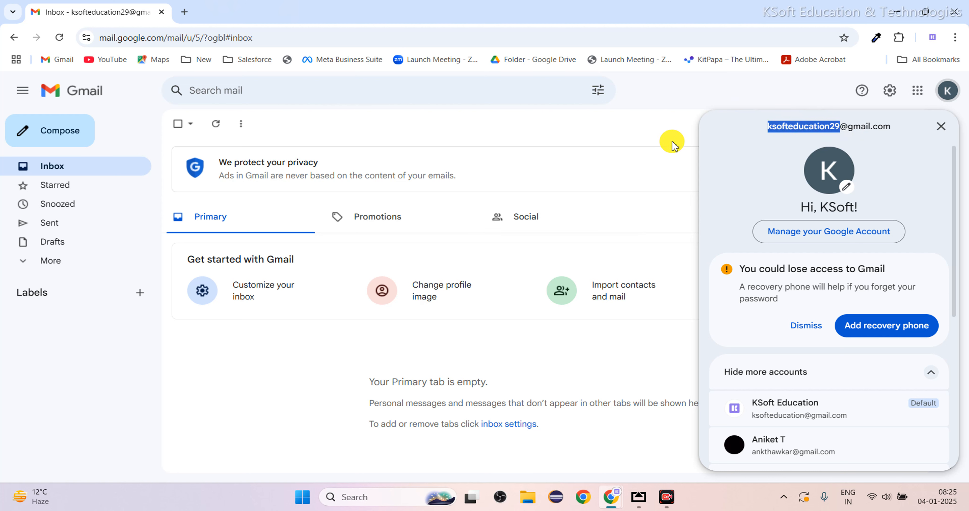
pyautogui.tripleClick(860, 123)
pyautogui.hotkey('ctrl', 'c')
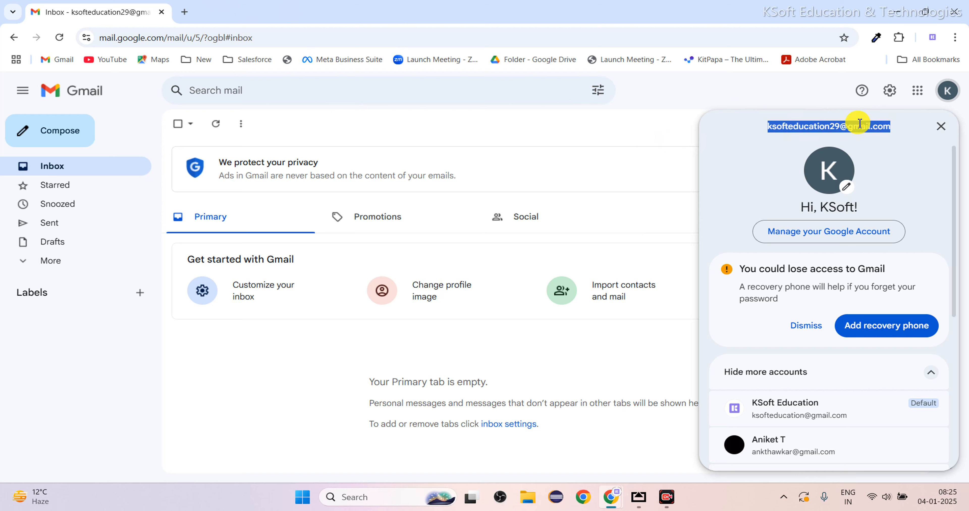
pyautogui.click(940, 126)
pyautogui.click(895, 13)
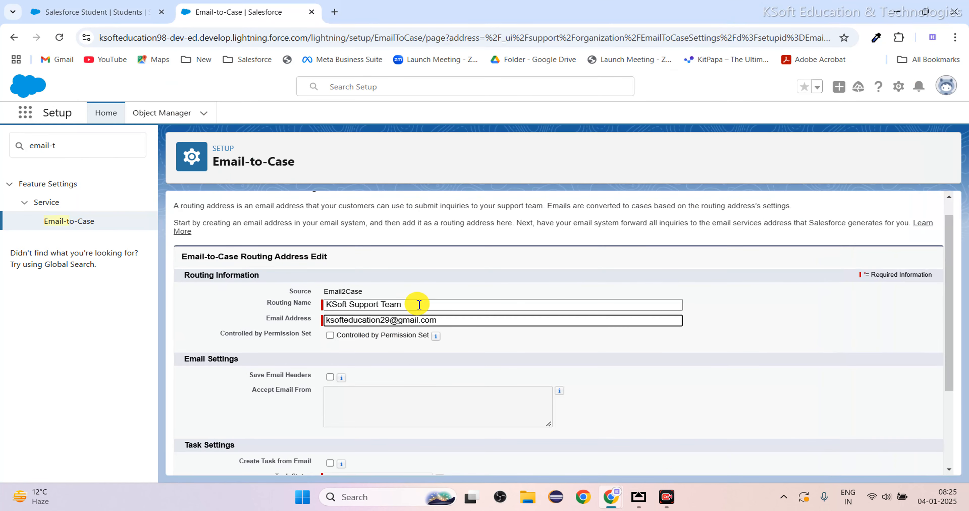
pyautogui.click(452, 320)
pyautogui.moveTo(452, 320); pyautogui.dragTo(285, 320)
pyautogui.hotkey('ctrl', 'v')
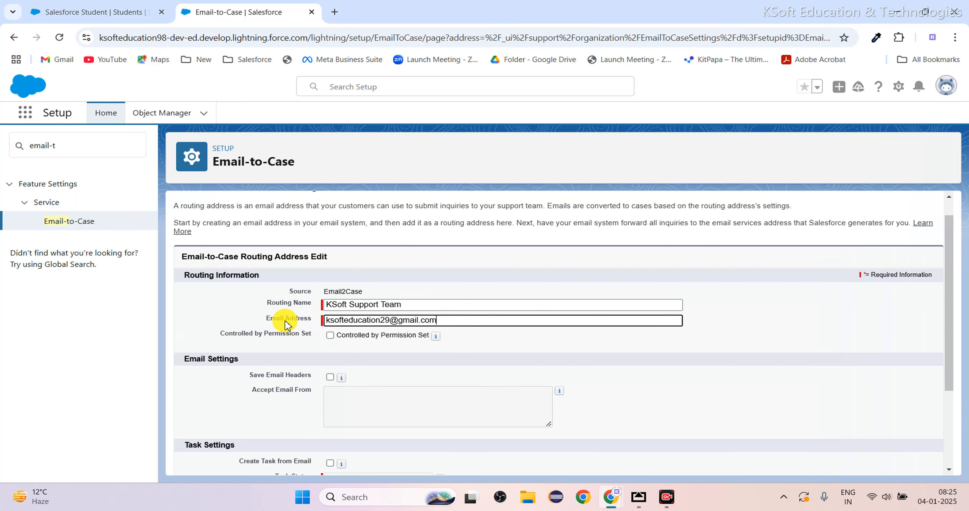
pyautogui.click(494, 355)
pyautogui.scroll(-2, 494, 356)
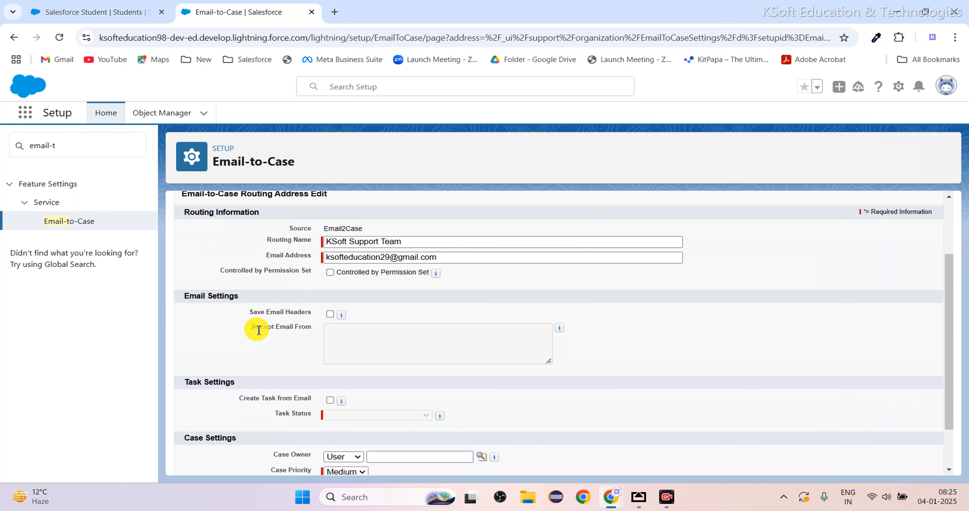
pyautogui.moveTo(251, 327); pyautogui.dragTo(295, 335)
pyautogui.click(438, 306)
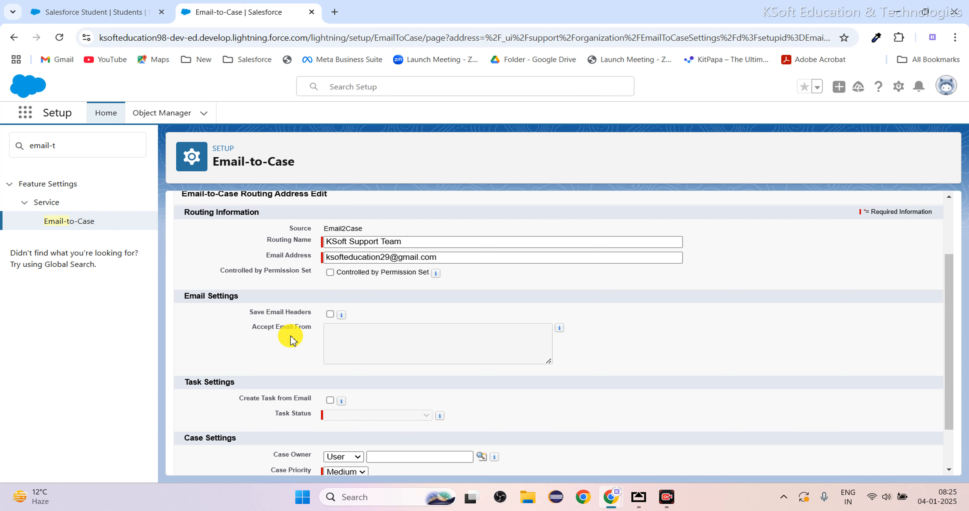
pyautogui.click(357, 343)
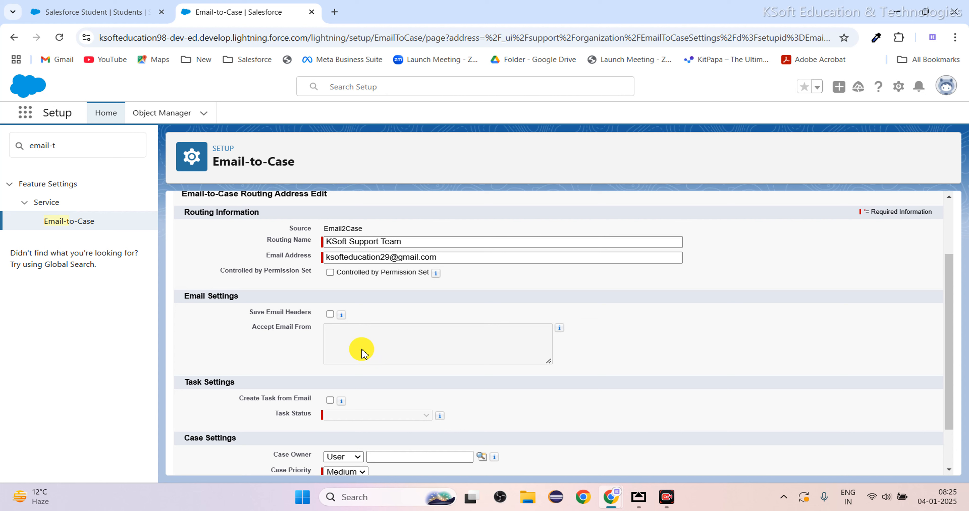
pyautogui.click(288, 355)
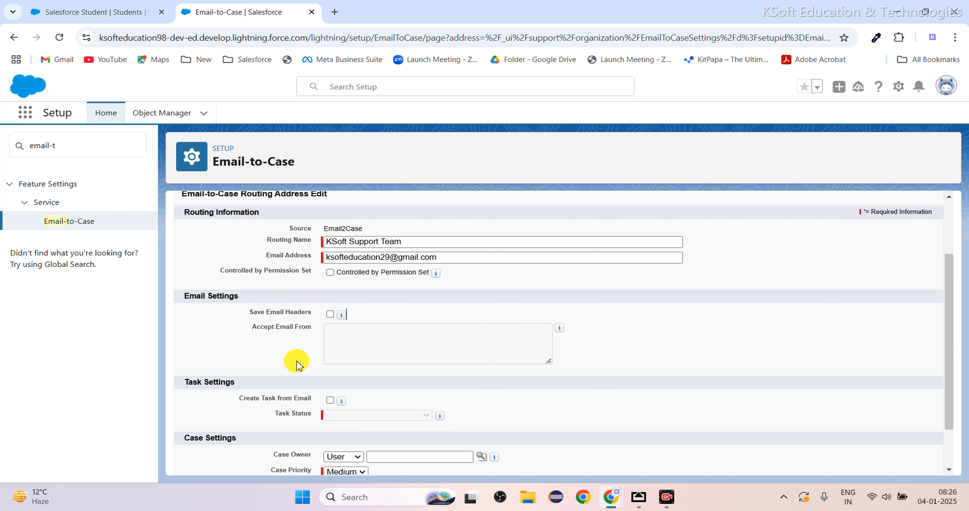
pyautogui.scroll(-2, 298, 365)
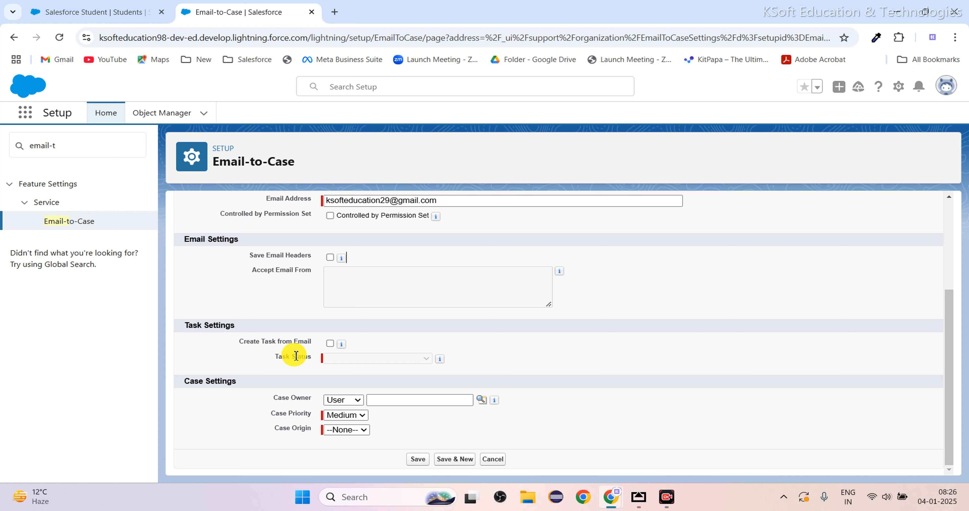
# Step: Create a task from each email, keeping Task Status Not Started
pyautogui.click(330, 343)
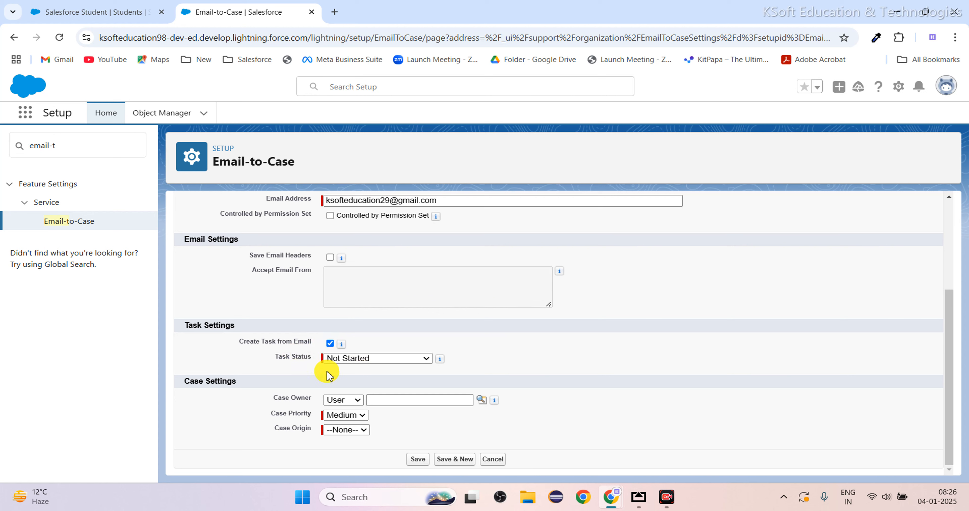
pyautogui.click(383, 364)
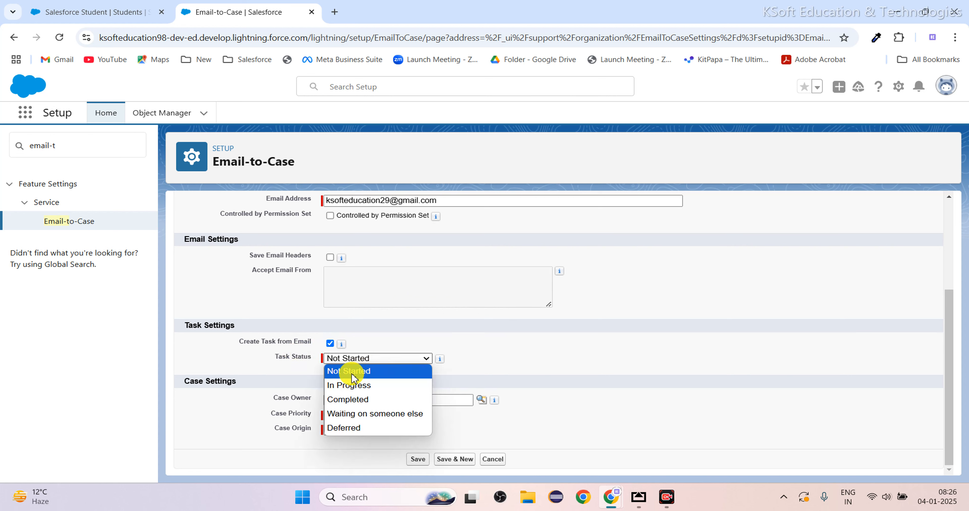
pyautogui.click(351, 374)
pyautogui.click(507, 360)
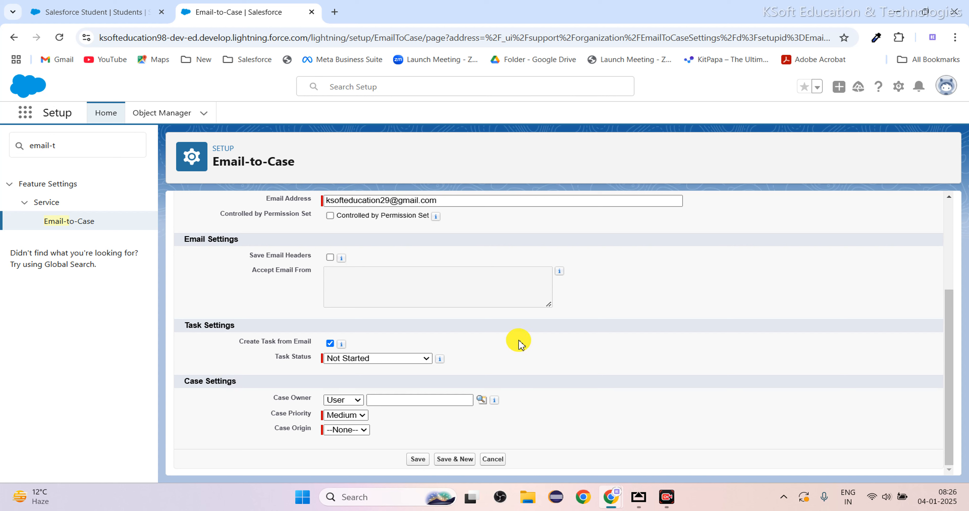
# Step: Make the KSoft Course Support queue the Case Owner via the lookup
pyautogui.click(348, 402)
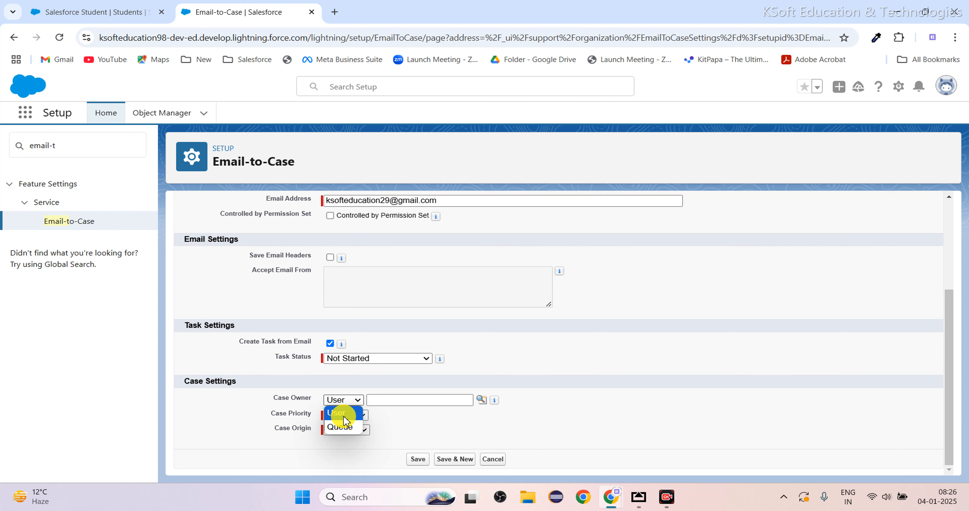
pyautogui.click(340, 427)
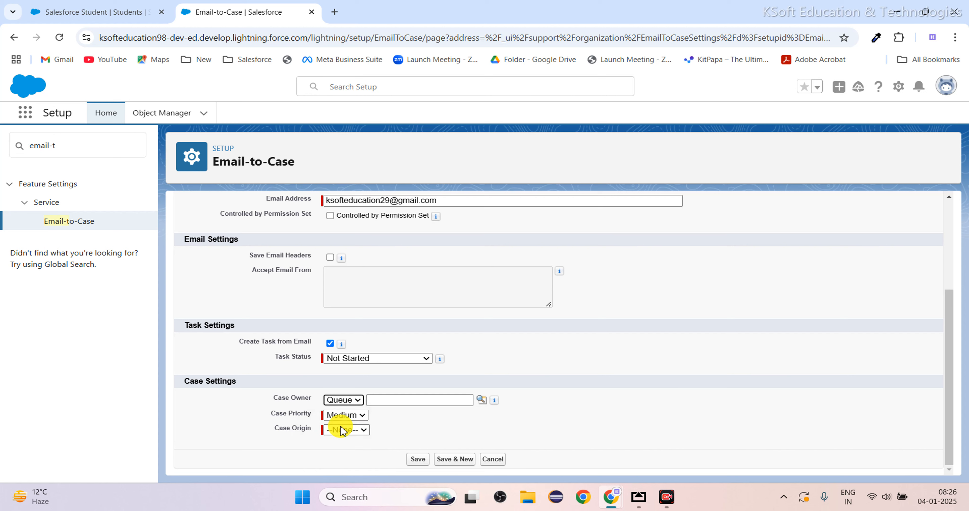
pyautogui.click(540, 418)
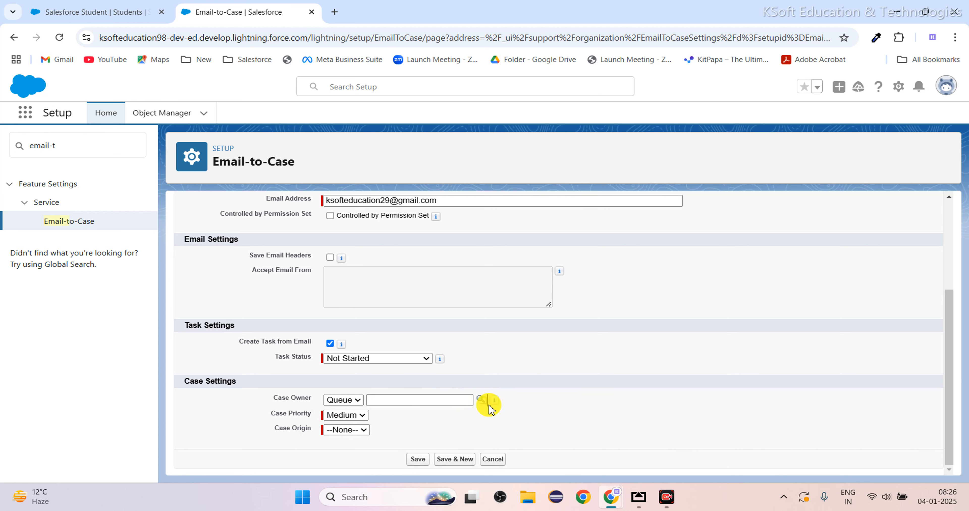
pyautogui.click(483, 401)
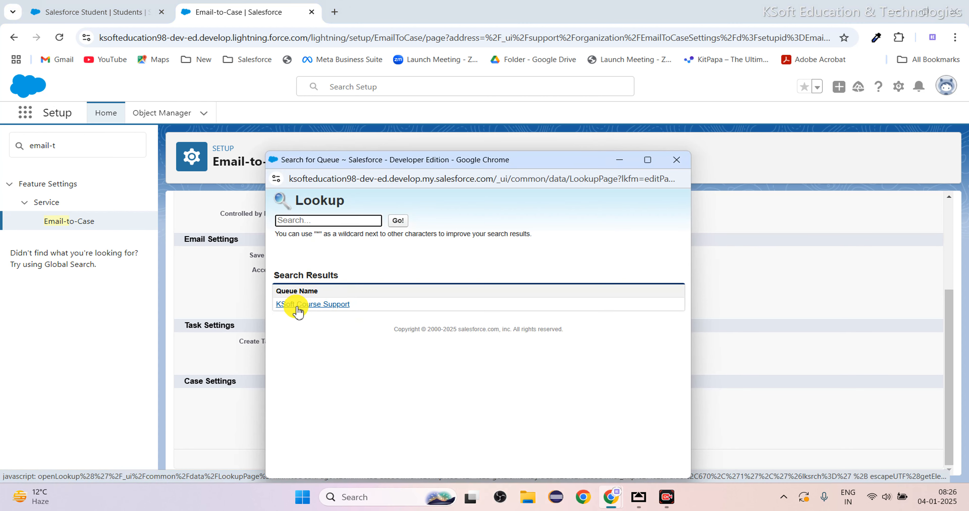
pyautogui.click(315, 305)
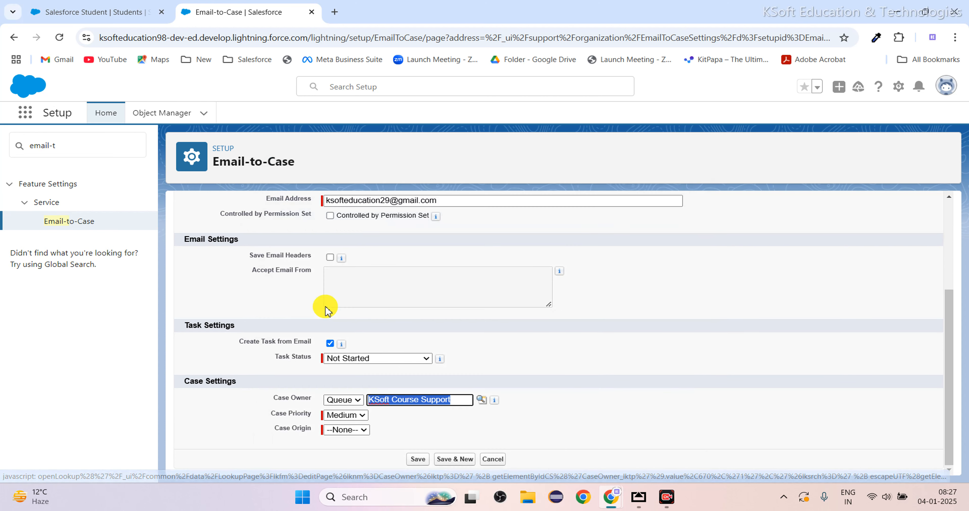
pyautogui.click(616, 366)
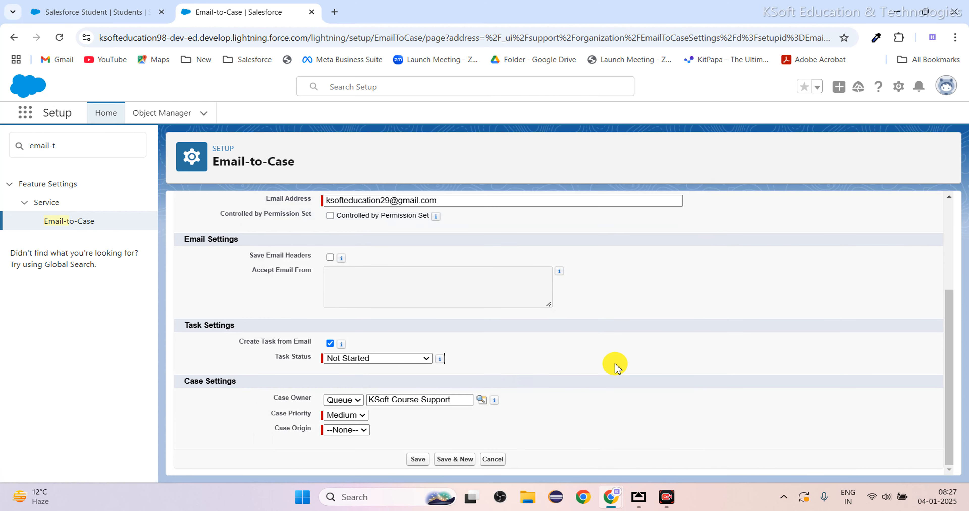
# Step: Set case Priority to Medium and Case Origin to Email
pyautogui.click(343, 416)
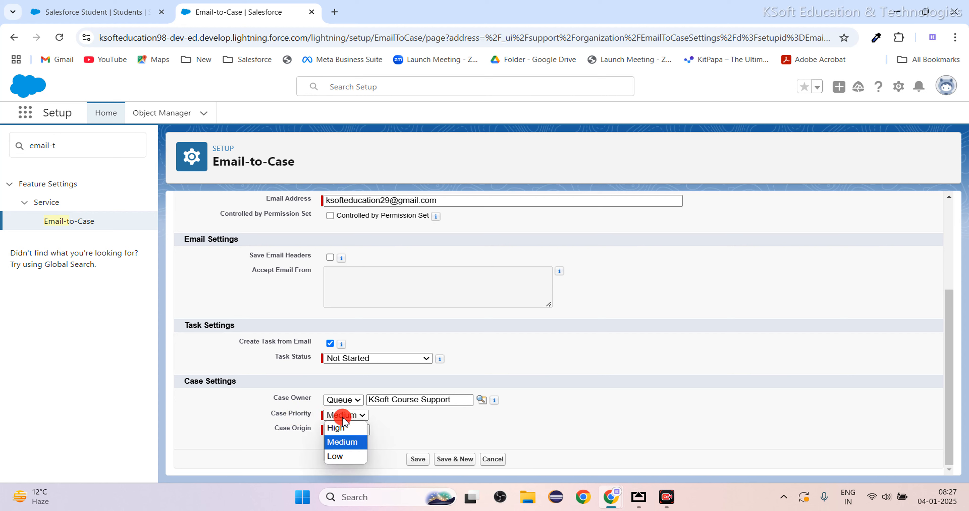
pyautogui.click(340, 445)
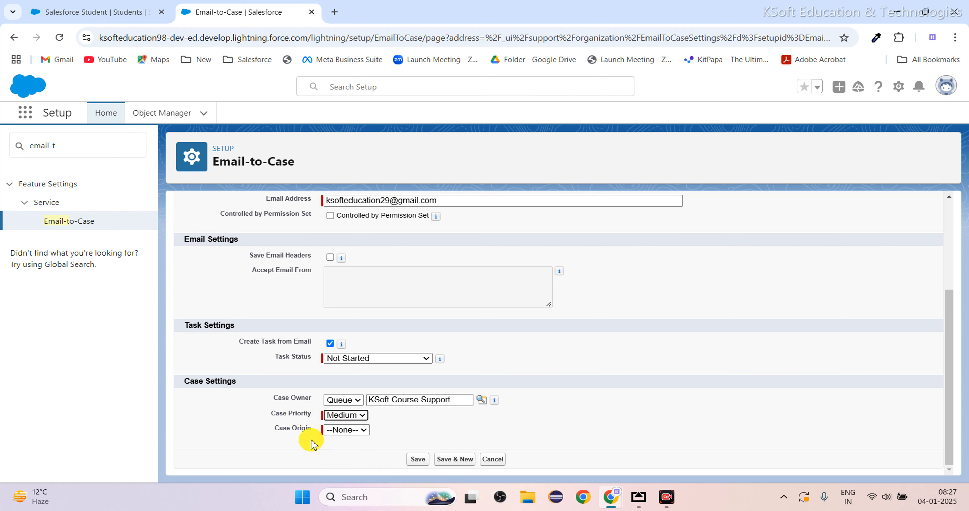
pyautogui.click(350, 431)
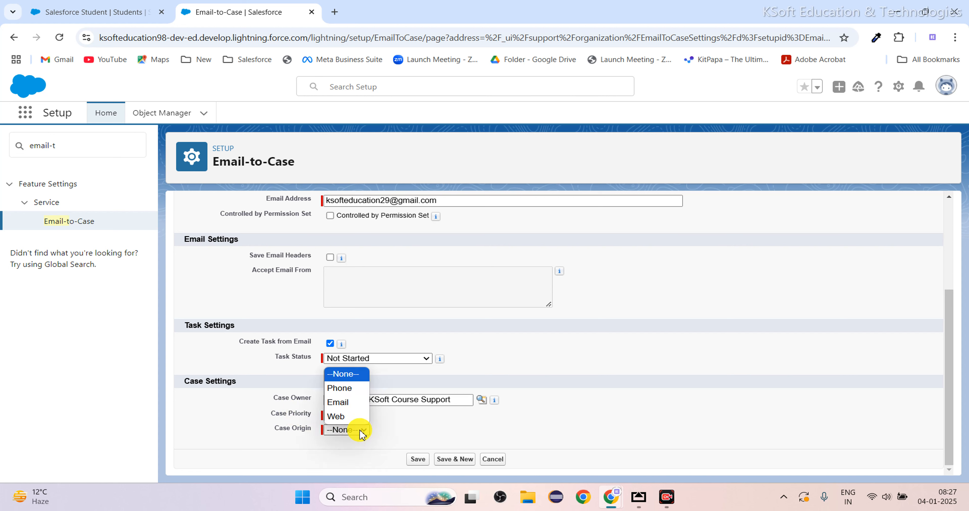
pyautogui.click(340, 402)
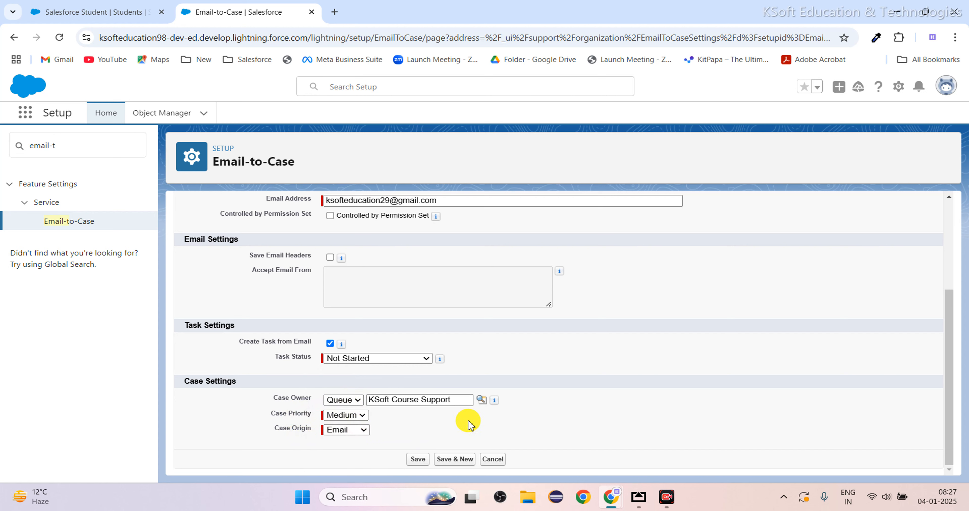
pyautogui.scroll(5, 468, 425)
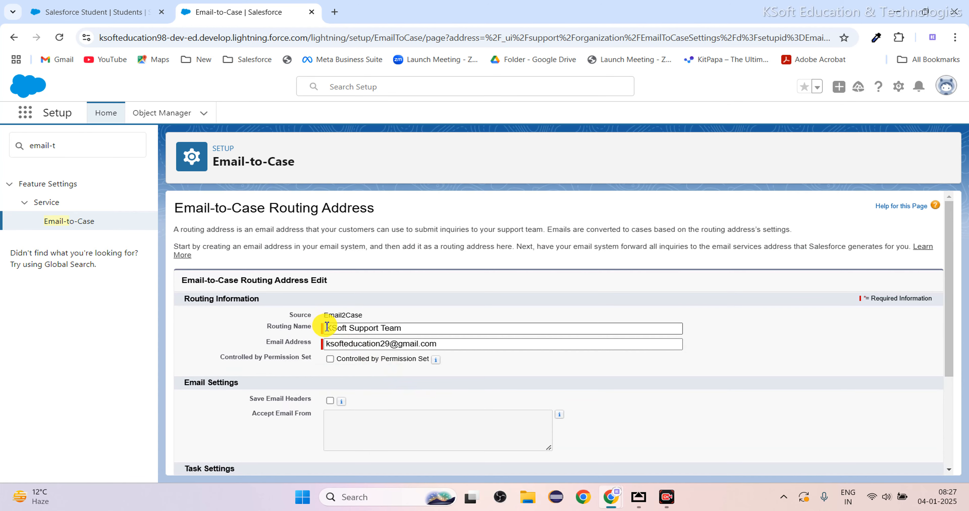
pyautogui.moveTo(327, 327)
pyautogui.mouseDown()
pyautogui.moveTo(447, 330)
pyautogui.moveTo(432, 343)
pyautogui.moveTo(322, 342)
pyautogui.mouseUp()
pyautogui.click(448, 340)
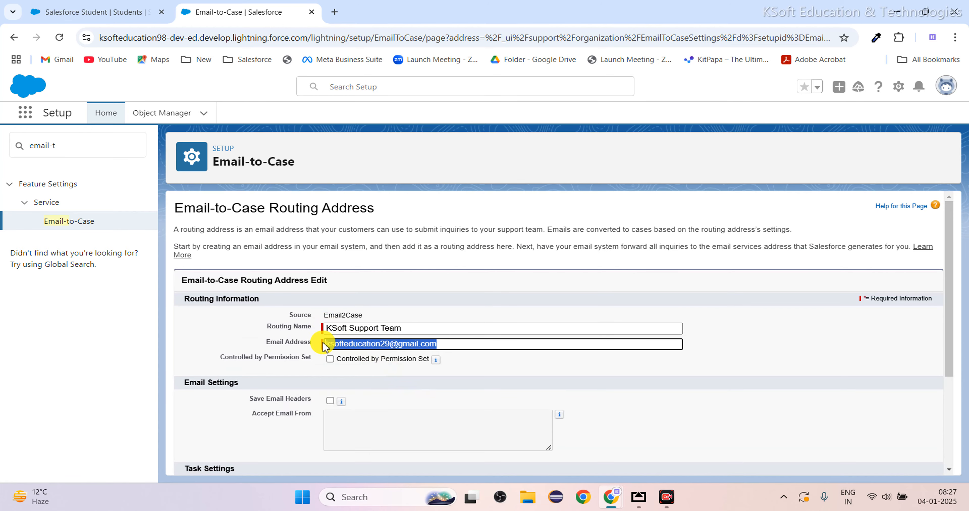
pyautogui.click(489, 384)
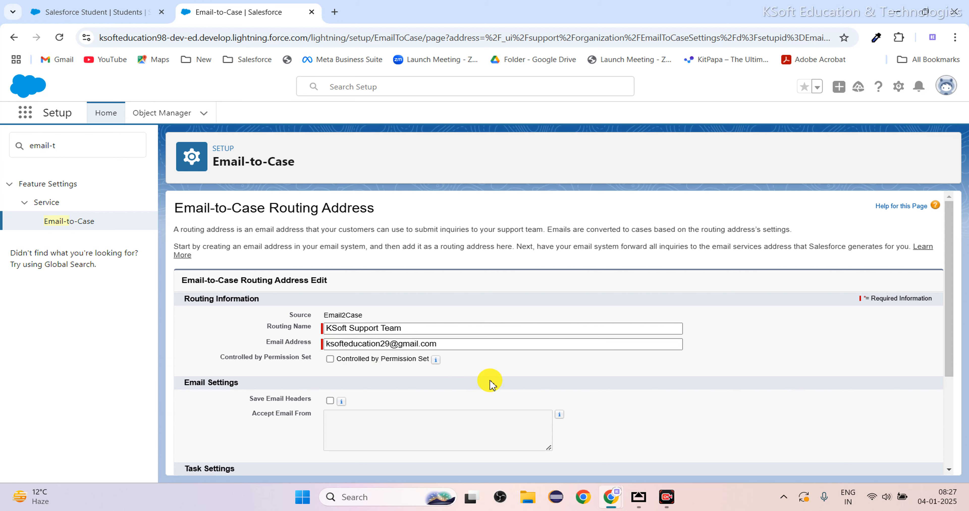
pyautogui.scroll(-3, 489, 384)
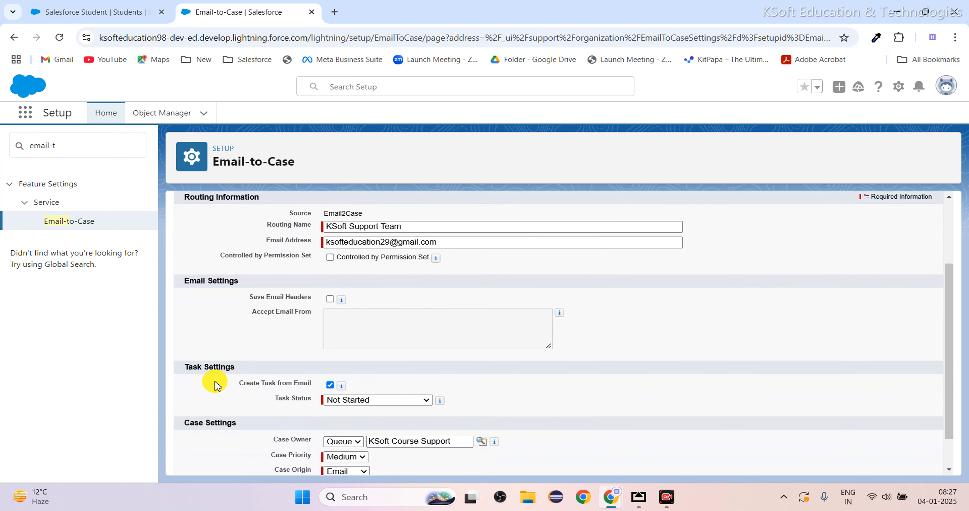
pyautogui.scroll(-1, 216, 385)
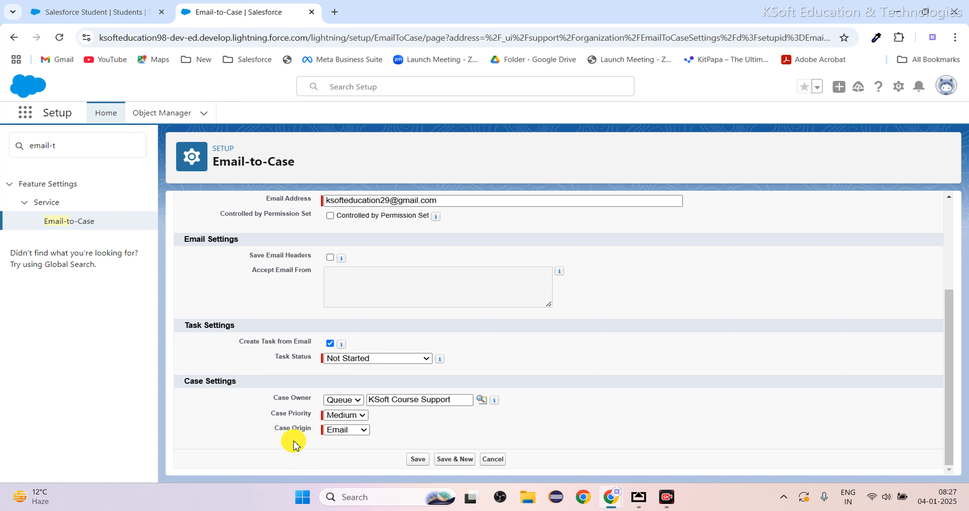
pyautogui.scroll(4, 561, 383)
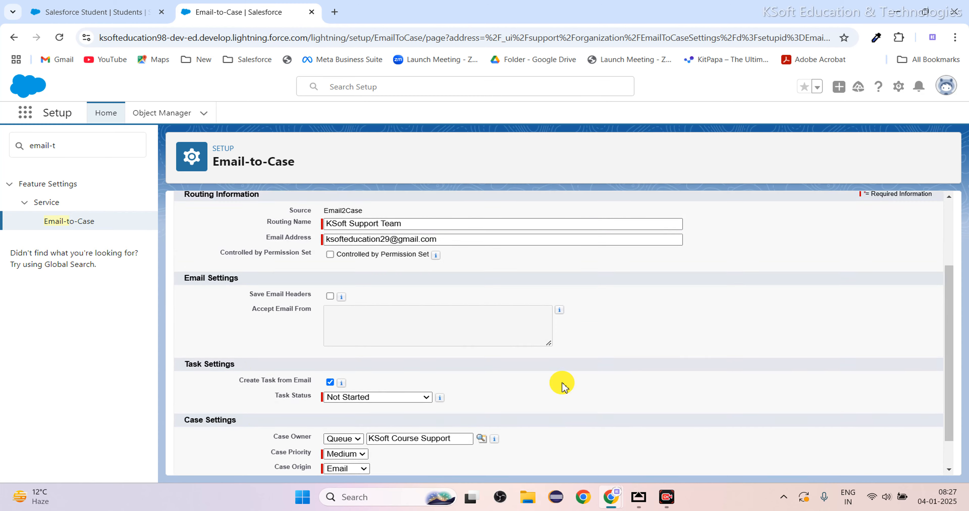
pyautogui.moveTo(445, 344); pyautogui.dragTo(324, 347)
pyautogui.click(488, 391)
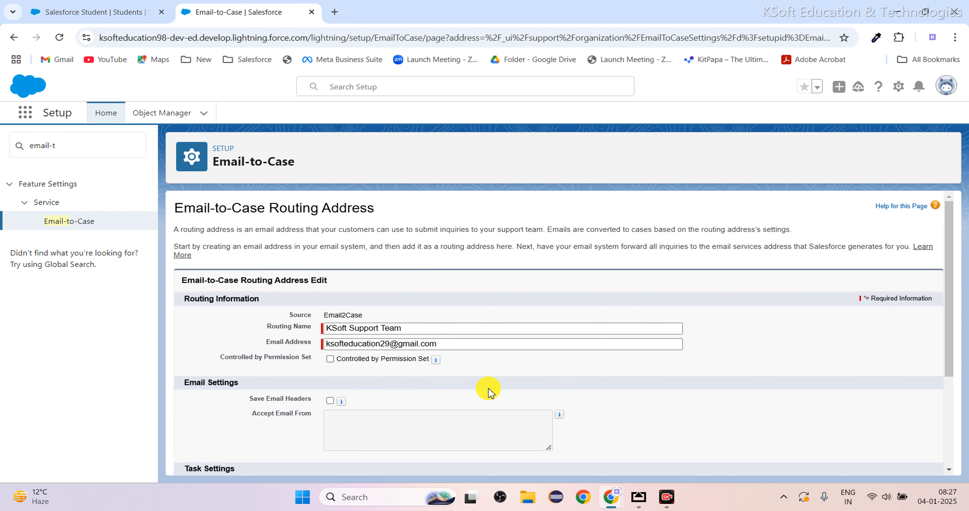
pyautogui.scroll(-4, 508, 398)
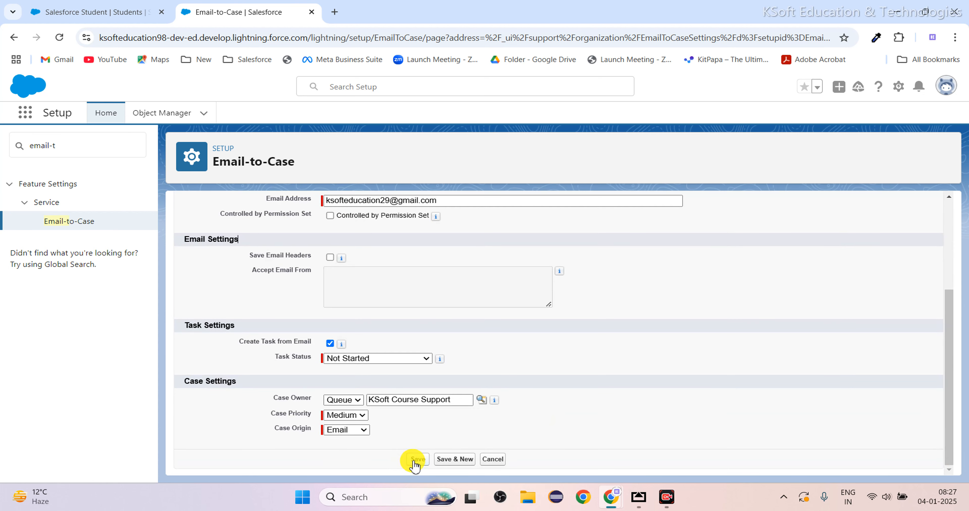
# Step: Save the KSoft Support Team routing address and review its detail page awaiting verification
pyautogui.click(417, 460)
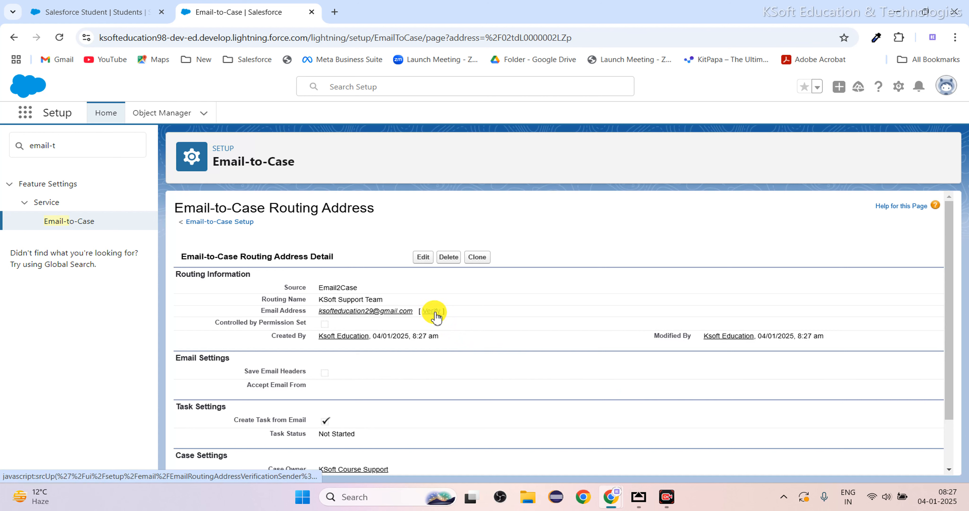
pyautogui.scroll(-2, 459, 387)
pyautogui.scroll(2, 458, 388)
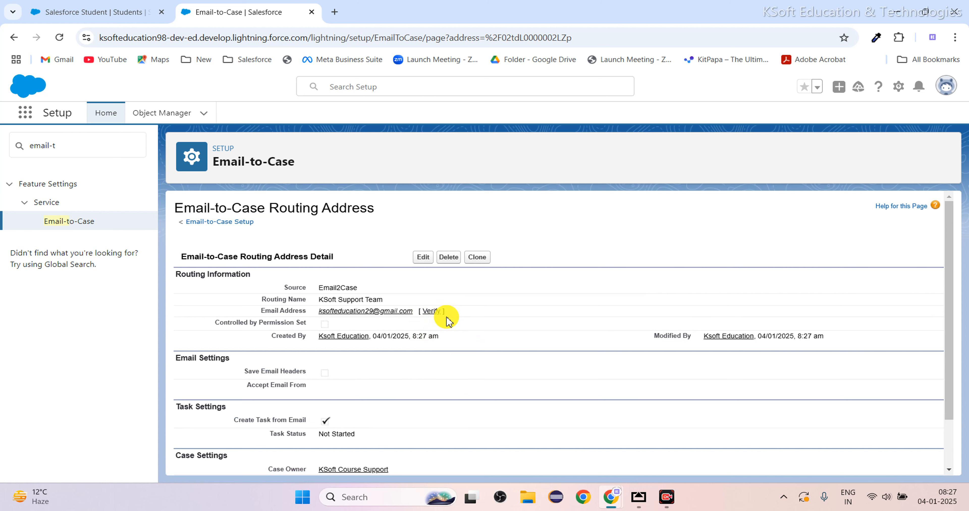
# Step: Send the routing address verification email and check the confirmation names the Gmail recipient
pyautogui.click(433, 315)
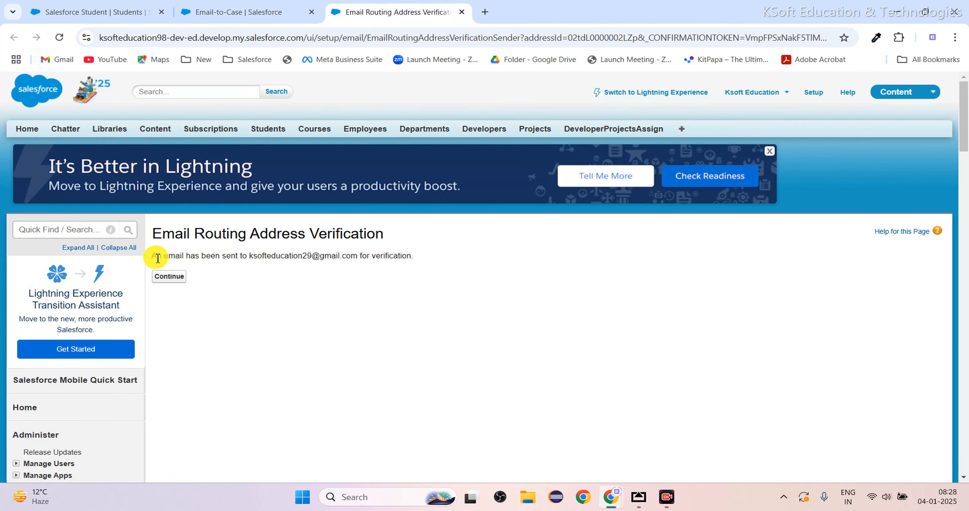
pyautogui.moveTo(152, 257); pyautogui.dragTo(411, 256)
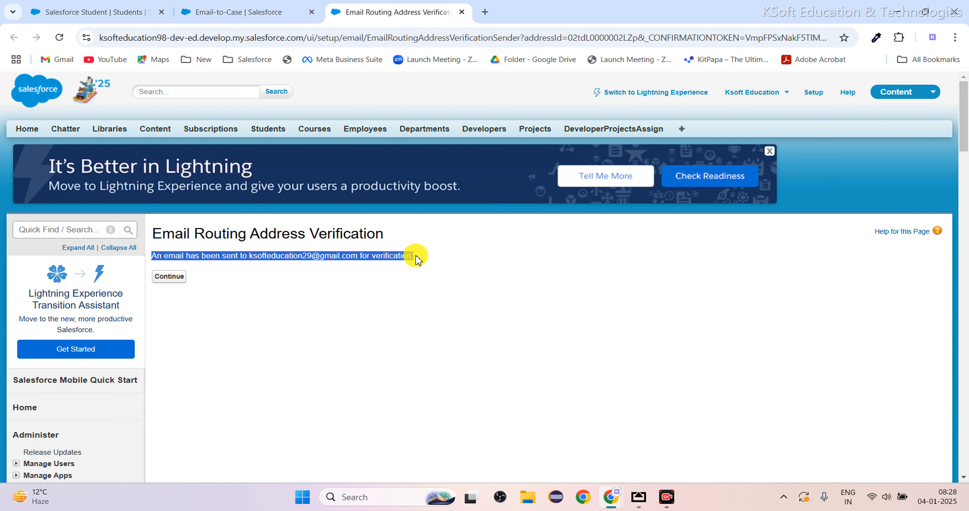
pyautogui.click(411, 256)
pyautogui.doubleClick(288, 256)
pyautogui.click(288, 257)
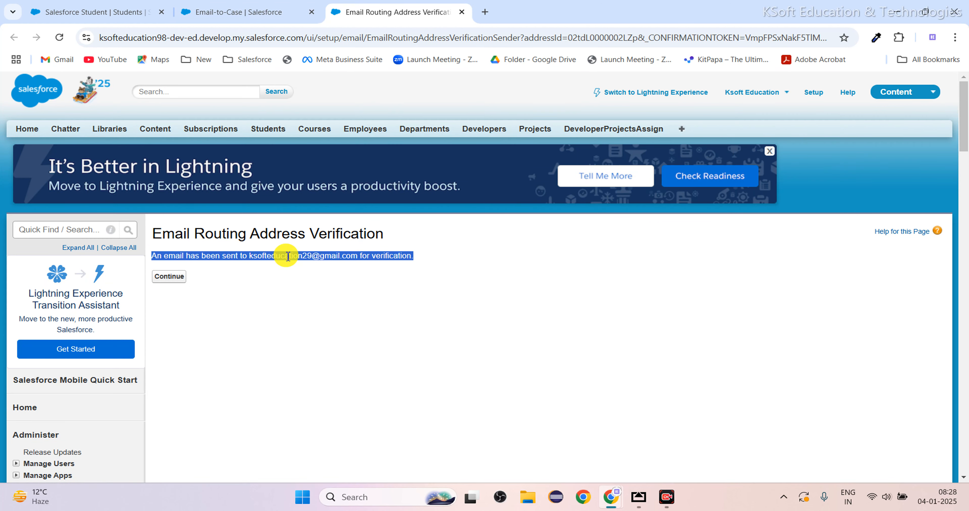
pyautogui.click(287, 257)
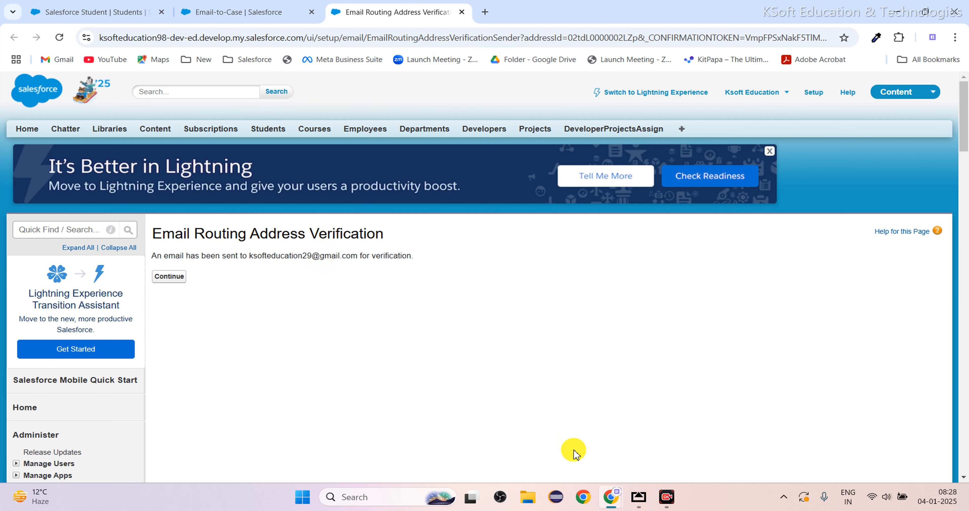
# Step: Open the 'Verify your Salesforce Email Routing Address' email in the Gmail inbox
pyautogui.moveTo(611, 497)
pyautogui.click(813, 436)
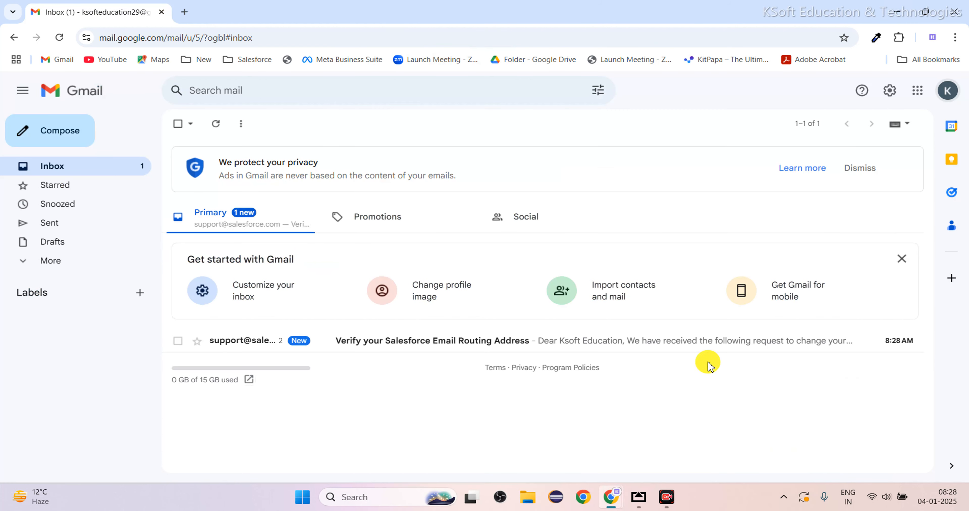
pyautogui.click(371, 348)
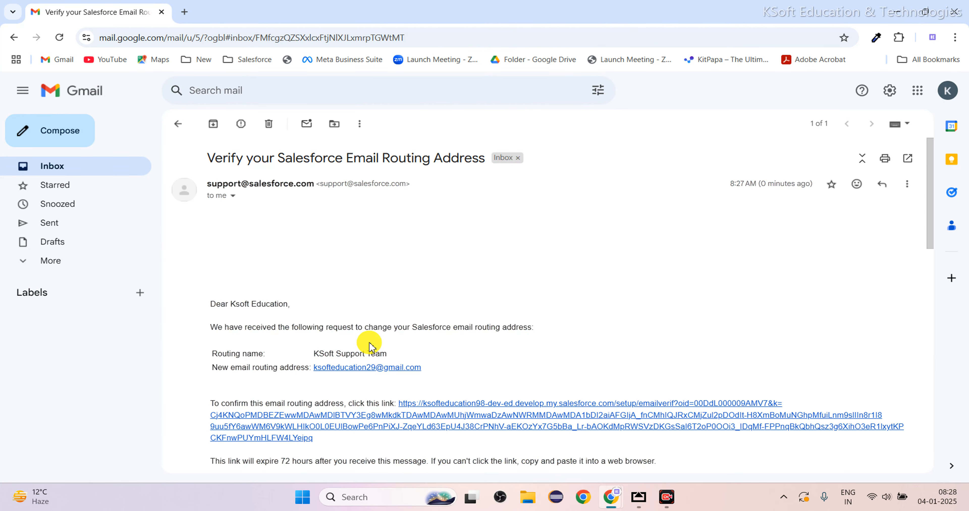
pyautogui.scroll(-3, 422, 367)
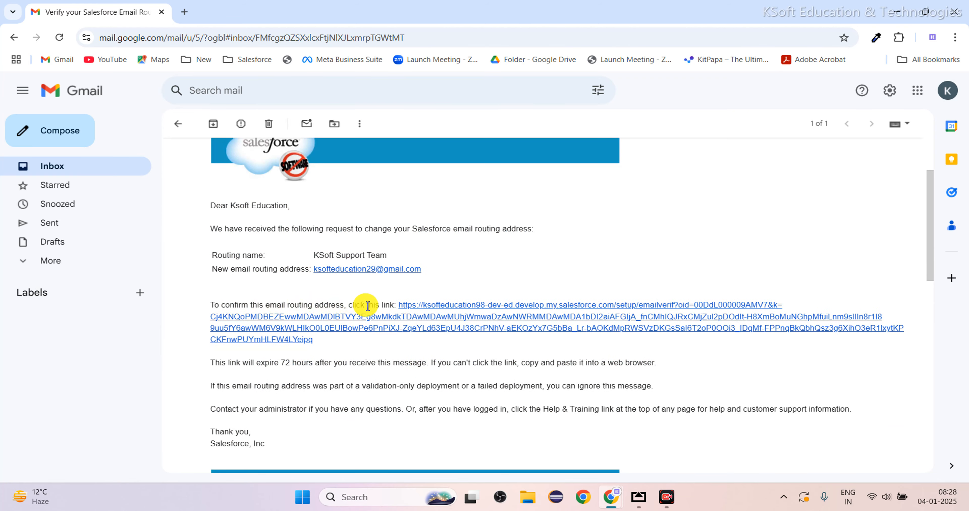
# Step: Confirm the routing address via the email's link, then return to the Salesforce verification page
pyautogui.click(483, 317)
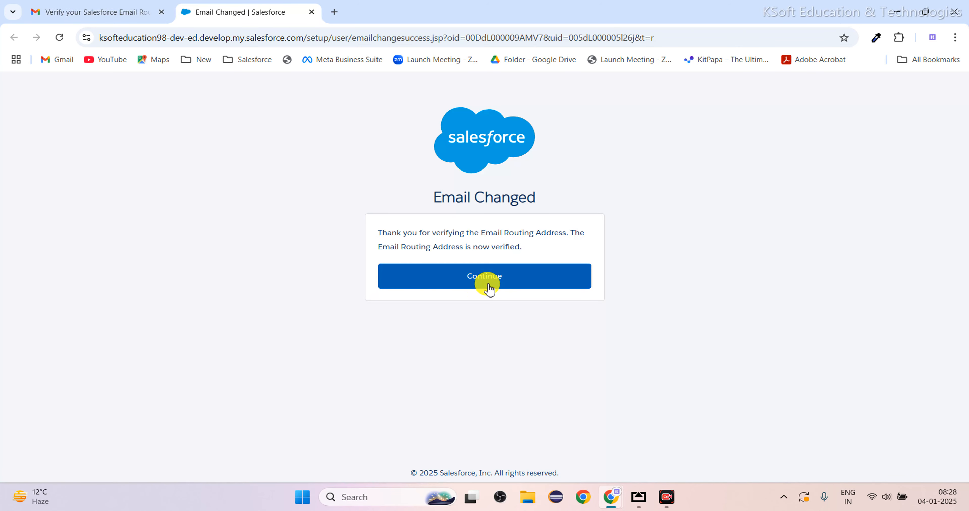
pyautogui.click(489, 288)
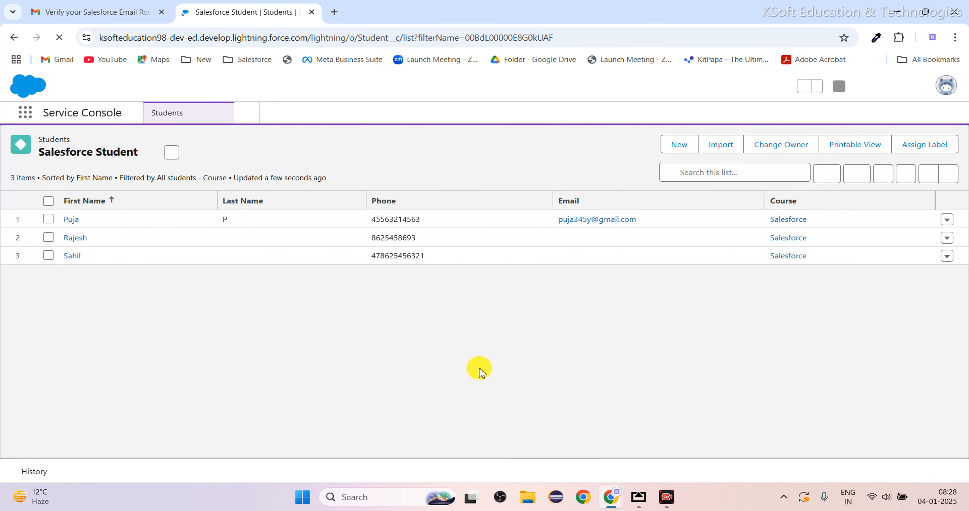
pyautogui.moveTo(610, 497)
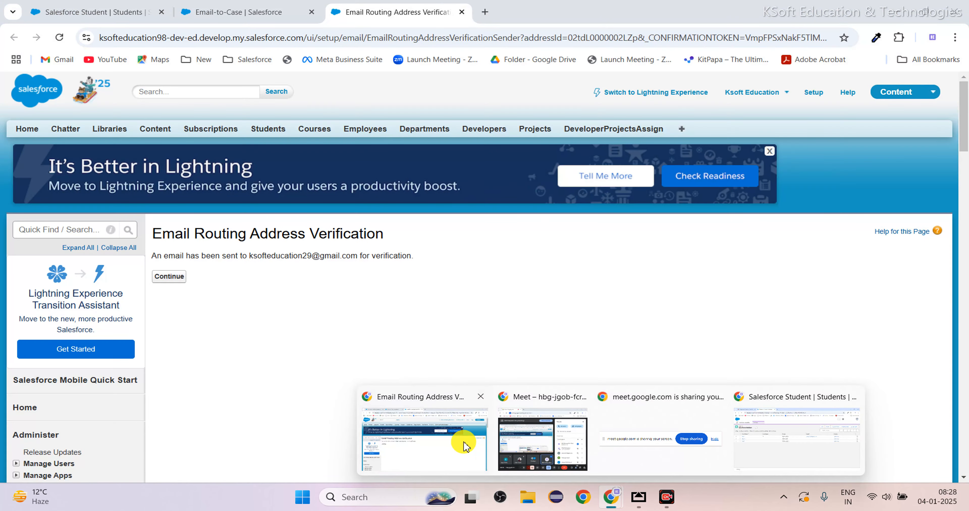
pyautogui.click(466, 446)
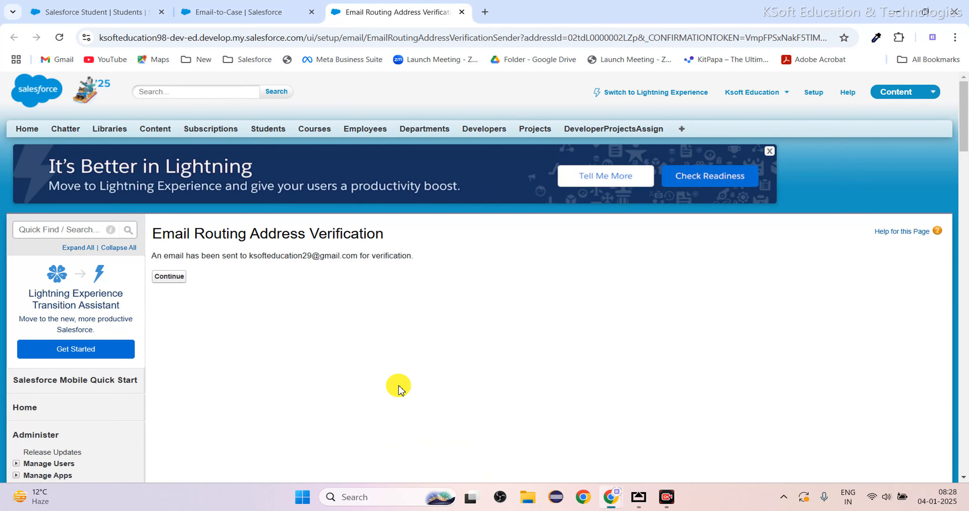
# Step: Continue to the routing address details and check KSoft Support Team shows as Verified
pyautogui.click(169, 277)
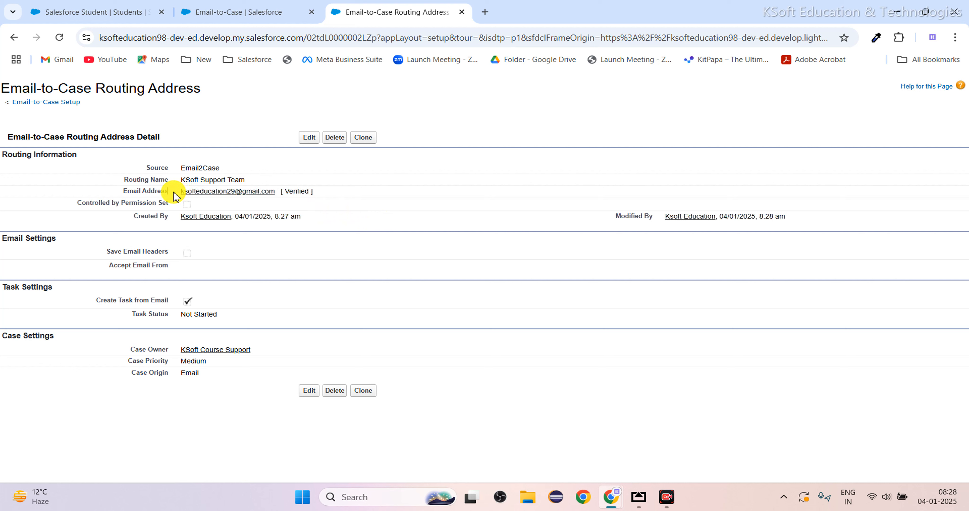
pyautogui.moveTo(175, 196); pyautogui.dragTo(278, 194)
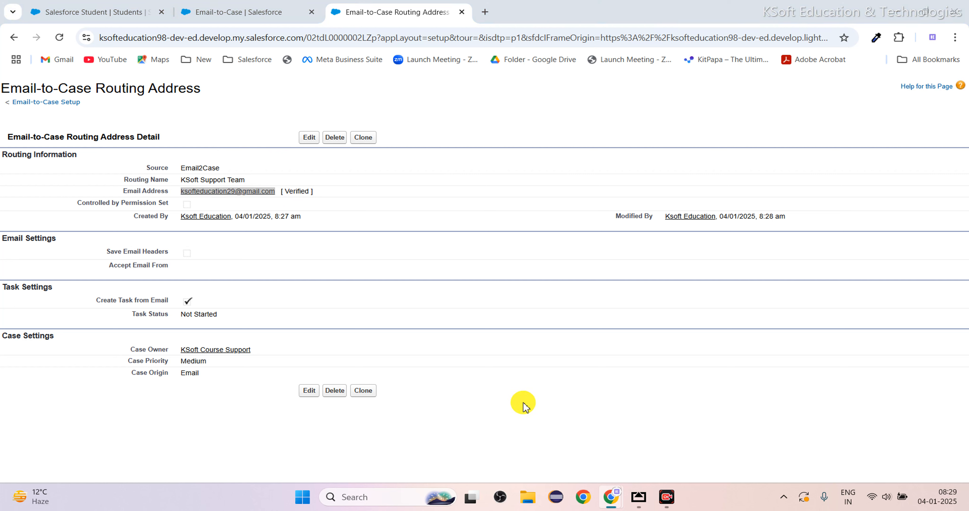
pyautogui.click(367, 210)
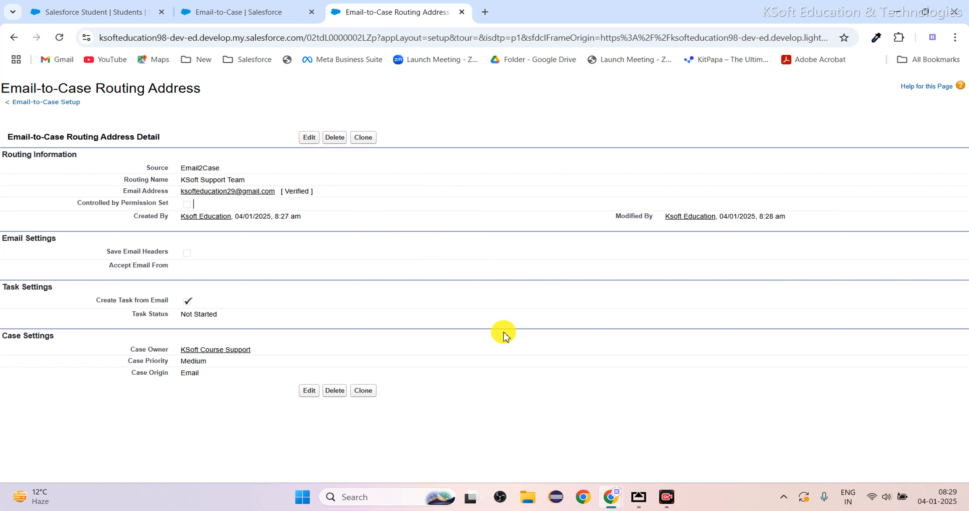
# Step: Switch back to the Salesforce Student list window
pyautogui.click(242, 15)
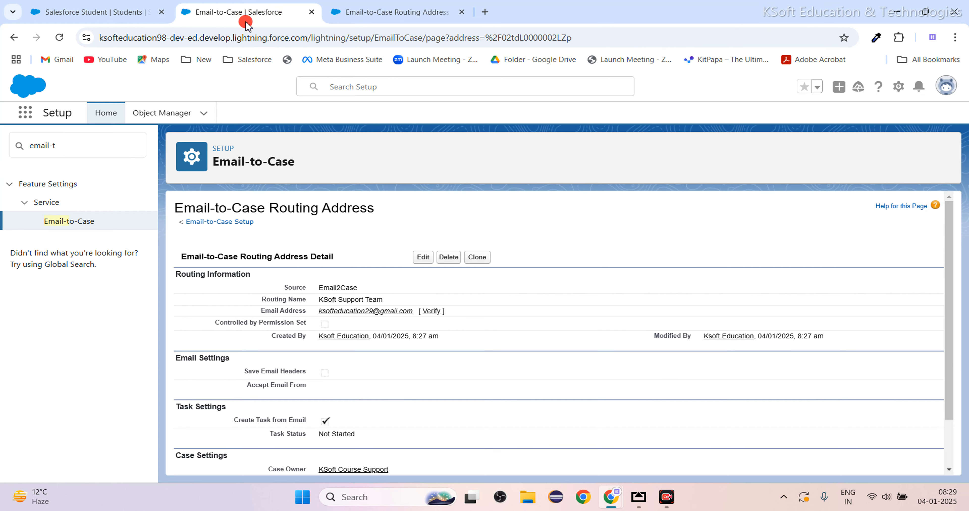
pyautogui.moveTo(612, 496)
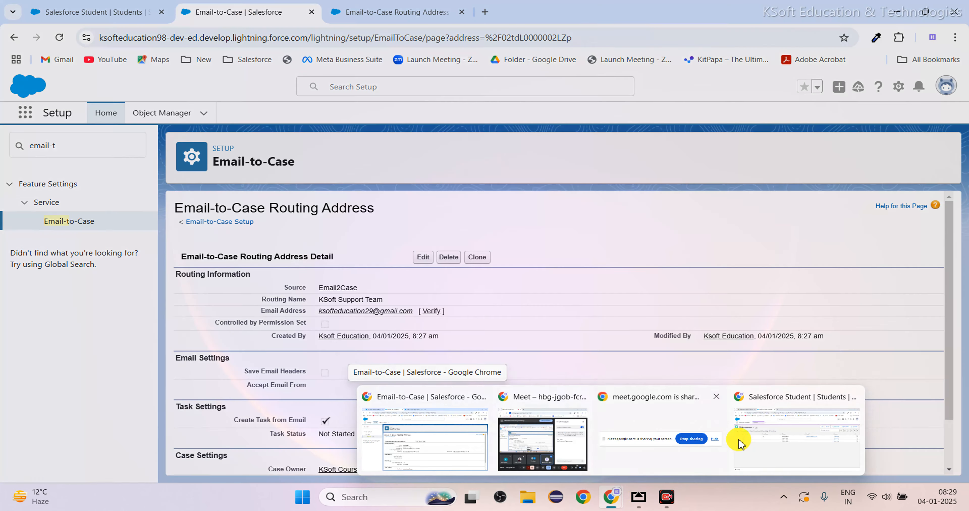
pyautogui.moveTo(803, 447)
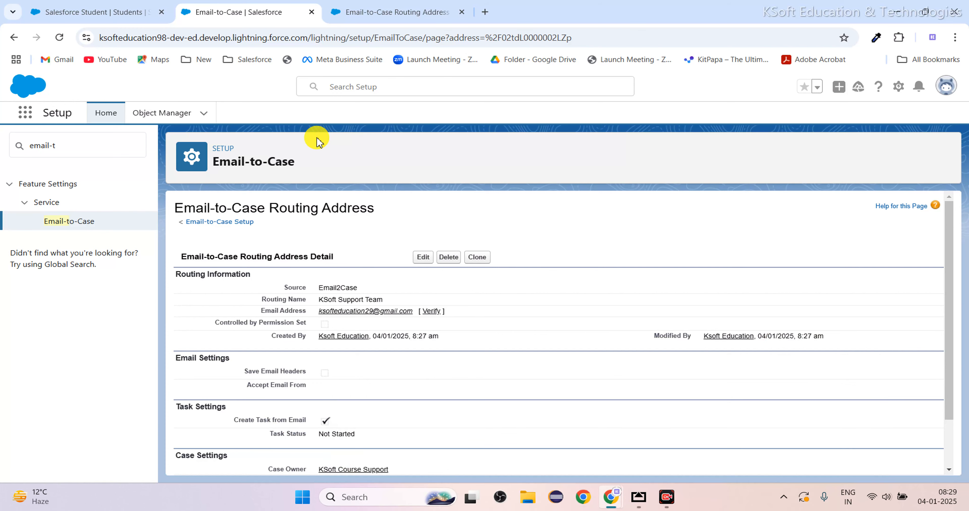
pyautogui.click(77, 13)
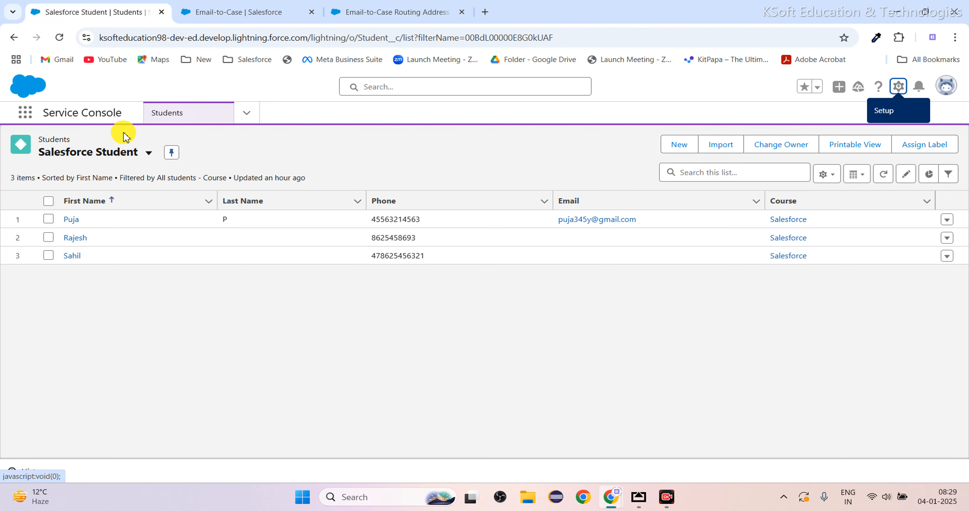
# Step: Leave the Students list unchanged and navigate to the Cases list
pyautogui.click(145, 155)
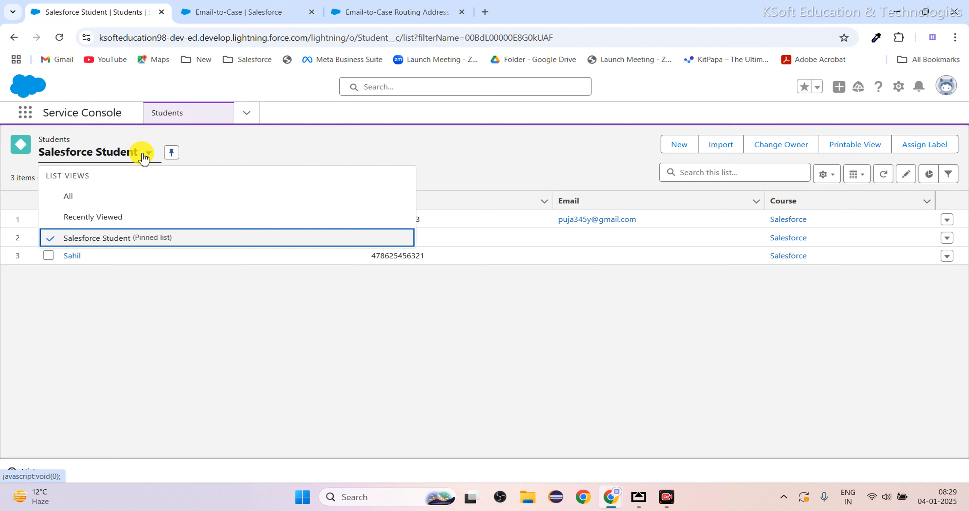
pyautogui.click(442, 159)
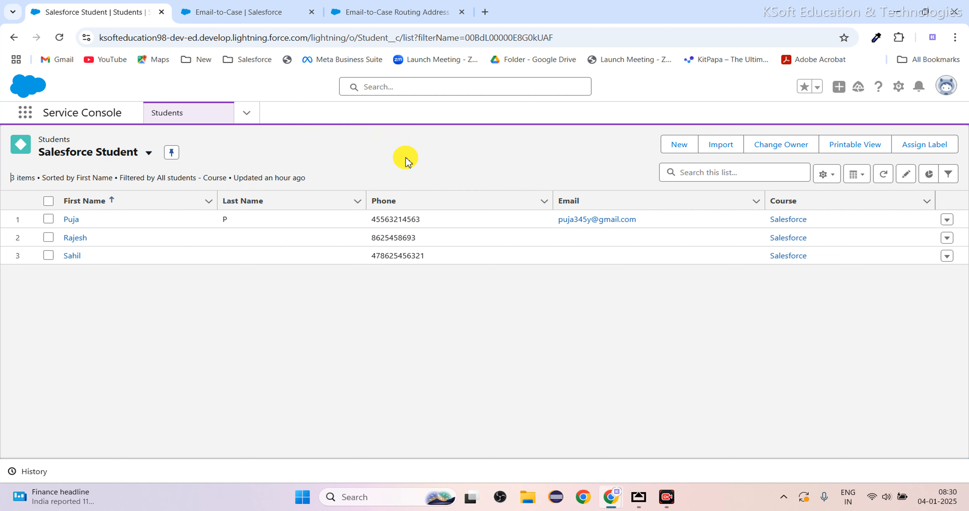
pyautogui.click(248, 114)
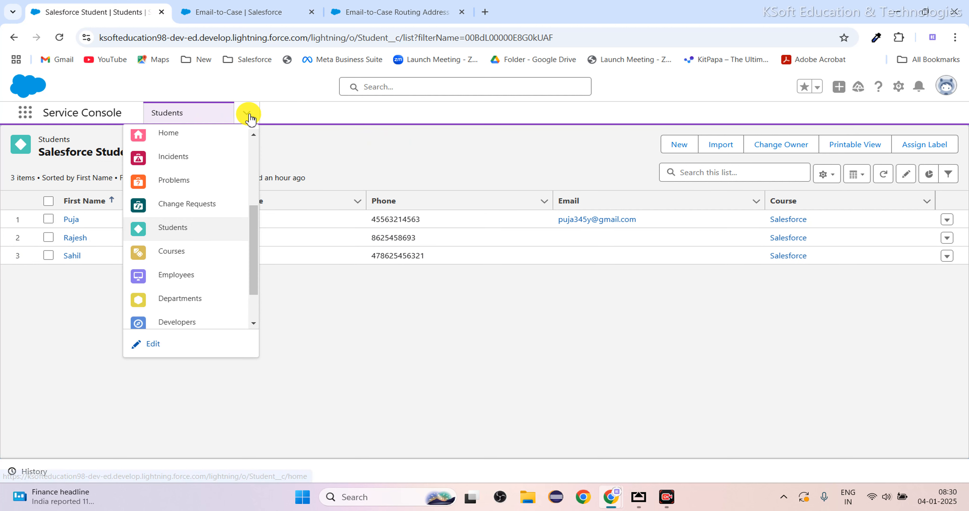
pyautogui.scroll(-2, 211, 241)
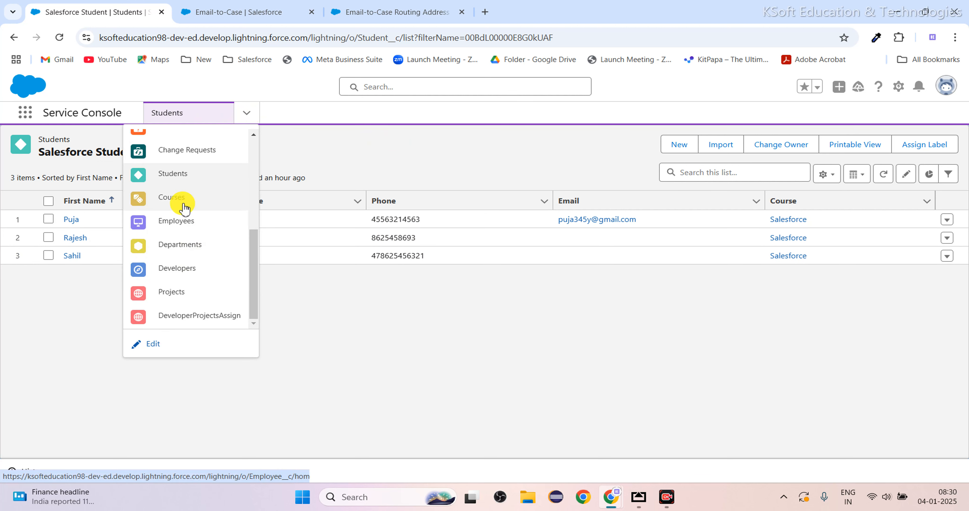
pyautogui.scroll(3, 187, 270)
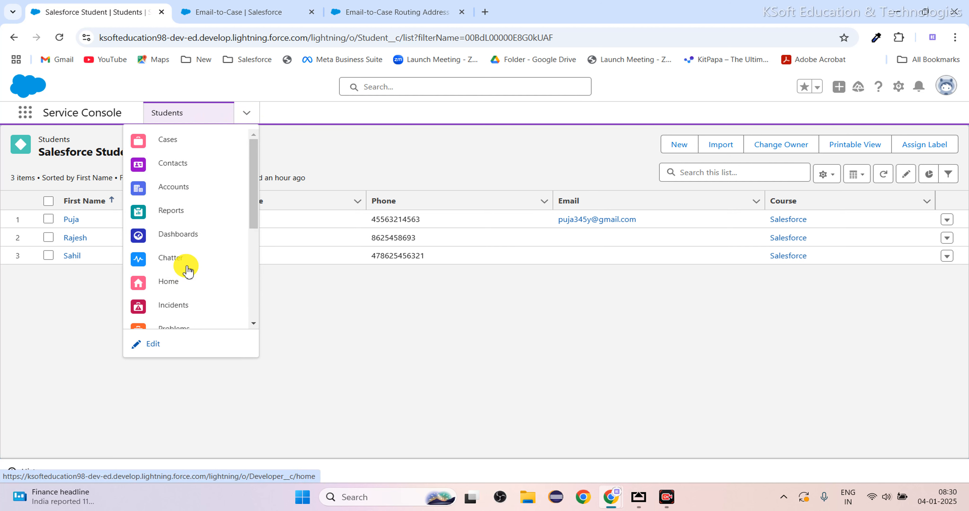
pyautogui.click(173, 141)
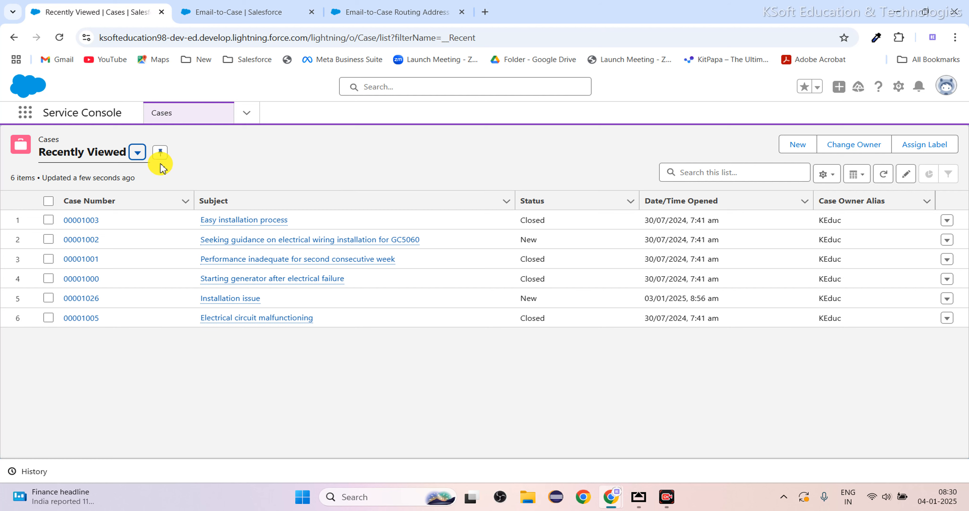
# Step: View My Cases, then All Open Cases showing only Installation issue, and return to Email-to-Case setup
pyautogui.click(138, 152)
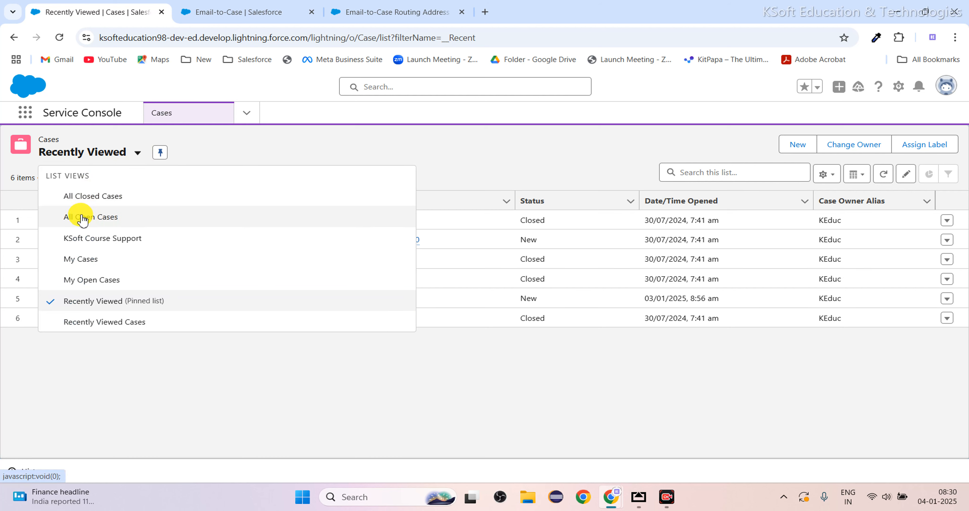
pyautogui.click(77, 260)
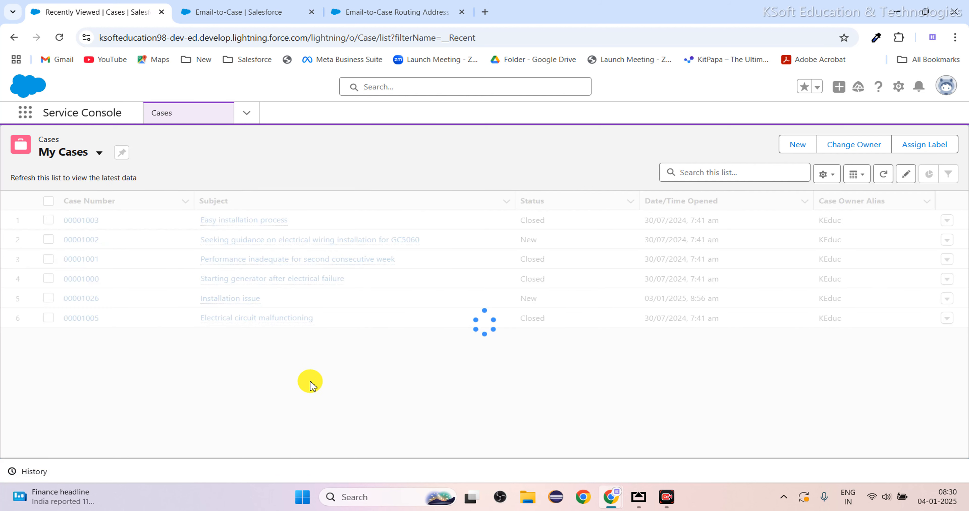
pyautogui.scroll(-8, 420, 353)
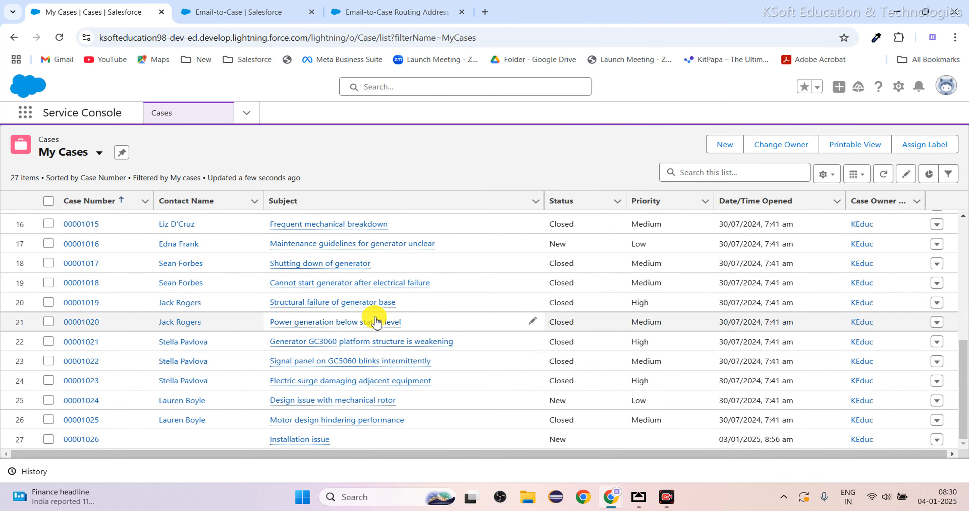
pyautogui.scroll(4, 386, 335)
pyautogui.scroll(5, 386, 333)
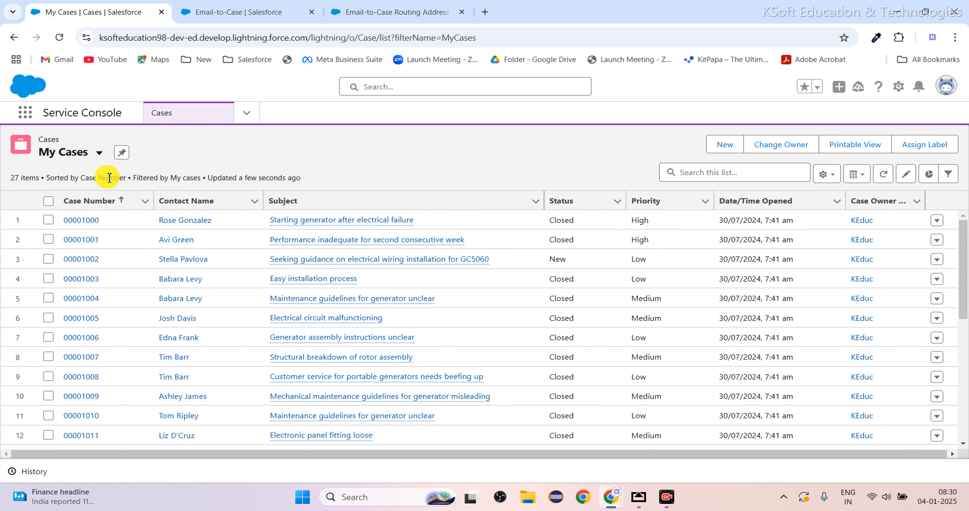
pyautogui.click(99, 153)
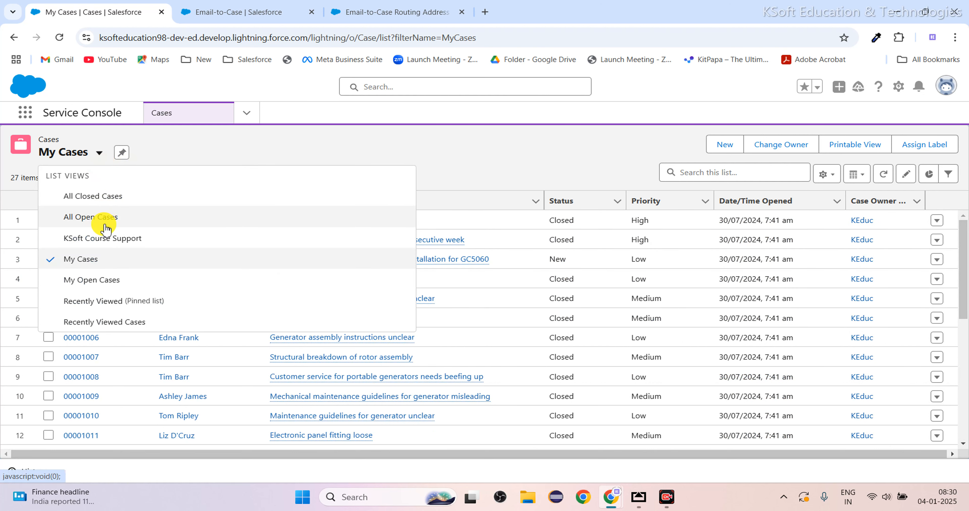
pyautogui.click(105, 227)
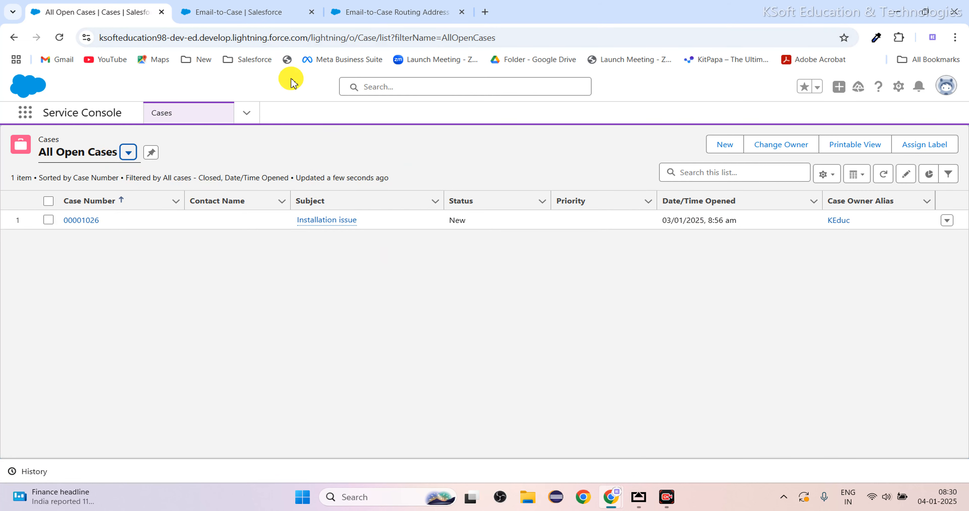
pyautogui.click(248, 12)
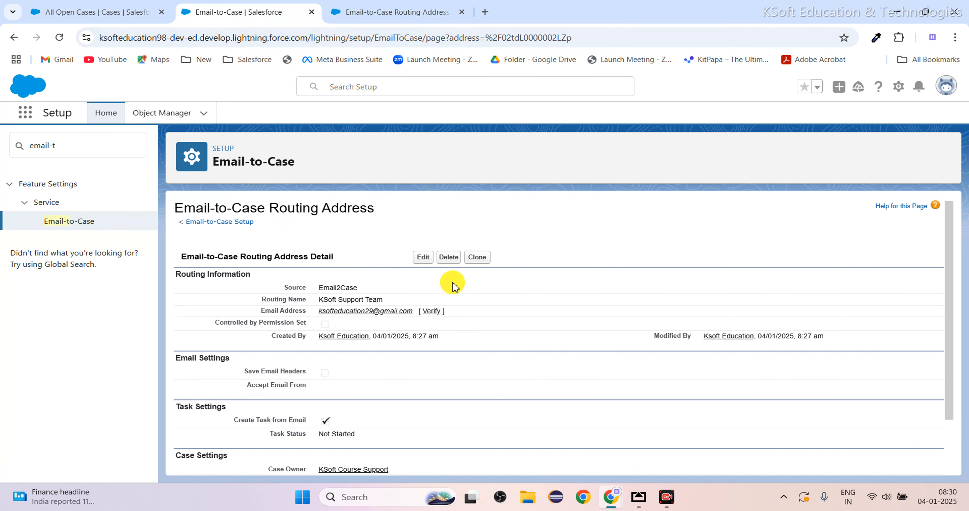
# Step: Open Email-to-Case in Setup and continue past the intro to Email-to-Case Settings
pyautogui.click(80, 225)
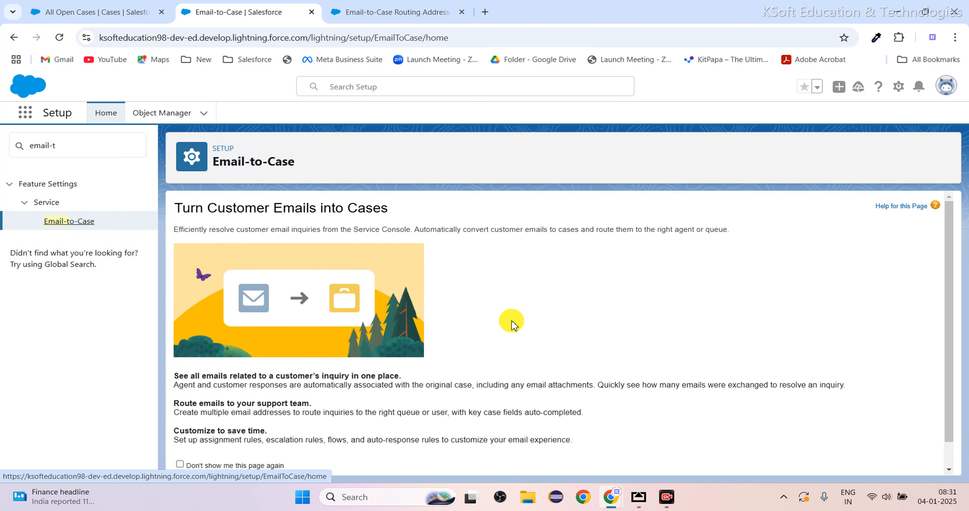
pyautogui.scroll(-2, 465, 414)
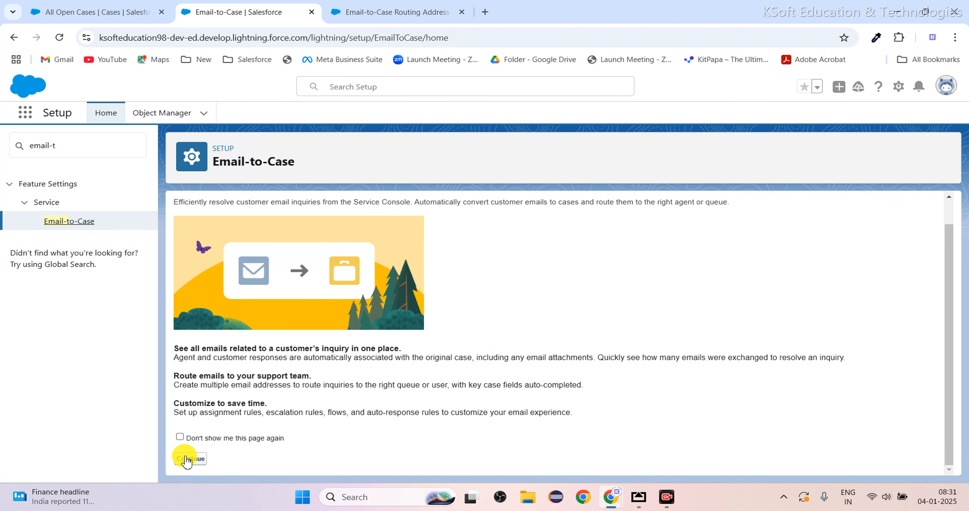
pyautogui.click(185, 456)
pyautogui.scroll(-6, 481, 417)
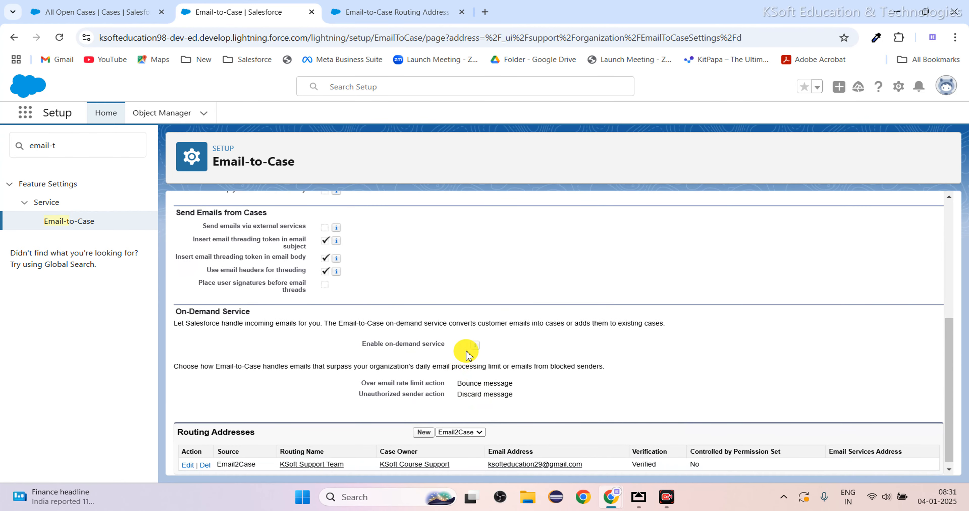
pyautogui.scroll(6, 556, 367)
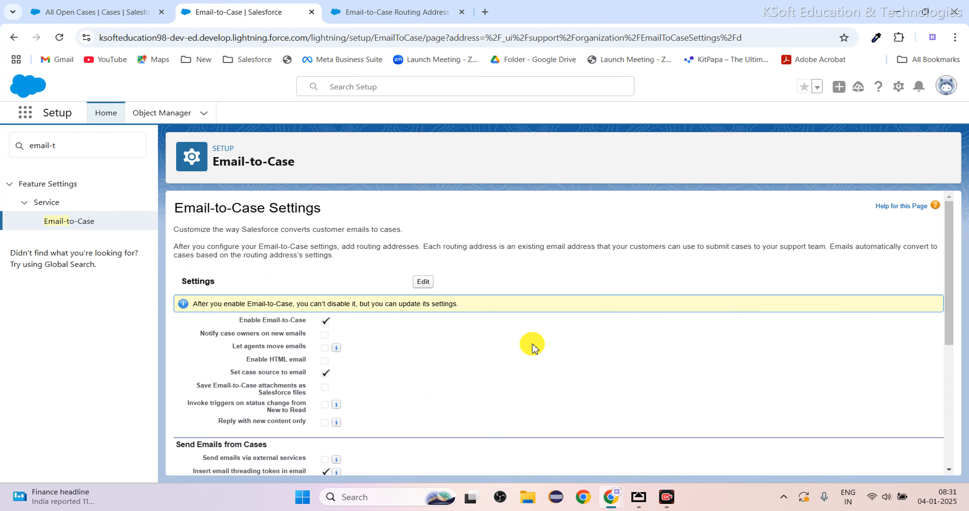
# Step: Turn on Enable on-demand service in the Email-to-Case settings and save
pyautogui.click(422, 282)
pyautogui.scroll(-5, 576, 384)
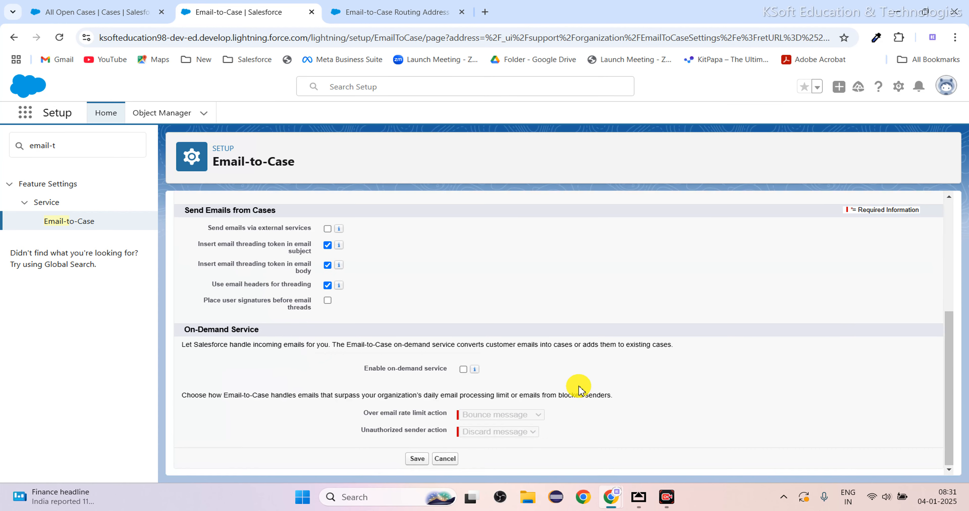
pyautogui.click(463, 370)
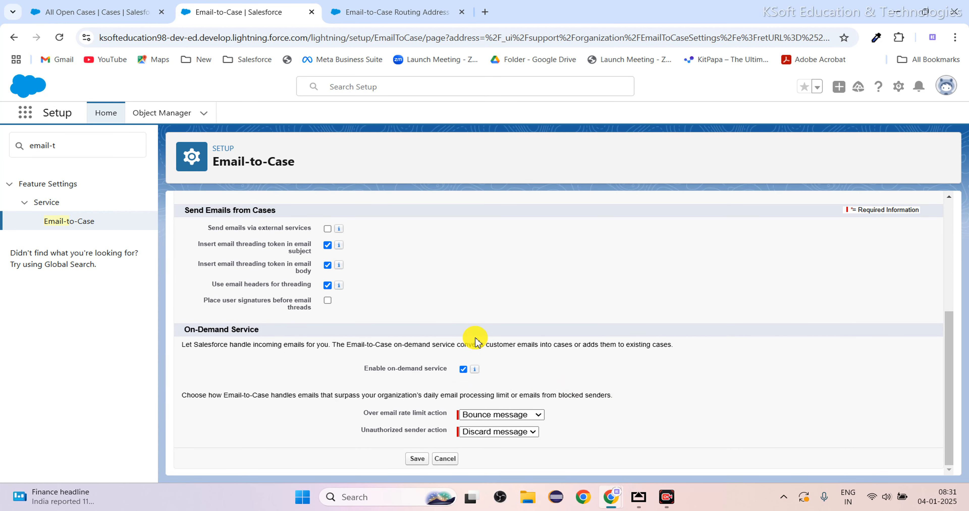
pyautogui.scroll(5, 475, 343)
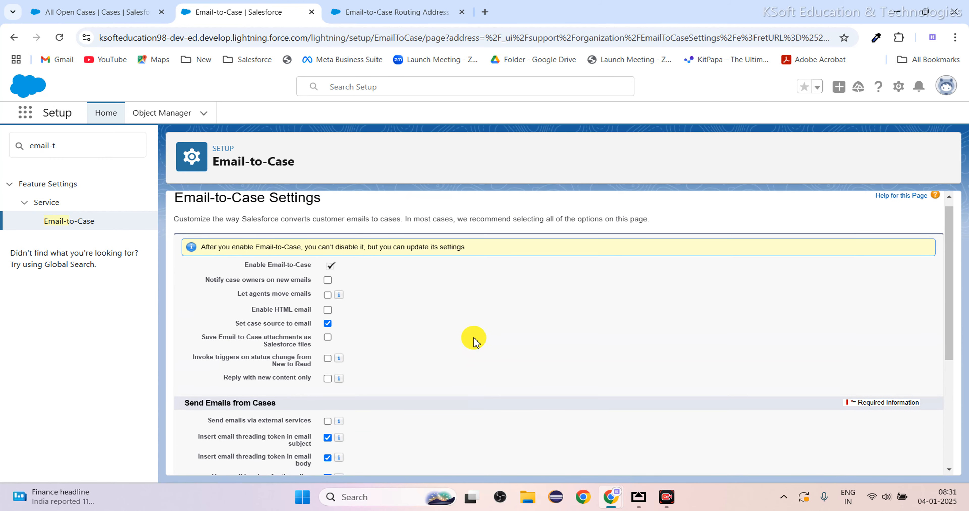
pyautogui.scroll(-5, 520, 395)
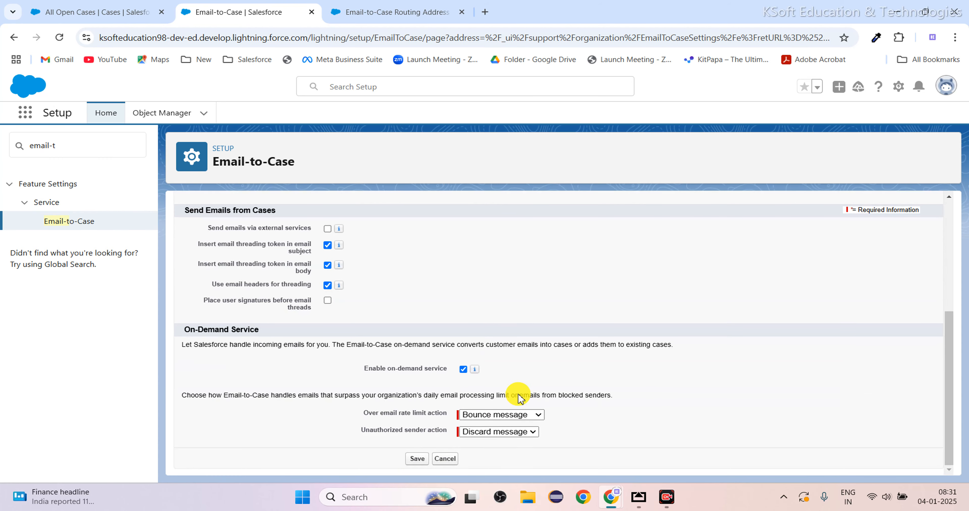
pyautogui.click(415, 460)
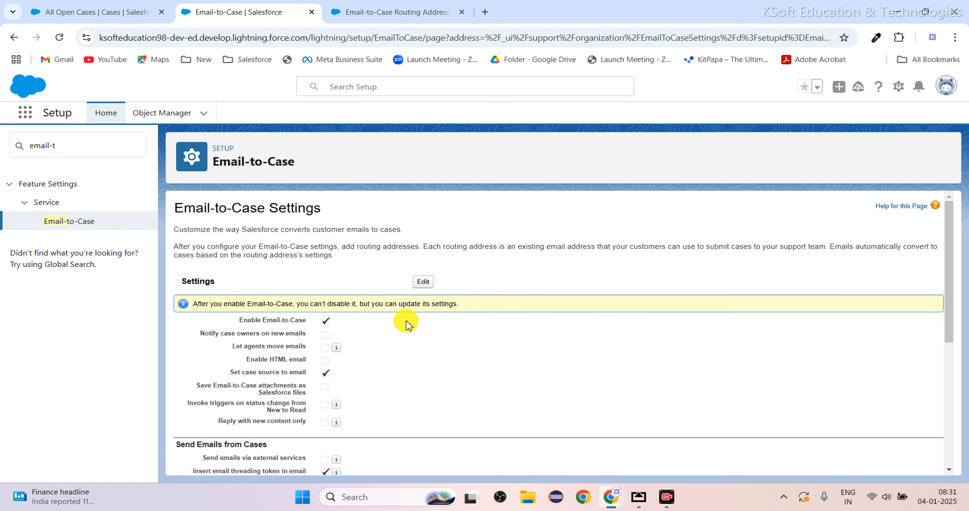
pyautogui.scroll(-3, 369, 300)
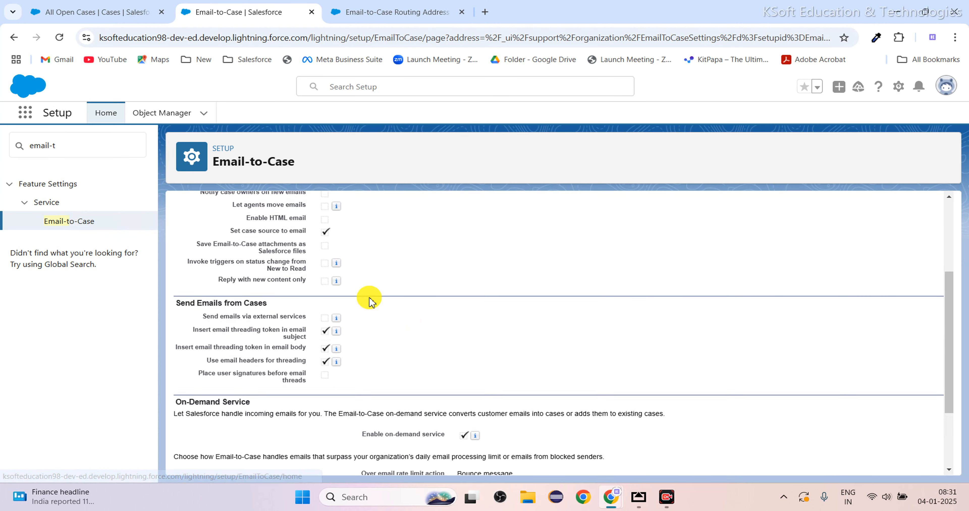
pyautogui.scroll(-3, 369, 301)
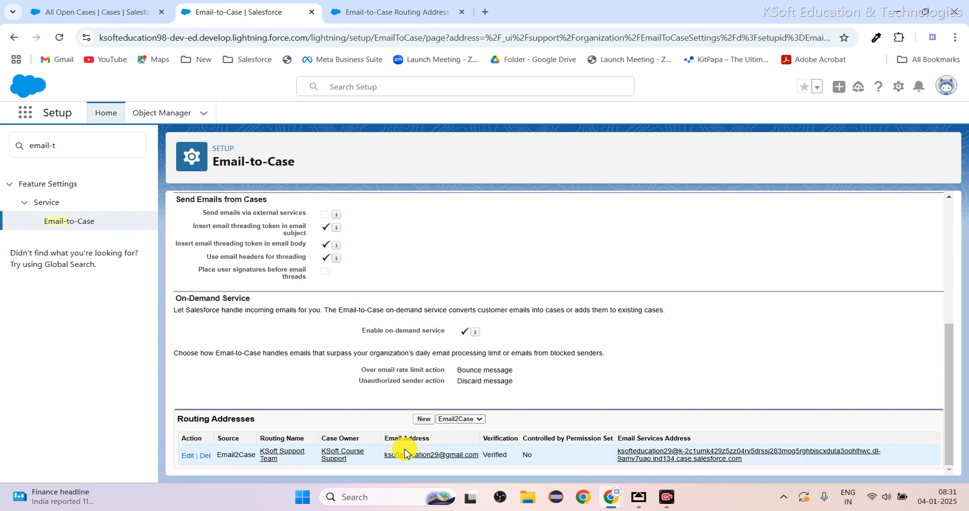
# Step: Open the KSoft Support Team routing address and select its full Email Services Address
pyautogui.click(277, 455)
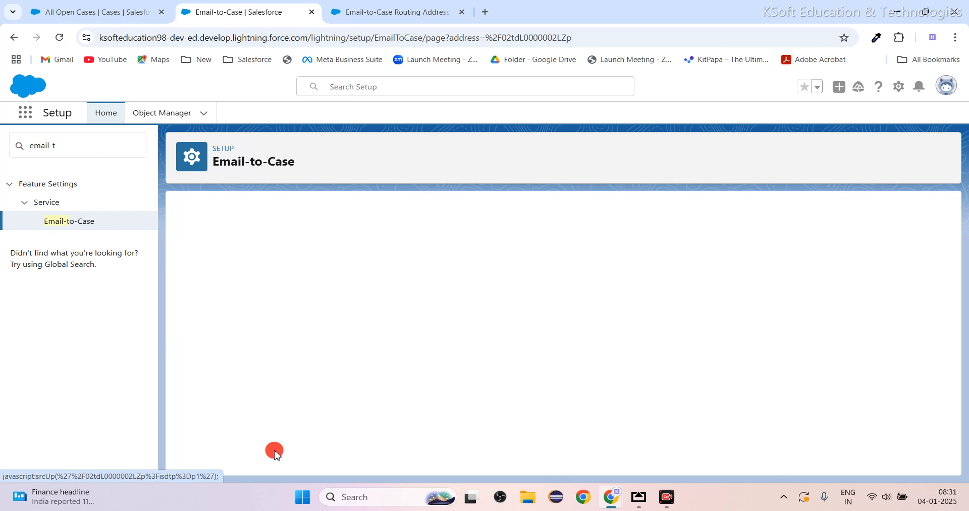
pyautogui.scroll(-1, 529, 383)
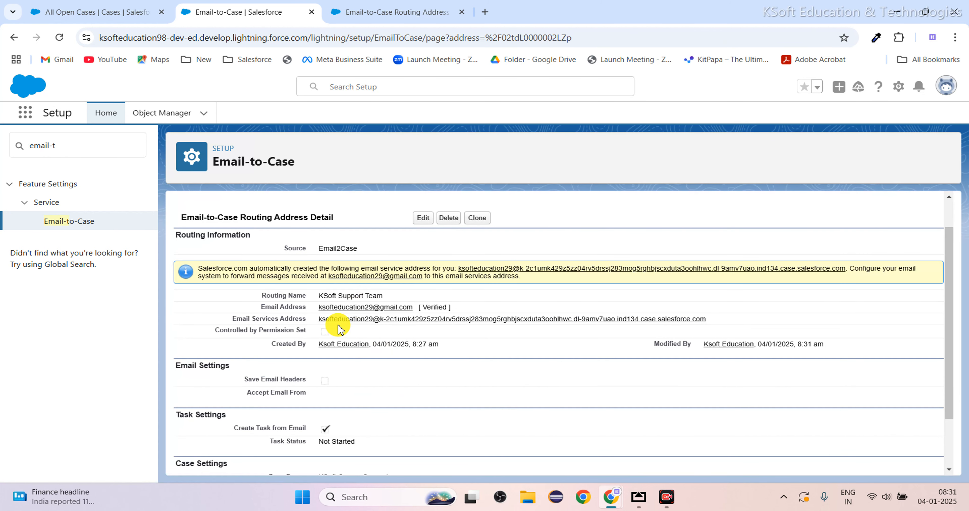
pyautogui.moveTo(319, 325); pyautogui.dragTo(733, 329)
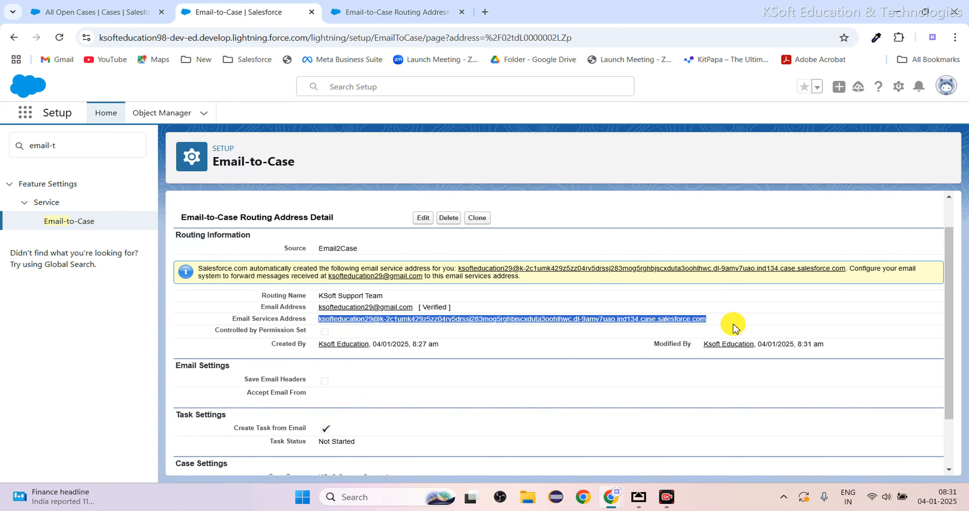
pyautogui.moveTo(714, 324); pyautogui.dragTo(316, 327)
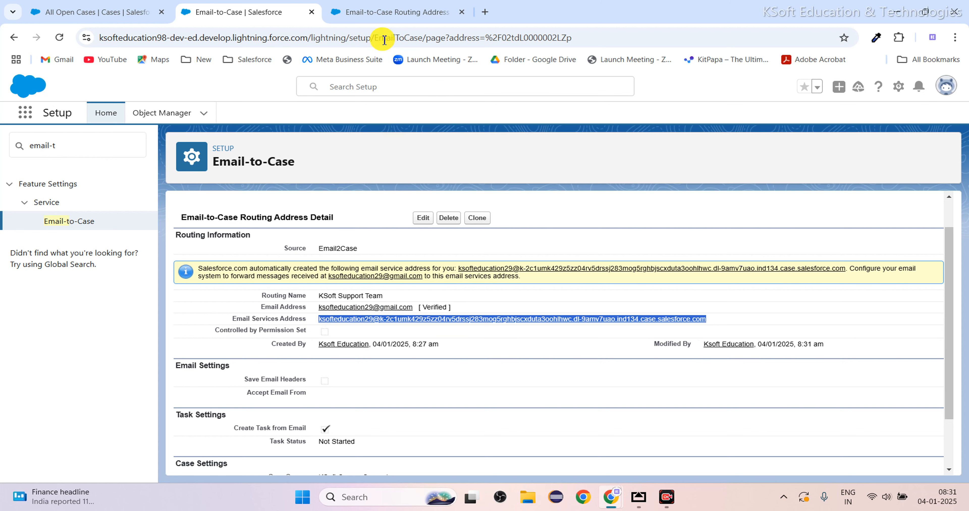
pyautogui.click(382, 17)
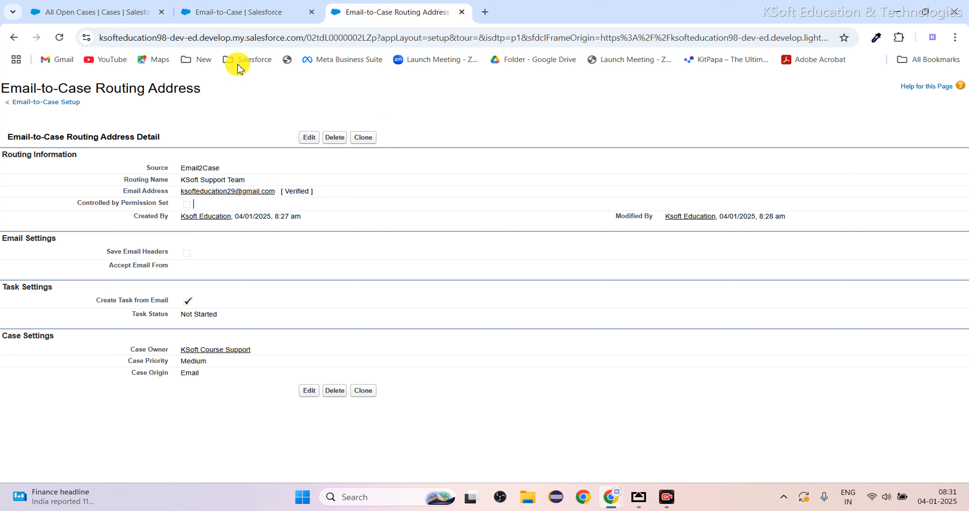
pyautogui.click(226, 15)
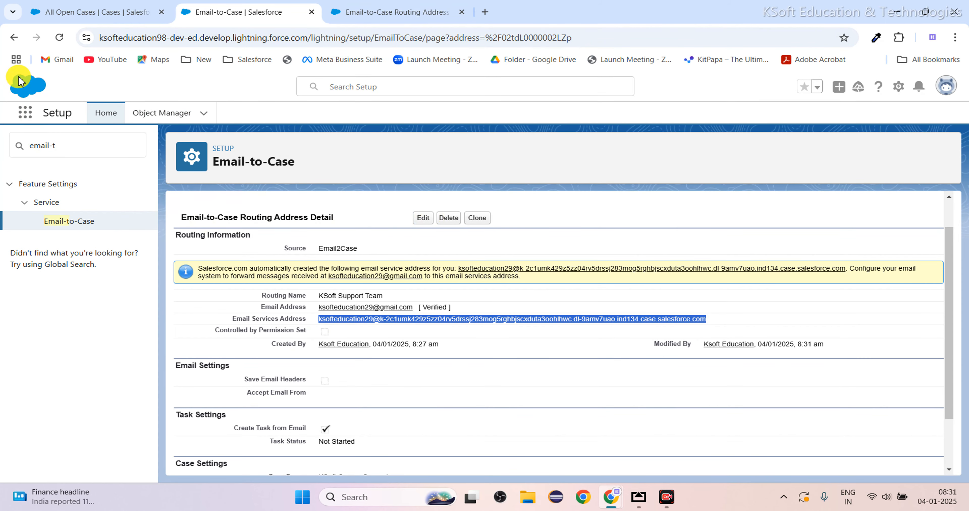
# Step: Edit the Email-to-Case settings and review the note that Email-to-Case cannot be disabled
pyautogui.click(13, 40)
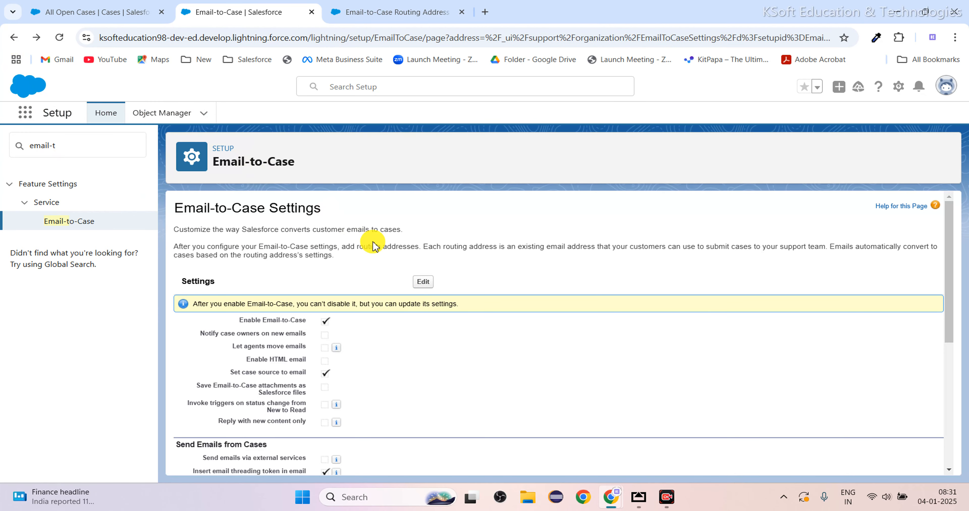
pyautogui.scroll(-5, 421, 338)
pyautogui.scroll(5, 421, 366)
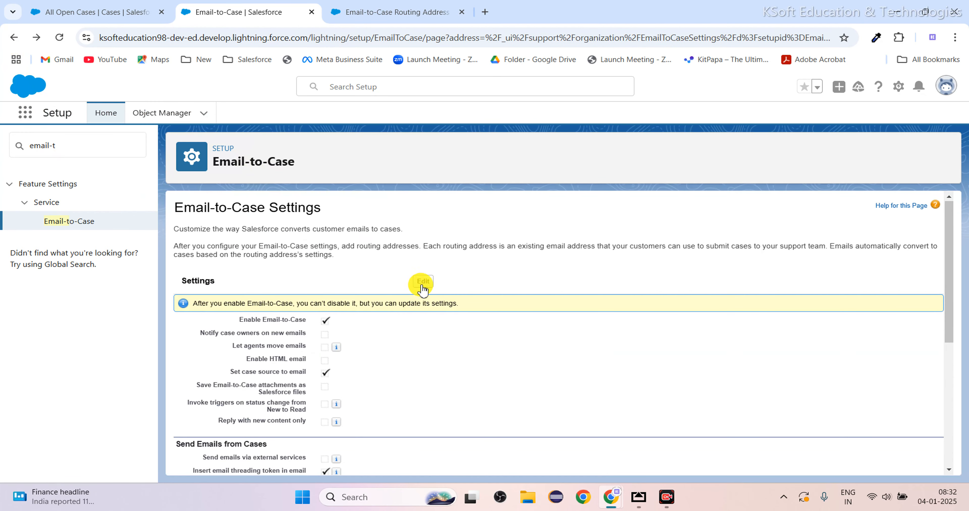
pyautogui.click(423, 282)
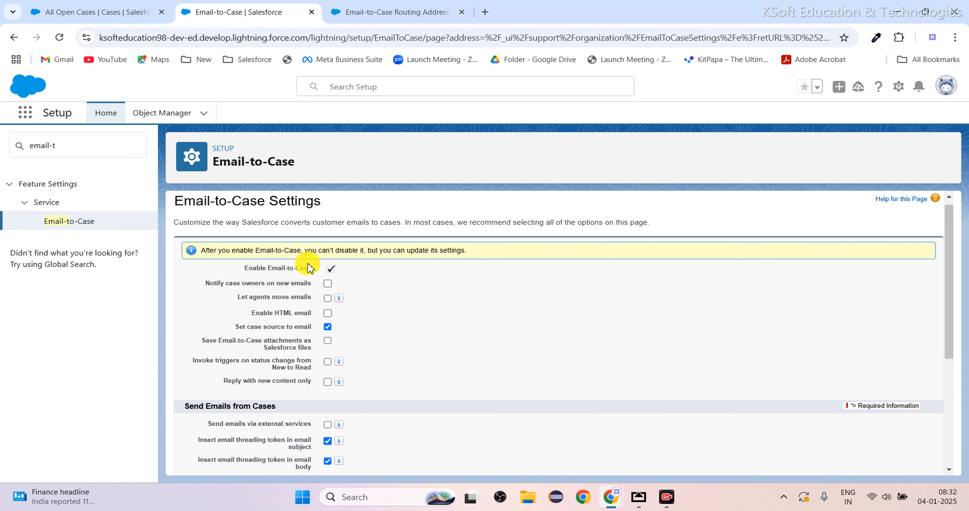
pyautogui.scroll(-5, 470, 319)
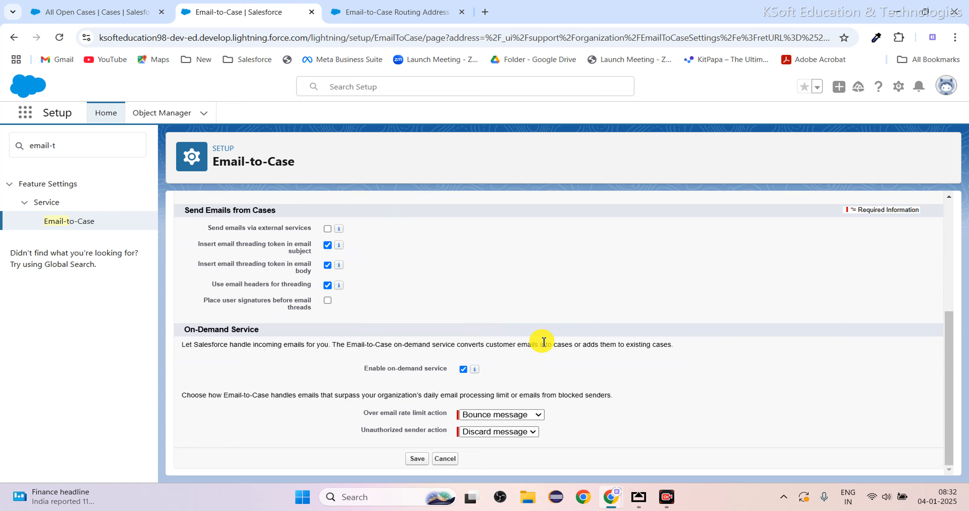
pyautogui.scroll(5, 543, 342)
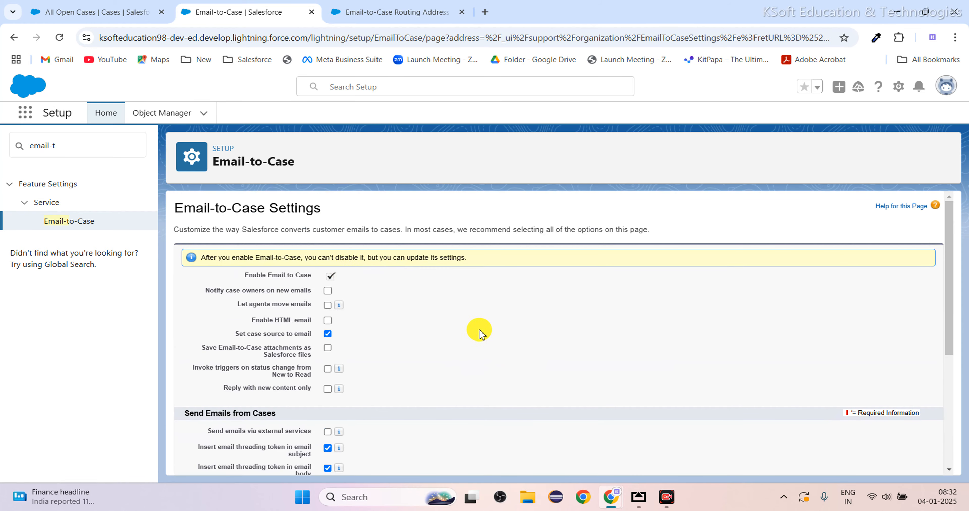
pyautogui.scroll(-5, 479, 328)
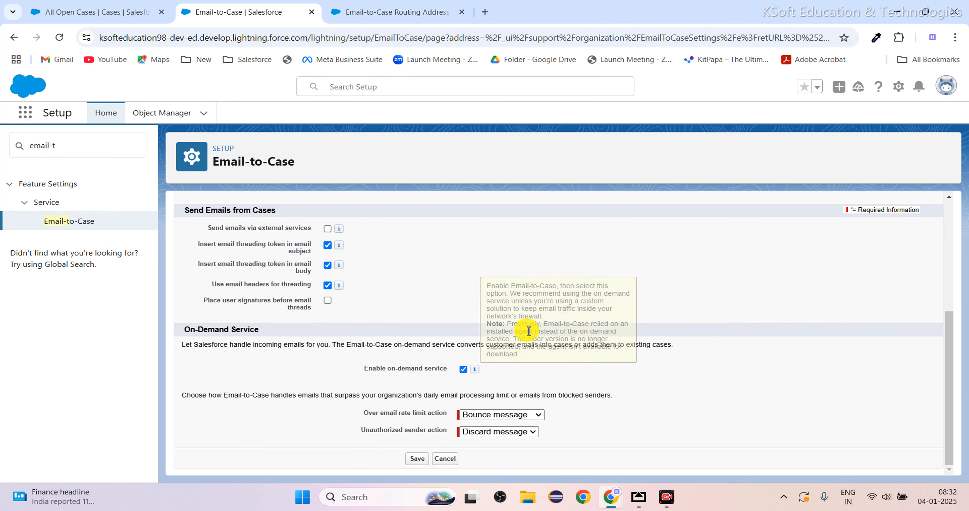
pyautogui.scroll(5, 526, 329)
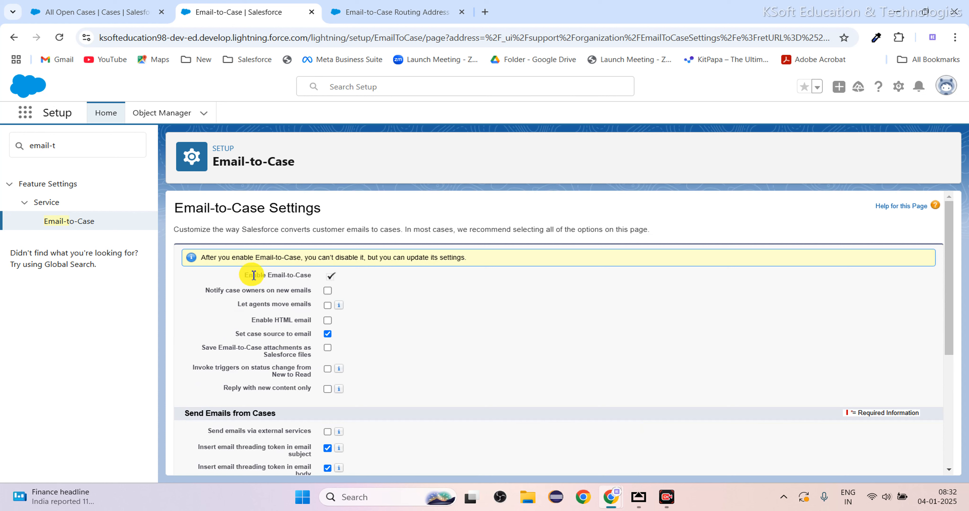
pyautogui.moveTo(249, 278); pyautogui.dragTo(311, 283)
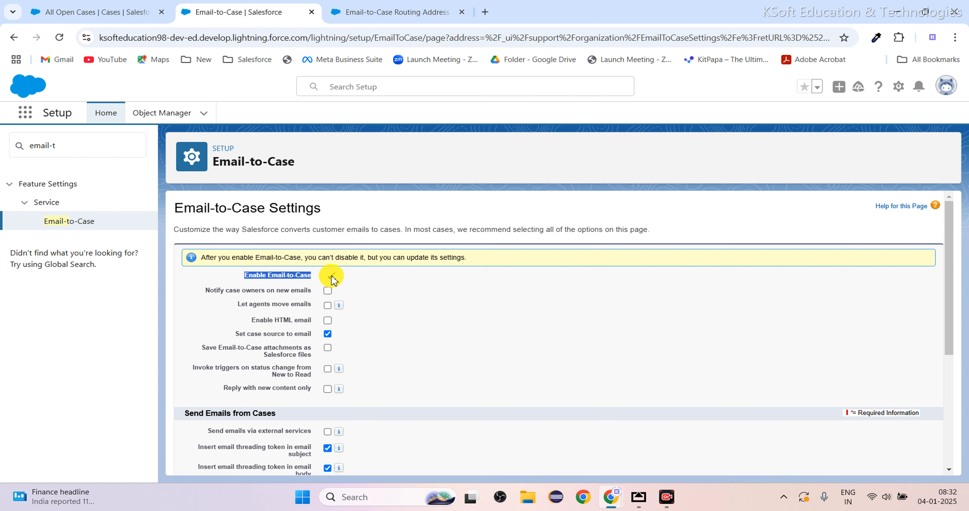
pyautogui.moveTo(200, 257); pyautogui.dragTo(461, 262)
pyautogui.click(306, 262)
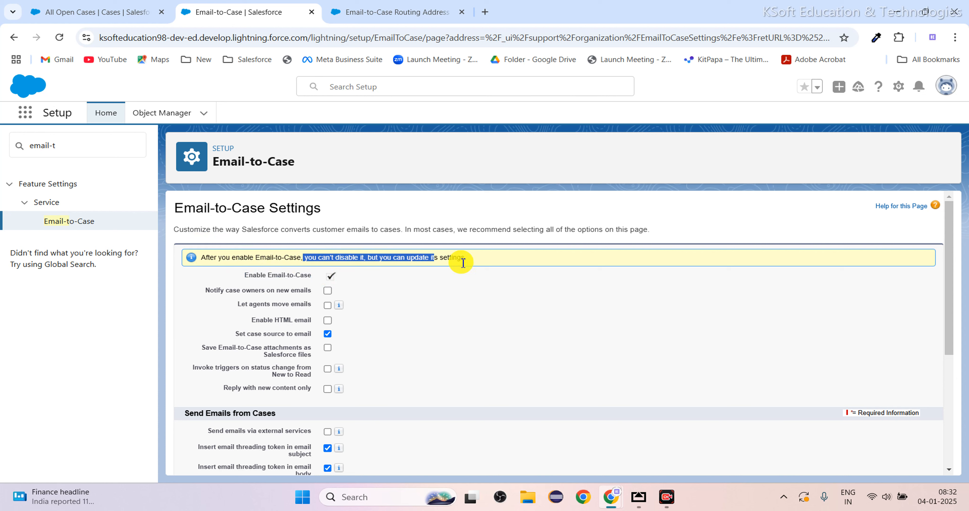
pyautogui.click(483, 270)
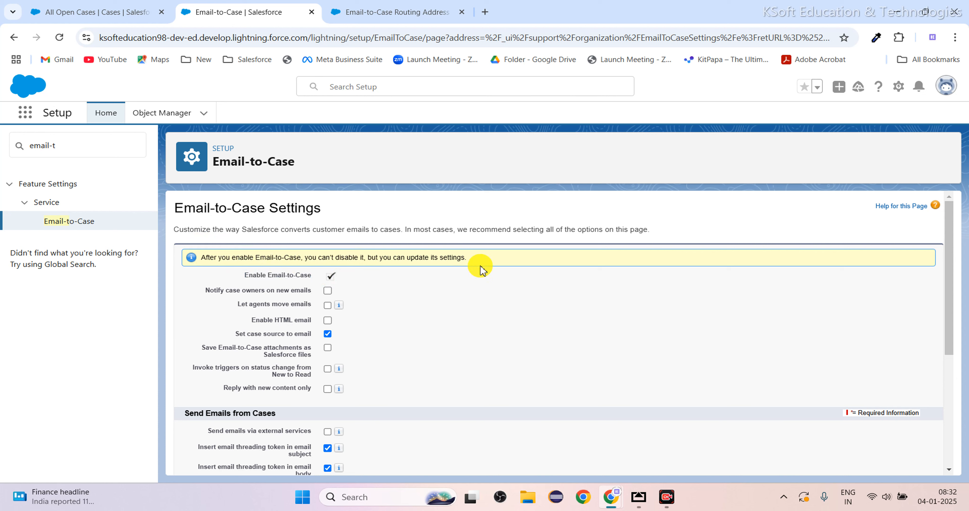
pyautogui.click(442, 280)
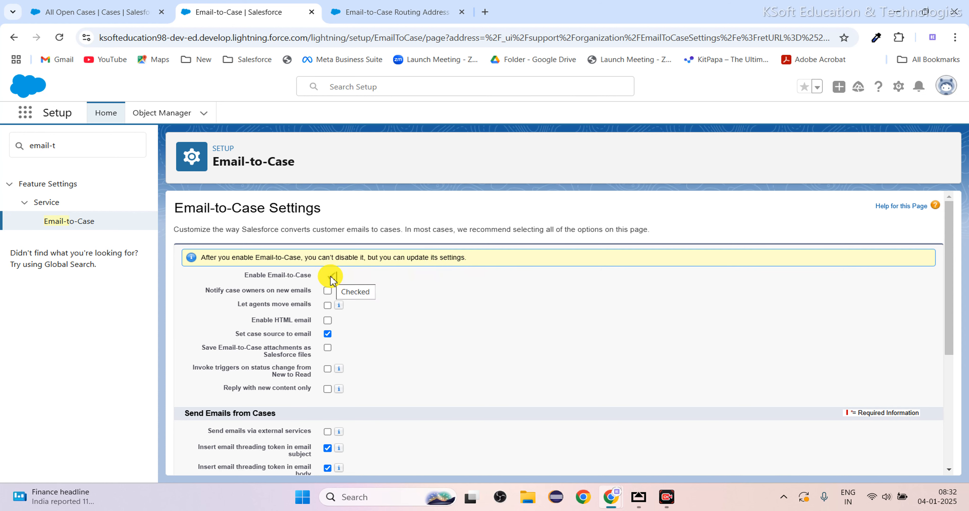
# Step: Save the settings with Email-to-Case and the on-demand service still enabled
pyautogui.scroll(-5, 489, 331)
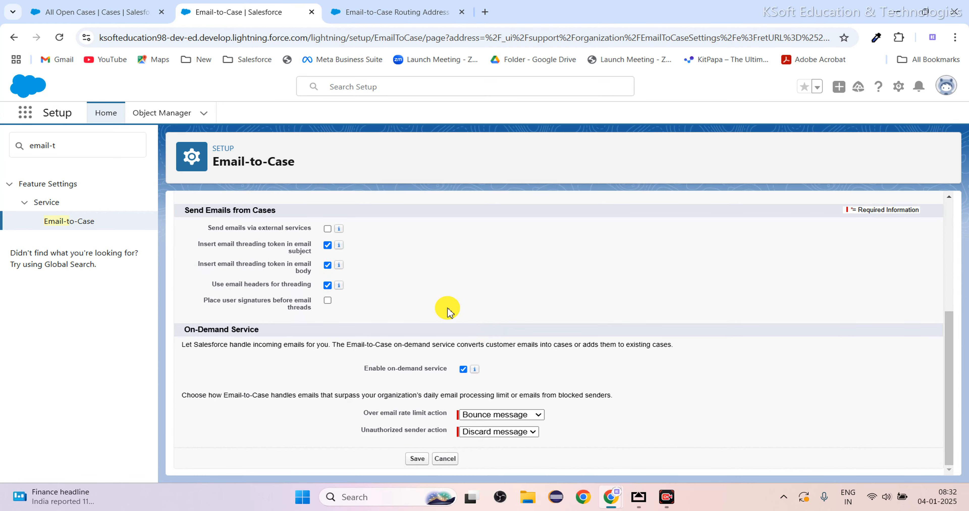
pyautogui.scroll(5, 447, 310)
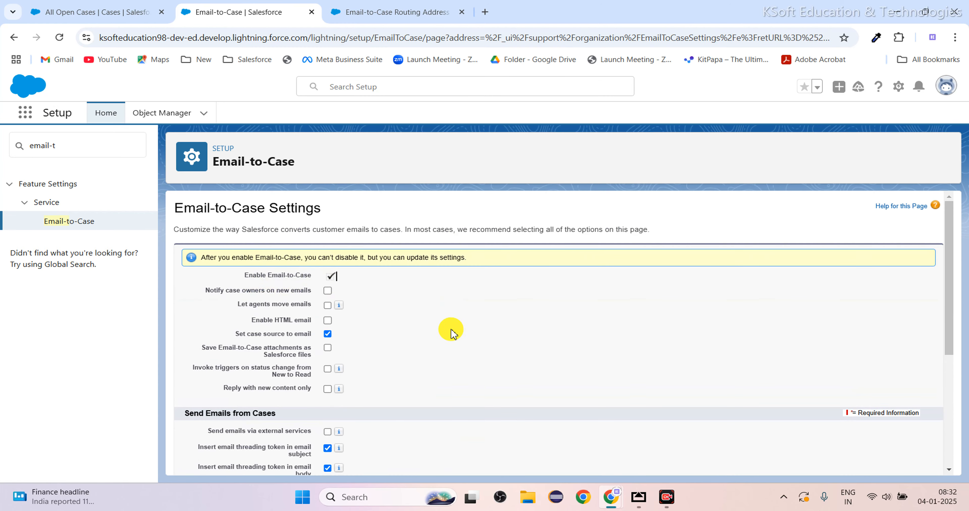
pyautogui.scroll(-5, 450, 329)
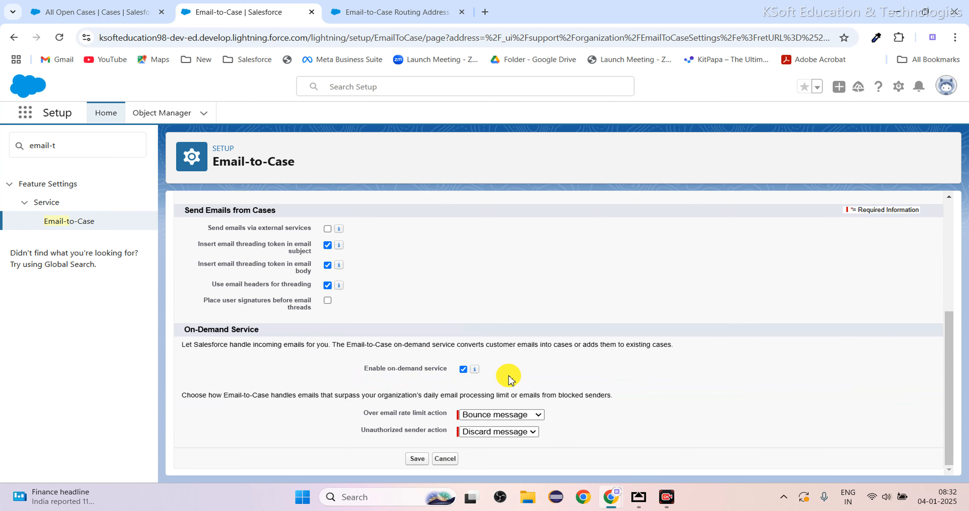
pyautogui.scroll(4, 509, 379)
pyautogui.scroll(-4, 508, 379)
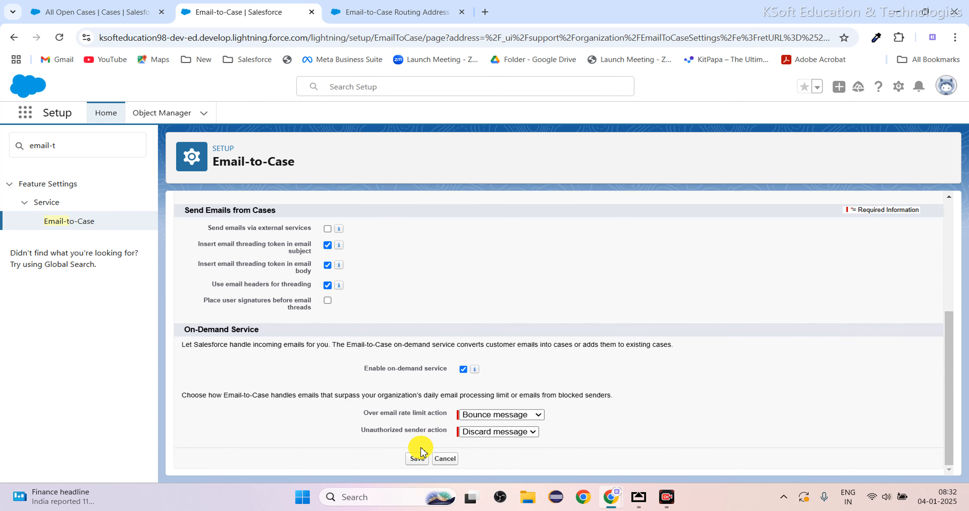
pyautogui.click(417, 459)
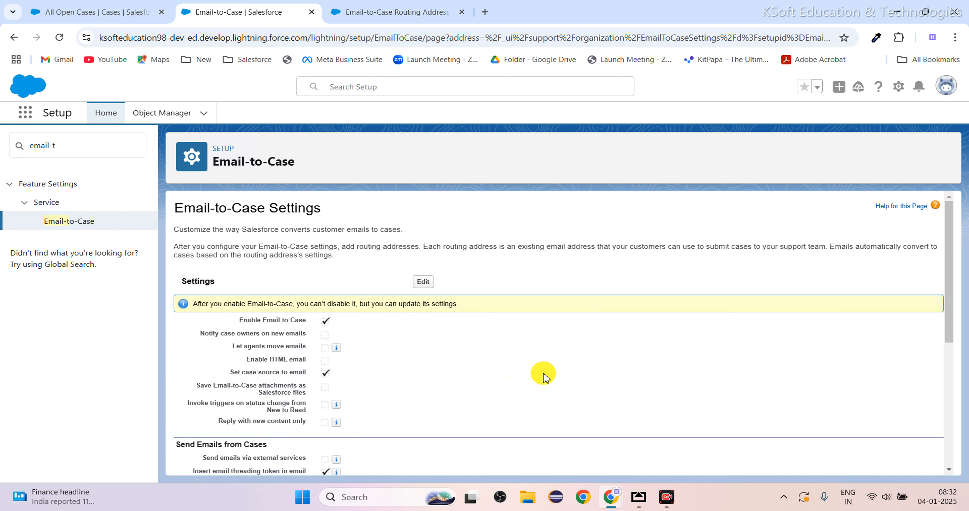
pyautogui.scroll(-6, 543, 376)
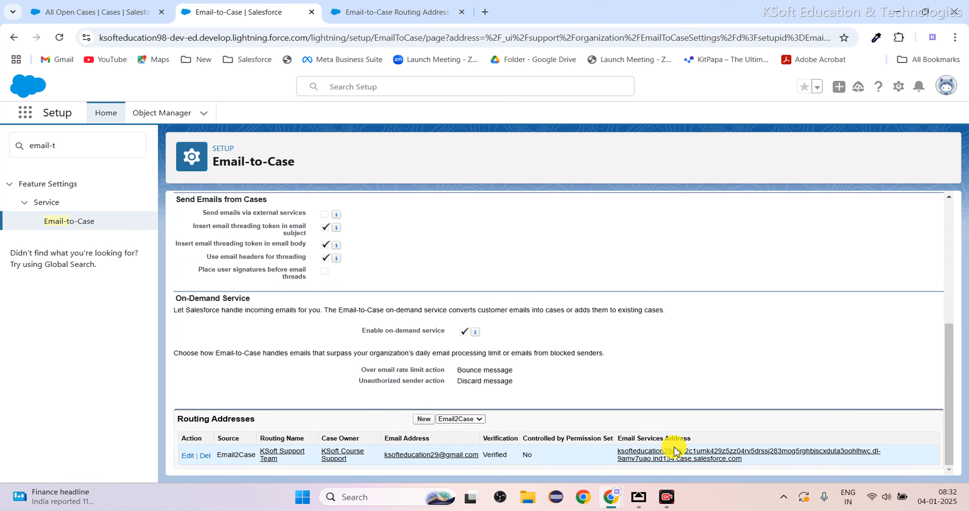
# Step: Copy the KSoft Support Team Email Services Address and open a new browser tab
pyautogui.click(266, 458)
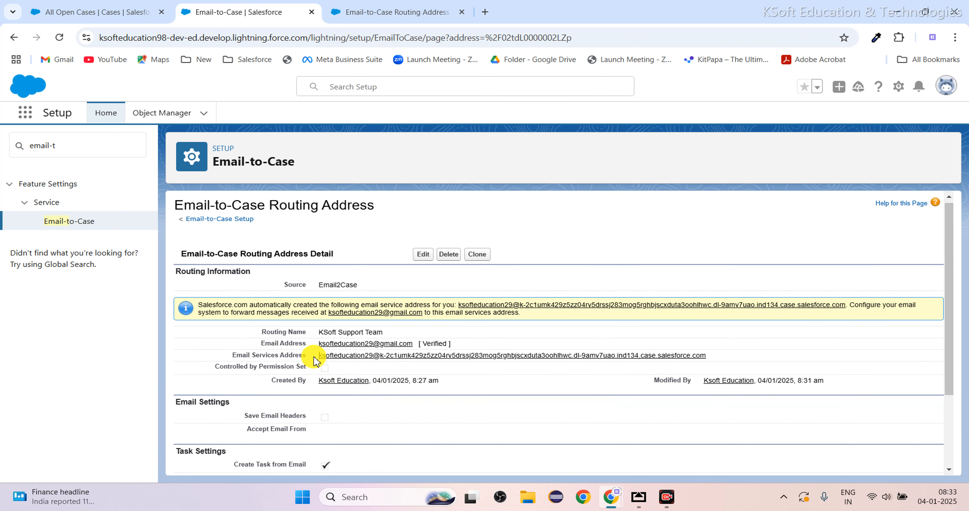
pyautogui.moveTo(314, 358); pyautogui.dragTo(739, 355)
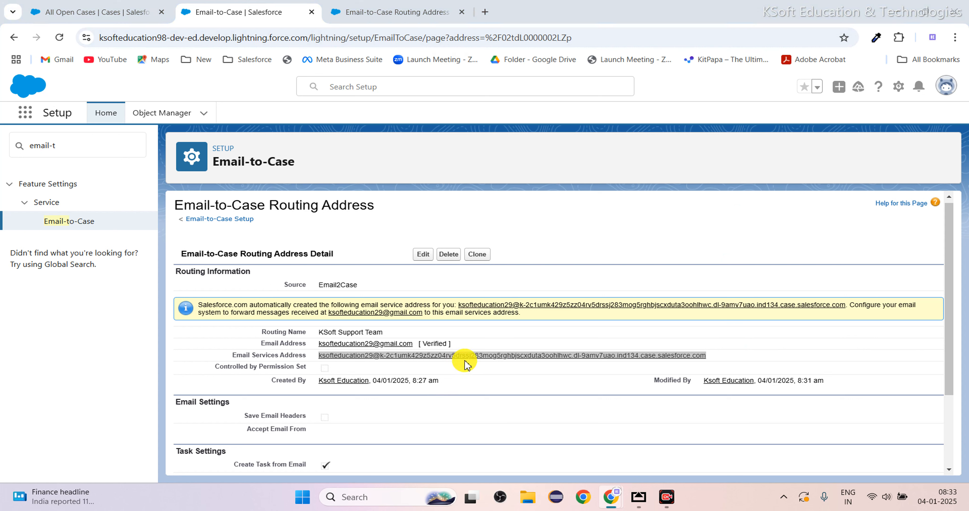
pyautogui.click(483, 190)
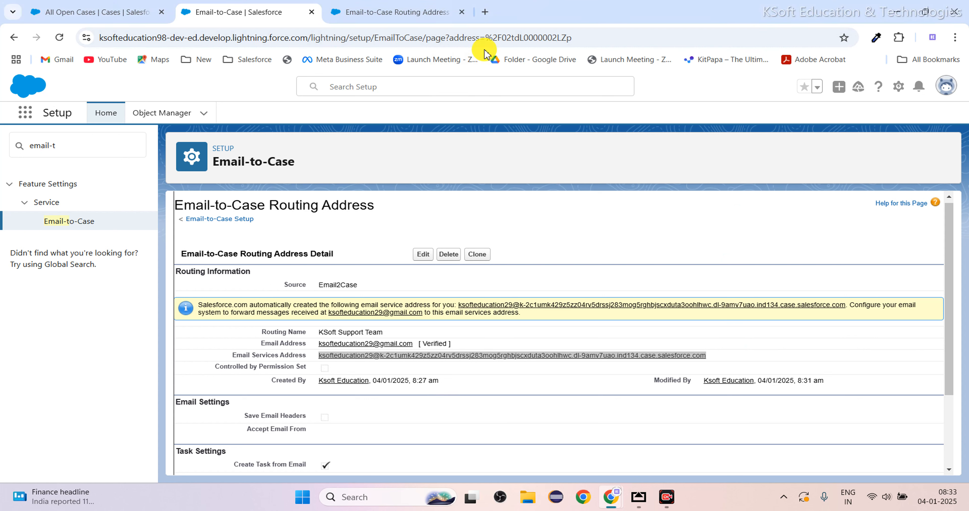
pyautogui.click(484, 12)
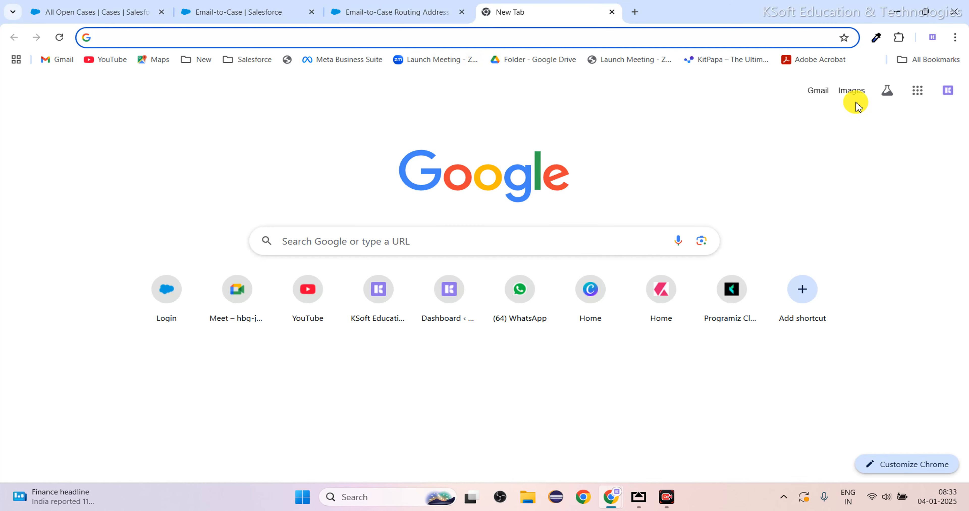
# Step: Start a new Gmail message addressed to the copied Salesforce Email Services Address
pyautogui.click(817, 92)
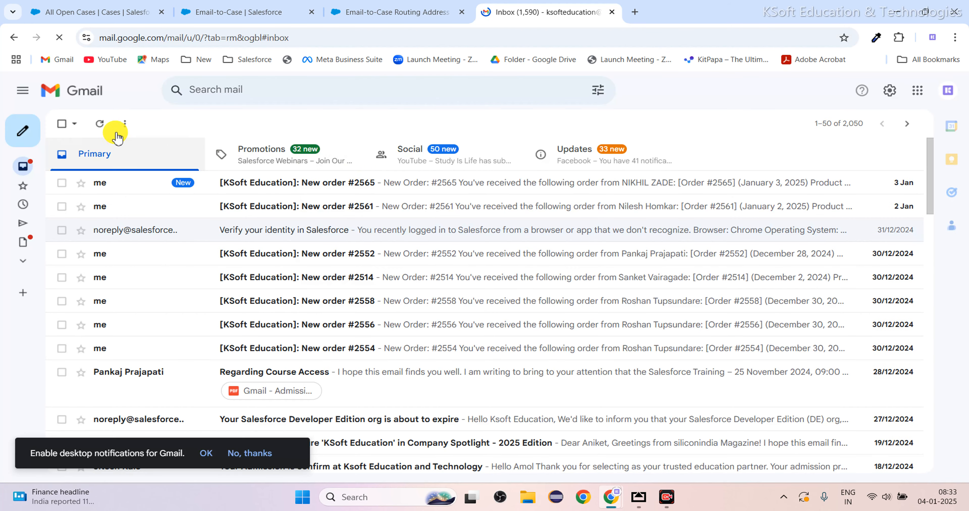
pyautogui.click(27, 124)
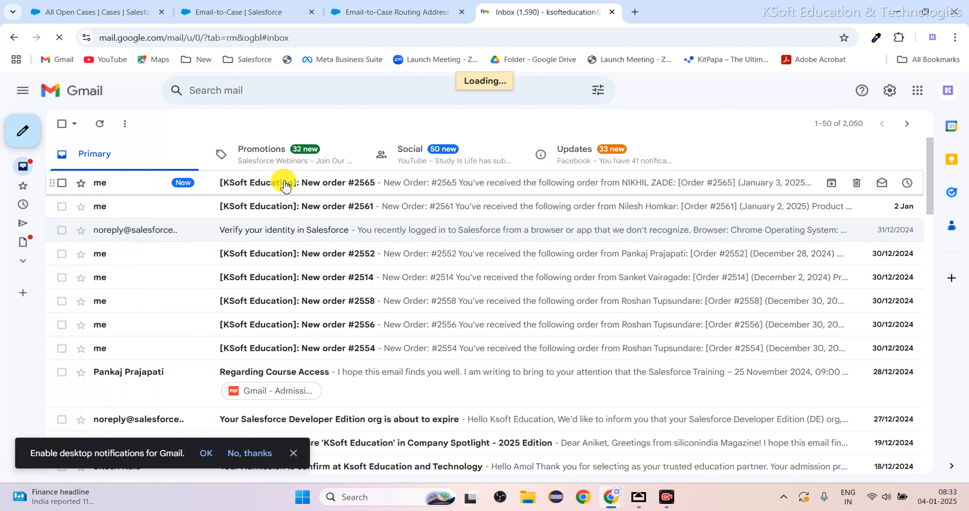
pyautogui.hotkey('ctrl', 'v')
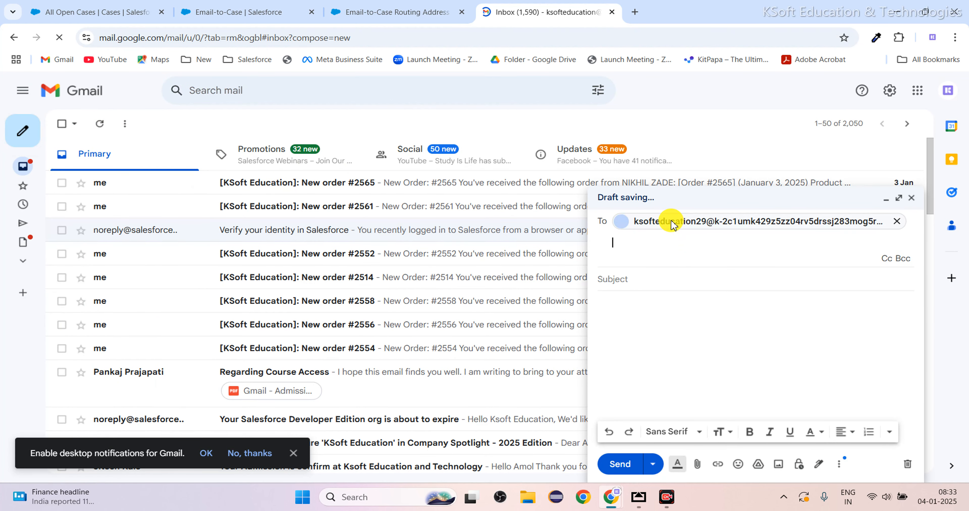
pyautogui.click(644, 276)
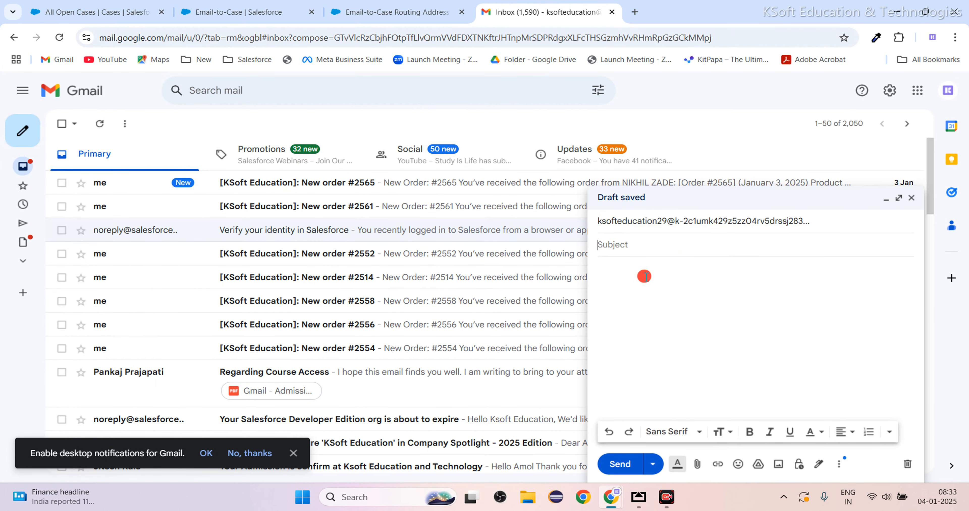
# Step: Send it with subject and body 'Test Email To Case', then return to Email-to-Case setup
pyautogui.write('Test')
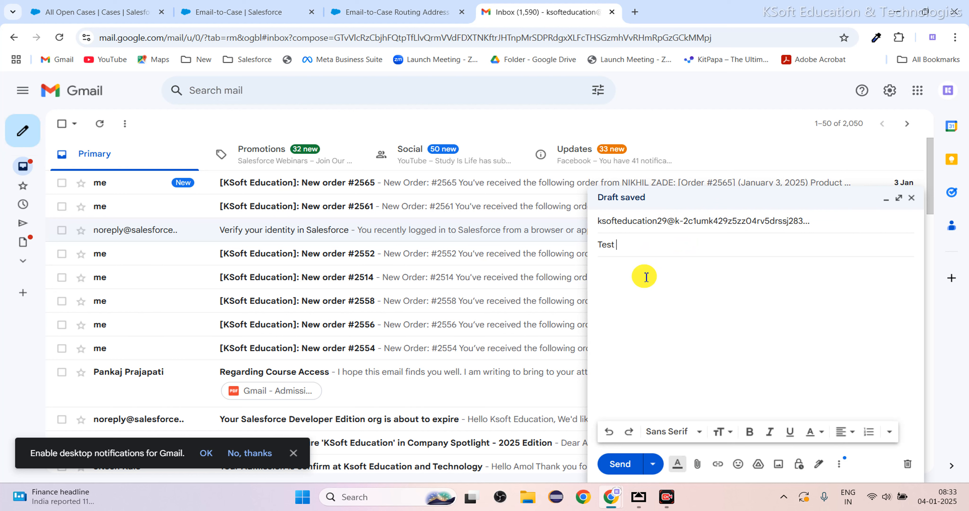
pyautogui.write(' Email ')
pyautogui.write('Tp')
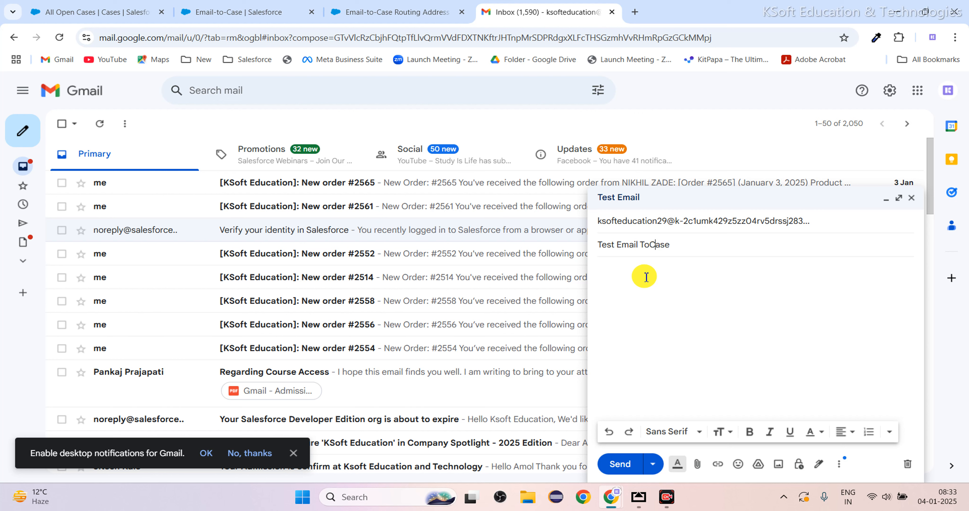
pyautogui.moveTo(683, 244); pyautogui.dragTo(593, 248)
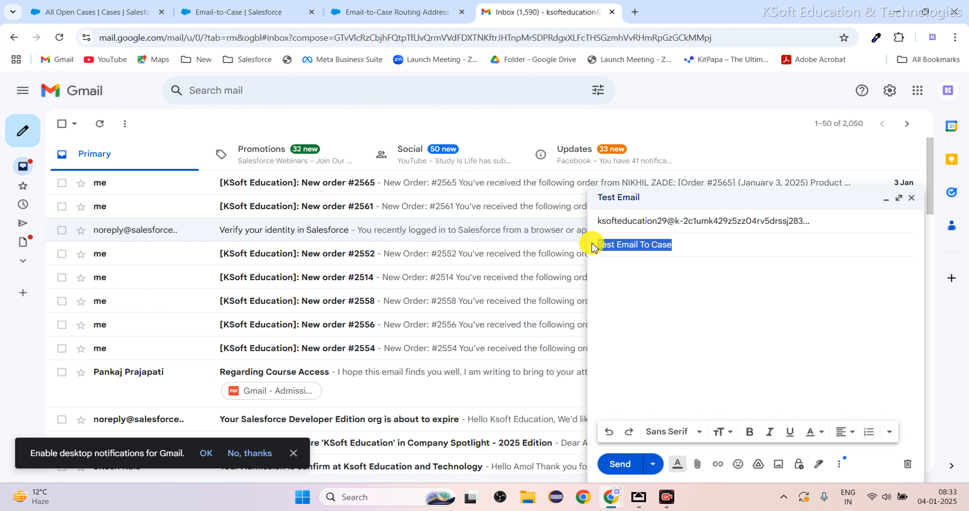
pyautogui.hotkey('ctrl', 'c')
pyautogui.click(630, 277)
pyautogui.hotkey('ctrl', 'v')
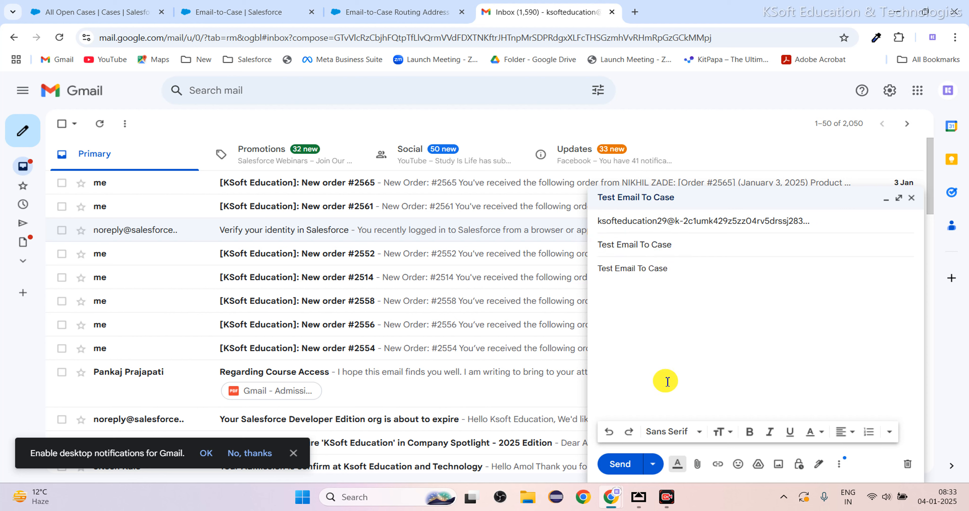
pyautogui.click(620, 464)
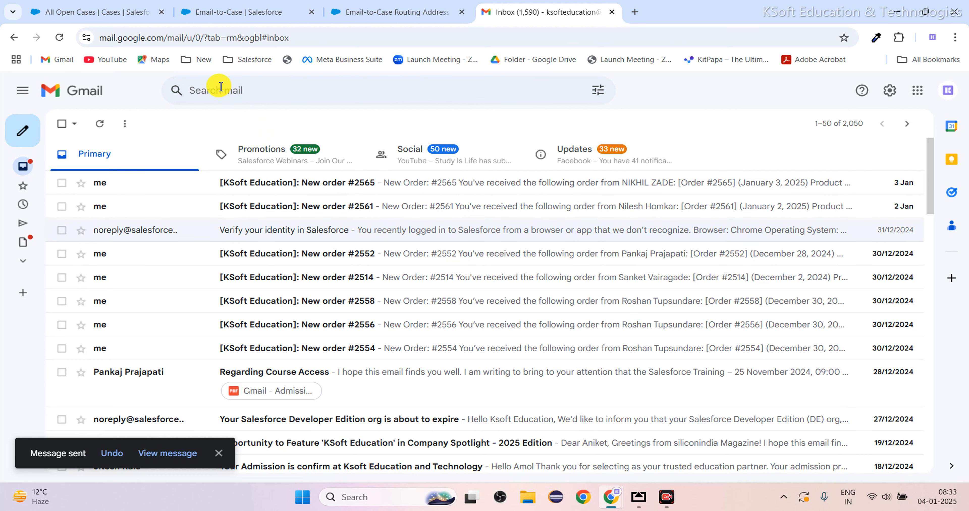
pyautogui.click(229, 16)
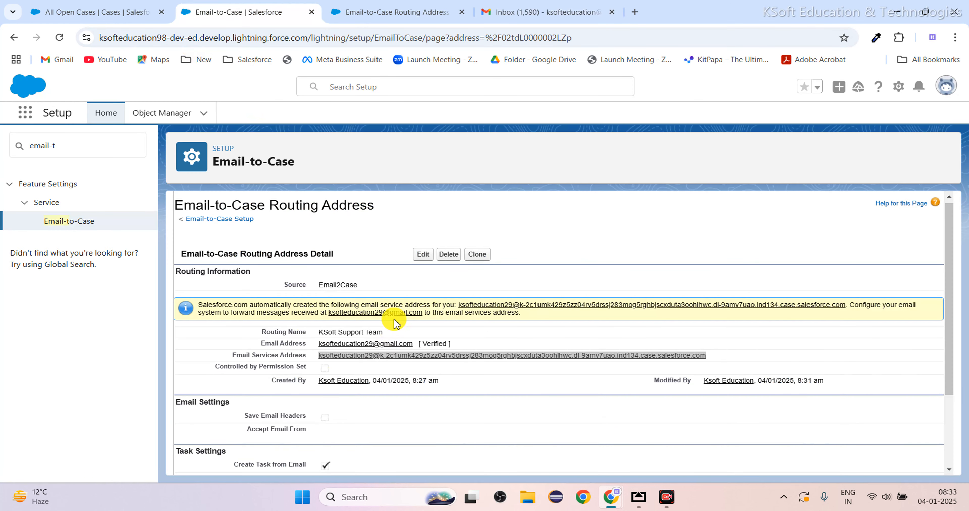
# Step: Reload the All Open Cases list view and open case 00001027, Test Email To Case
pyautogui.click(98, 14)
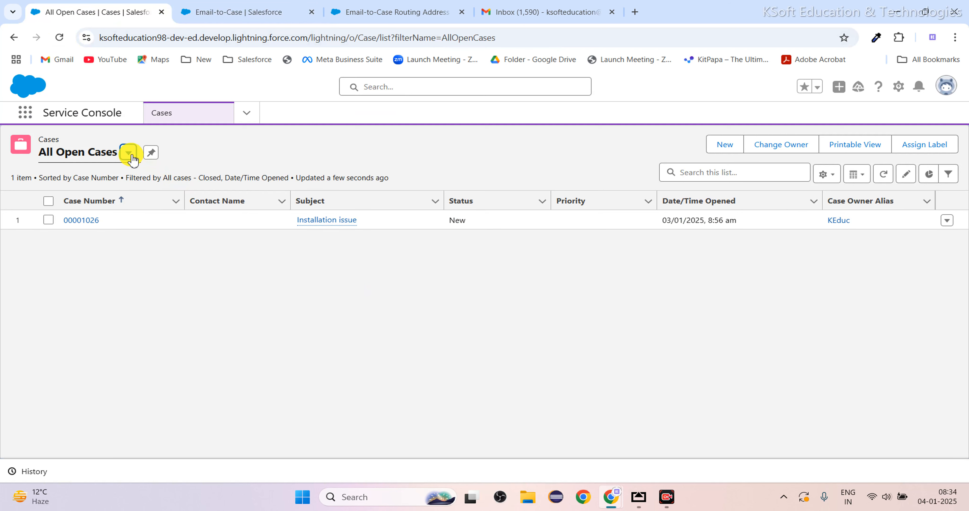
pyautogui.click(128, 152)
pyautogui.click(112, 221)
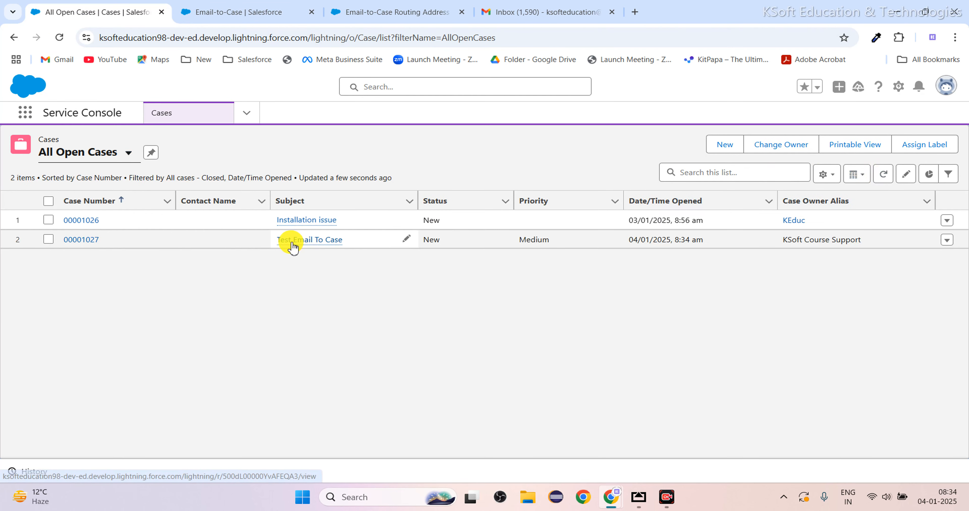
pyautogui.moveTo(329, 241)
pyautogui.click(277, 338)
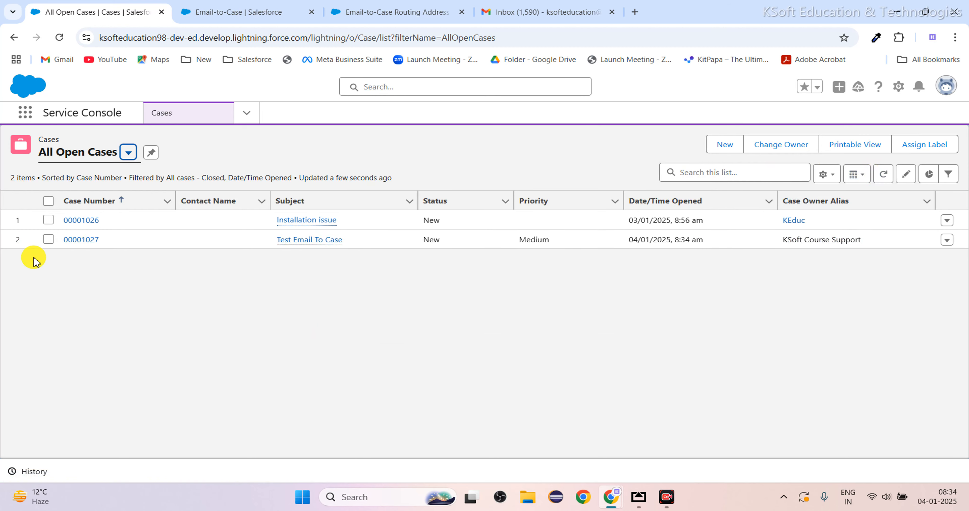
pyautogui.click(73, 240)
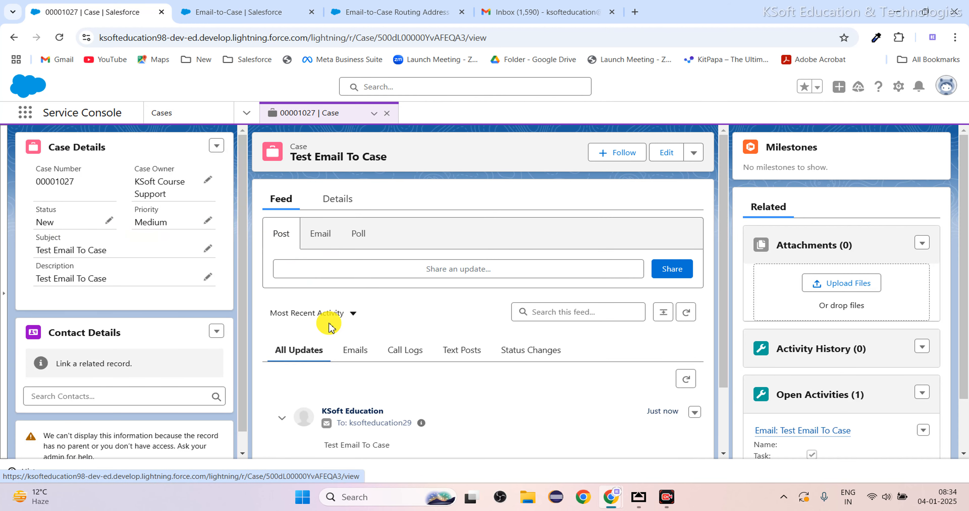
# Step: Show the case's Details and highlight the Web Email field label and its address
pyautogui.scroll(-2, 325, 313)
pyautogui.scroll(2, 444, 325)
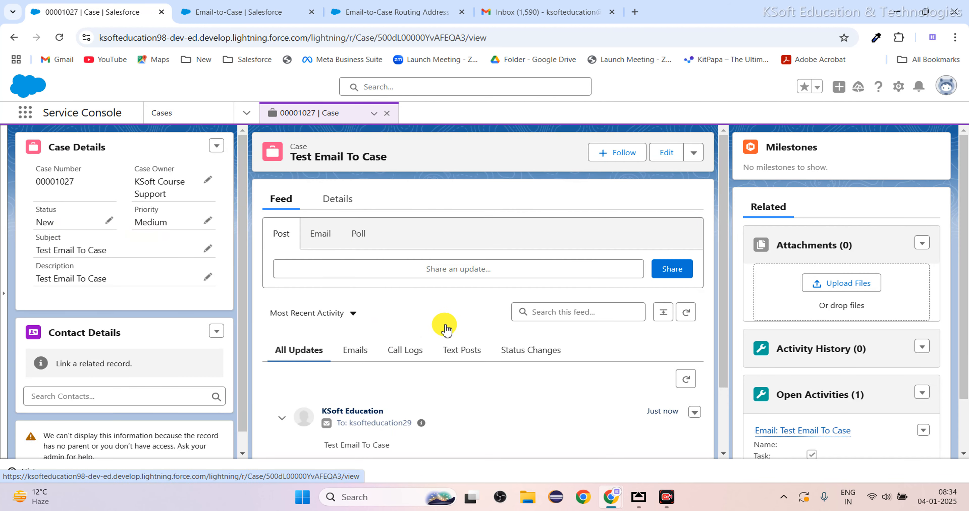
pyautogui.scroll(-2, 446, 331)
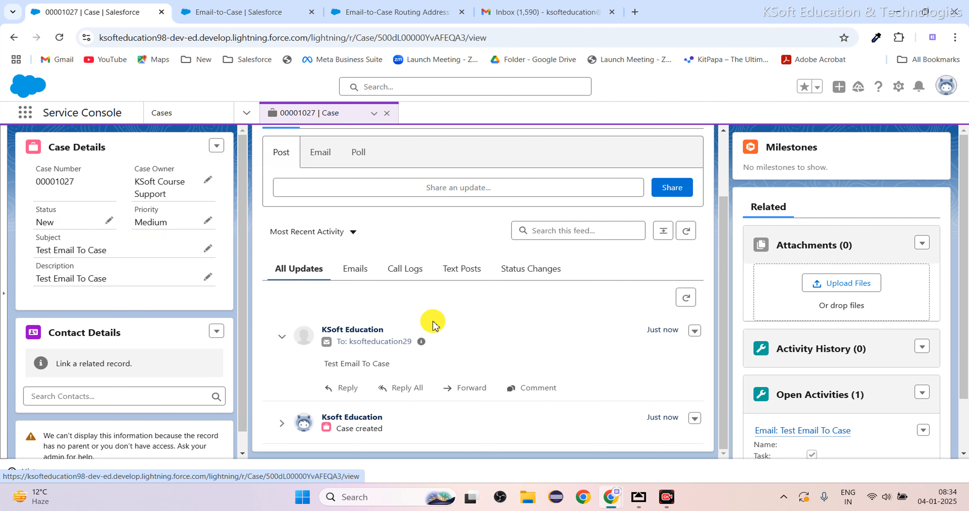
pyautogui.scroll(2, 450, 320)
pyautogui.click(335, 210)
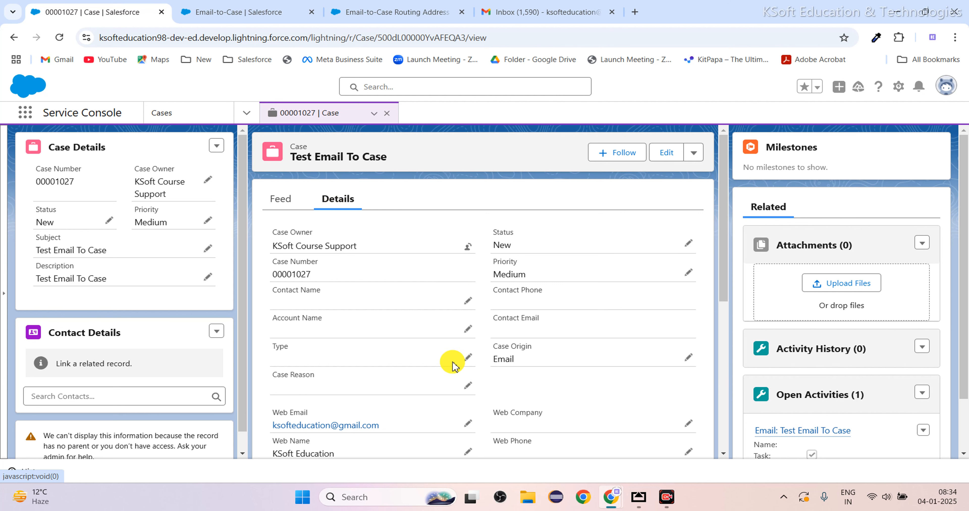
pyautogui.scroll(-2, 454, 361)
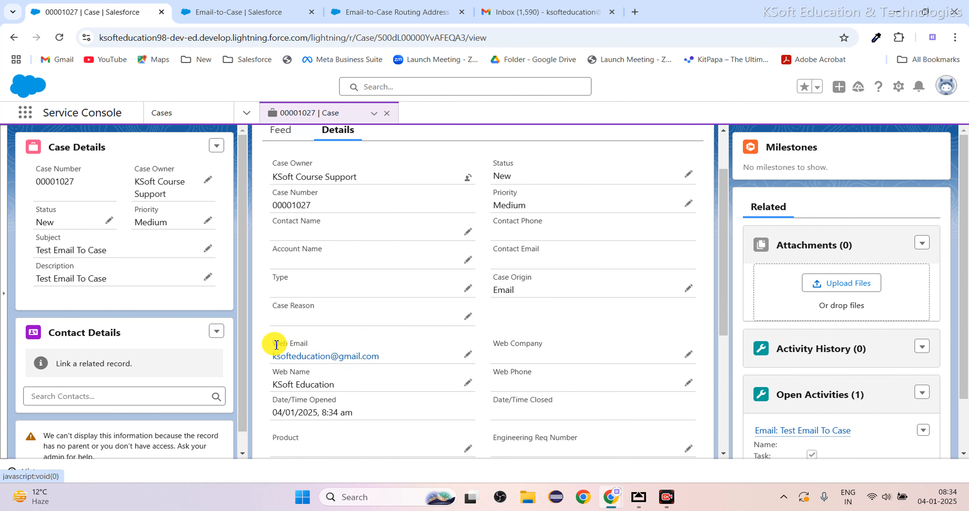
pyautogui.moveTo(272, 344); pyautogui.dragTo(308, 344)
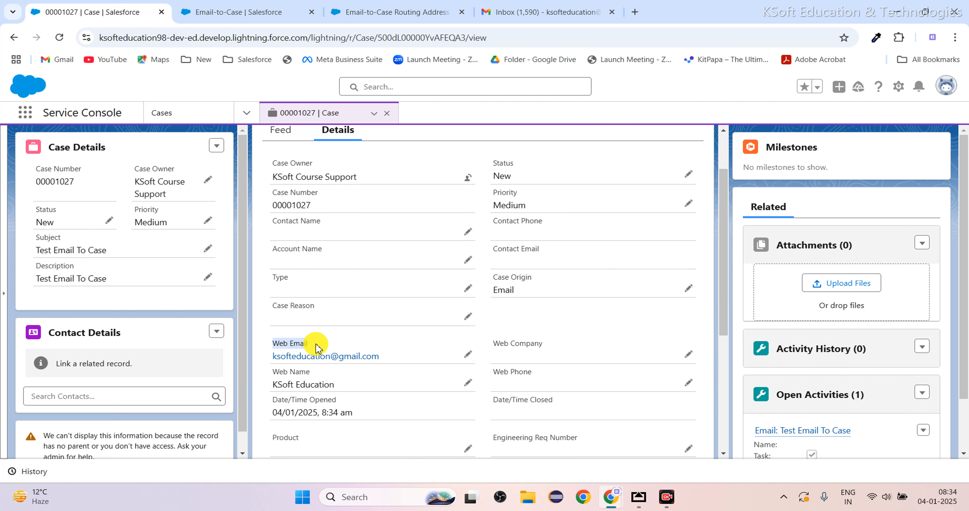
pyautogui.click(259, 360)
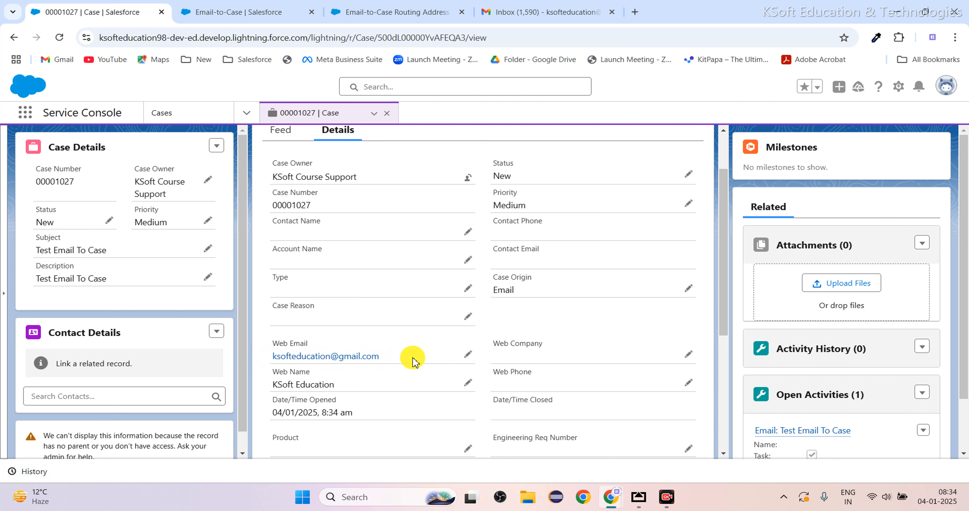
pyautogui.moveTo(413, 362); pyautogui.dragTo(267, 364)
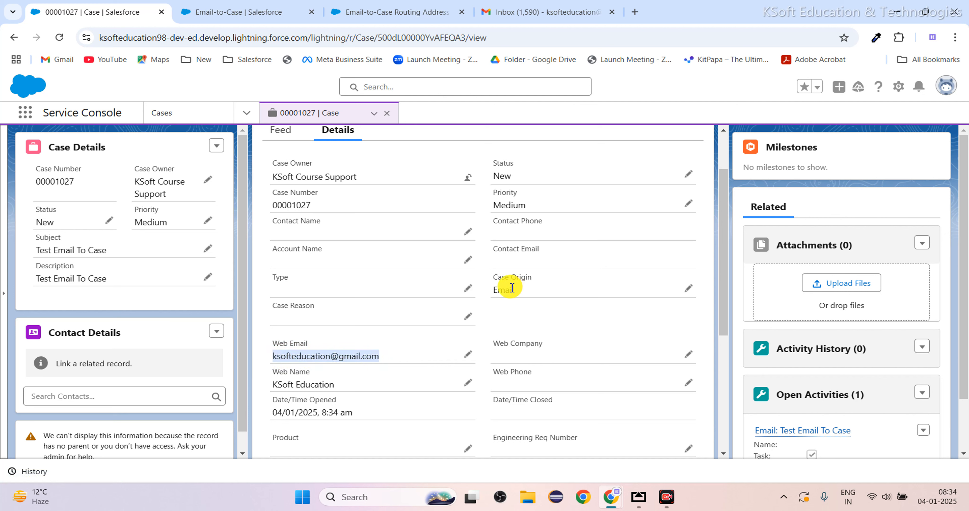
pyautogui.click(505, 290)
pyautogui.doubleClick(505, 291)
pyautogui.scroll(-10, 477, 379)
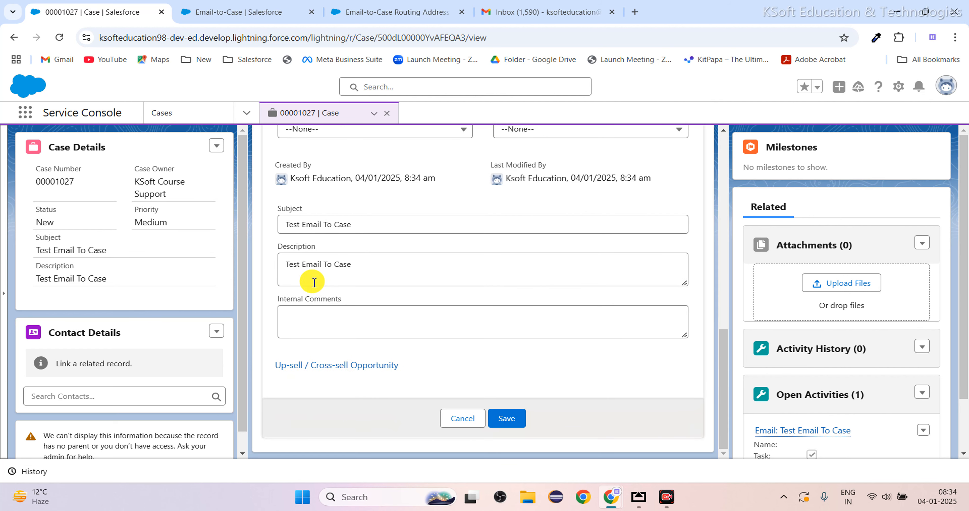
pyautogui.moveTo(287, 225); pyautogui.dragTo(380, 212)
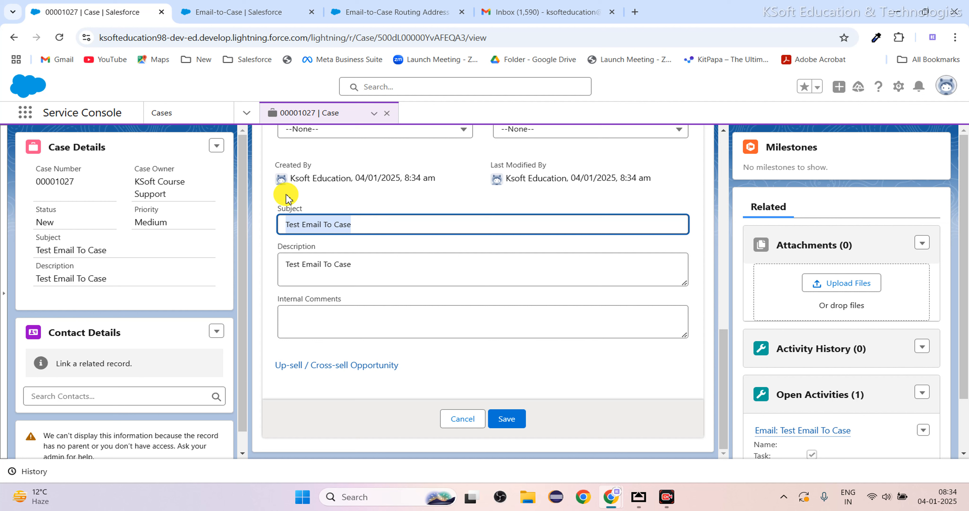
pyautogui.moveTo(280, 207); pyautogui.dragTo(312, 203)
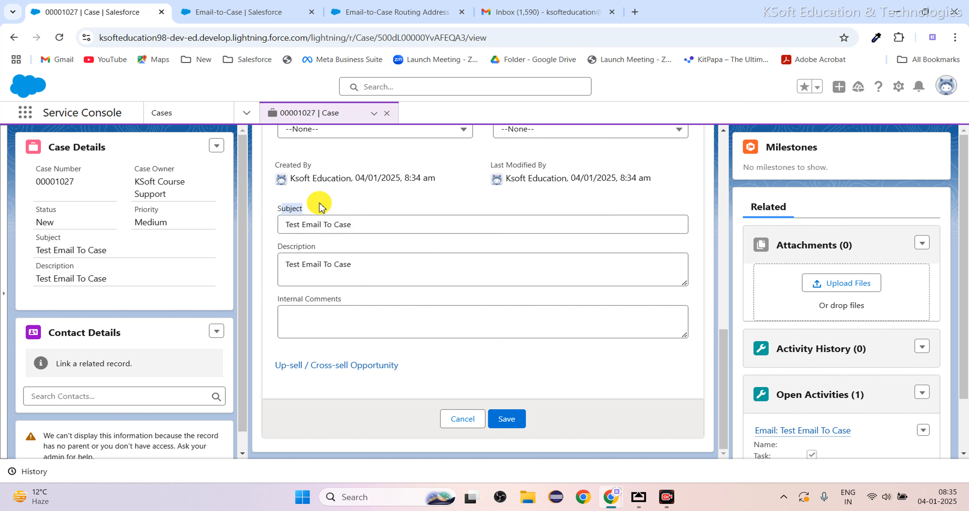
pyautogui.moveTo(277, 244); pyautogui.dragTo(330, 246)
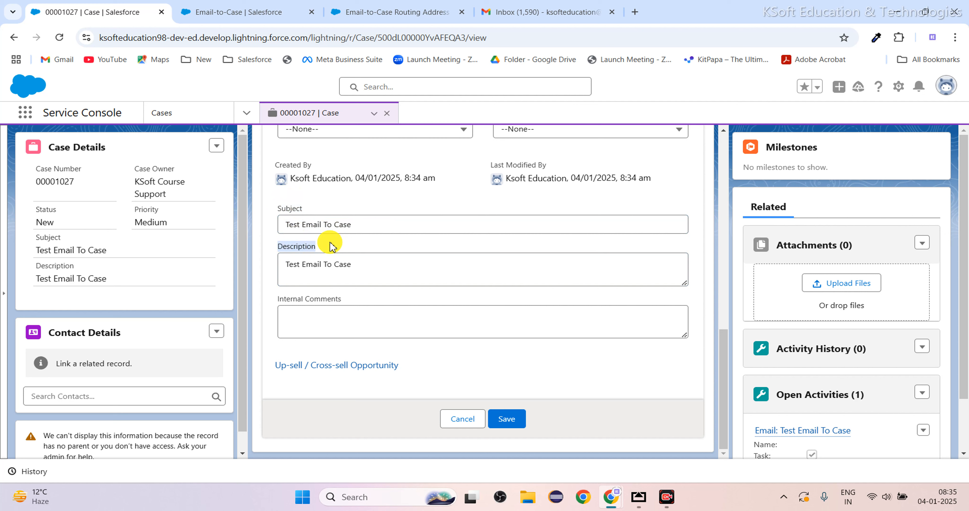
pyautogui.click(327, 250)
pyautogui.moveTo(327, 250); pyautogui.dragTo(281, 251)
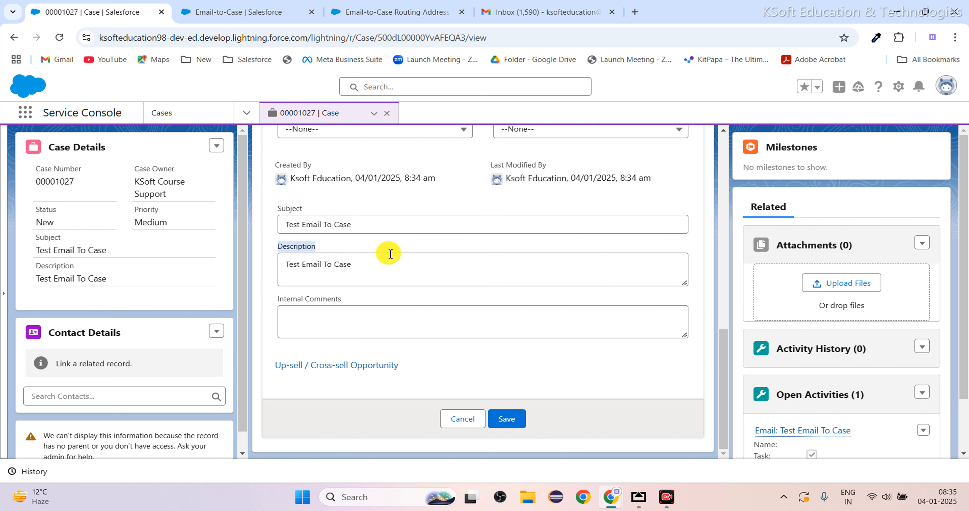
pyautogui.scroll(-2, 809, 370)
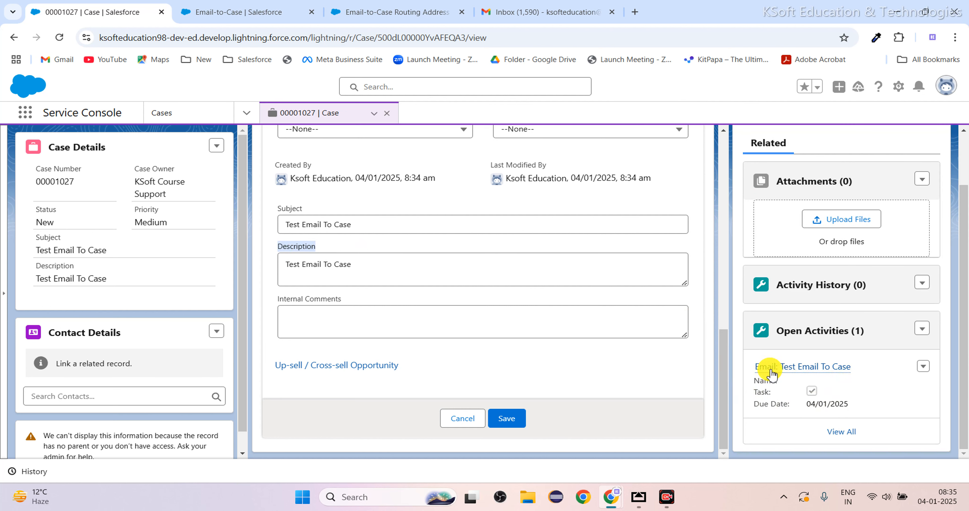
pyautogui.moveTo(779, 373)
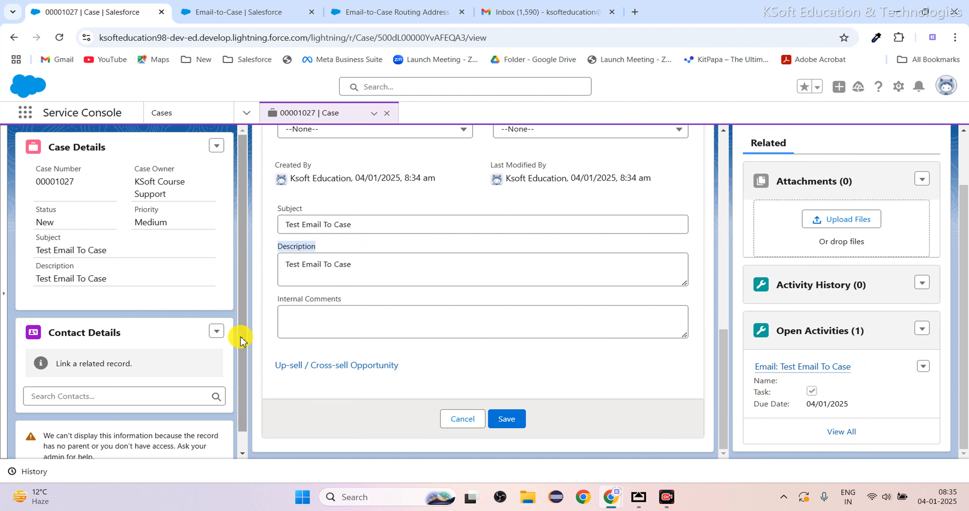
pyautogui.scroll(-1, 240, 344)
pyautogui.scroll(1, 234, 361)
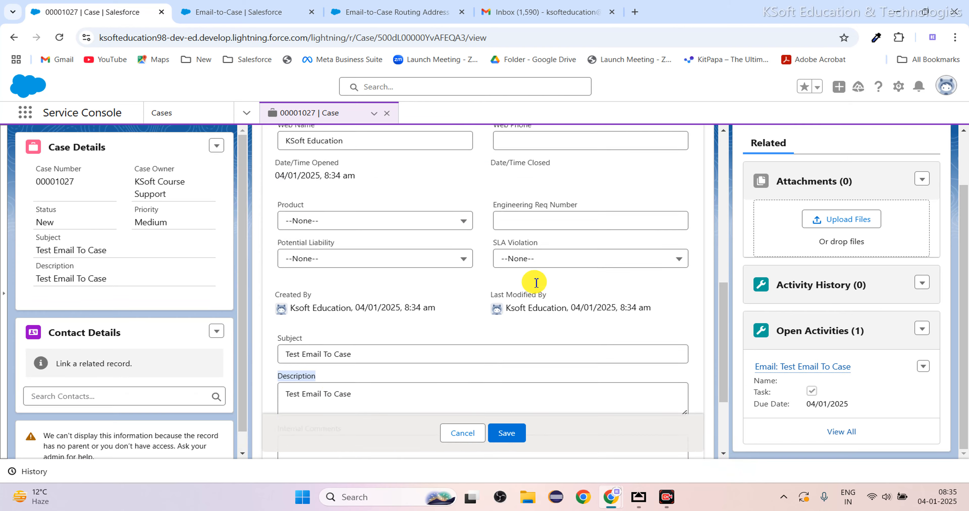
pyautogui.scroll(10, 535, 282)
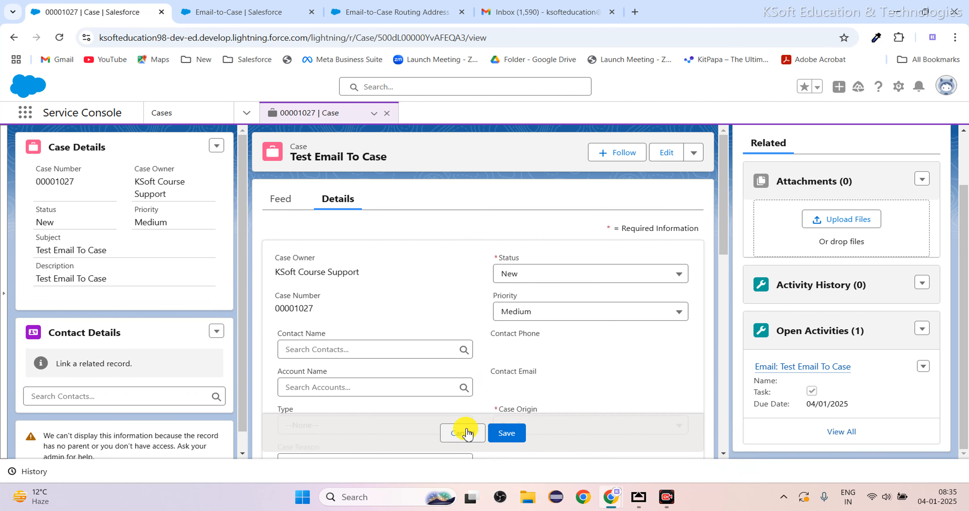
pyautogui.click(462, 432)
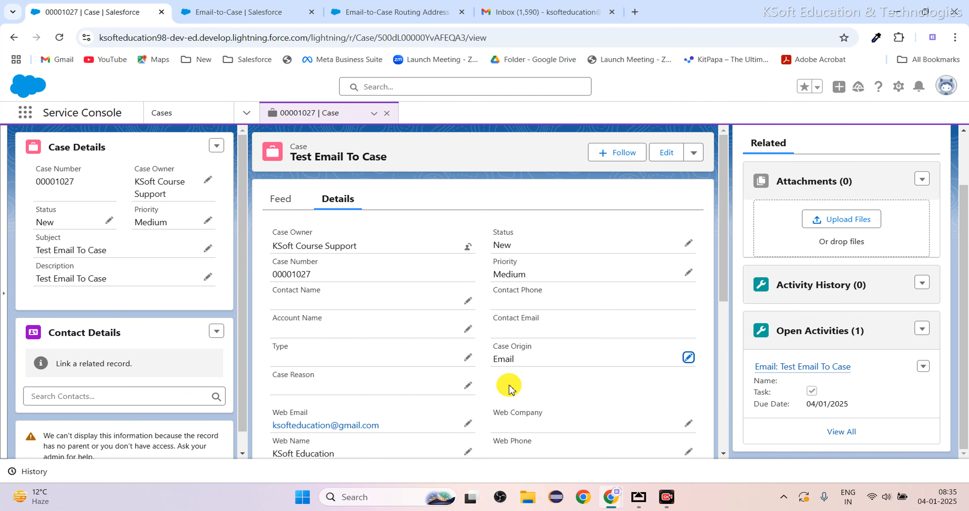
pyautogui.scroll(-6, 510, 389)
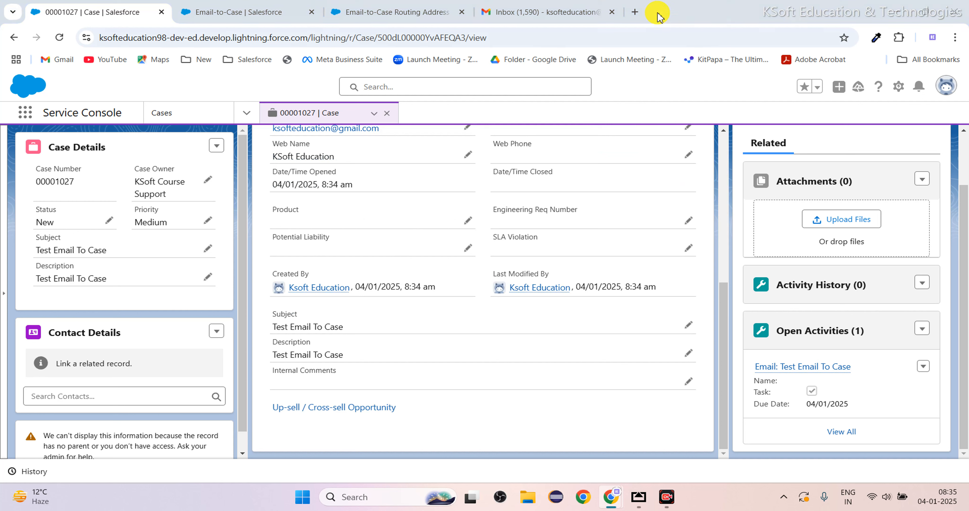
pyautogui.click(250, 37)
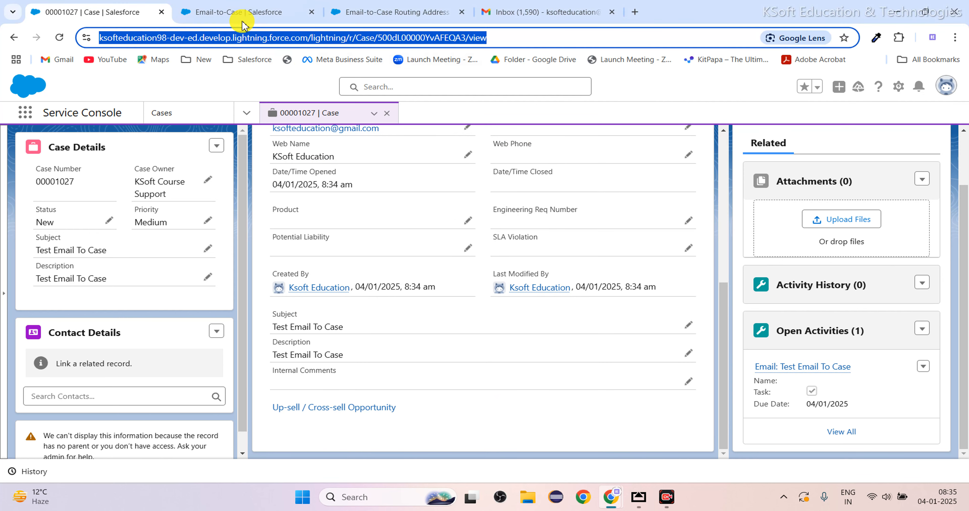
# Step: Return to the Email-to-Case routing address page and select the full Email Services Address
pyautogui.click(242, 12)
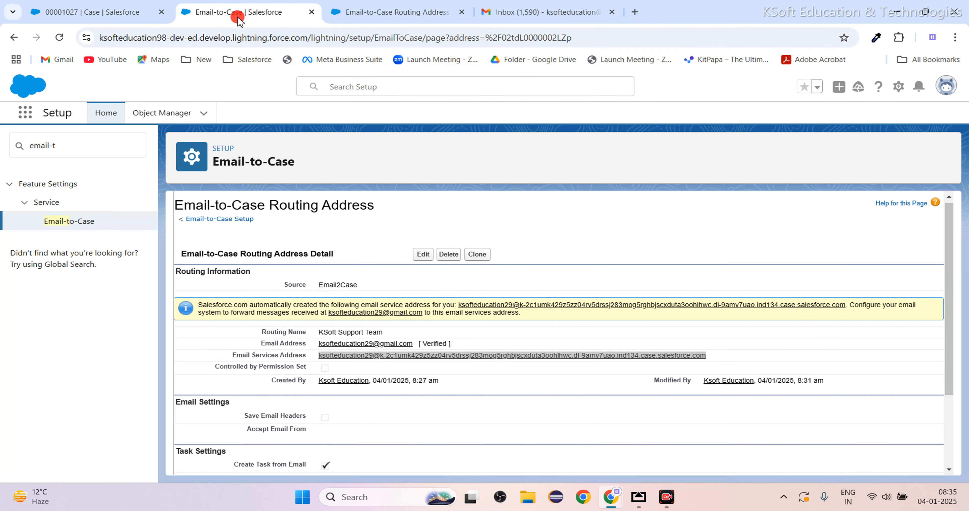
pyautogui.click(315, 356)
pyautogui.moveTo(316, 359); pyautogui.dragTo(757, 360)
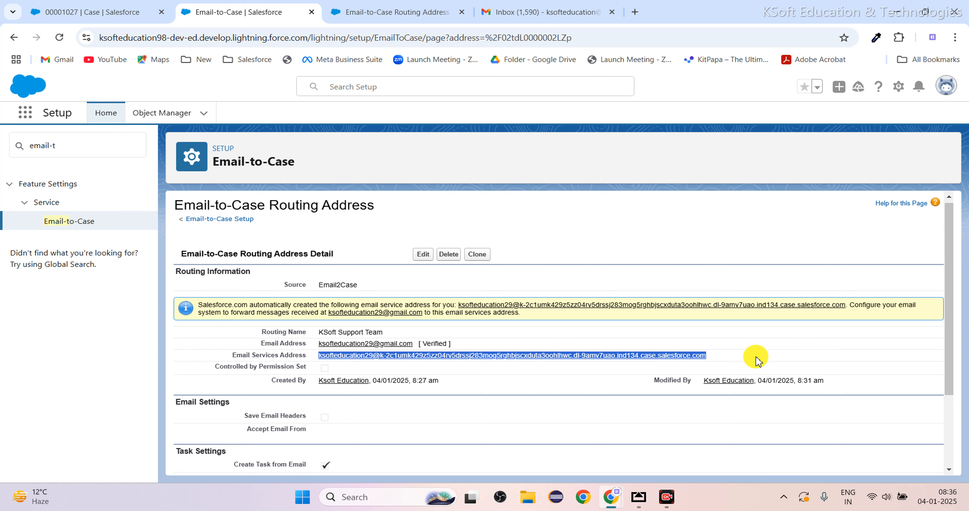
pyautogui.tripleClick(733, 357)
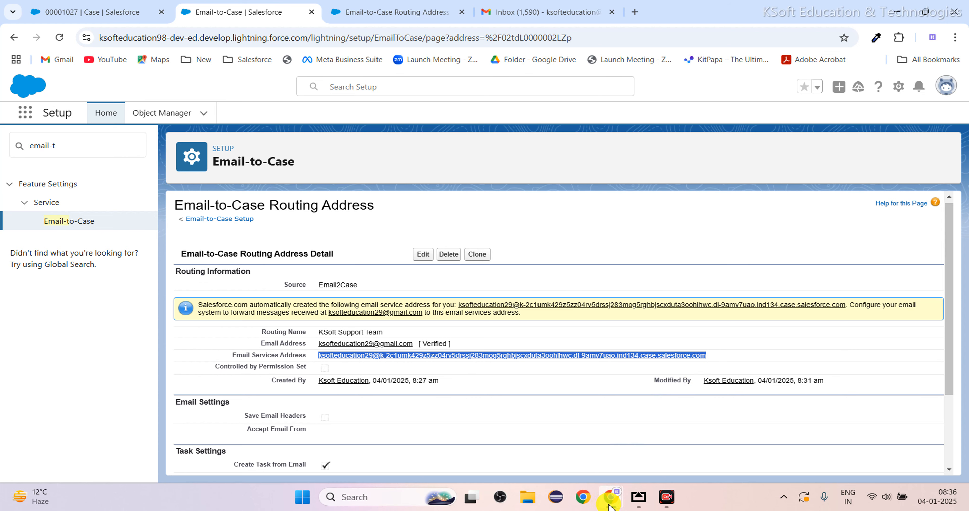
pyautogui.moveTo(610, 497)
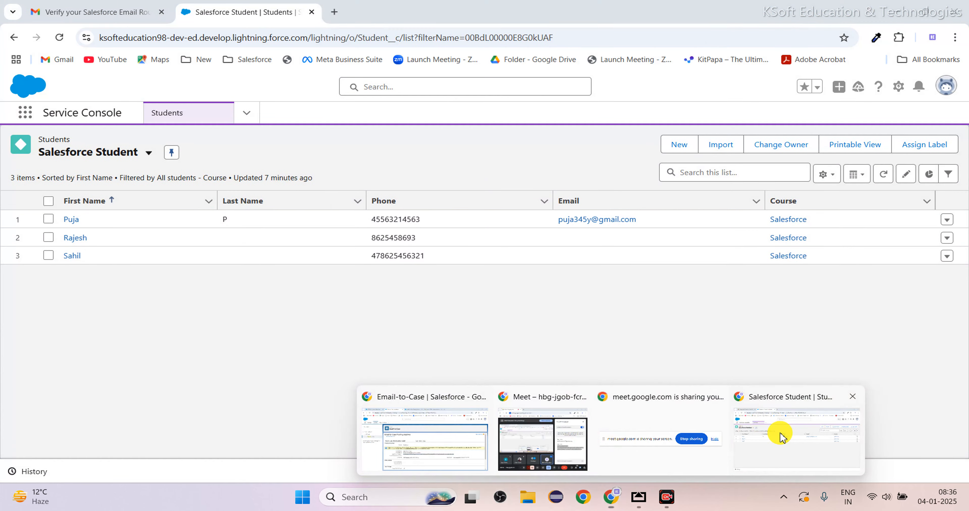
# Step: Switch to Gmail and open See all settings on the Forwarding and POP/IMAP tab
pyautogui.click(779, 432)
pyautogui.click(94, 12)
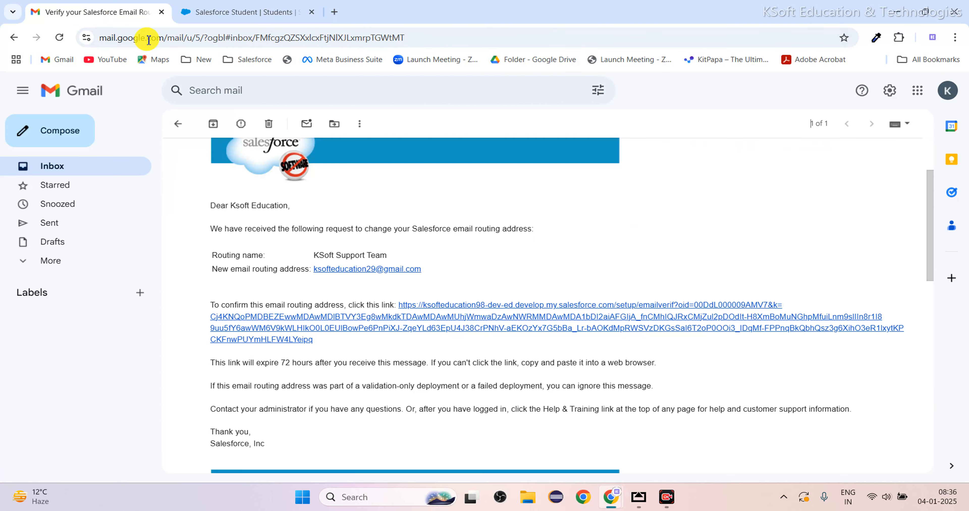
pyautogui.scroll(3, 512, 277)
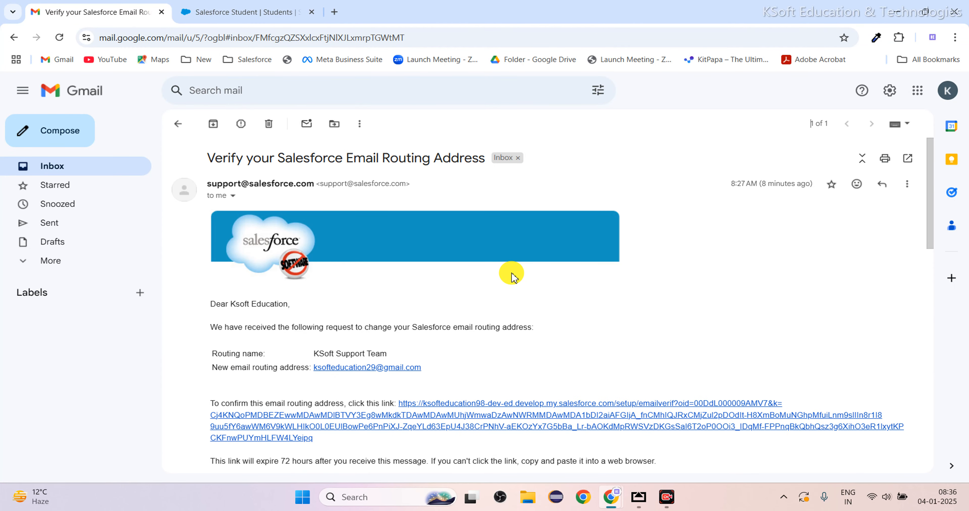
pyautogui.click(892, 91)
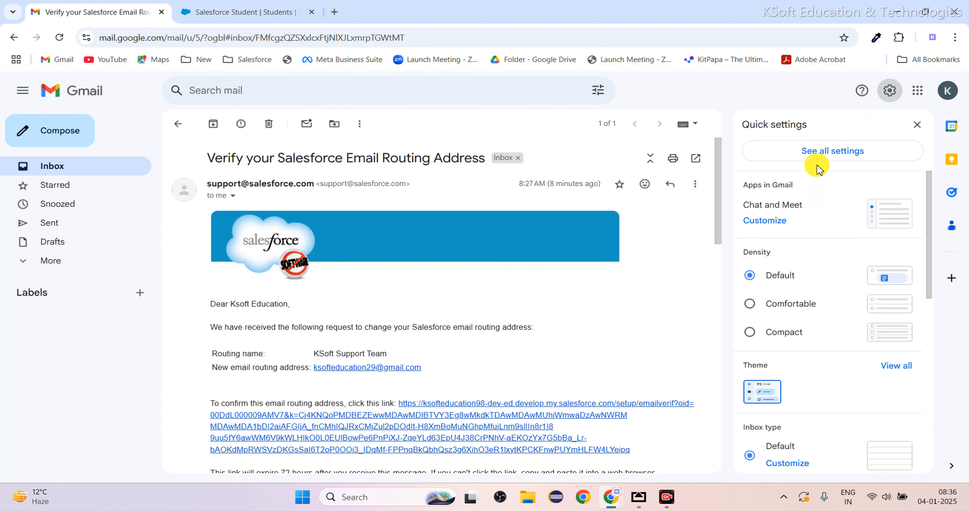
pyautogui.click(818, 152)
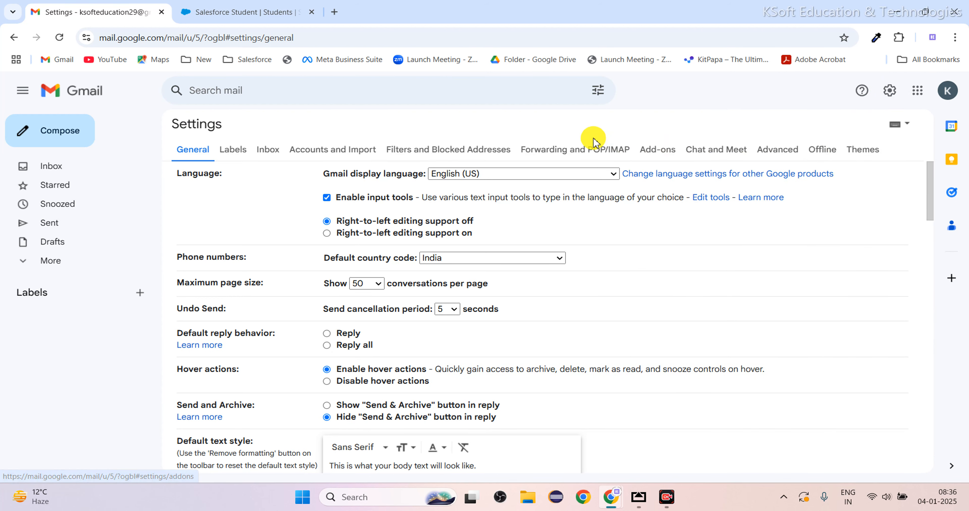
pyautogui.click(569, 154)
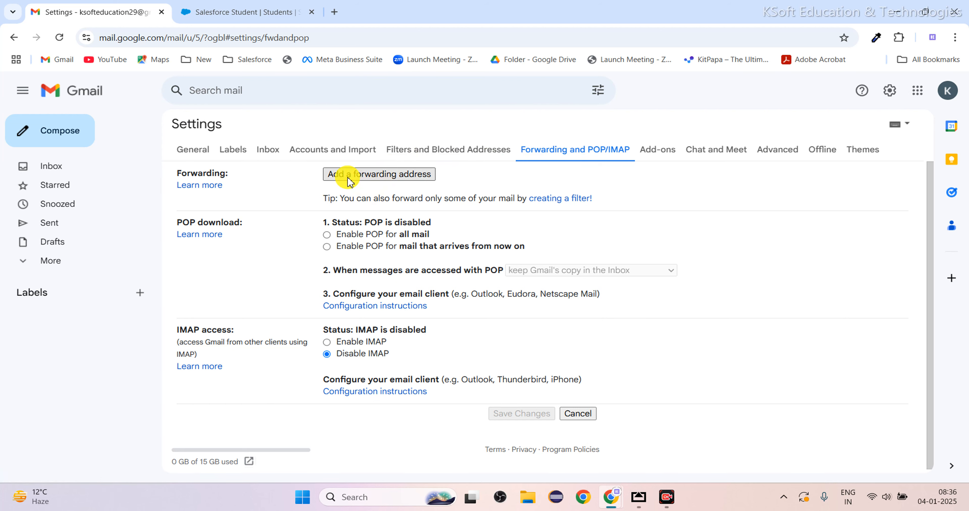
# Step: Paste the Salesforce email services address as a new forwarding address, approve it, and dismiss the confirmation notice
pyautogui.click(364, 176)
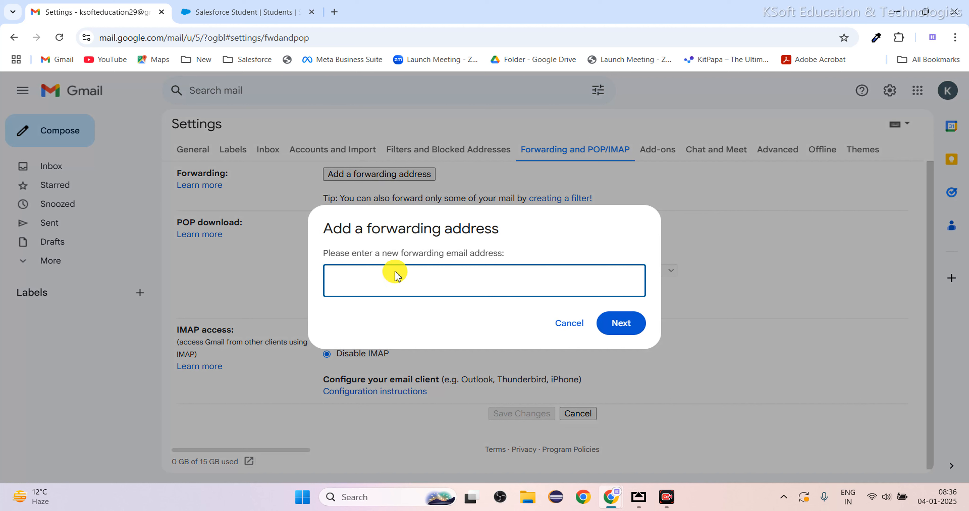
pyautogui.hotkey('ctrl', 'v')
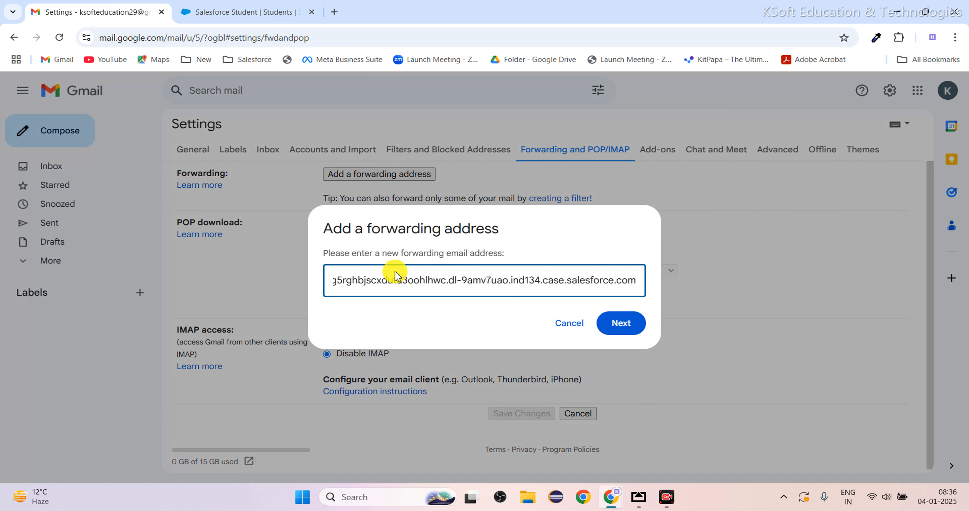
pyautogui.click(411, 329)
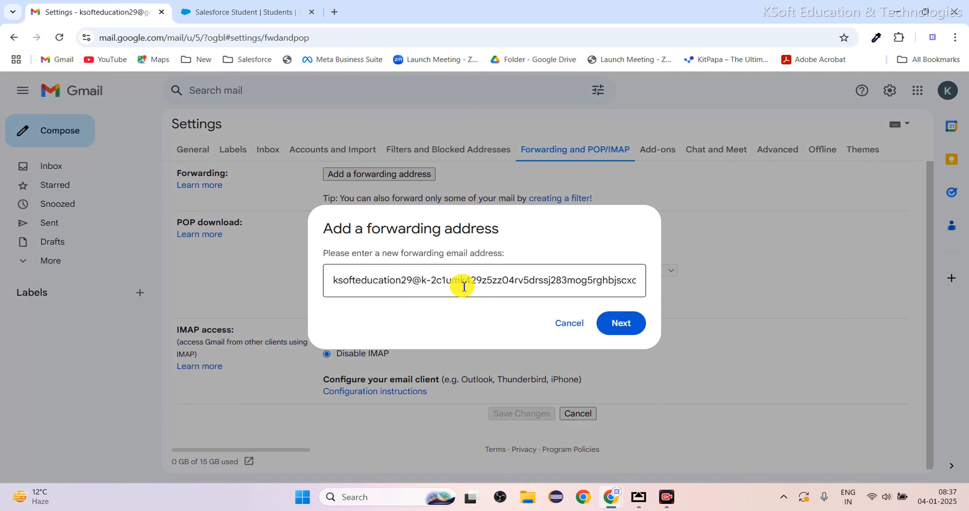
pyautogui.click(623, 324)
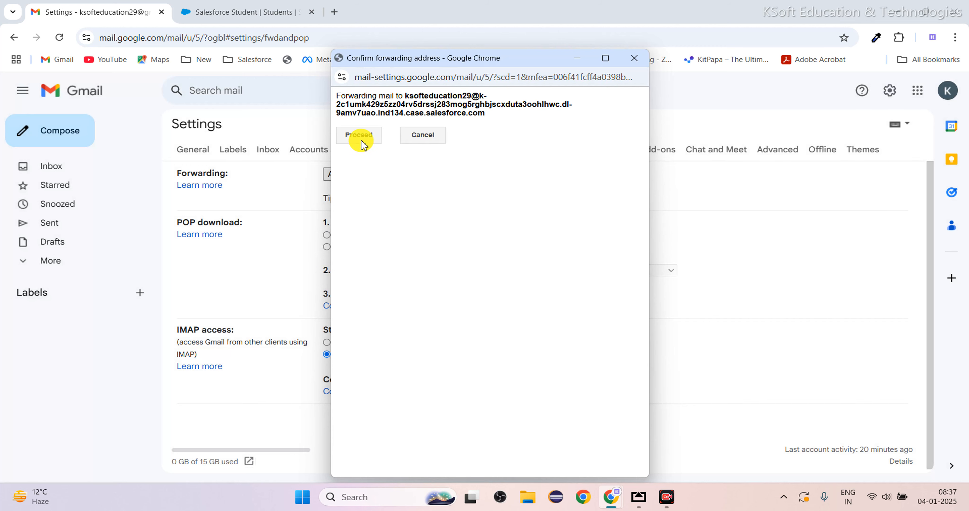
pyautogui.click(359, 136)
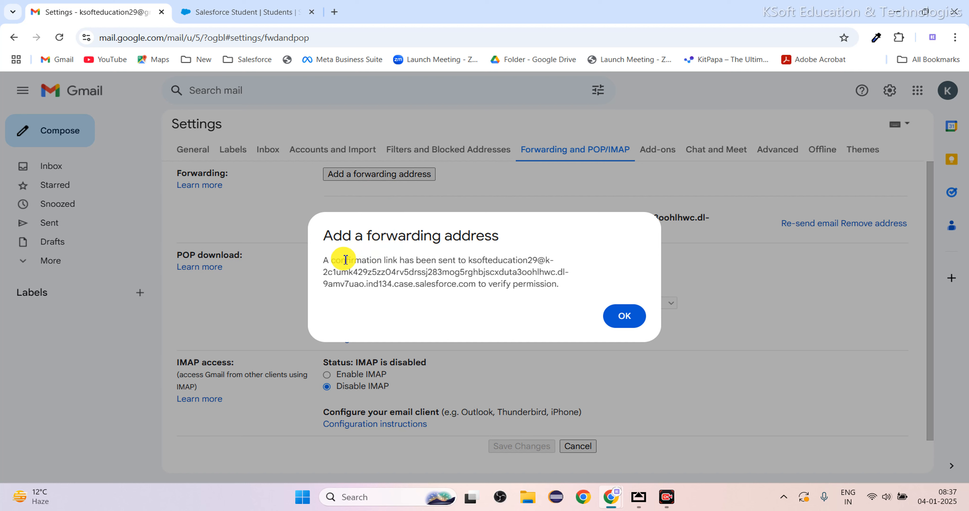
pyautogui.moveTo(328, 261); pyautogui.dragTo(588, 277)
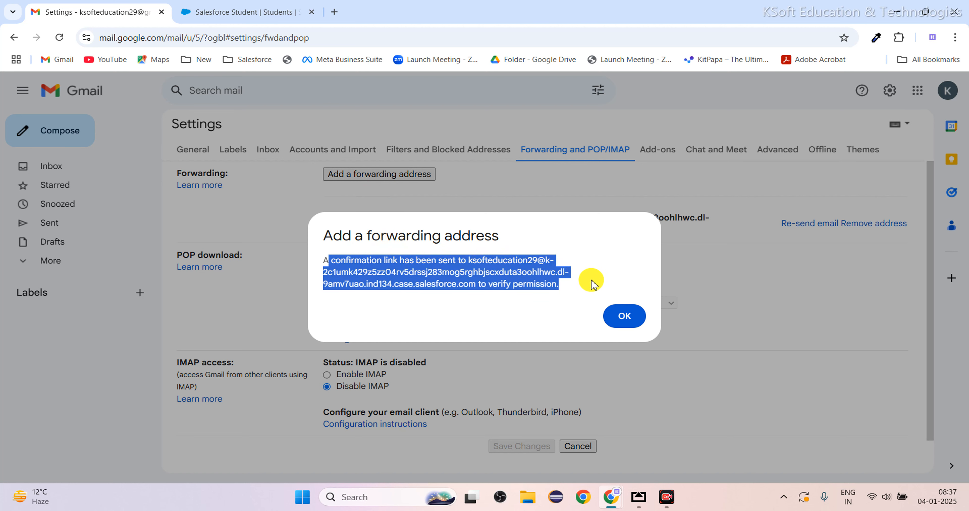
pyautogui.click(579, 290)
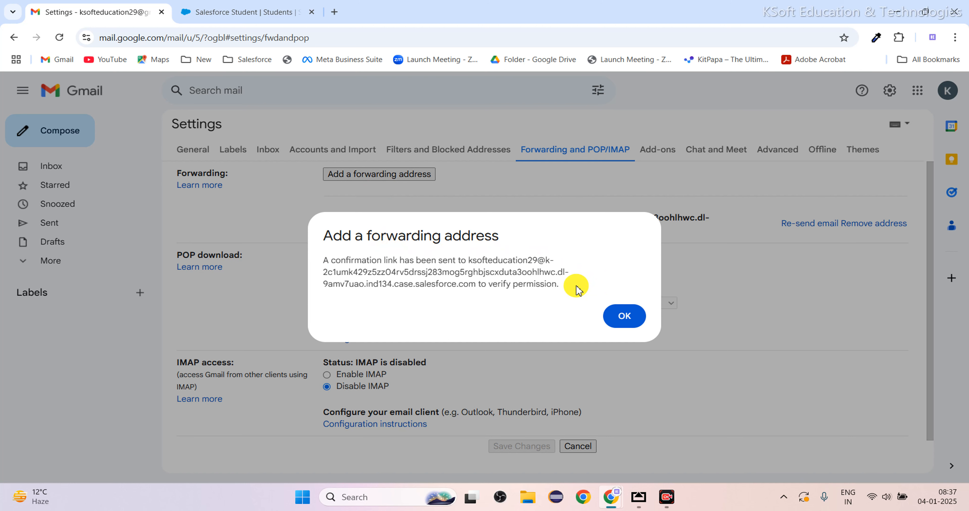
pyautogui.click(632, 321)
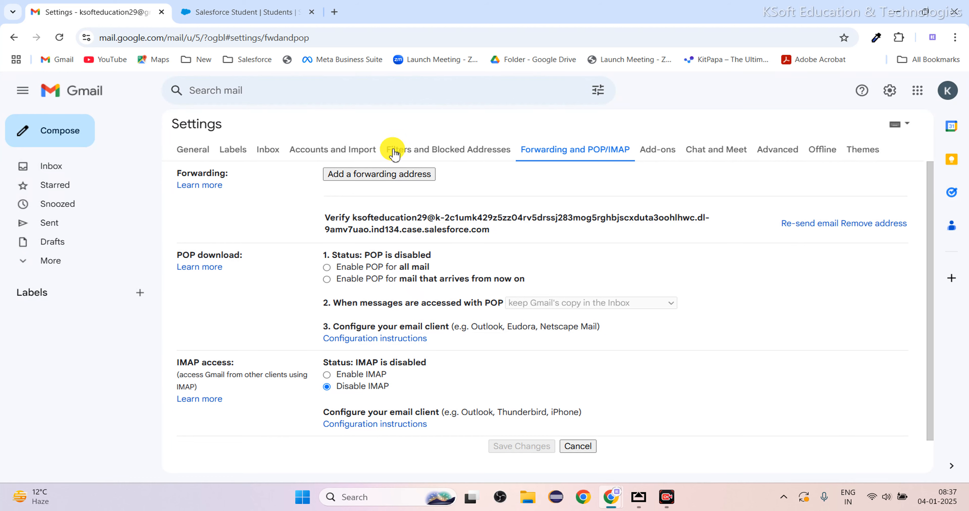
# Step: Switch to the Salesforce window and return to the All Open Cases list
pyautogui.moveTo(614, 500)
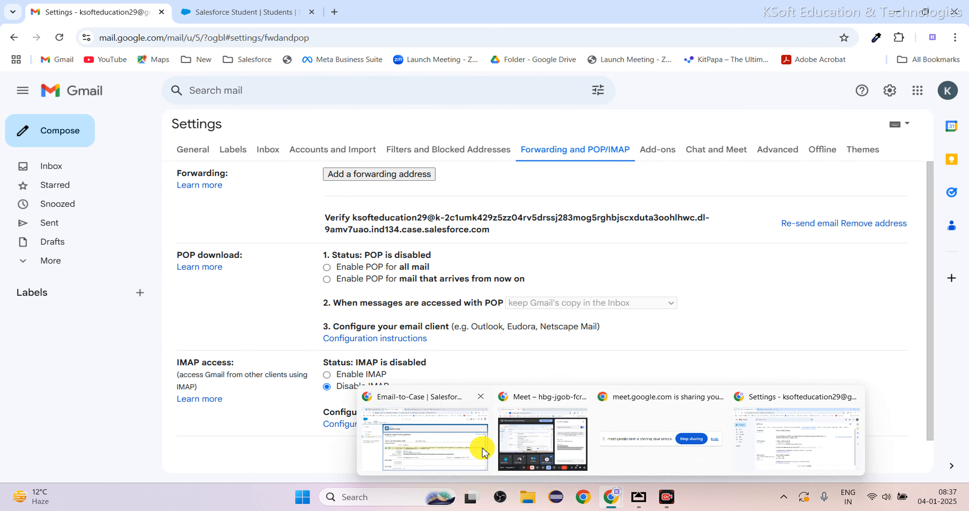
pyautogui.click(449, 443)
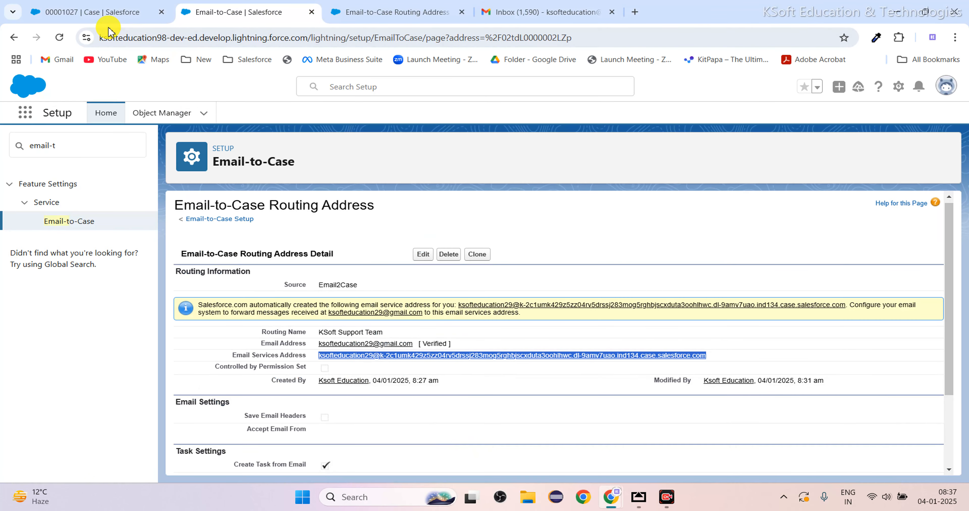
pyautogui.click(108, 12)
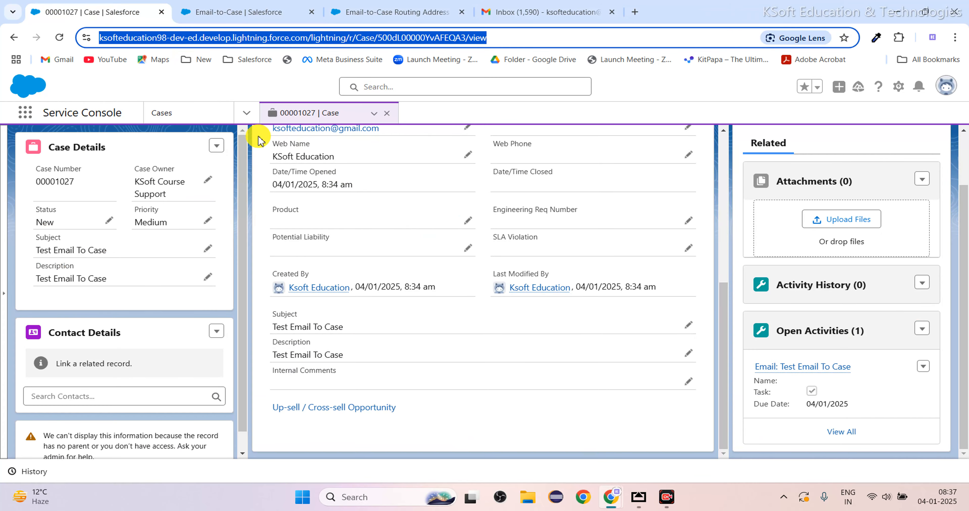
pyautogui.click(311, 120)
pyautogui.scroll(5, 293, 216)
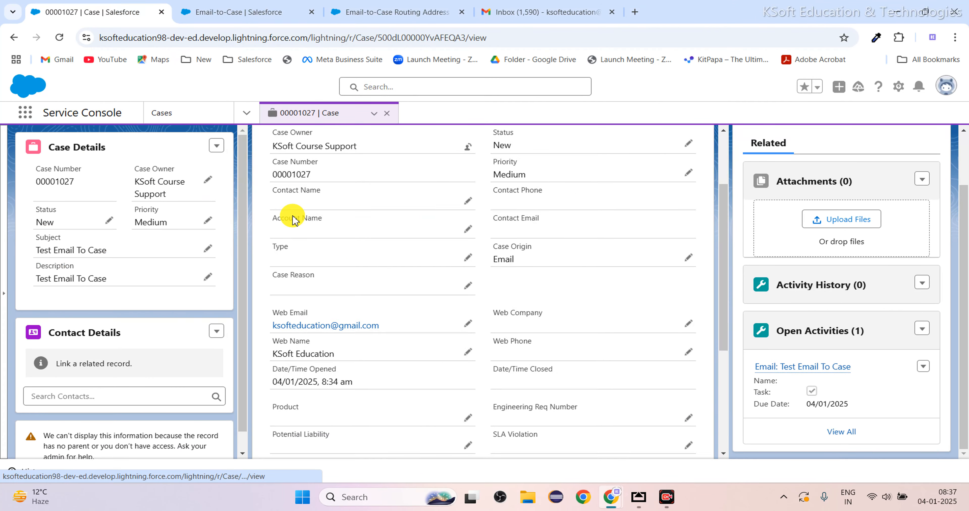
pyautogui.click(160, 113)
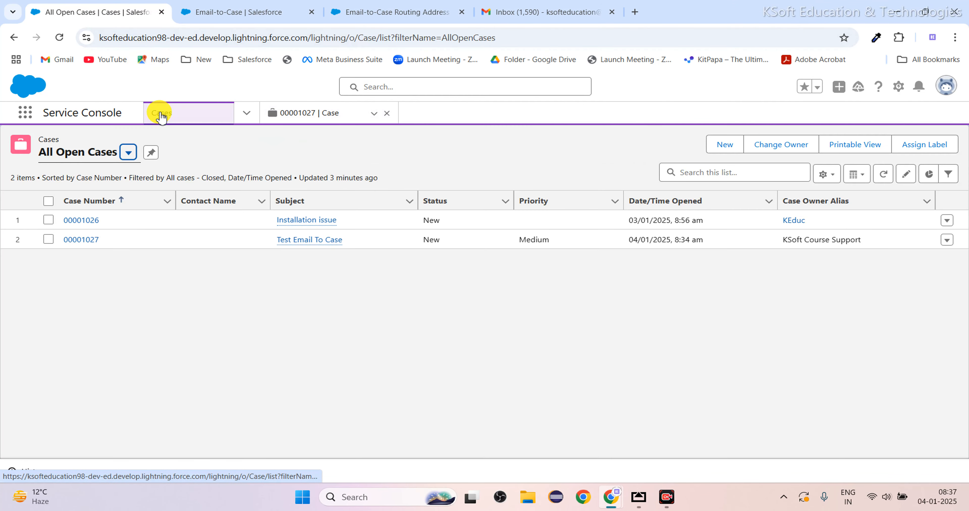
# Step: Refresh the list, open case 00001028, and scroll its Description to the confirmation link
pyautogui.click(883, 174)
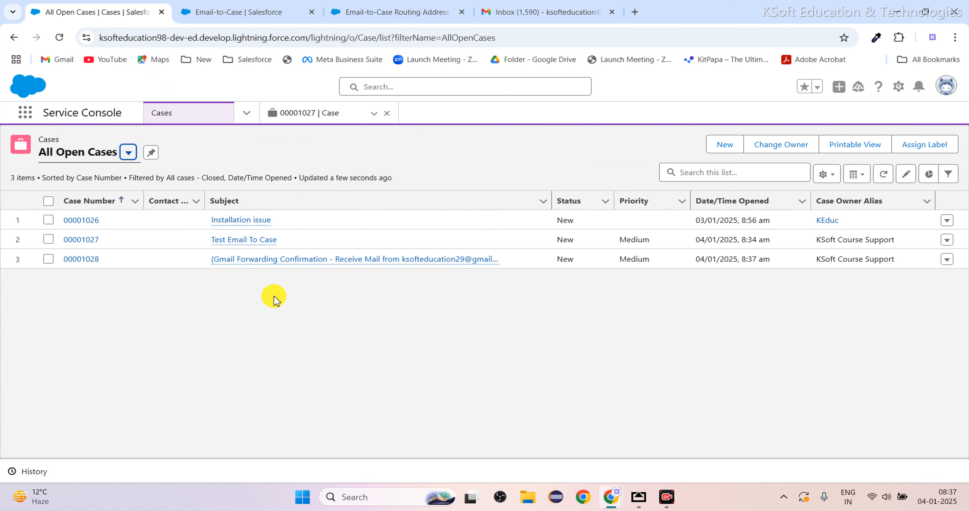
pyautogui.moveTo(268, 259)
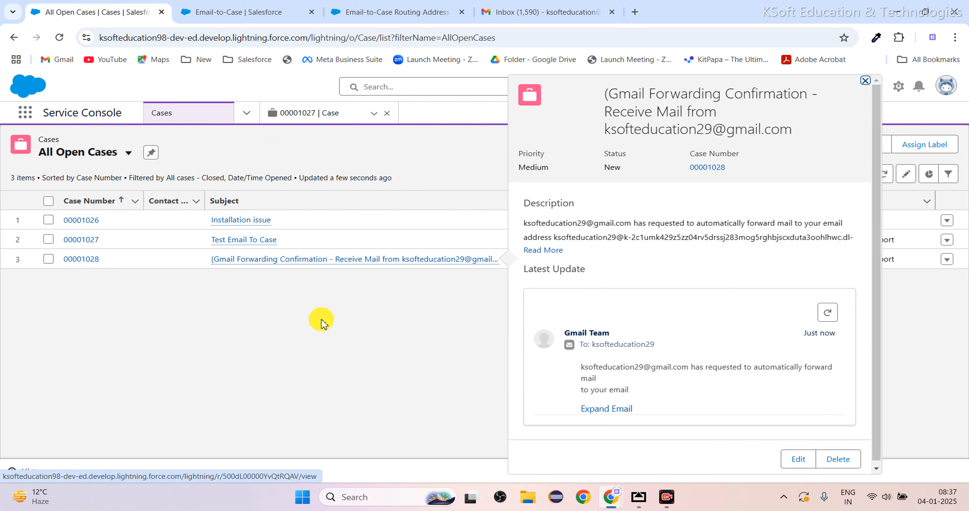
pyautogui.click(91, 261)
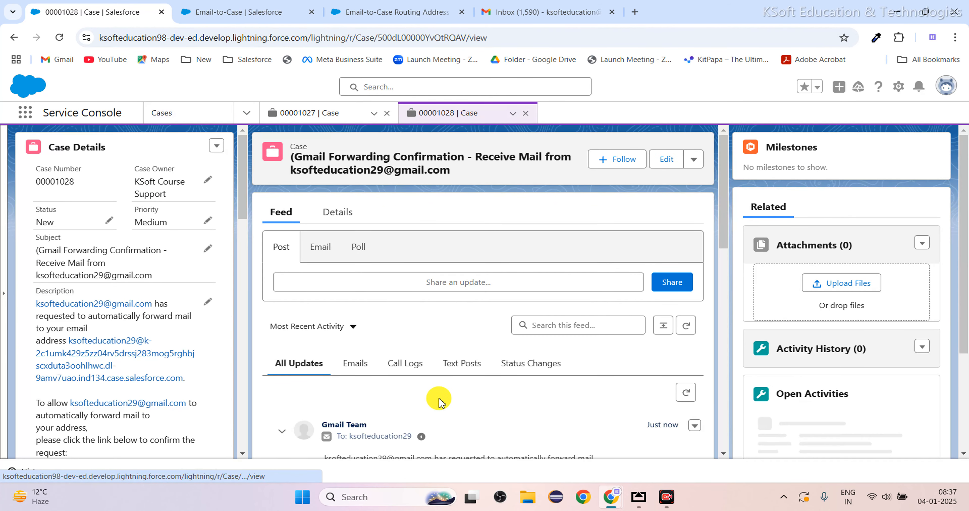
pyautogui.scroll(-2, 439, 401)
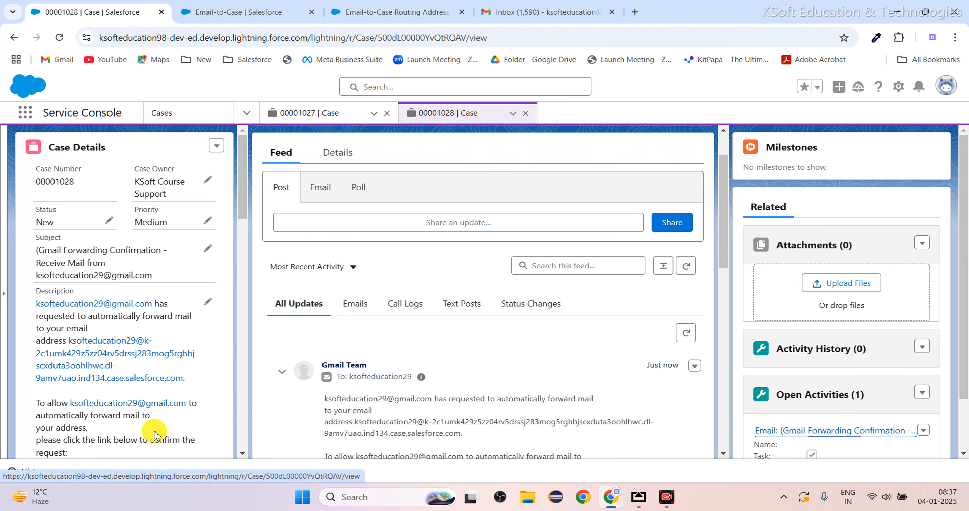
pyautogui.scroll(-2, 156, 433)
pyautogui.scroll(-3, 156, 432)
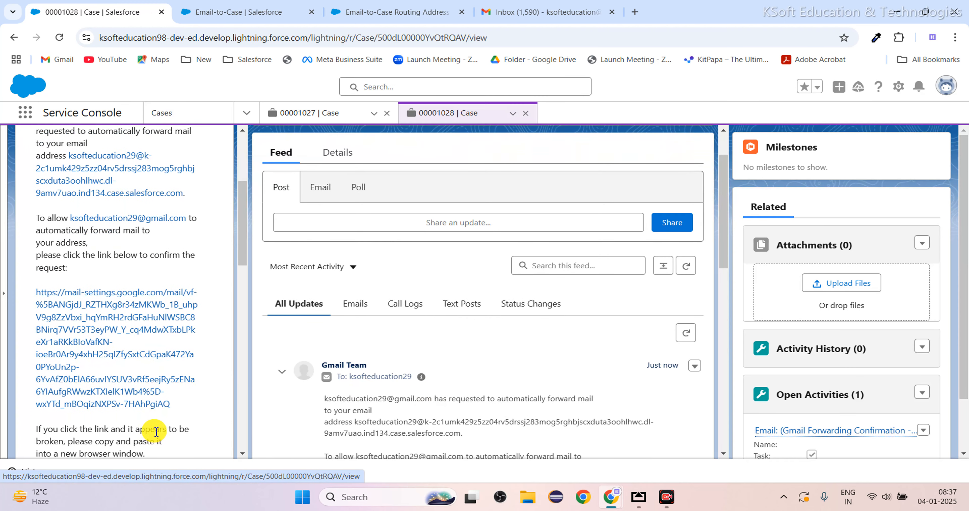
pyautogui.scroll(3, 155, 428)
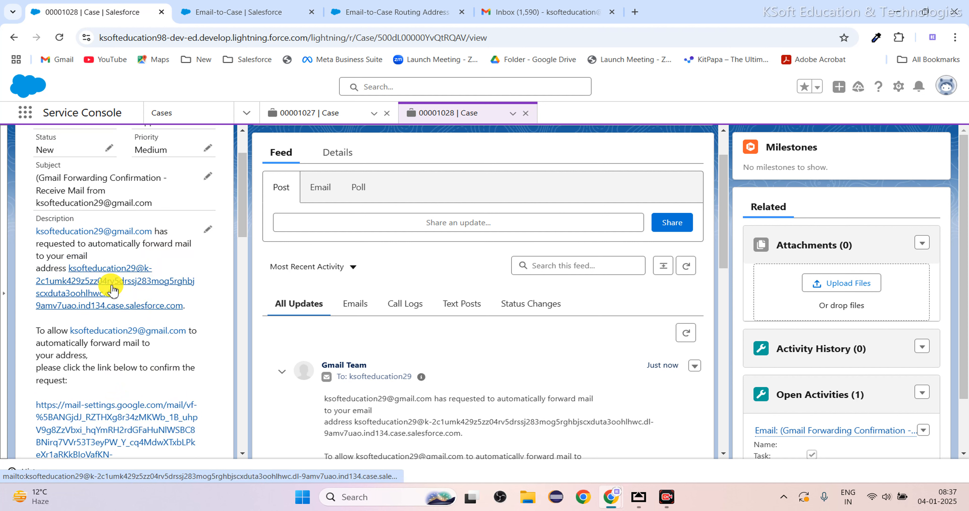
pyautogui.scroll(-1, 104, 396)
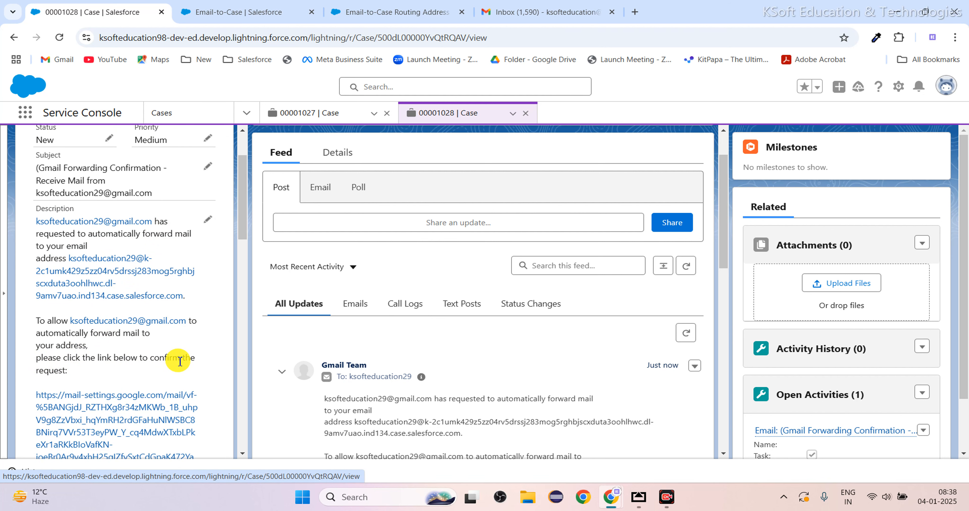
pyautogui.scroll(-3, 180, 362)
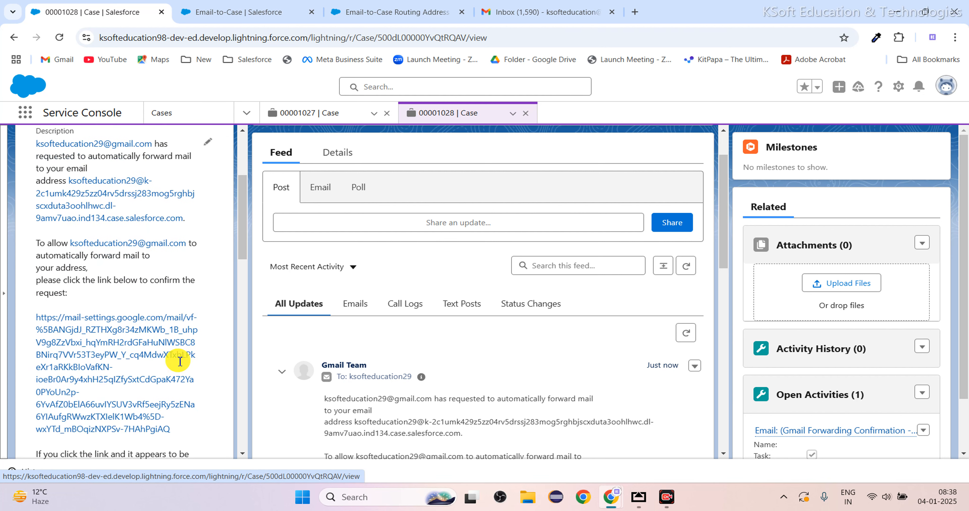
# Step: Follow the case's confirmation link, confirm forwarding, and reload the Confirmation Success page
pyautogui.click(113, 337)
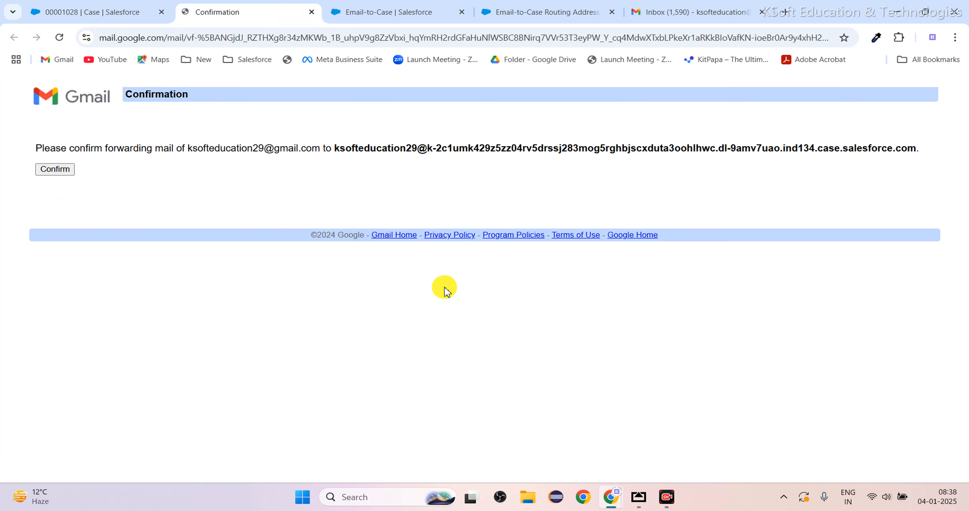
pyautogui.click(58, 169)
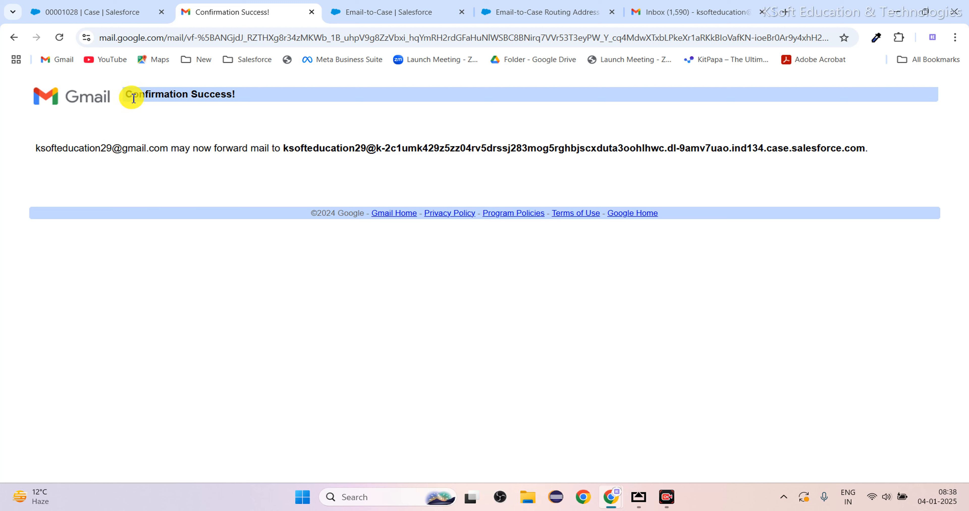
pyautogui.moveTo(130, 97); pyautogui.dragTo(255, 101)
pyautogui.click(265, 104)
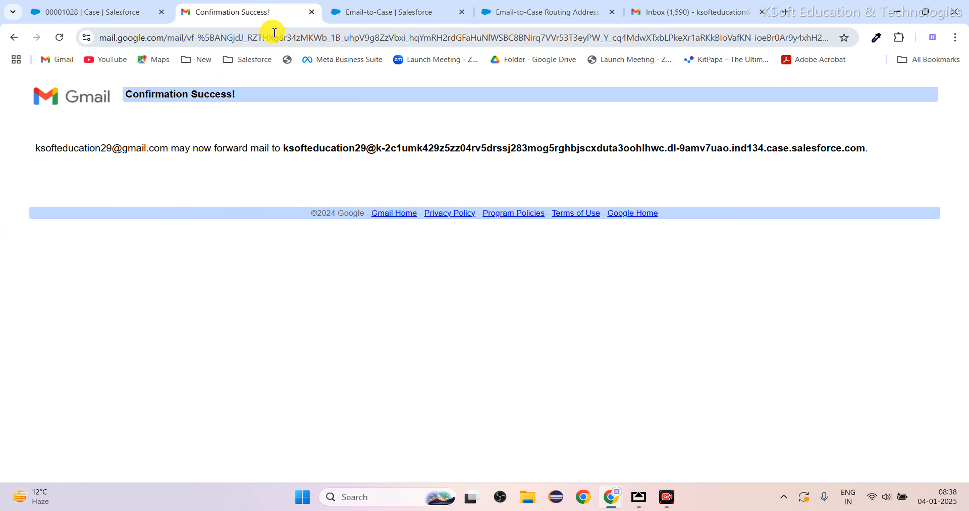
pyautogui.click(60, 37)
pyautogui.click(532, 133)
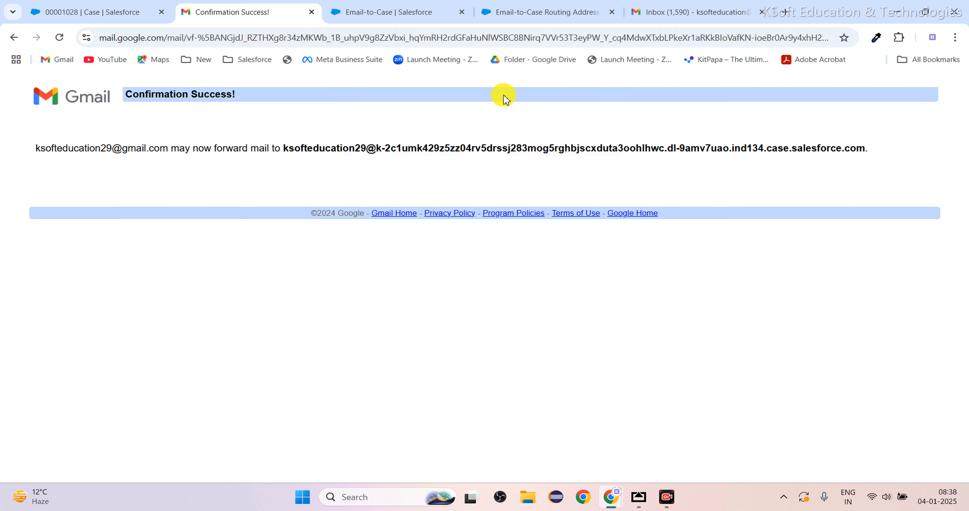
# Step: Reload Gmail settings, toggle forwarding on and back off, then show the Confirmation Success window
pyautogui.moveTo(615, 499)
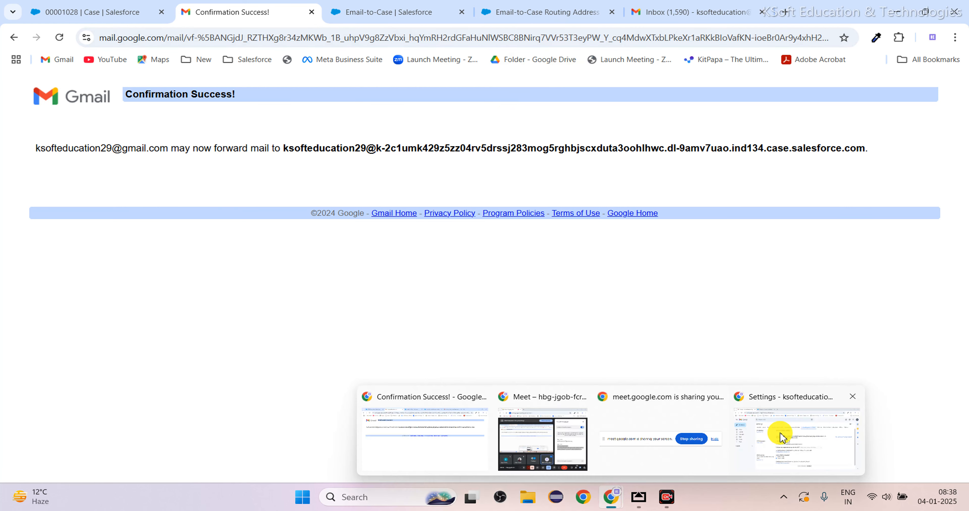
pyautogui.click(781, 433)
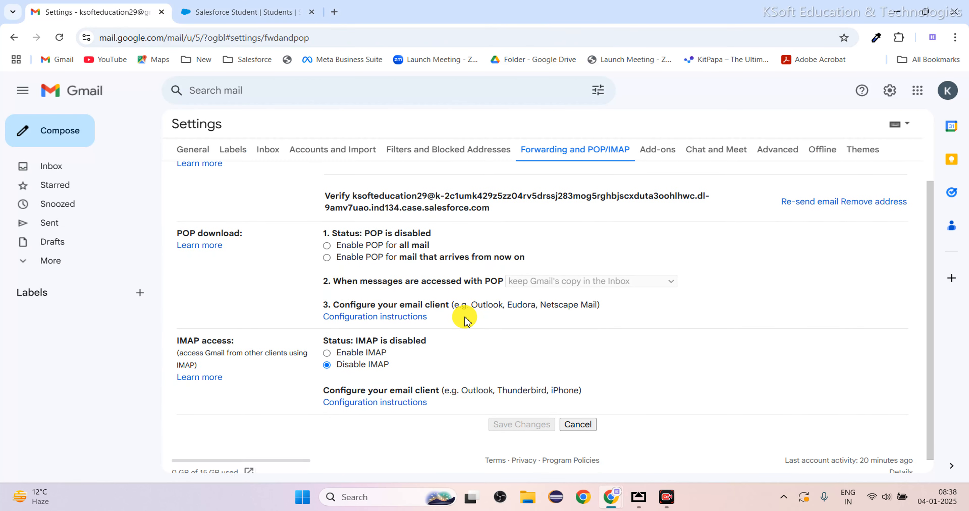
pyautogui.click(59, 37)
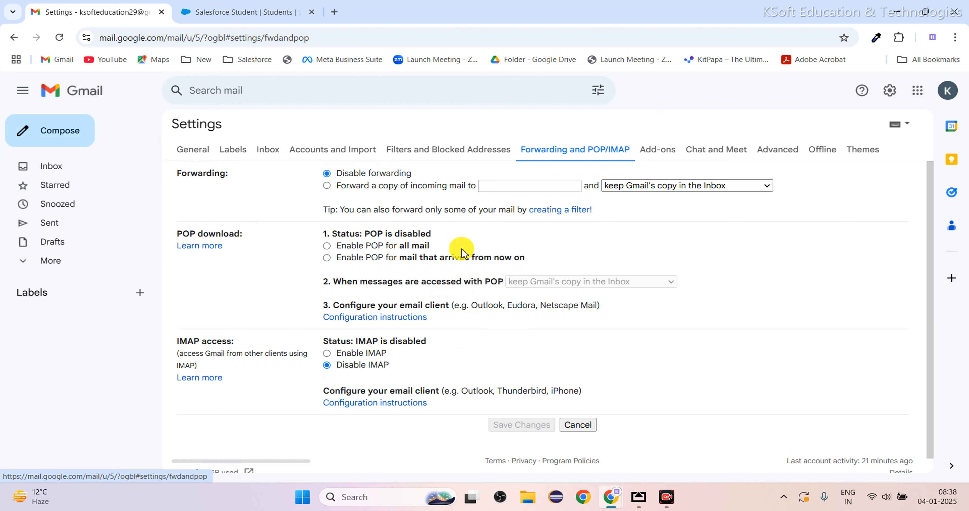
pyautogui.click(326, 186)
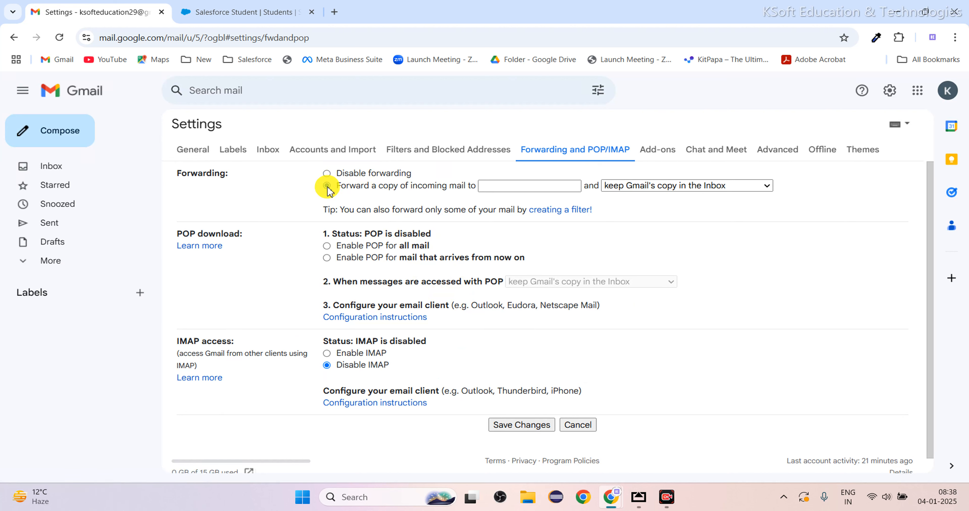
pyautogui.click(327, 174)
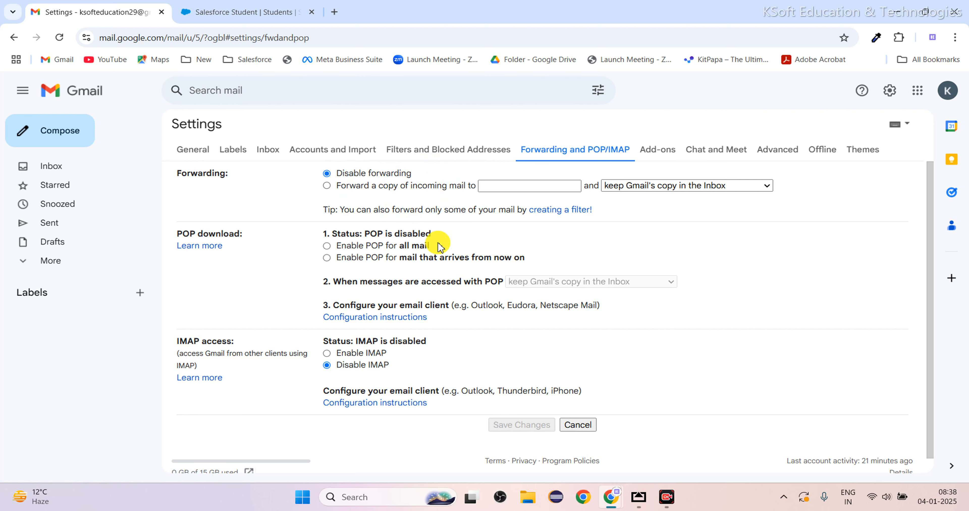
pyautogui.moveTo(614, 500)
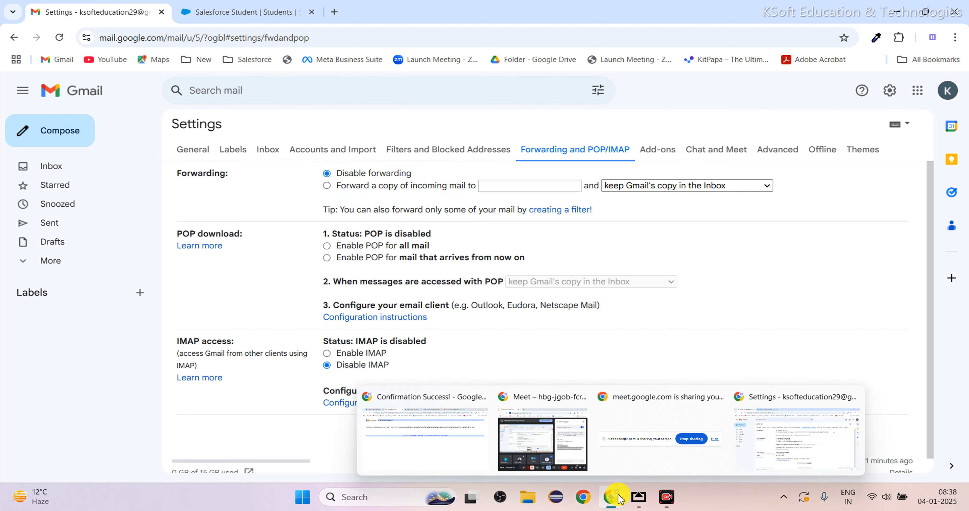
pyautogui.click(465, 422)
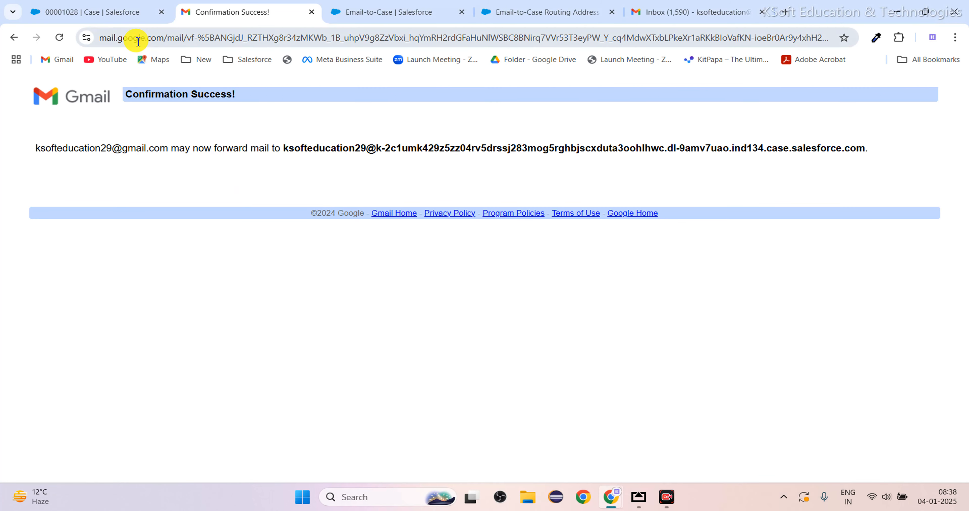
# Step: Reselect the routing address's full Email Services Address, then return to the Gmail settings window
pyautogui.click(403, 14)
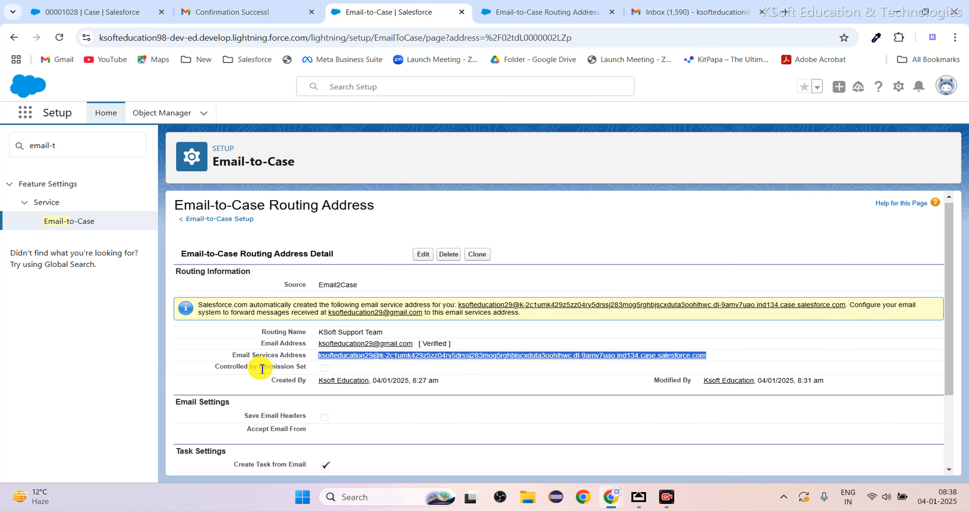
pyautogui.click(316, 360)
pyautogui.moveTo(316, 359); pyautogui.dragTo(746, 361)
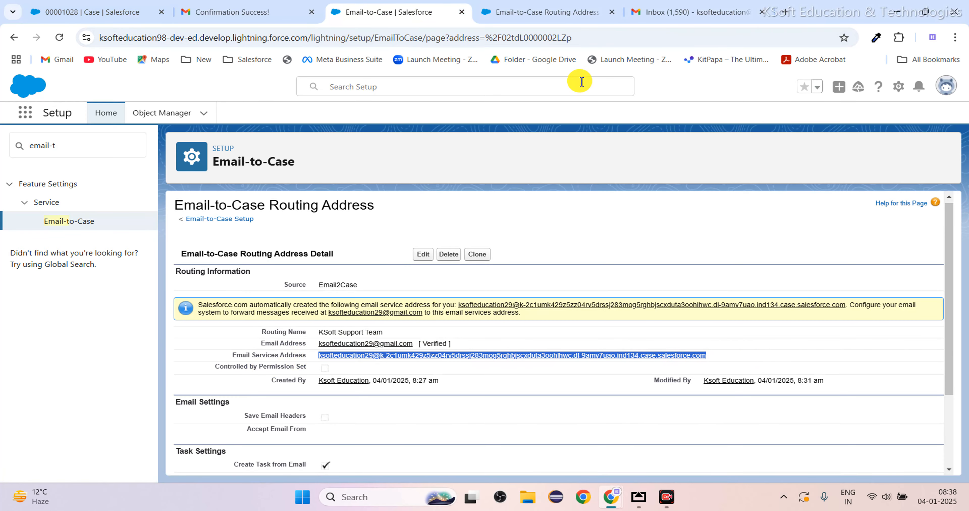
pyautogui.moveTo(613, 497)
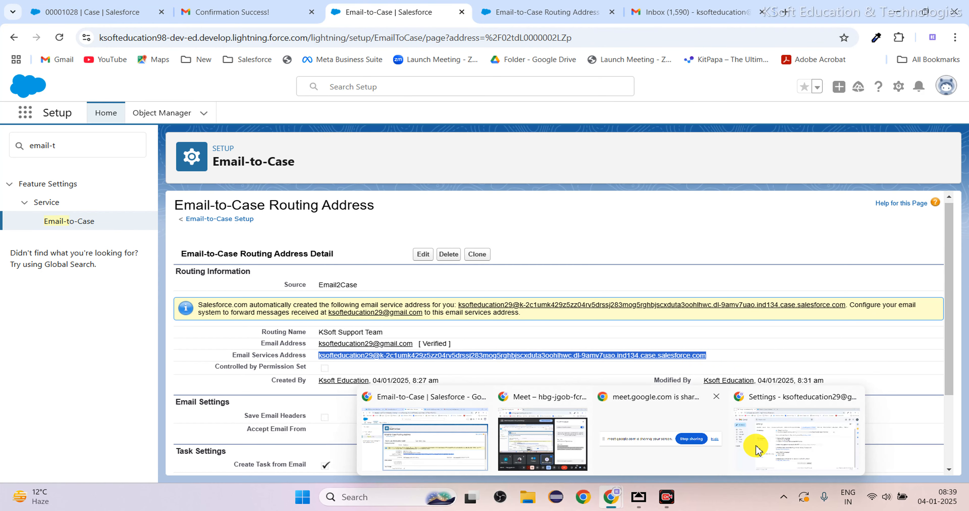
pyautogui.click(788, 444)
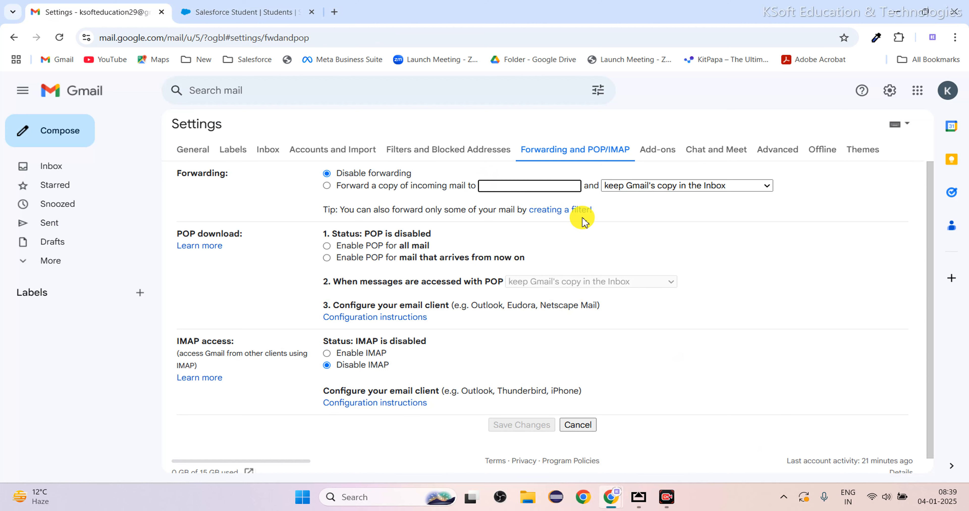
# Step: Select Forward a copy and save, dismiss the missing-address warning, and go back to General settings
pyautogui.click(553, 148)
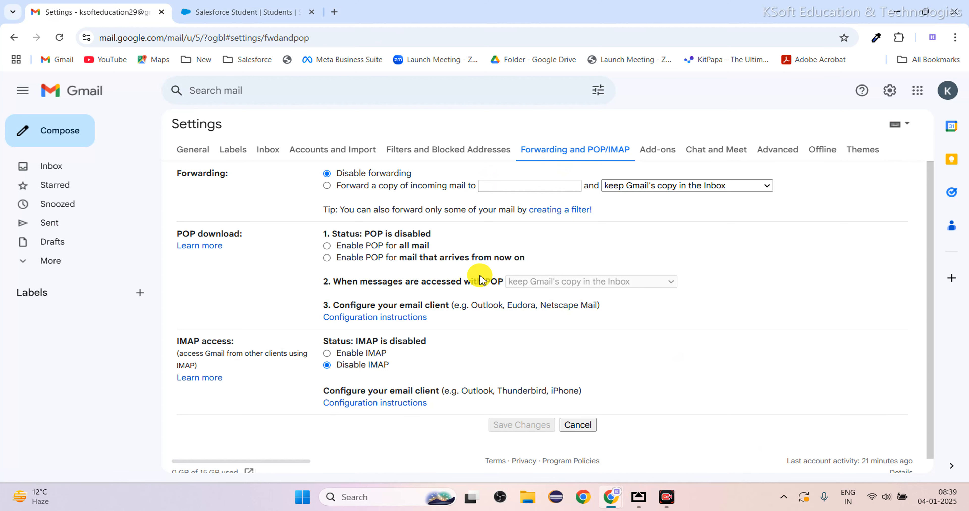
pyautogui.scroll(-2, 480, 276)
pyautogui.scroll(2, 481, 275)
pyautogui.scroll(-1, 480, 280)
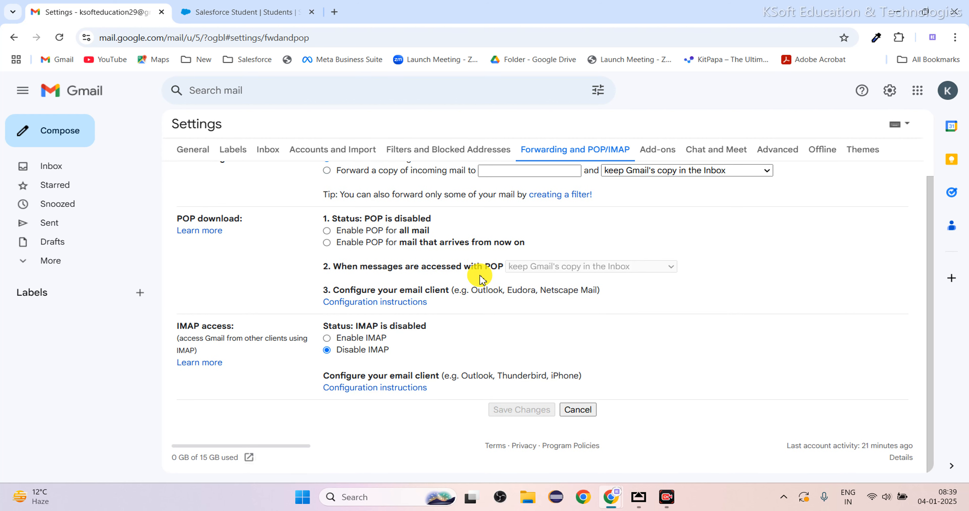
pyautogui.scroll(1, 482, 280)
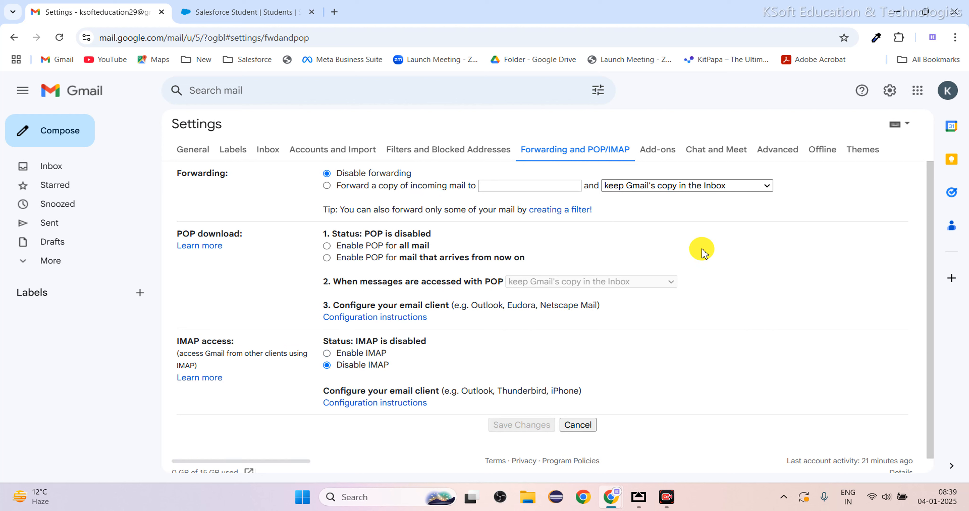
pyautogui.click(326, 185)
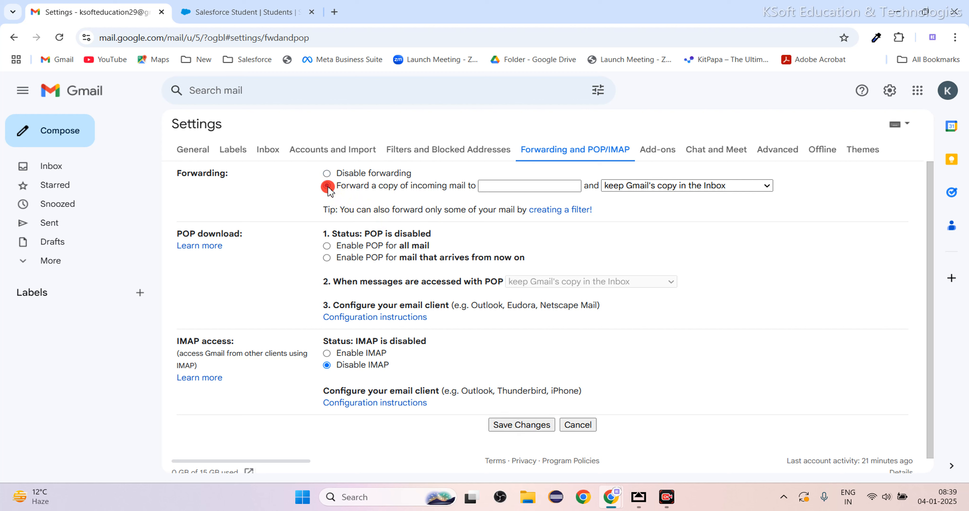
pyautogui.click(522, 425)
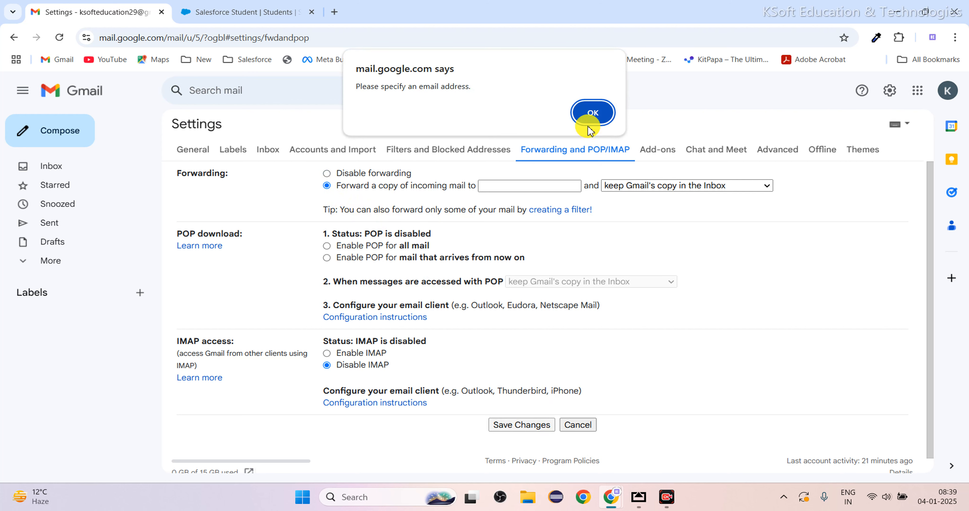
pyautogui.click(593, 113)
pyautogui.scroll(-1, 626, 314)
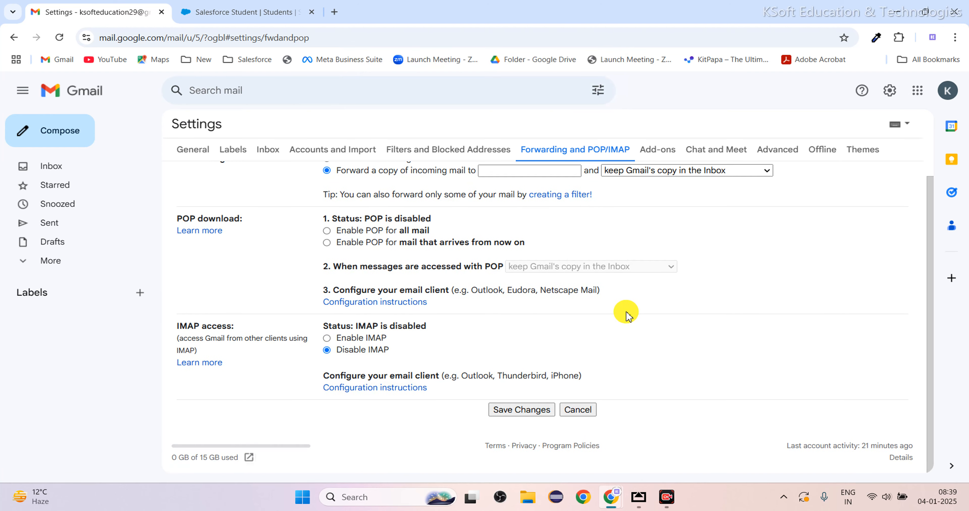
pyautogui.scroll(1, 626, 315)
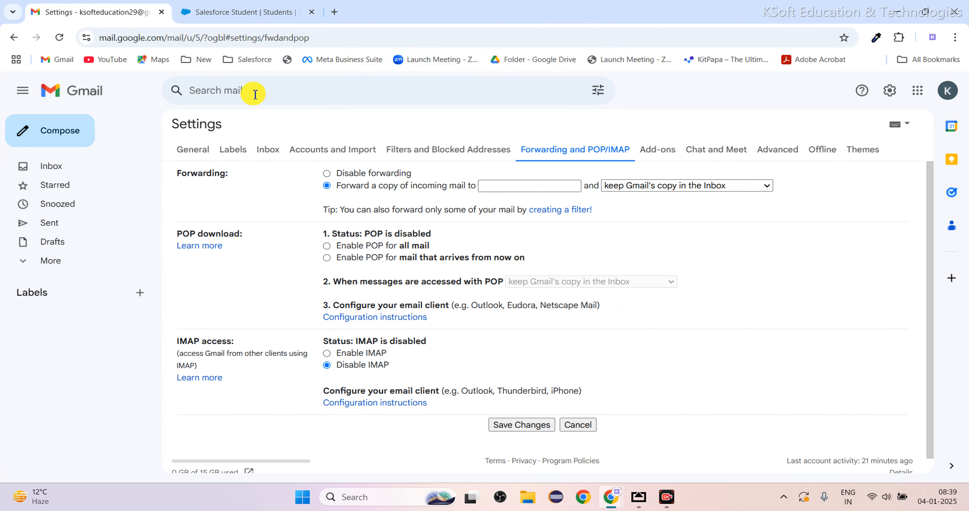
pyautogui.click(13, 38)
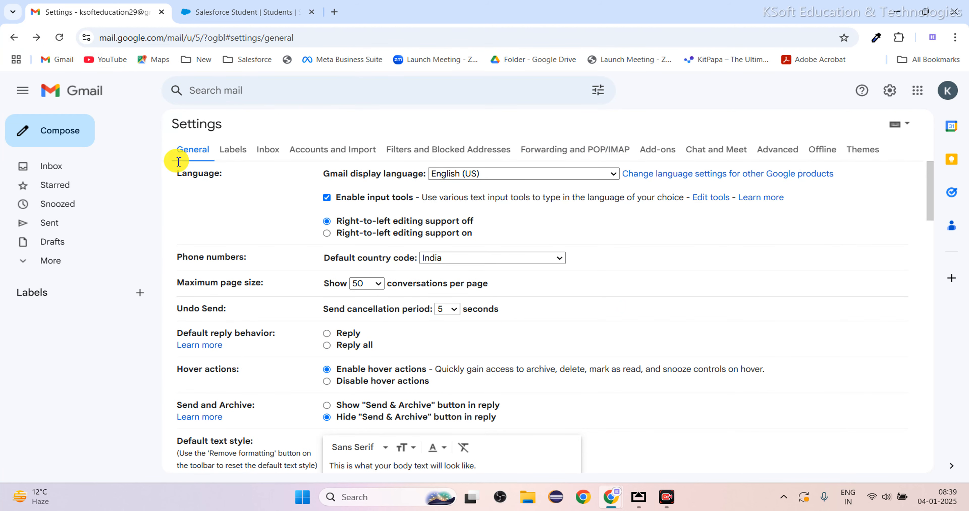
# Step: Go back discarding unsaved changes, then reopen Gmail settings at Forwarding and POP/IMAP
pyautogui.click(14, 37)
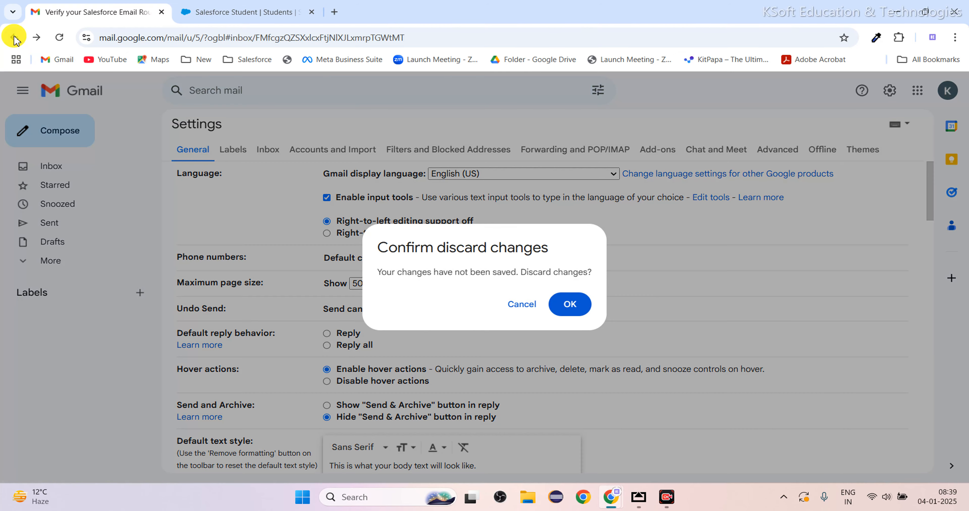
pyautogui.click(569, 304)
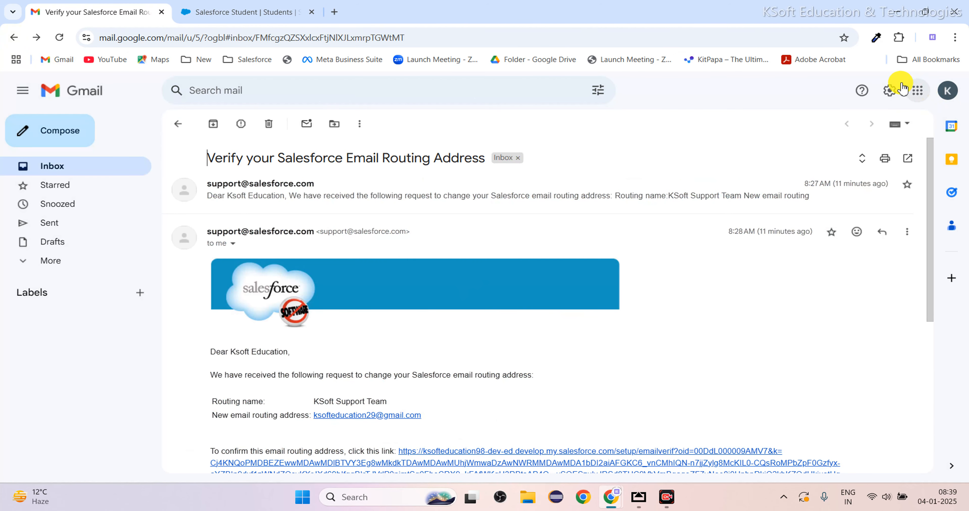
pyautogui.click(890, 94)
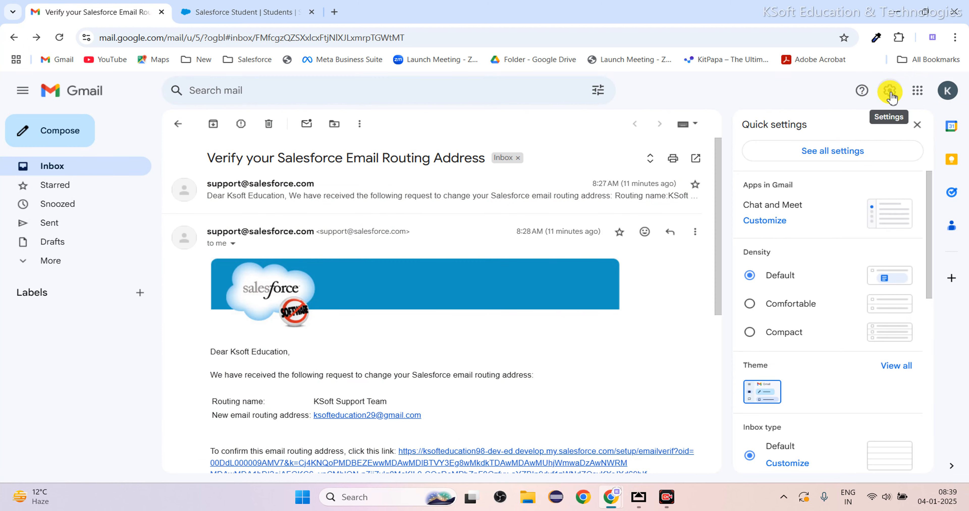
pyautogui.click(827, 152)
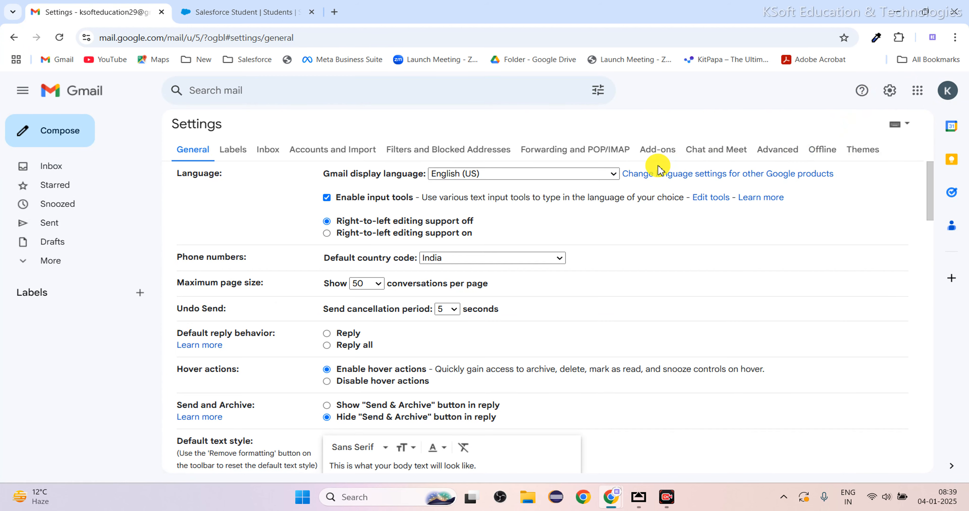
pyautogui.click(579, 146)
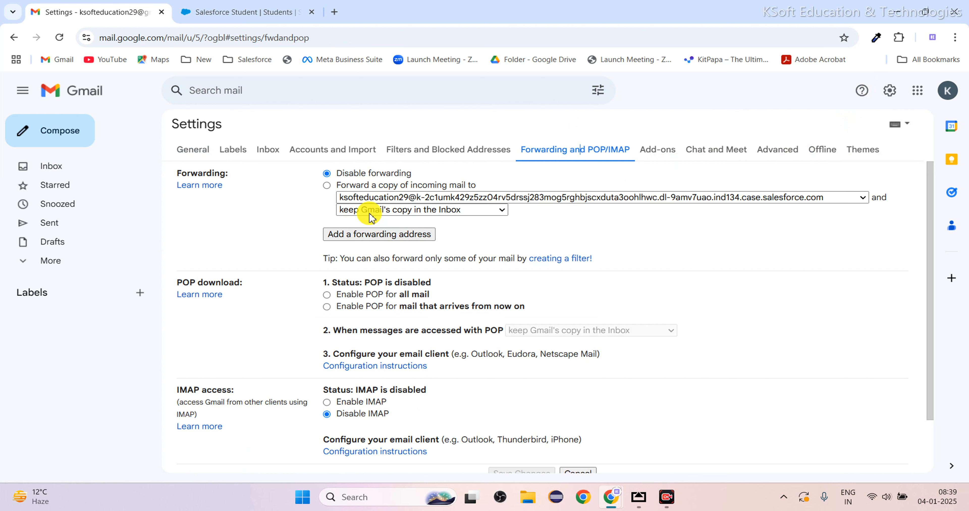
# Step: Forward a copy of incoming mail to the Salesforce Email Services Address, keeping Gmail's copy, save, and reload the inbox
pyautogui.click(326, 186)
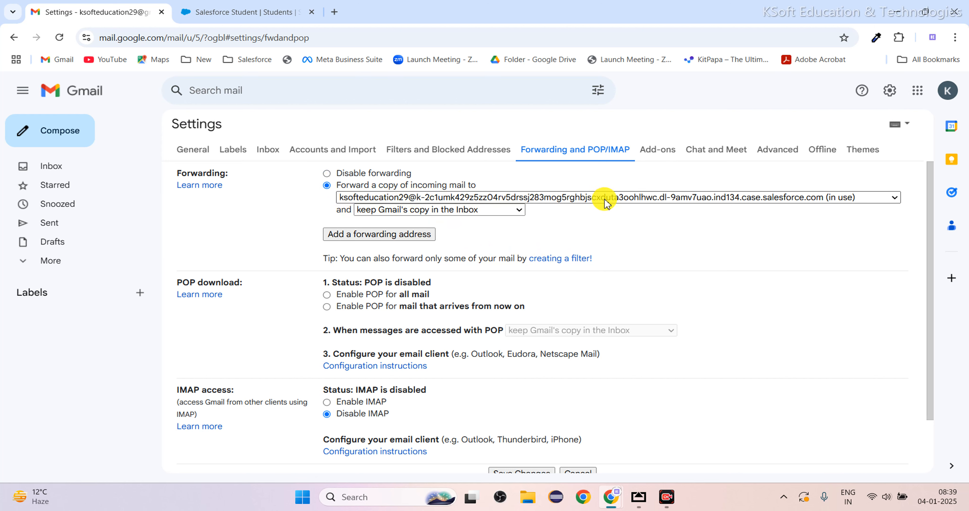
pyautogui.scroll(-2, 415, 437)
pyautogui.scroll(2, 525, 367)
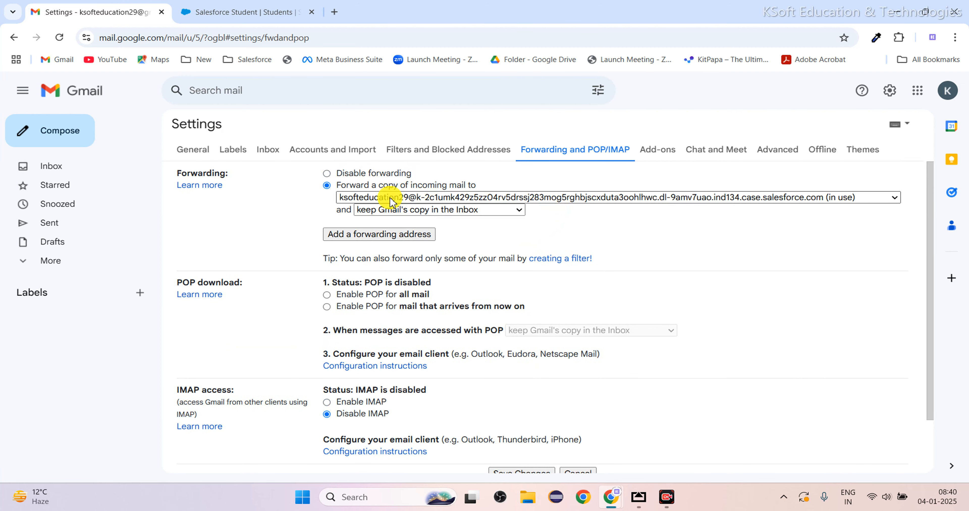
pyautogui.click(327, 174)
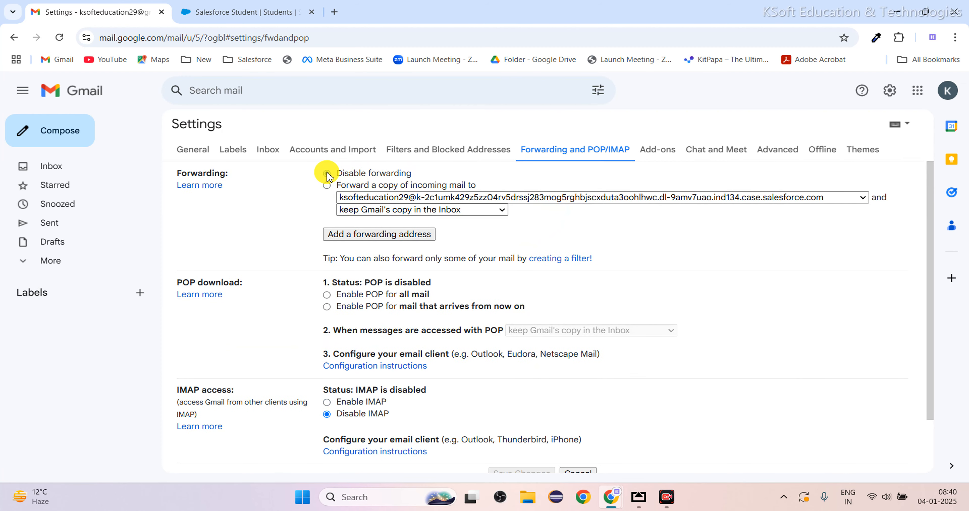
pyautogui.click(327, 186)
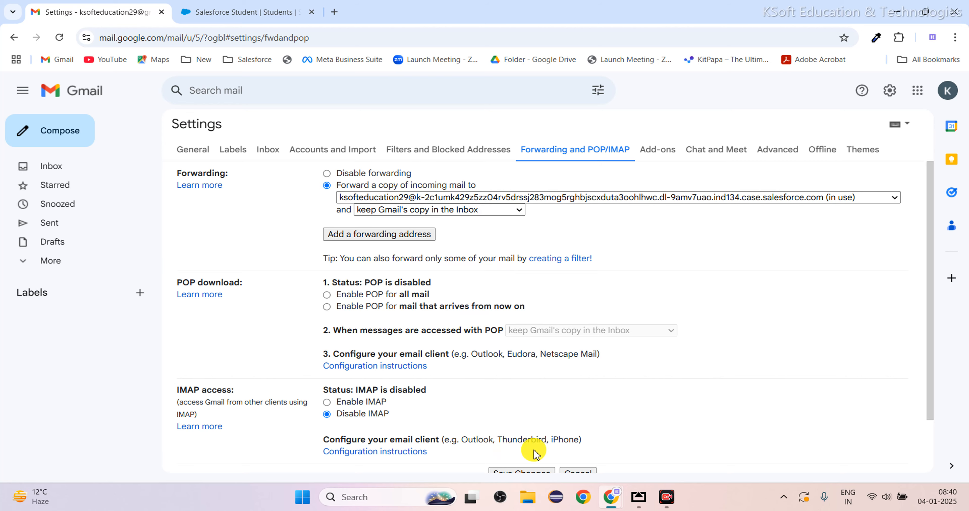
pyautogui.scroll(-2, 534, 453)
pyautogui.click(518, 412)
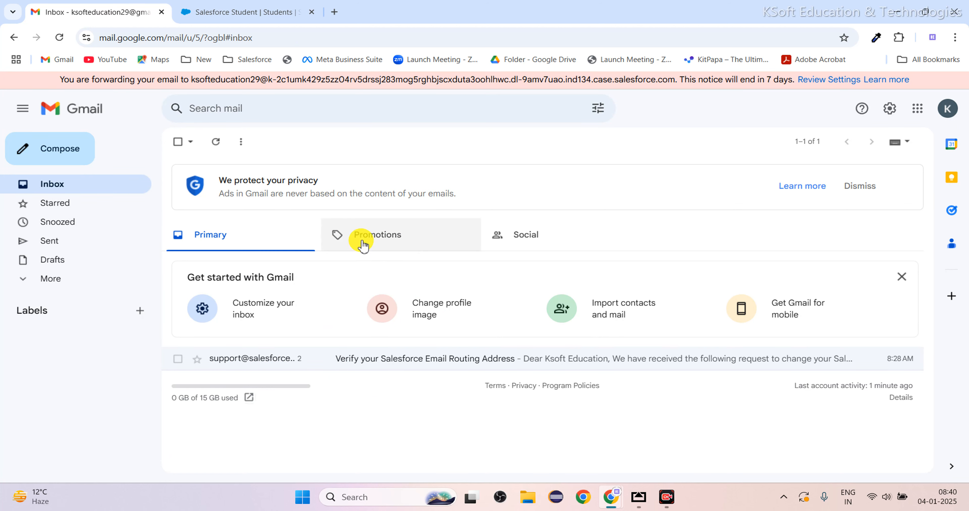
pyautogui.click(59, 37)
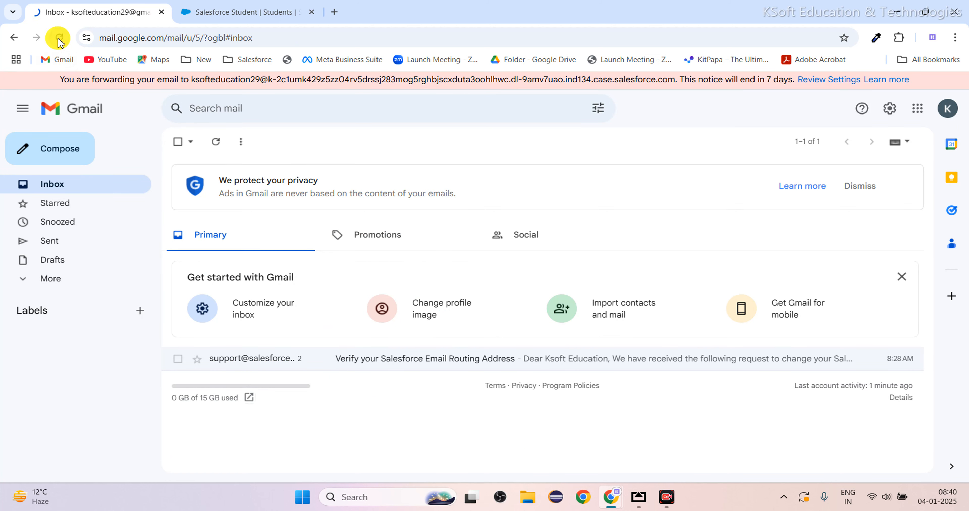
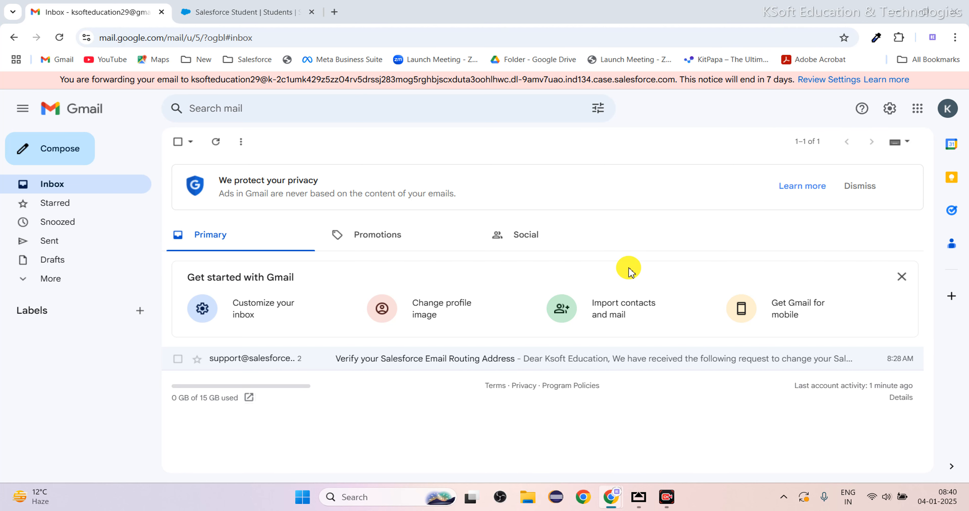
# Step: Go back to the forwarding account's Gmail inbox and start a blank new message
pyautogui.moveTo(611, 496)
pyautogui.click(427, 450)
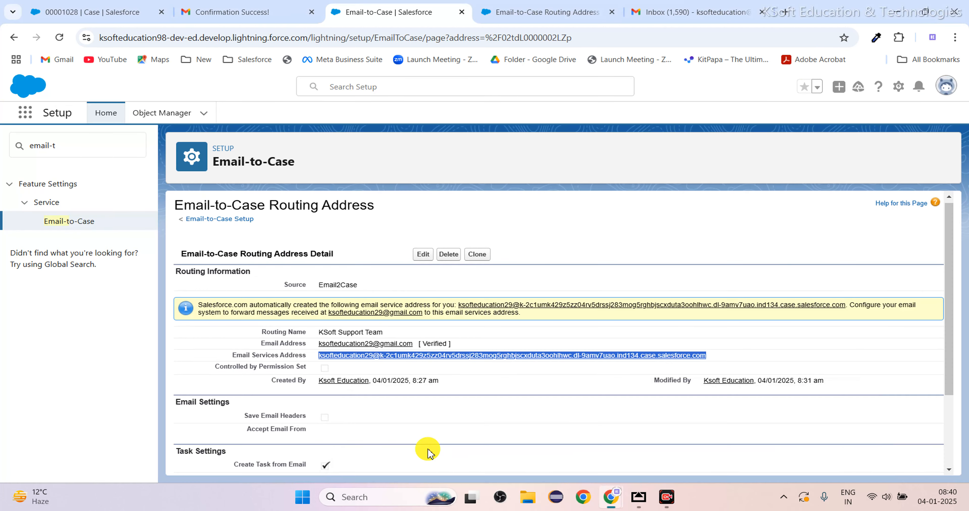
pyautogui.click(695, 22)
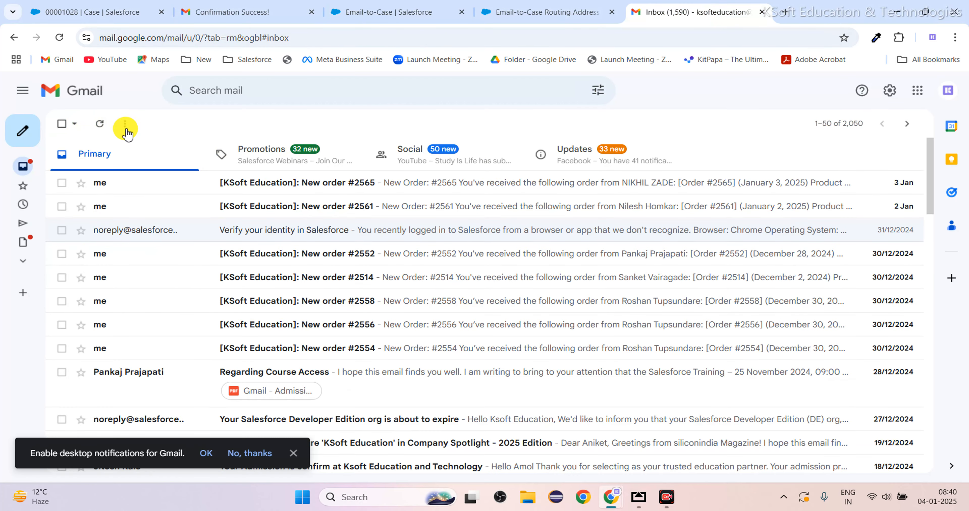
pyautogui.click(23, 131)
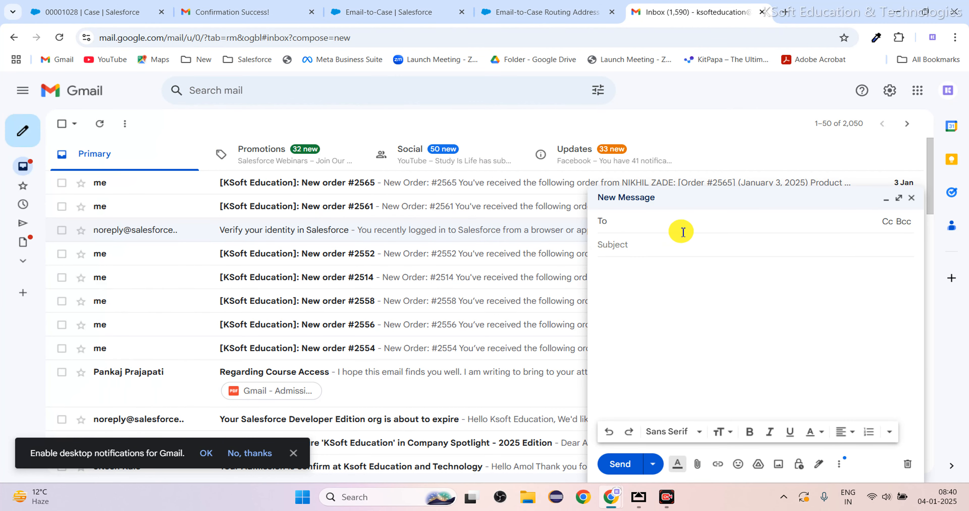
# Step: Address the new email to the suggested Salesforce support address
pyautogui.write('ks')
pyautogui.write('fot')
pyautogui.press('BackSpace')
pyautogui.press('BackSpace')
pyautogui.press('BackSpace')
pyautogui.press('Return')
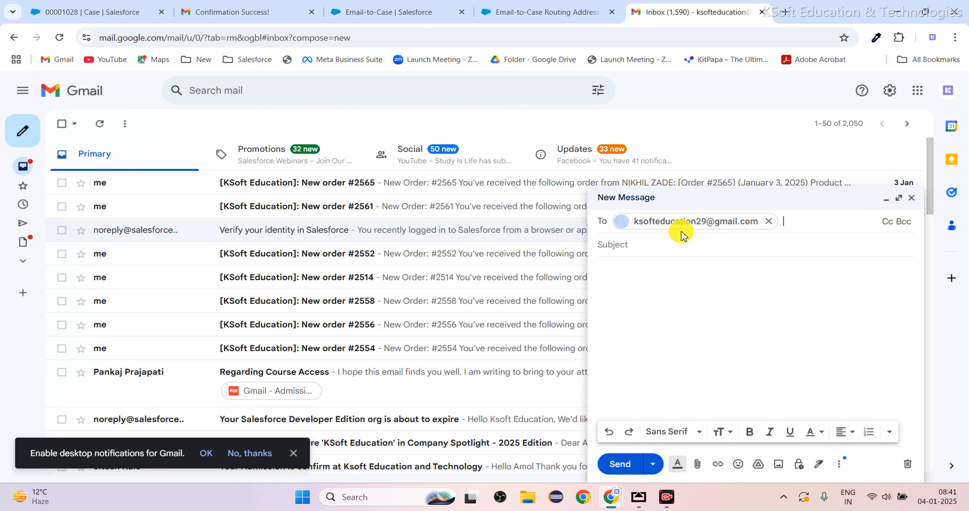
pyautogui.click(668, 324)
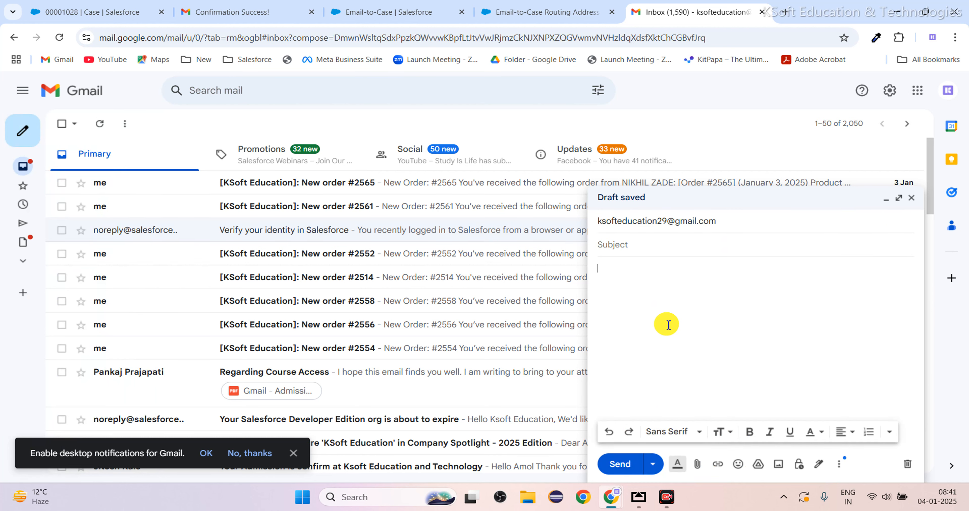
# Step: Send it with subject 'Email To Case Testing' and body 'Installation Issue, hardware issue'
pyautogui.click(639, 251)
pyautogui.write('Email To')
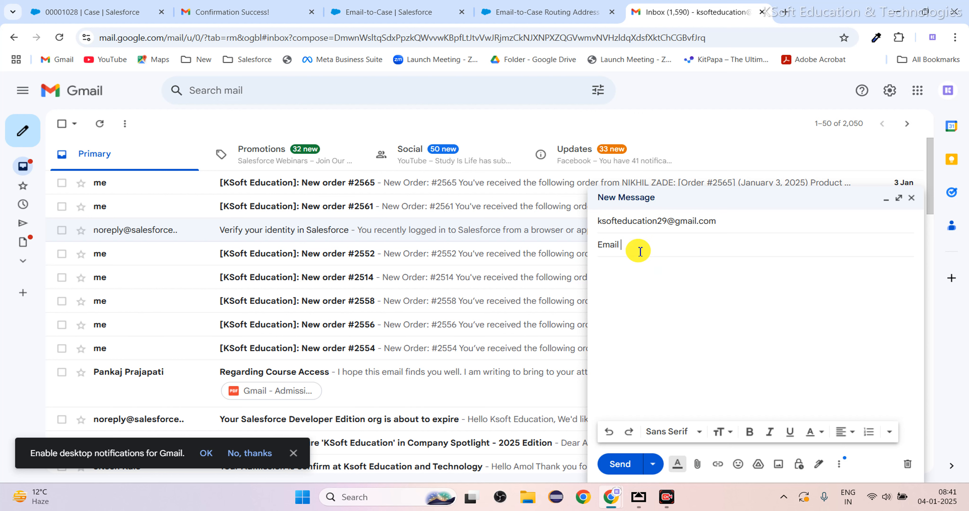
pyautogui.write(' Case Testing')
pyautogui.click(639, 266)
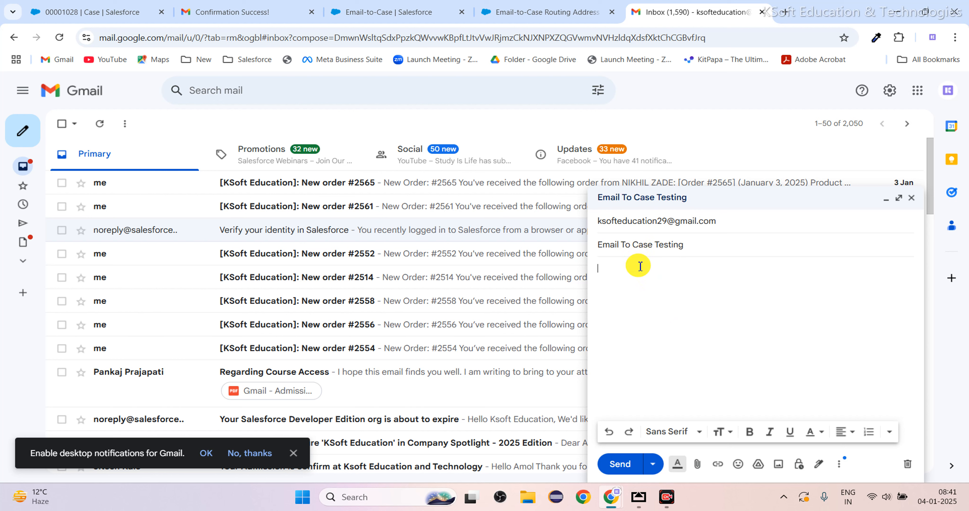
pyautogui.write('Installation Issue, hardware')
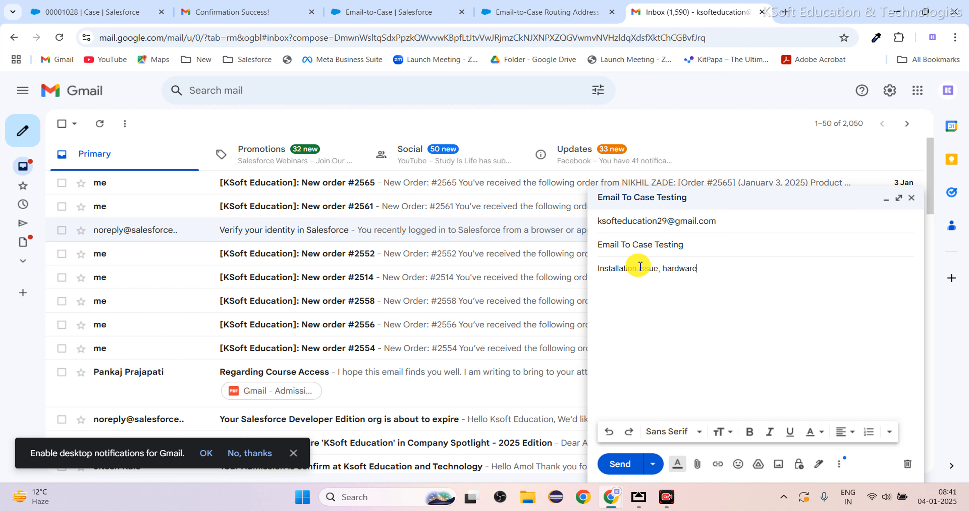
pyautogui.write(' issue')
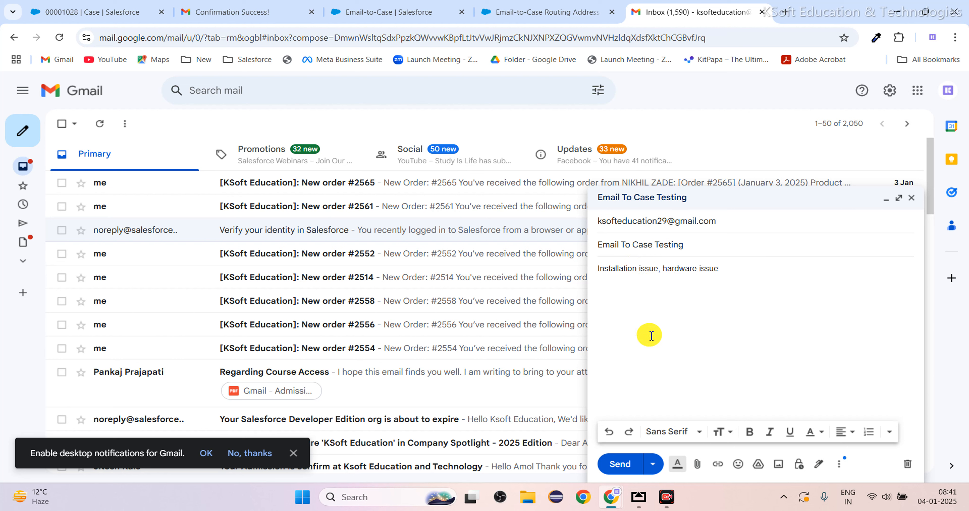
pyautogui.click(627, 463)
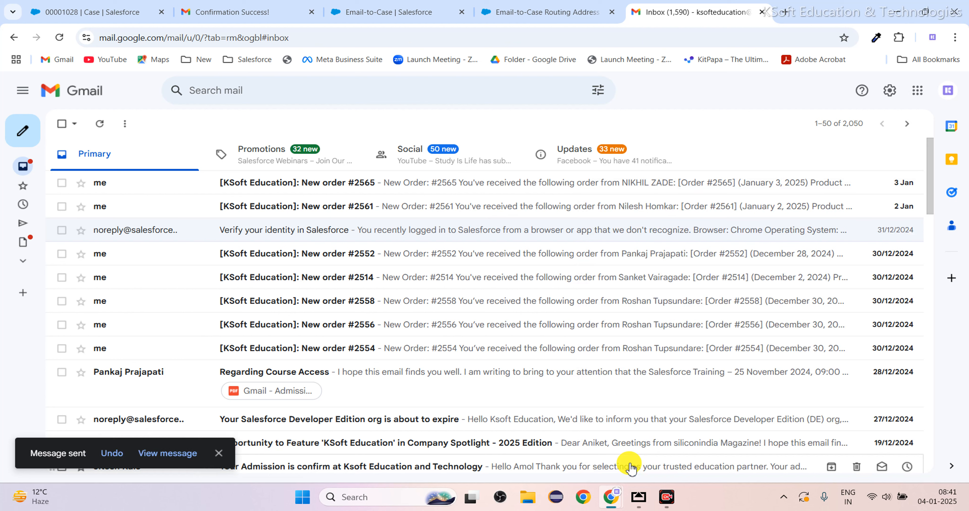
pyautogui.moveTo(612, 497)
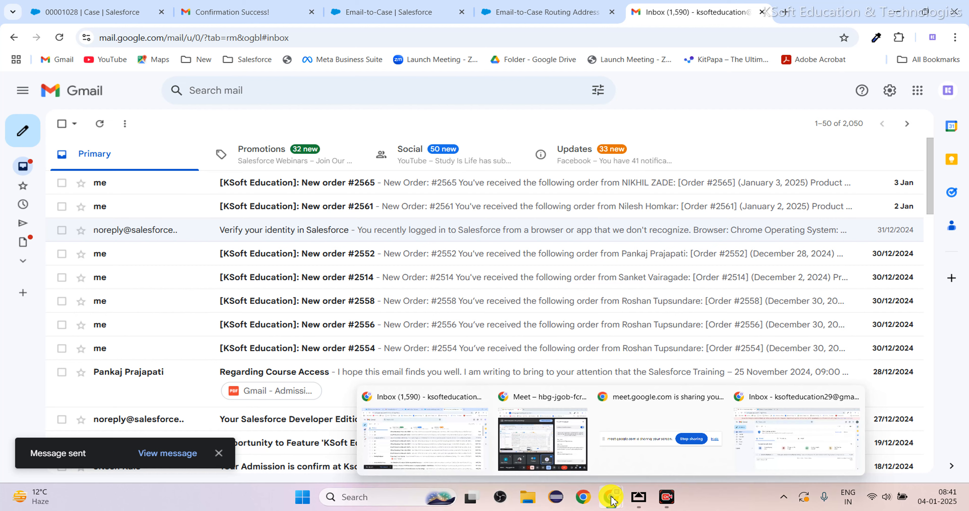
pyautogui.click(420, 466)
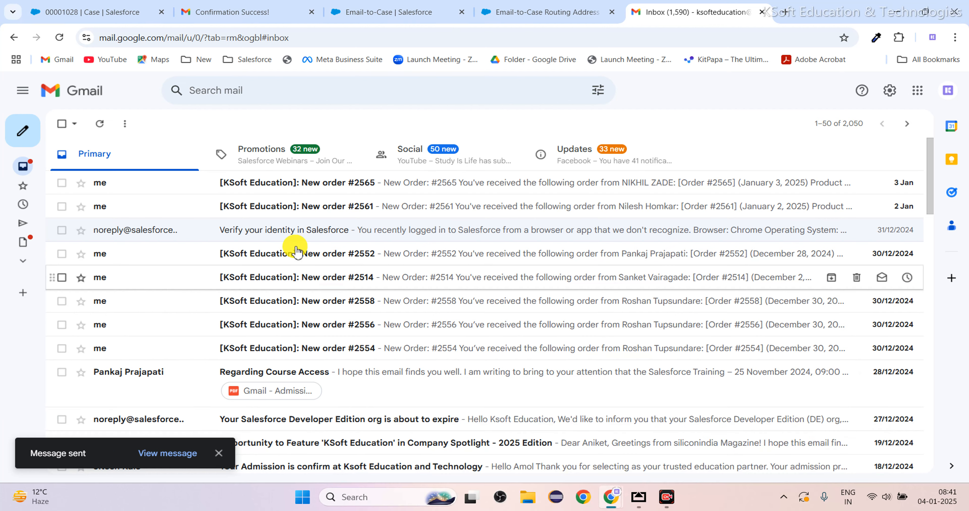
# Step: Refresh All Open Cases in the Service Console and open the new case 00001029
pyautogui.click(100, 18)
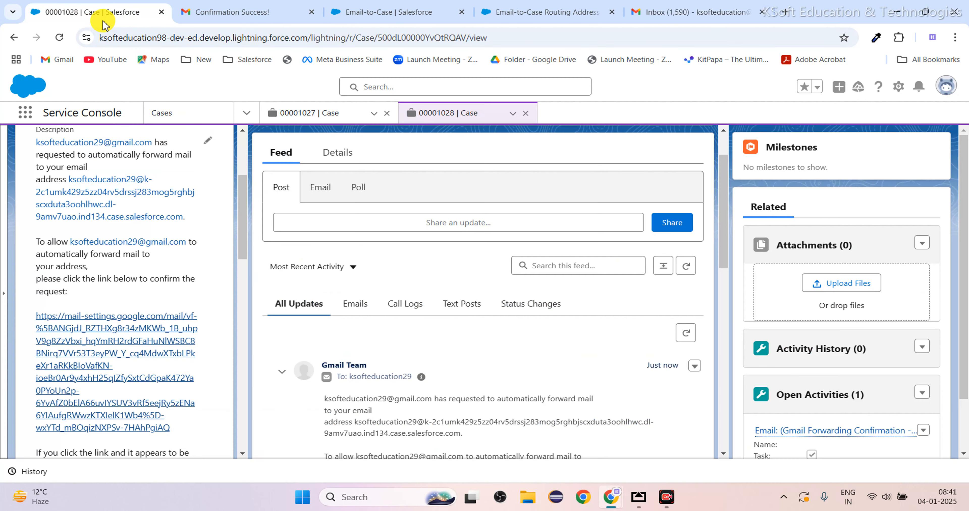
pyautogui.click(166, 109)
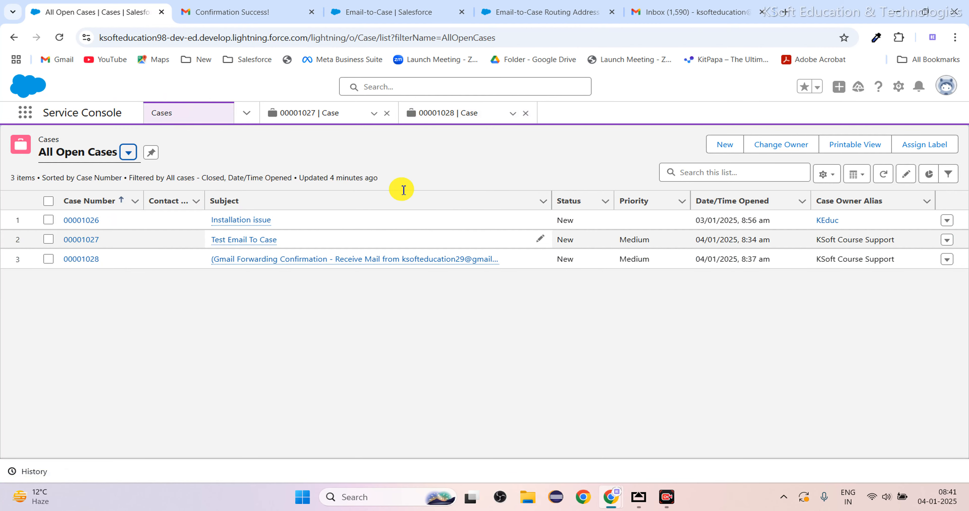
pyautogui.click(882, 175)
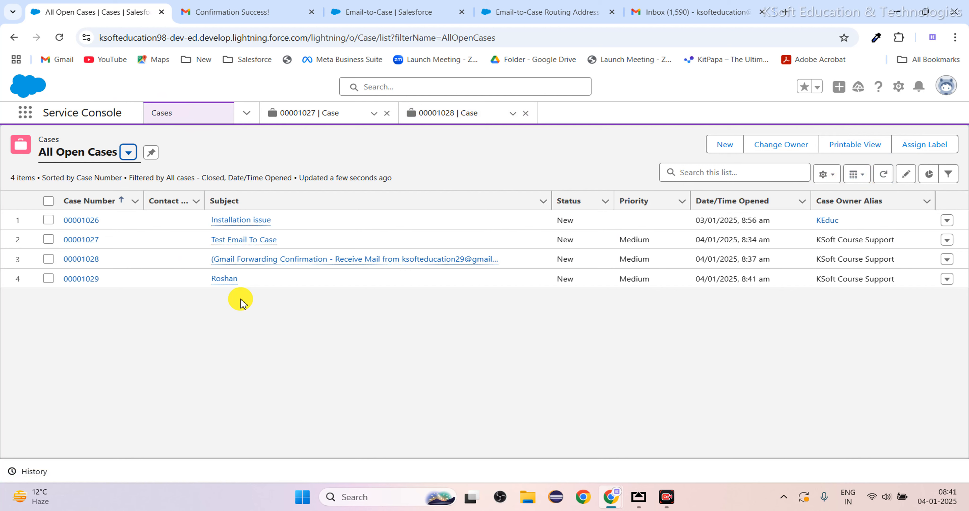
pyautogui.click(92, 279)
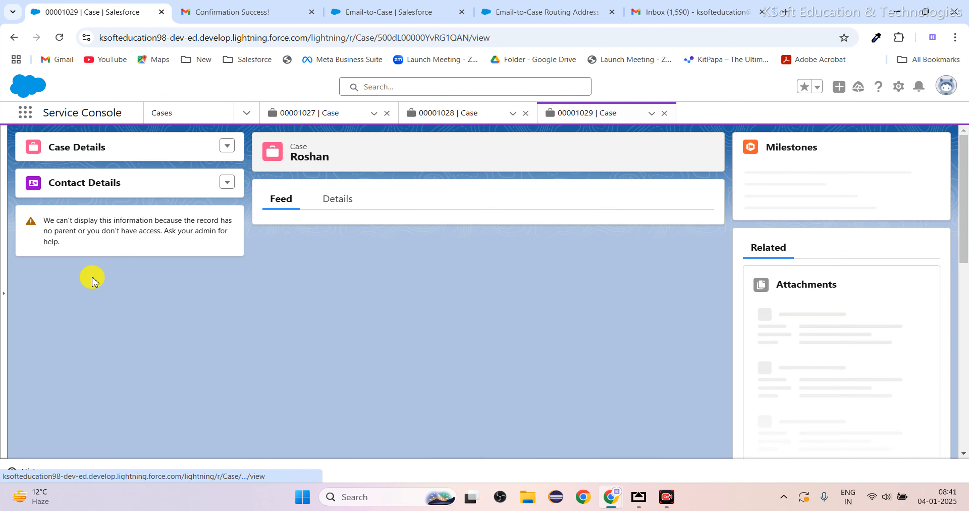
pyautogui.scroll(-2, 401, 372)
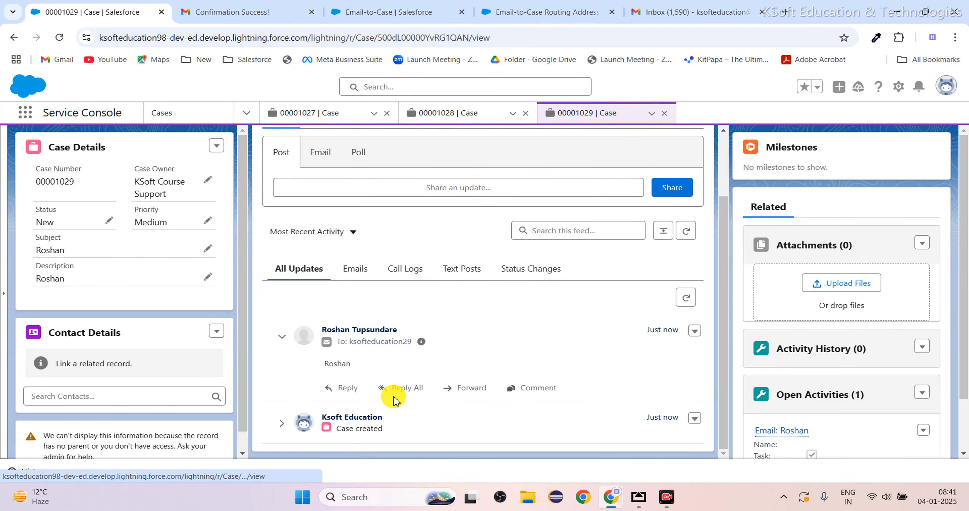
pyautogui.scroll(3, 394, 400)
# Step: Review case 00001029's Details fields, including its web email, then go back to All Open Cases
pyautogui.click(333, 200)
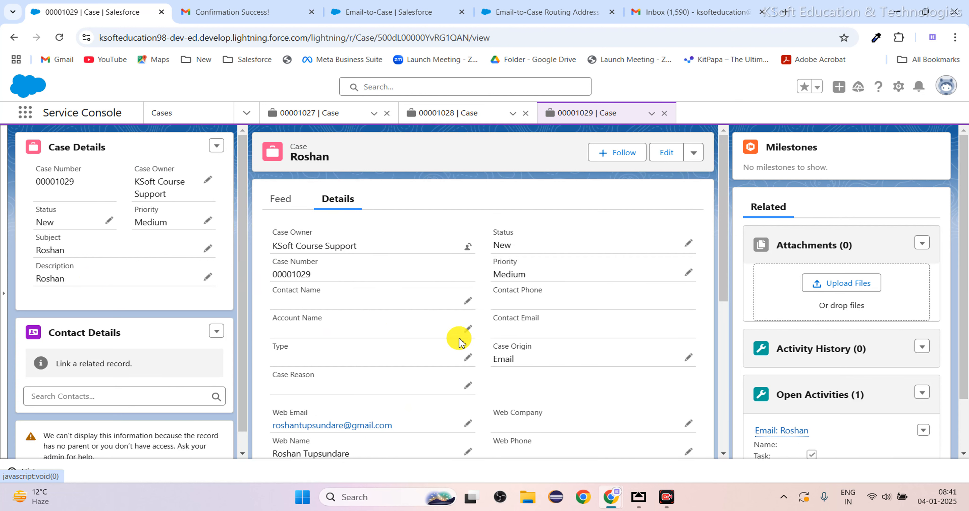
pyautogui.scroll(-8, 487, 373)
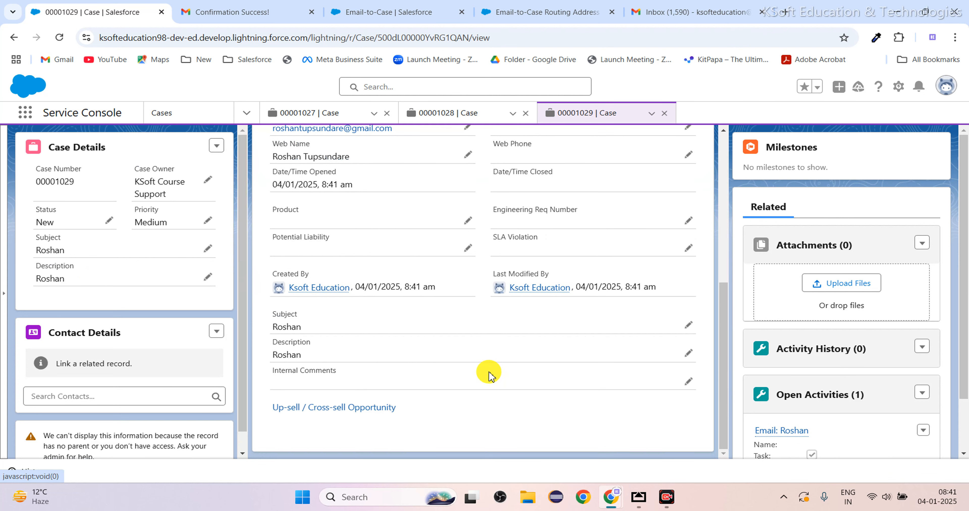
pyautogui.scroll(2, 489, 376)
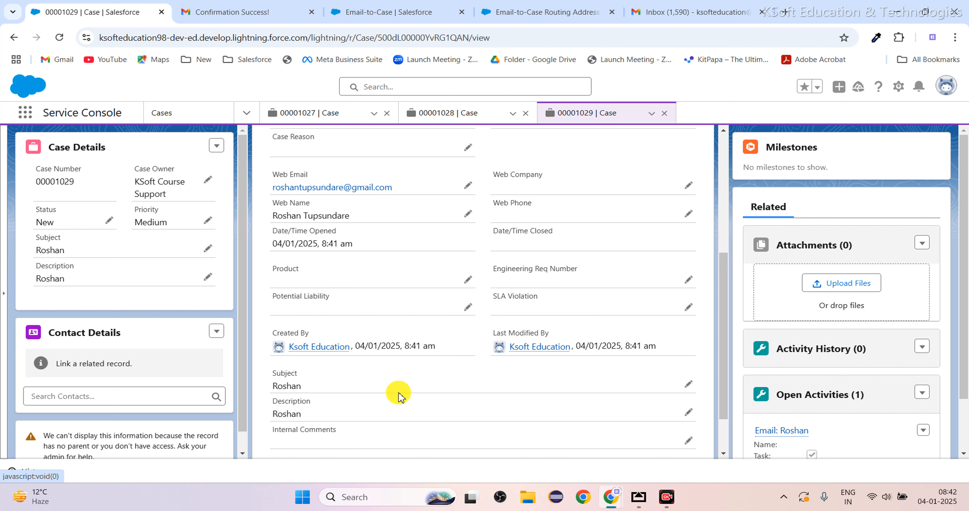
pyautogui.scroll(5, 489, 335)
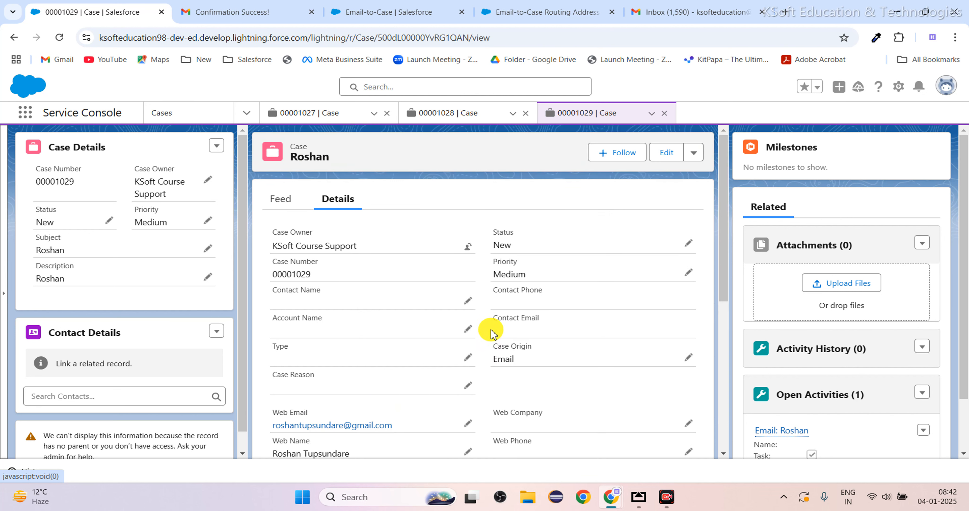
pyautogui.scroll(-3, 490, 333)
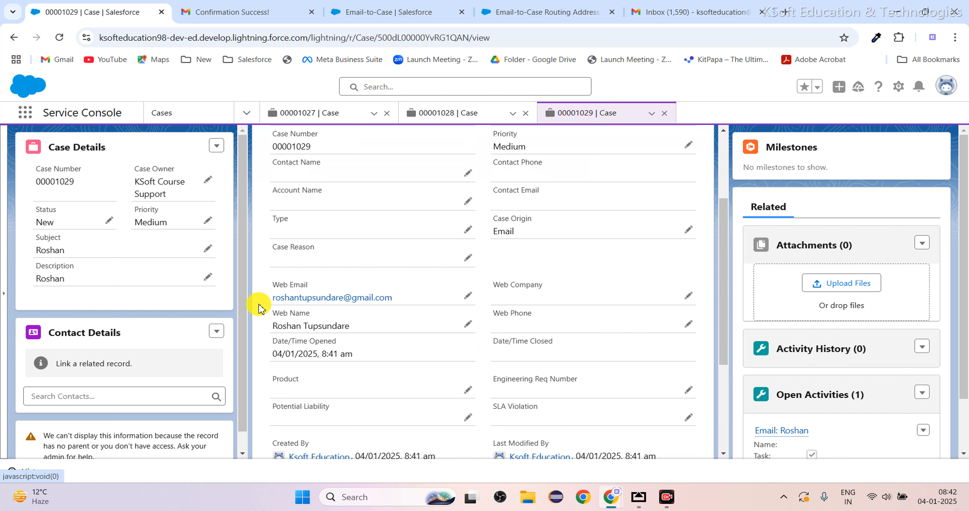
pyautogui.moveTo(256, 302); pyautogui.dragTo(399, 306)
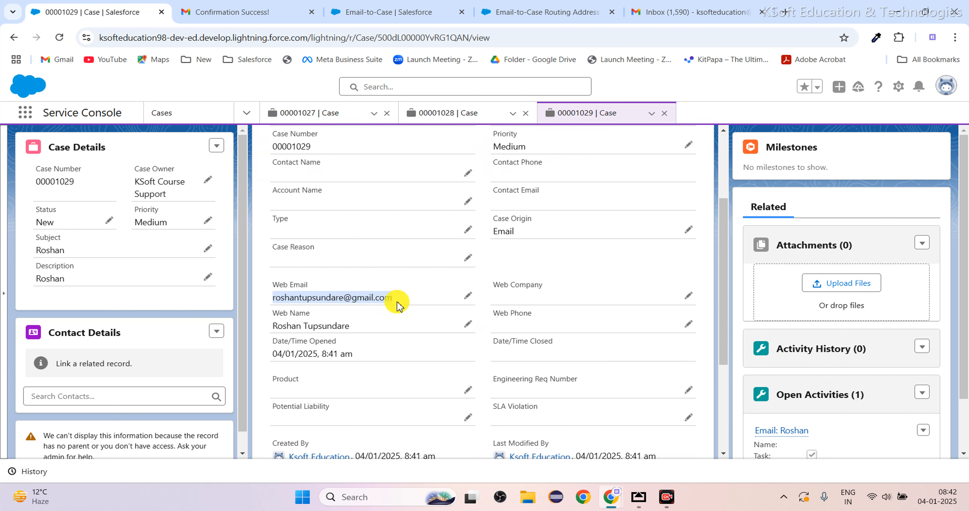
pyautogui.click(264, 324)
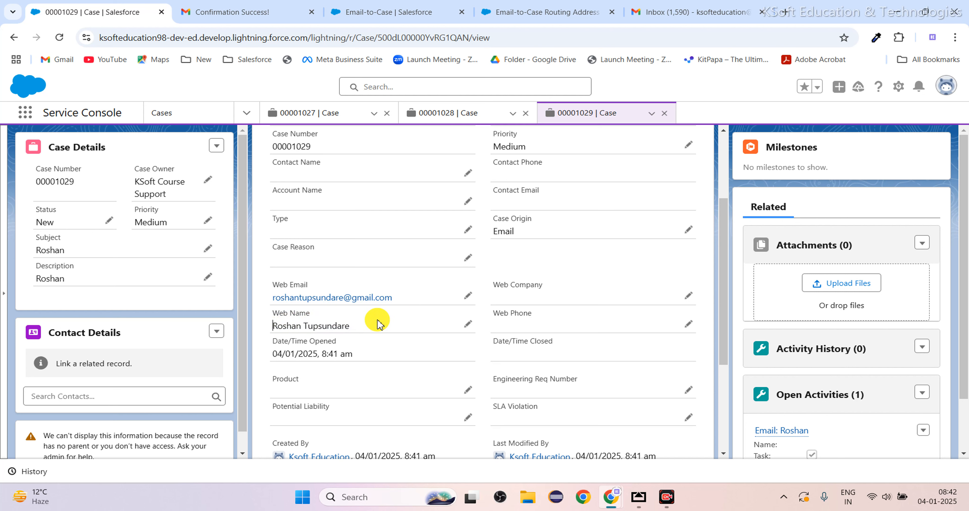
pyautogui.scroll(-4, 461, 376)
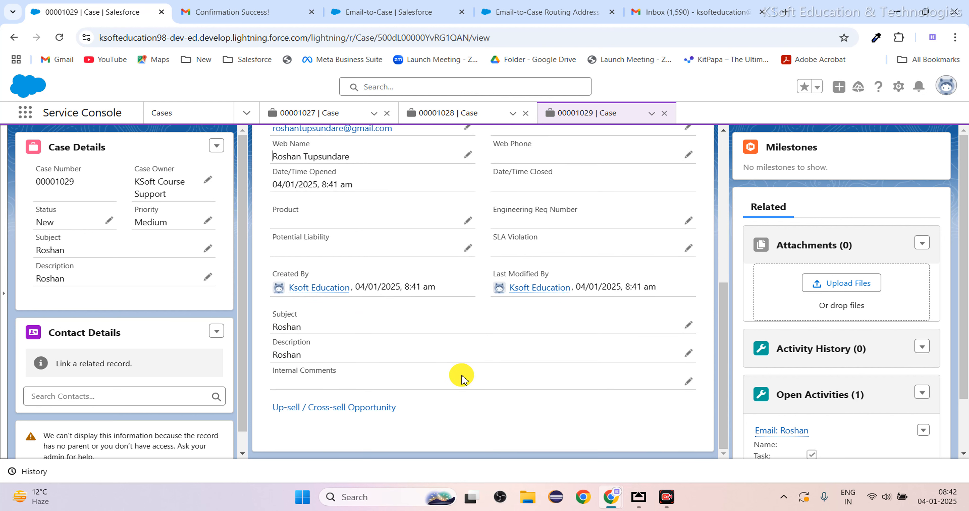
pyautogui.scroll(7, 462, 376)
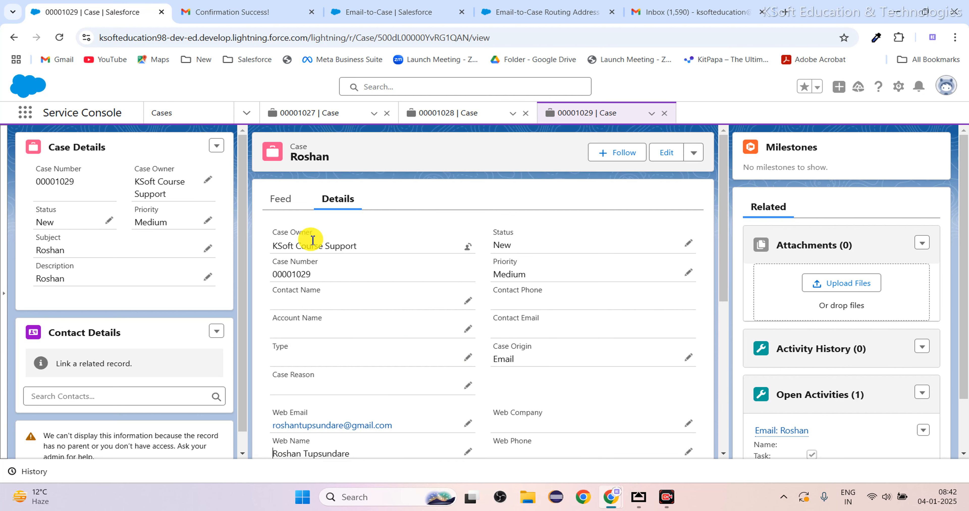
pyautogui.click(162, 116)
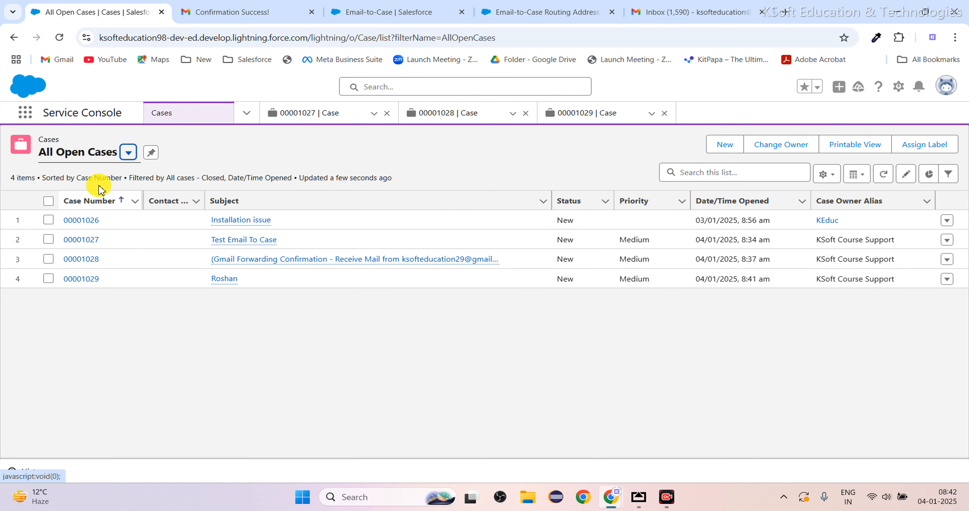
# Step: Refresh the list, open case 00001030's Details, and begin inline editing its Status
pyautogui.click(881, 176)
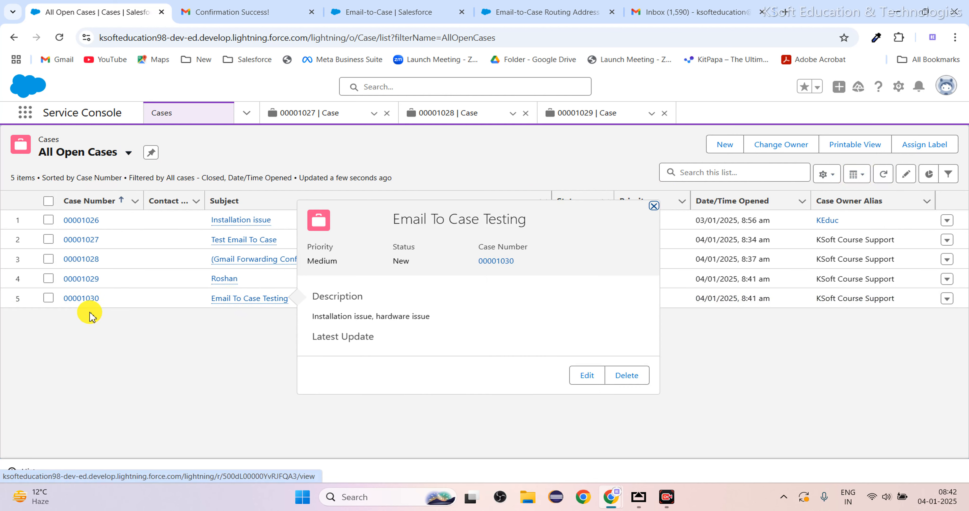
pyautogui.click(78, 299)
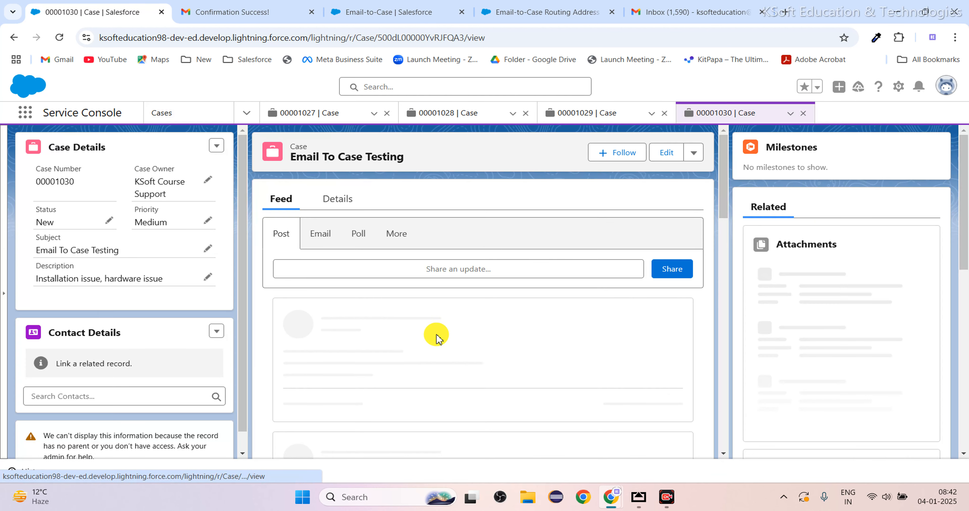
pyautogui.click(338, 199)
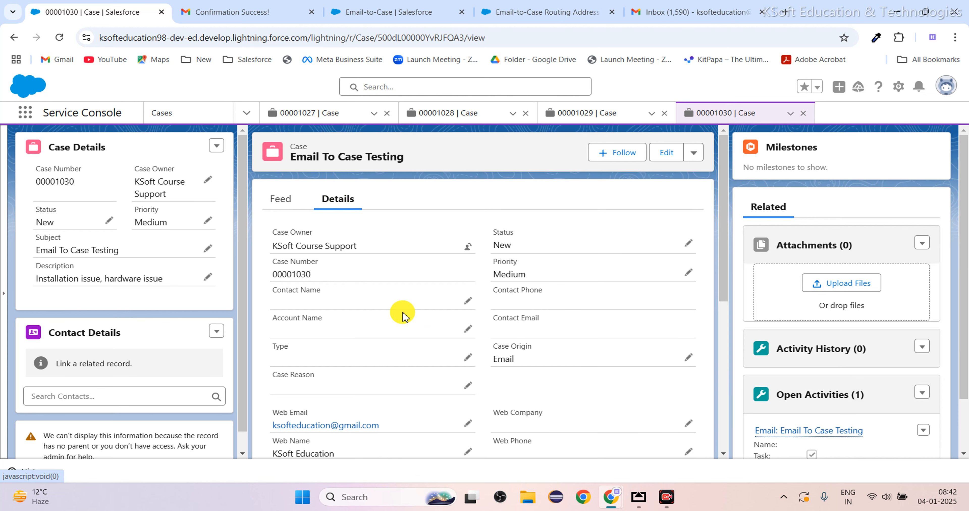
pyautogui.scroll(-6, 396, 312)
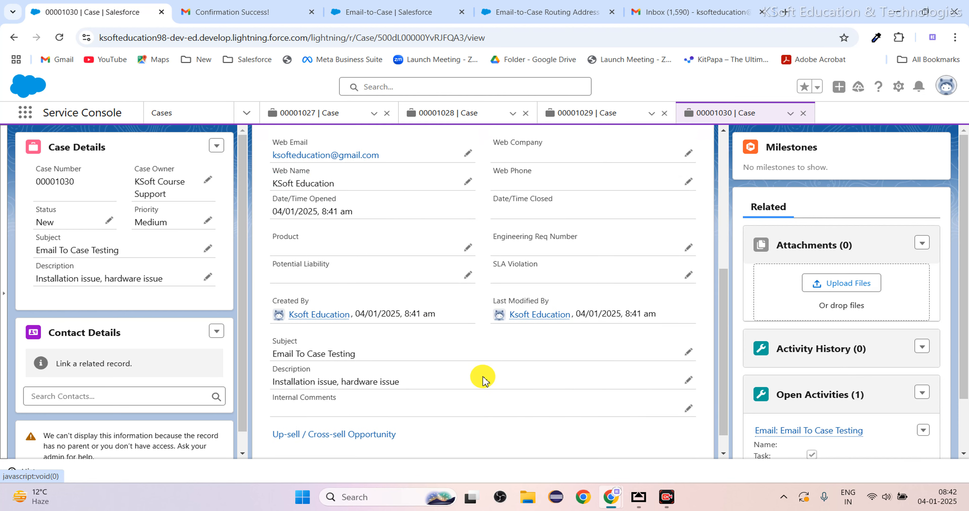
pyautogui.scroll(6, 483, 380)
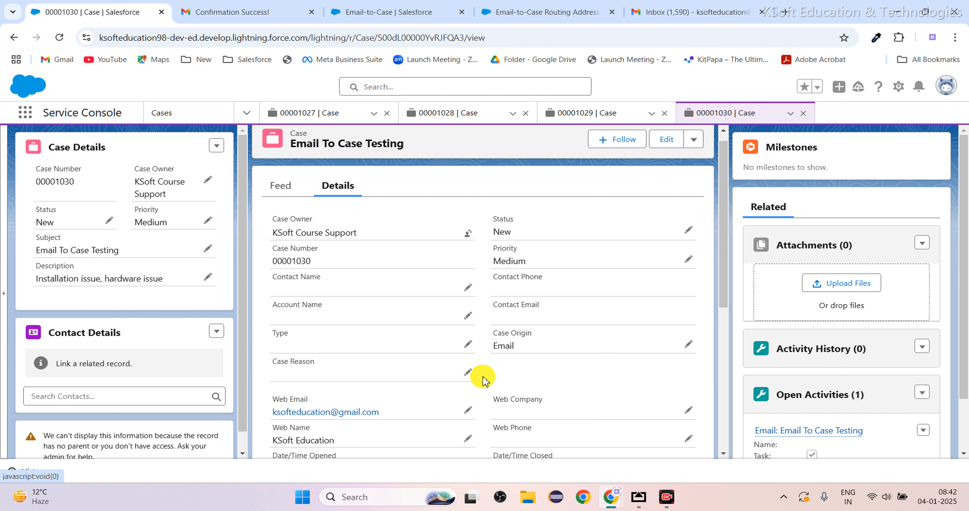
pyautogui.click(689, 230)
pyautogui.click(549, 260)
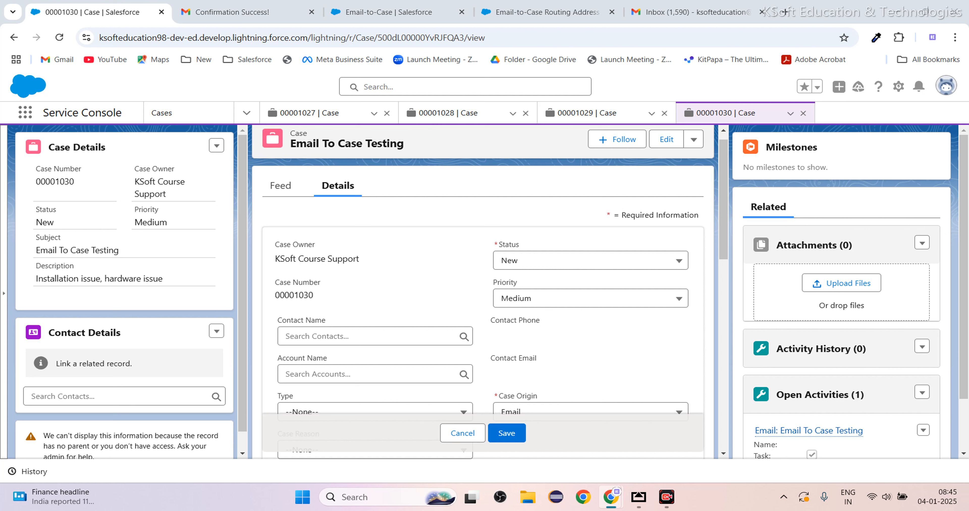
pyautogui.click(615, 268)
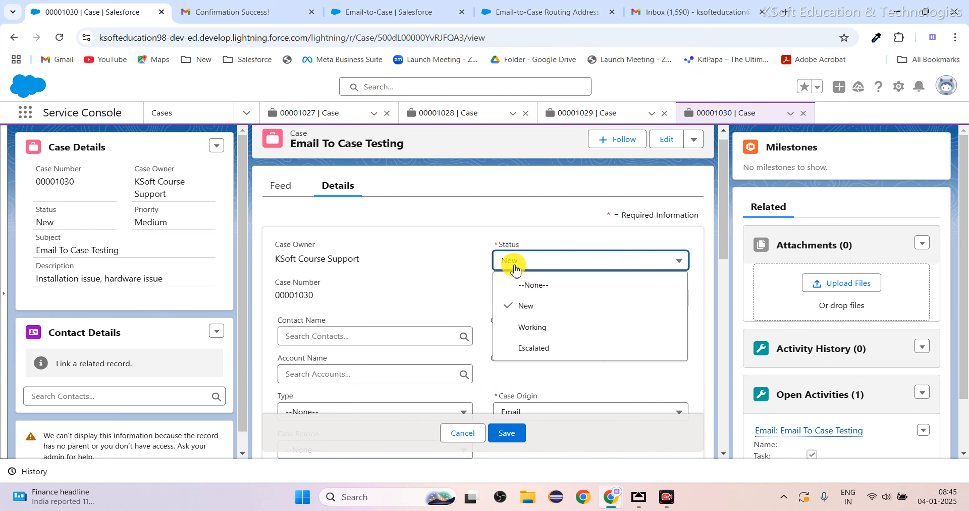
pyautogui.click(465, 273)
# Step: Open the Case object's Status field in Setup to show its picklist values
pyautogui.scroll(1, 648, 303)
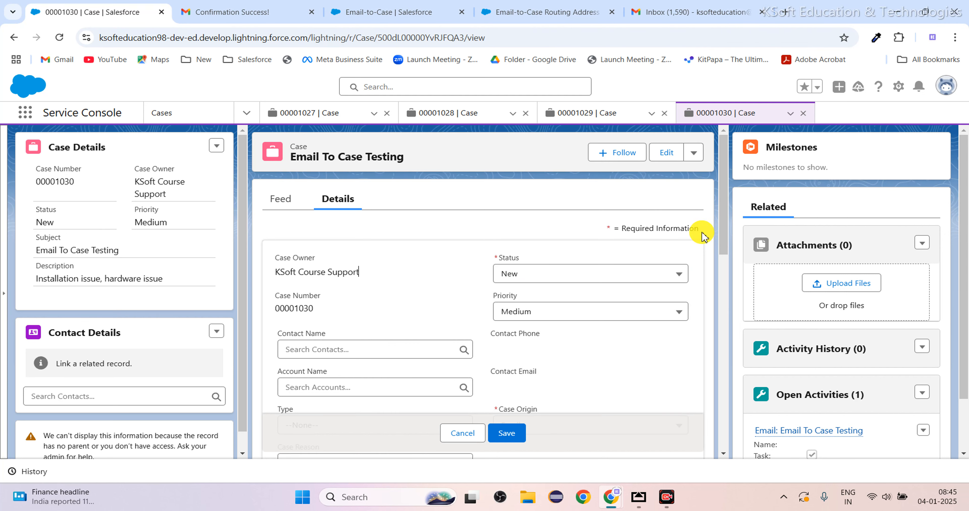
pyautogui.click(897, 94)
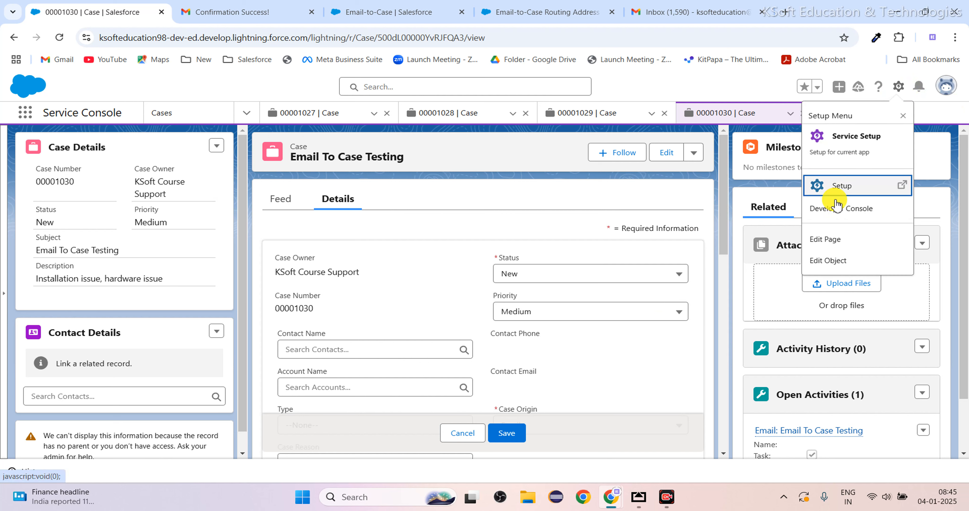
pyautogui.click(848, 258)
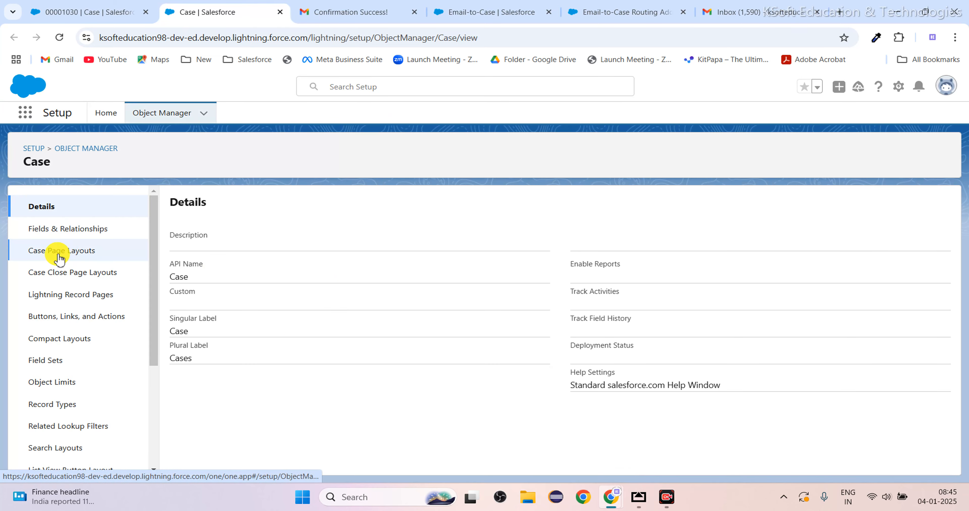
pyautogui.click(59, 230)
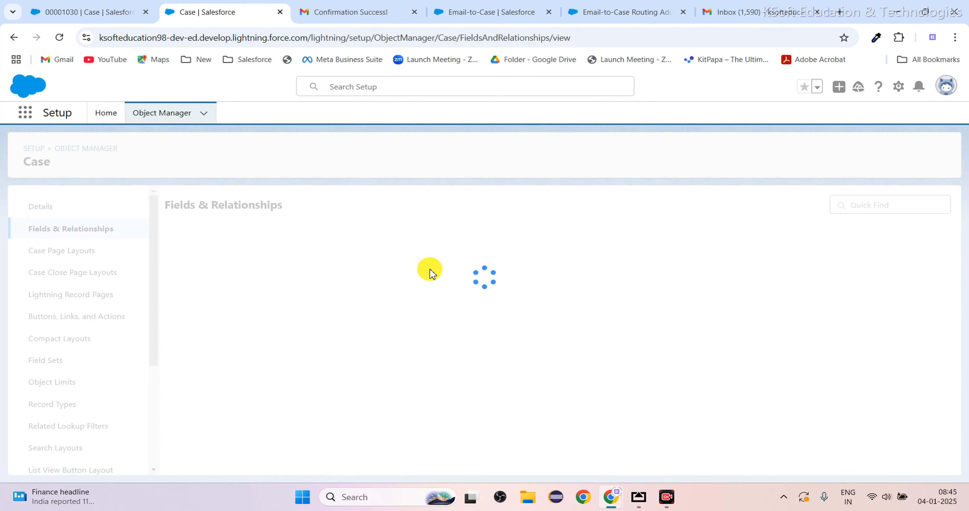
pyautogui.scroll(-3, 408, 341)
pyautogui.scroll(-15, 386, 366)
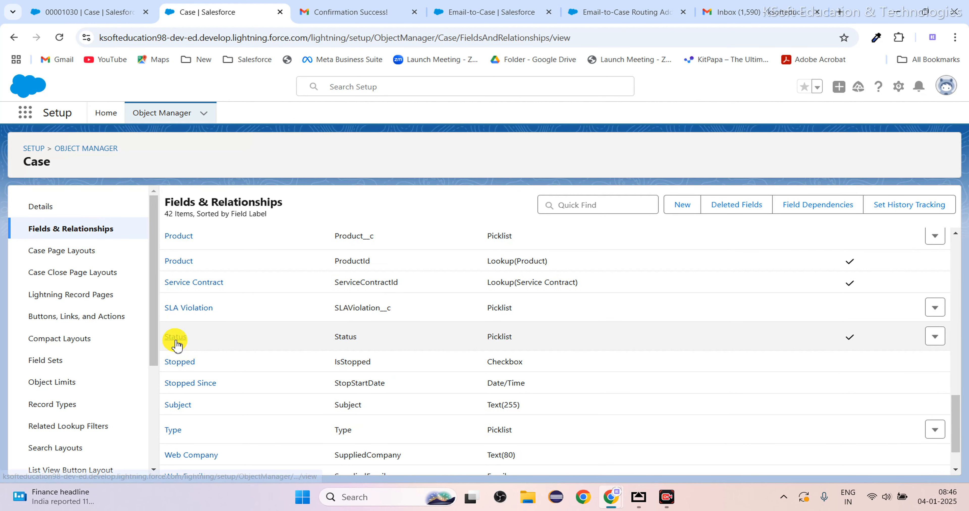
pyautogui.click(174, 337)
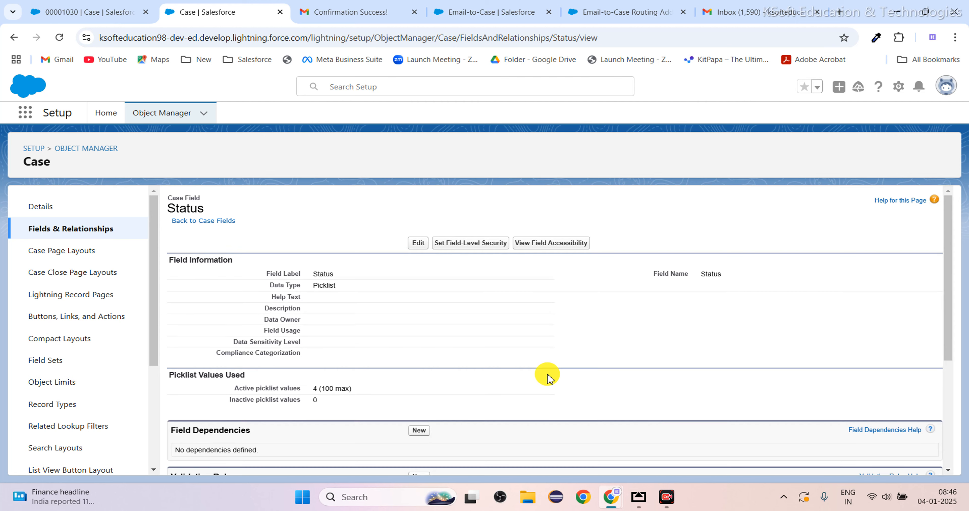
pyautogui.scroll(-5, 547, 377)
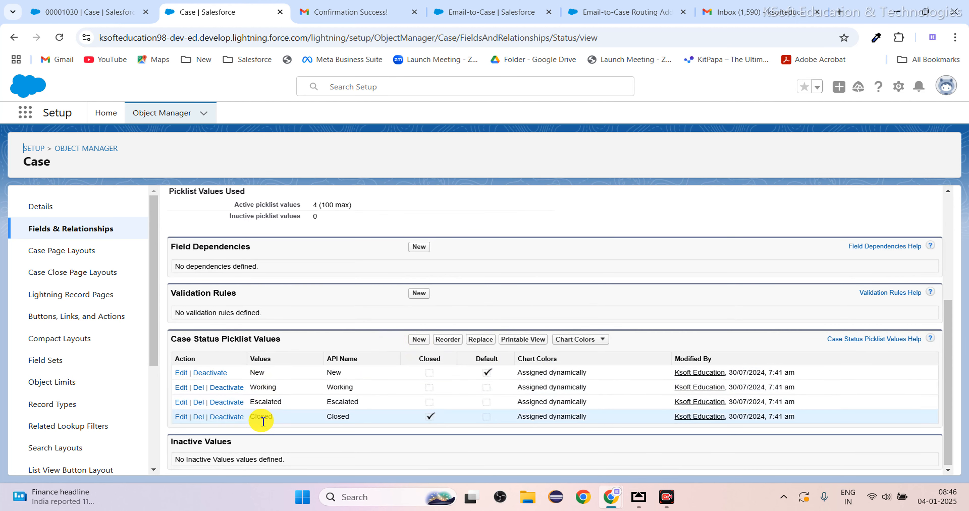
# Step: Enter new Status values Assigned, Resolved and Reopen on separate lines, with some typos
pyautogui.click(418, 339)
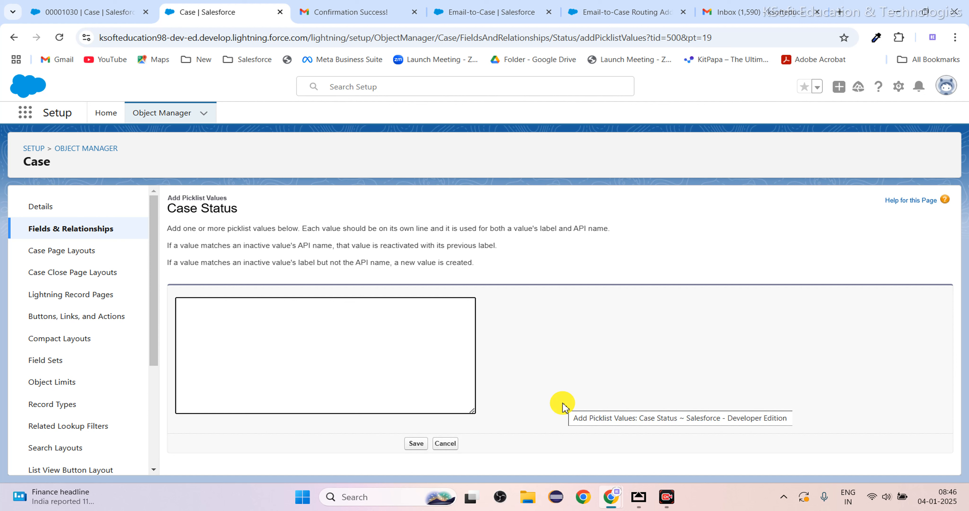
pyautogui.write('Assigned')
pyautogui.press('Return')
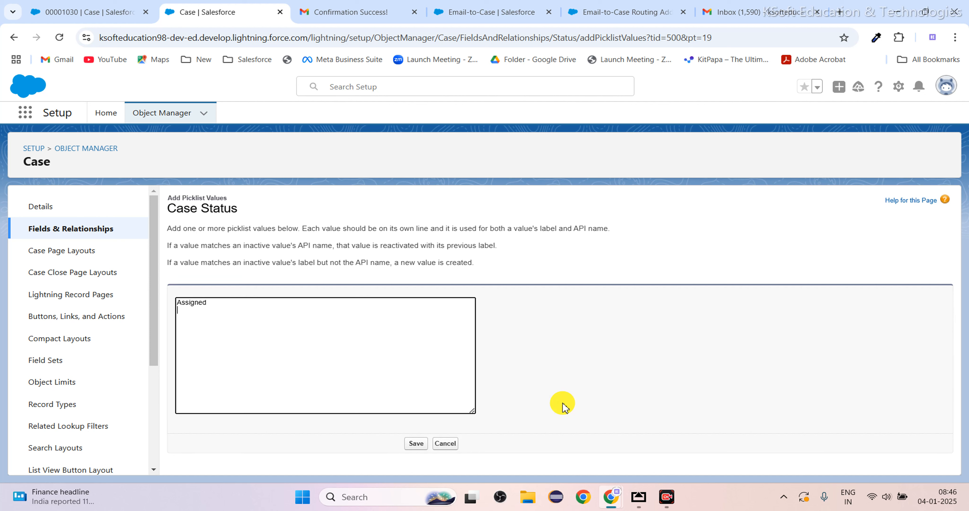
pyautogui.write('Reopned')
pyautogui.click(225, 302)
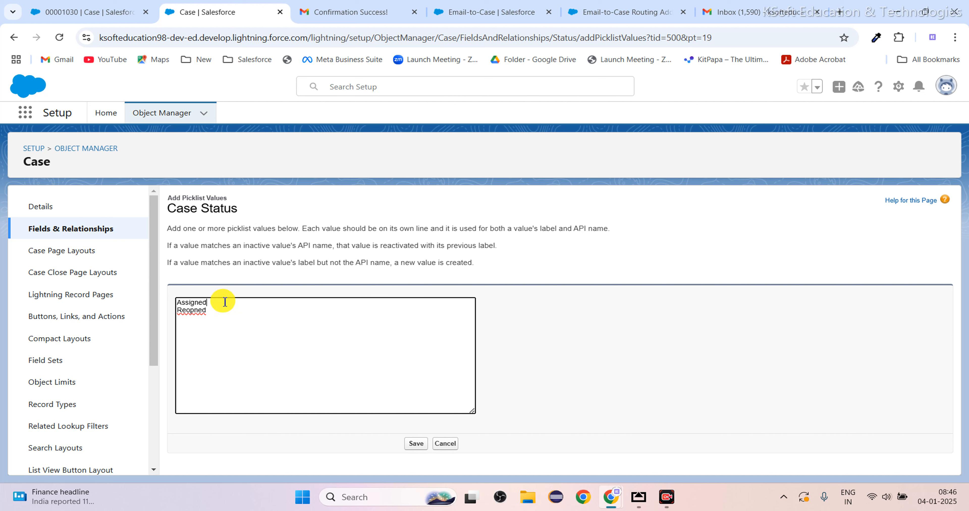
pyautogui.press('Return')
pyautogui.write('Esolved')
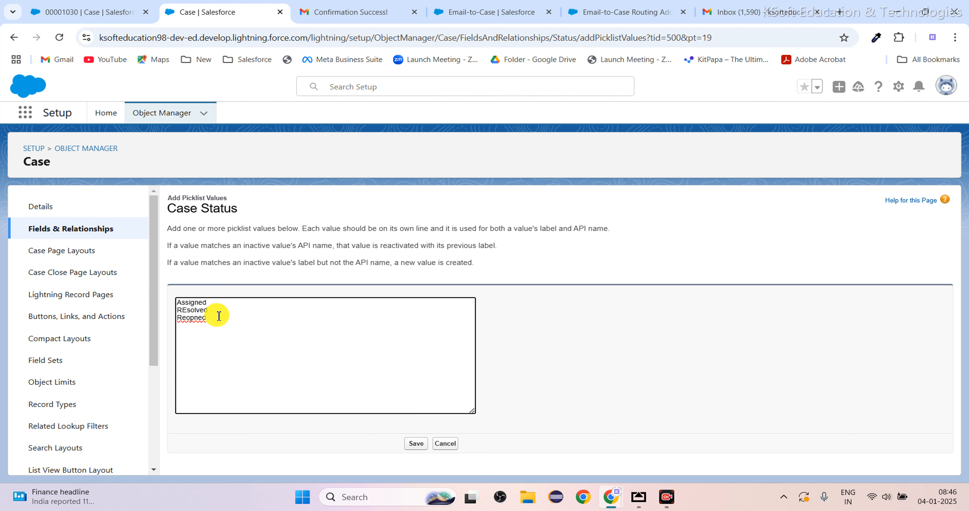
# Step: Fix the spellings to Resolved and Reopen and save the three new values
pyautogui.click(196, 321)
pyautogui.write('e')
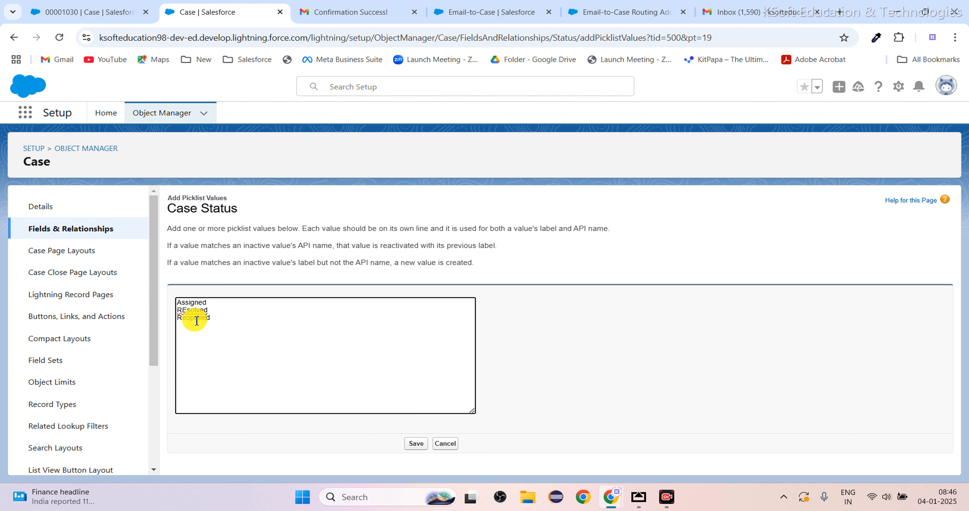
pyautogui.press('BackSpace')
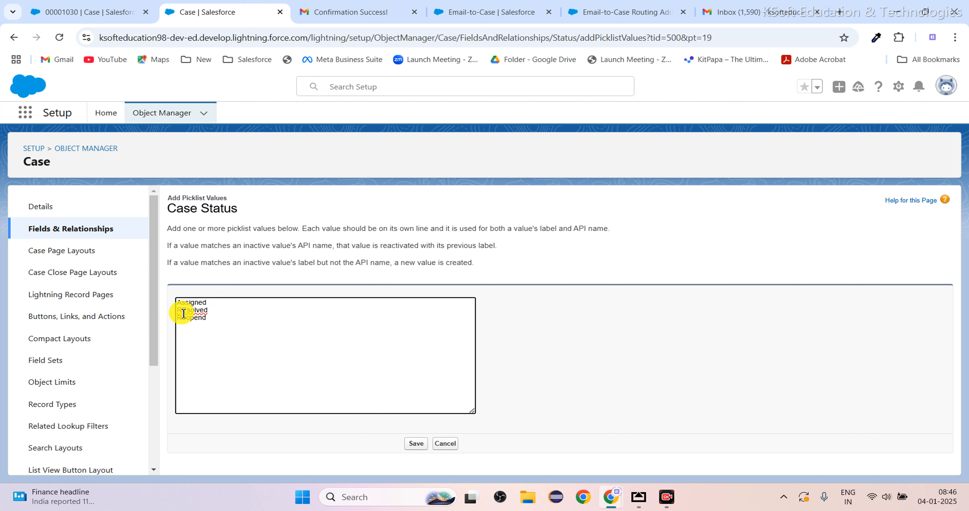
pyautogui.click(188, 310)
pyautogui.press('BackSpace')
pyautogui.write('e')
pyautogui.click(215, 320)
pyautogui.press('BackSpace')
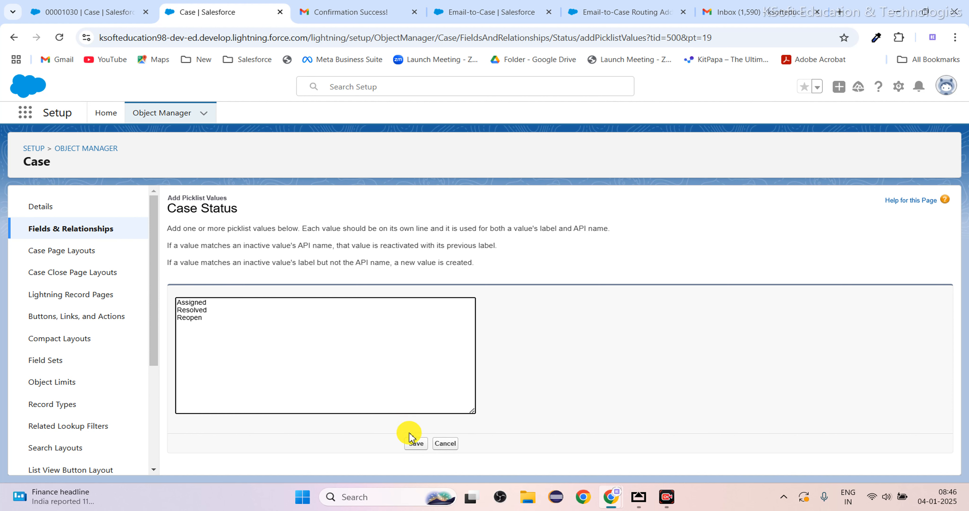
pyautogui.click(414, 443)
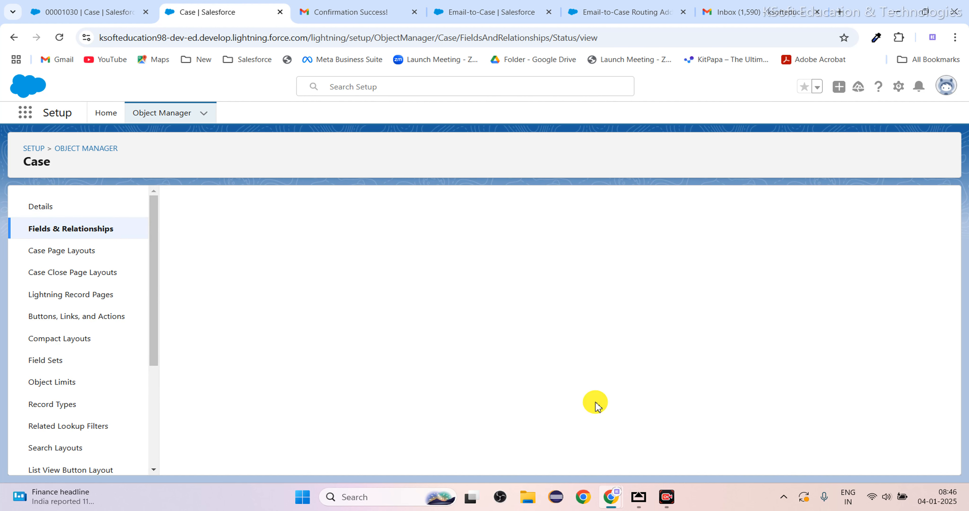
pyautogui.scroll(-5, 594, 403)
pyautogui.scroll(-2, 595, 403)
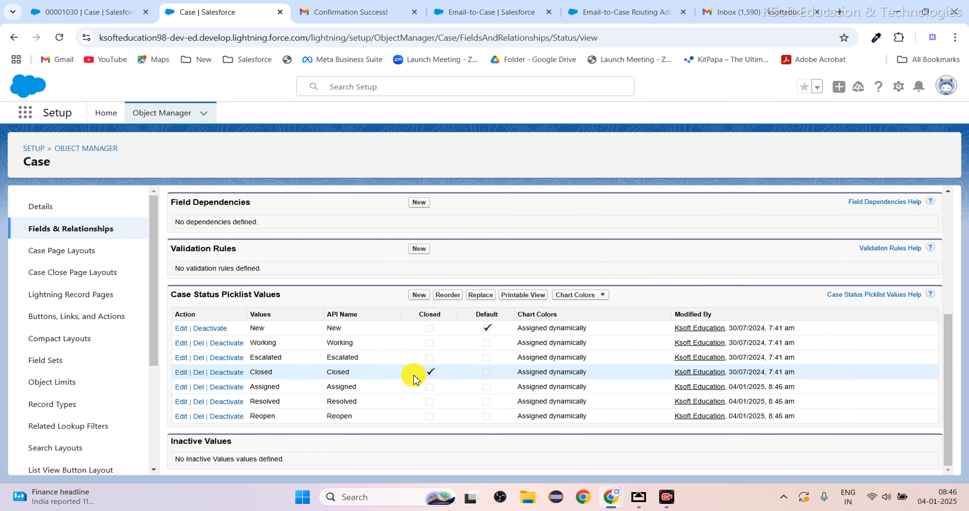
pyautogui.click(430, 349)
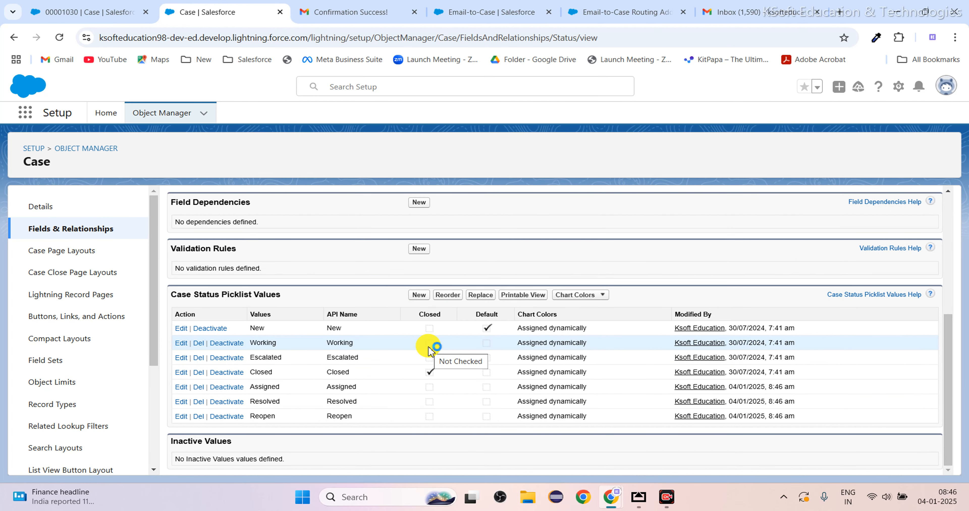
# Step: Reorder Case Status values with Assigned second and Closed last, then save
pyautogui.click(448, 294)
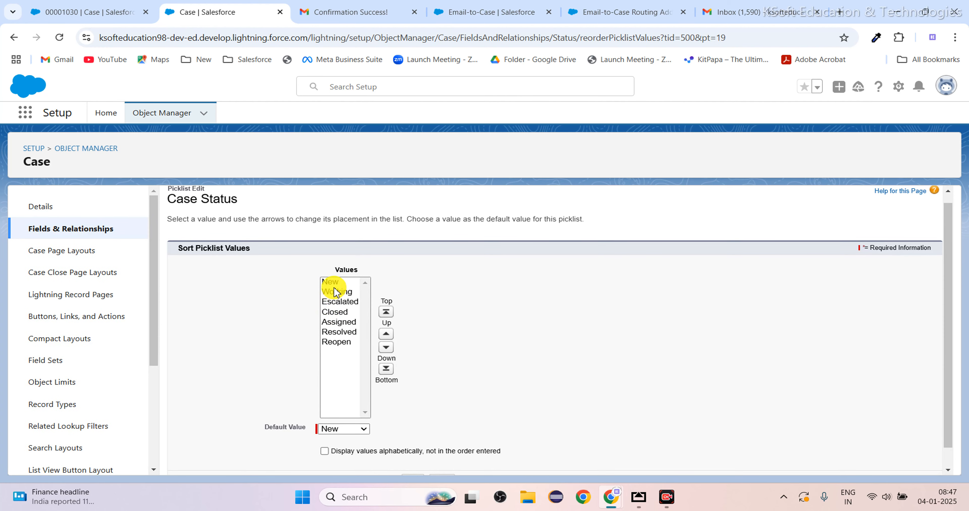
pyautogui.click(339, 322)
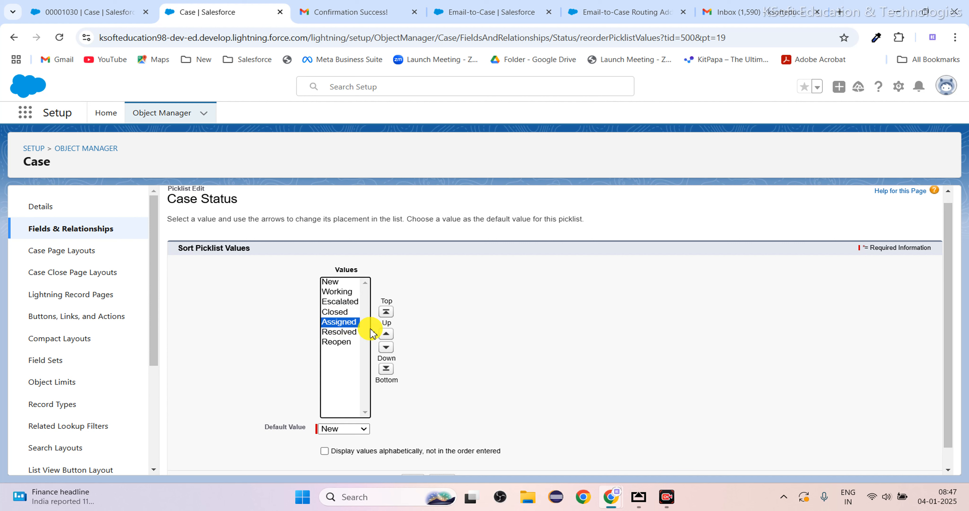
pyautogui.click(386, 334)
pyautogui.click(386, 334)
pyautogui.click(386, 334)
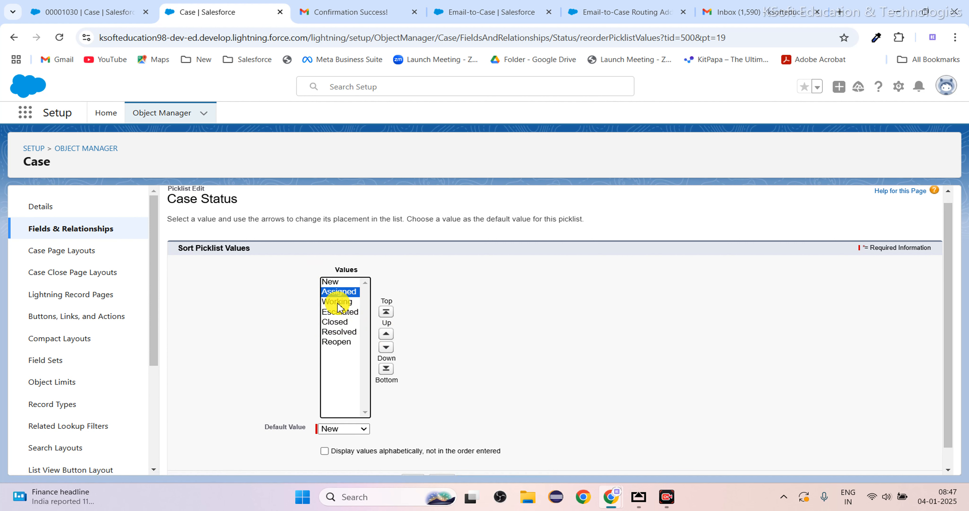
pyautogui.click(345, 313)
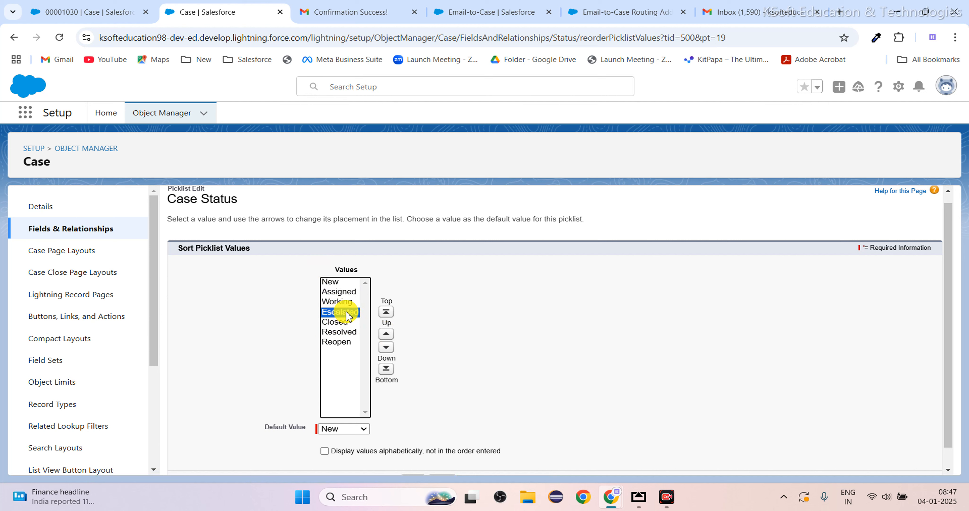
pyautogui.click(335, 322)
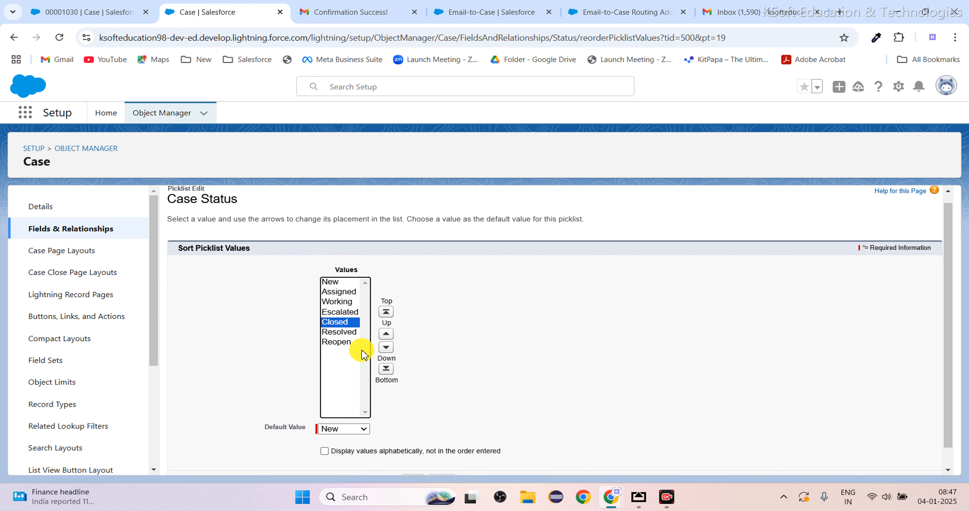
pyautogui.click(386, 370)
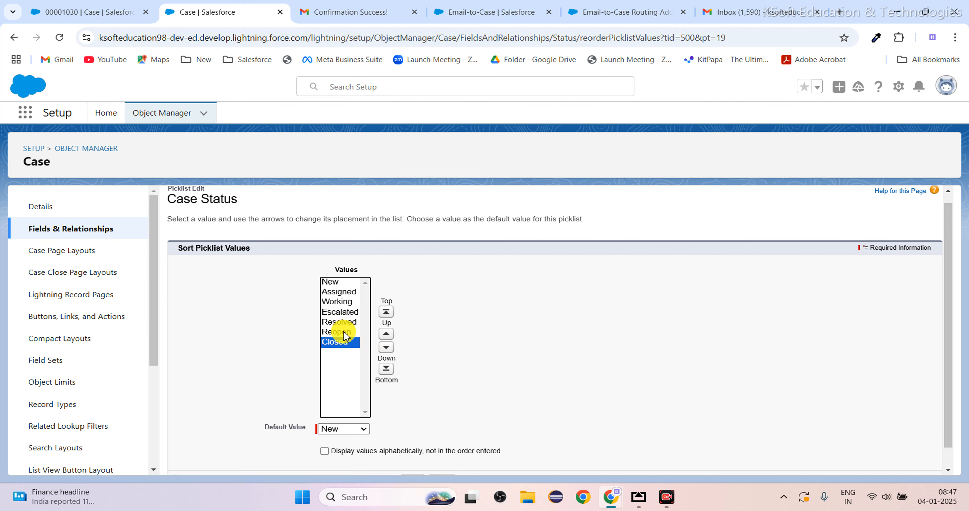
pyautogui.click(526, 333)
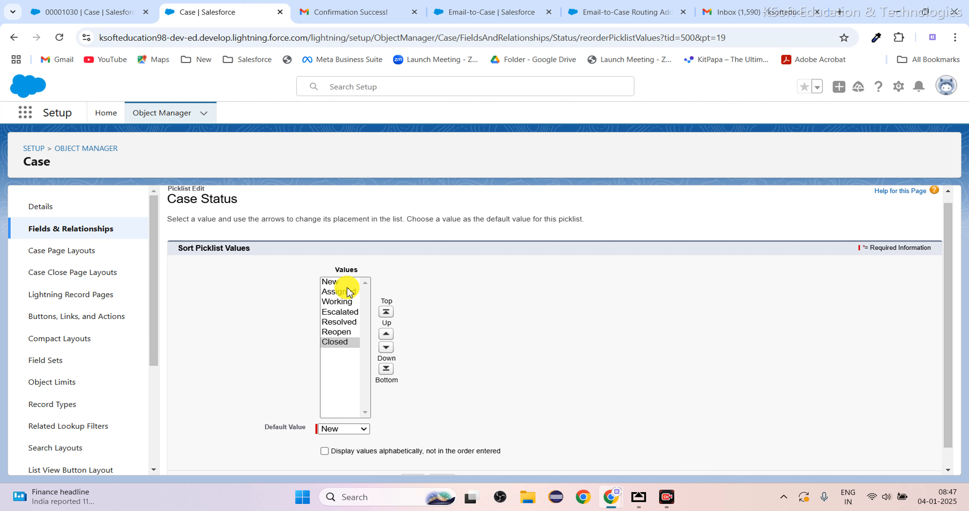
pyautogui.scroll(-1, 593, 366)
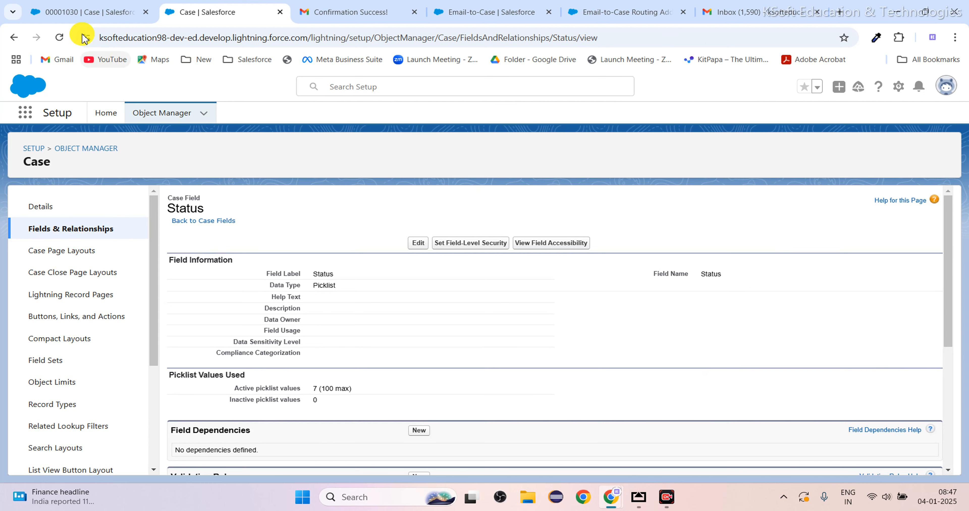
# Step: Reload case 00001030, check its new Status options inline, and save keeping Status New
pyautogui.click(88, 15)
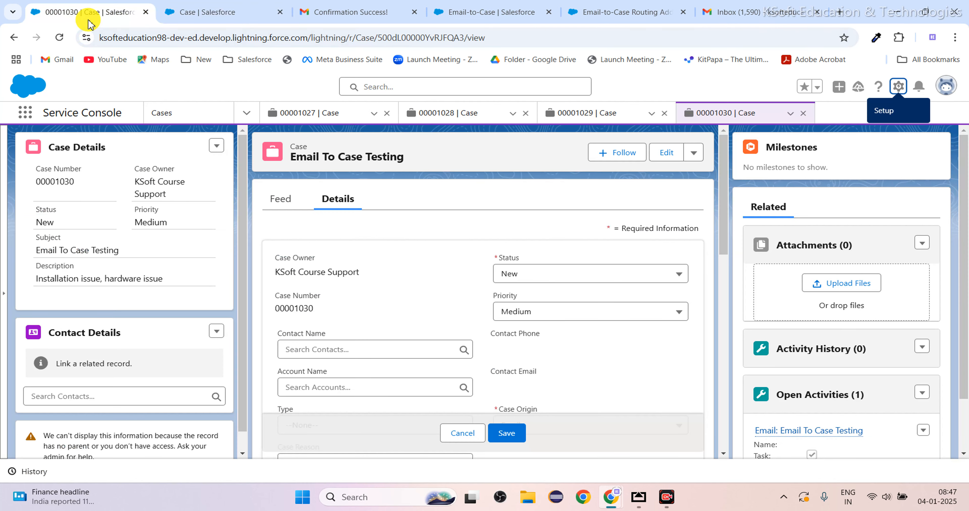
pyautogui.click(60, 37)
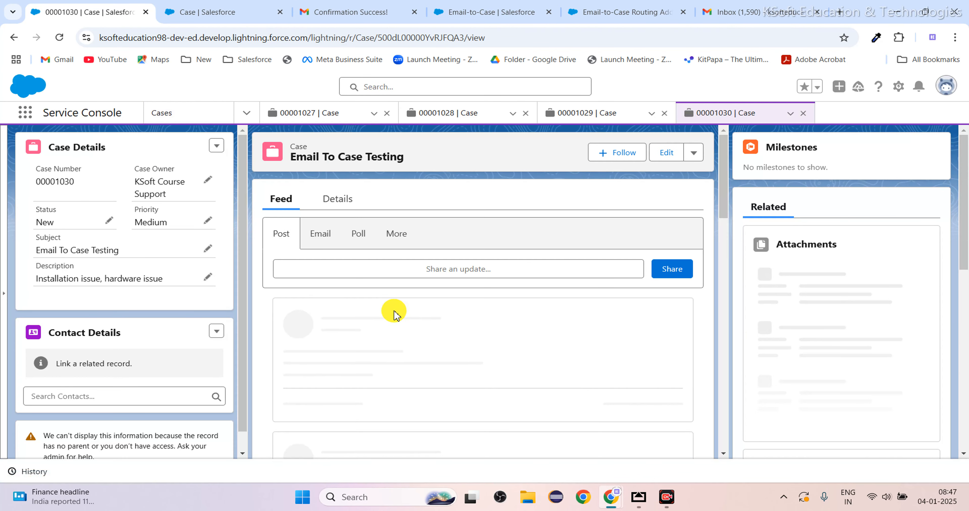
pyautogui.click(331, 201)
pyautogui.click(689, 243)
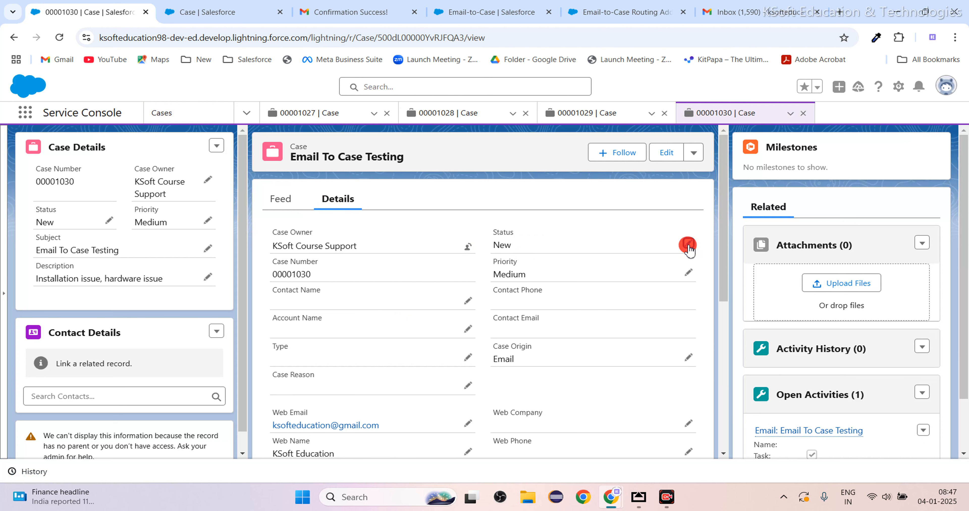
pyautogui.click(668, 273)
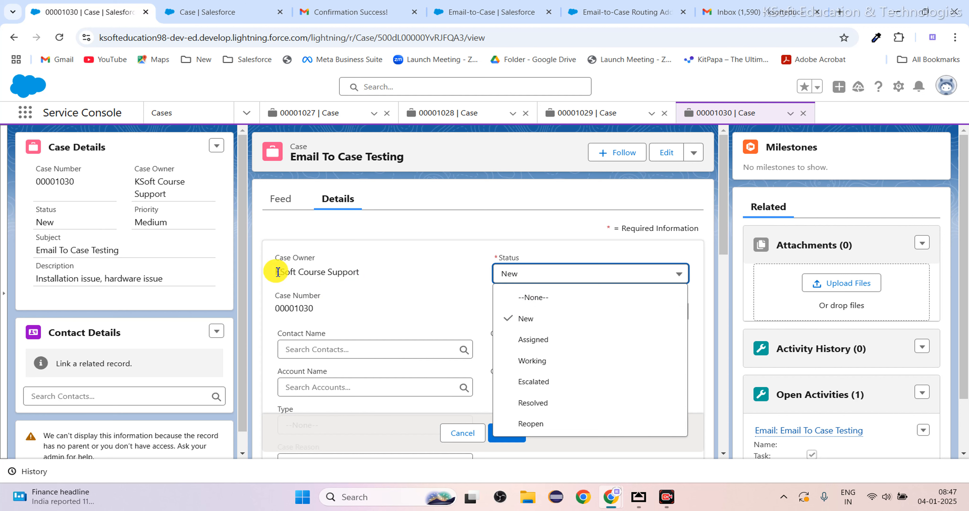
pyautogui.moveTo(275, 271); pyautogui.dragTo(371, 275)
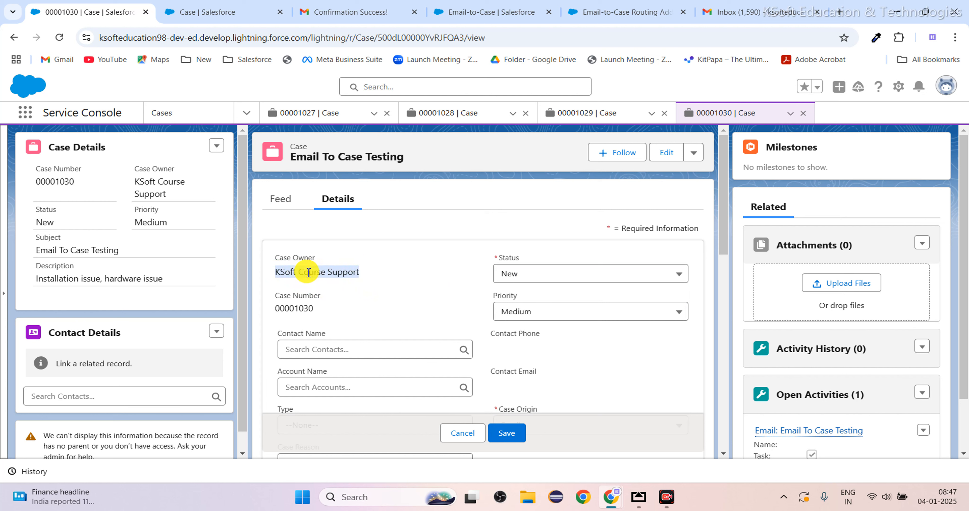
pyautogui.doubleClick(305, 272)
pyautogui.click(375, 274)
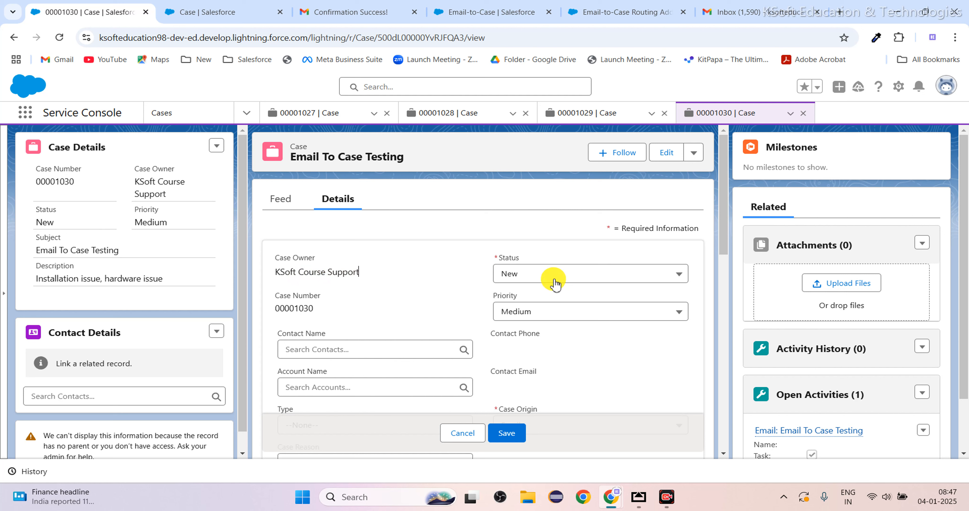
pyautogui.click(610, 275)
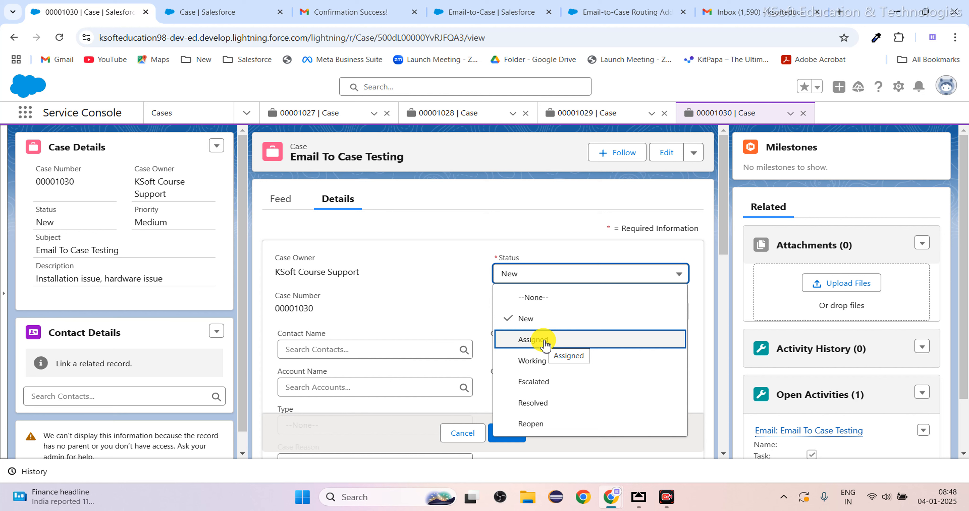
pyautogui.click(470, 320)
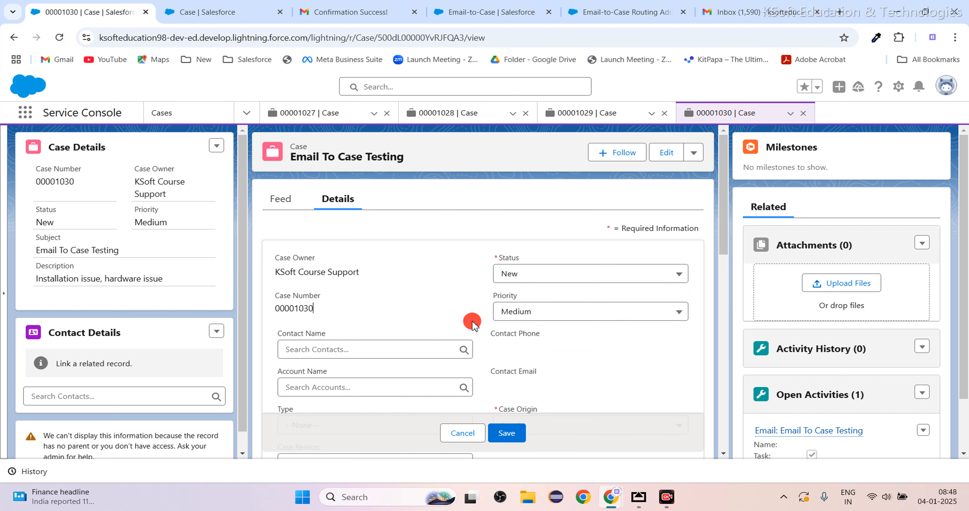
pyautogui.click(515, 430)
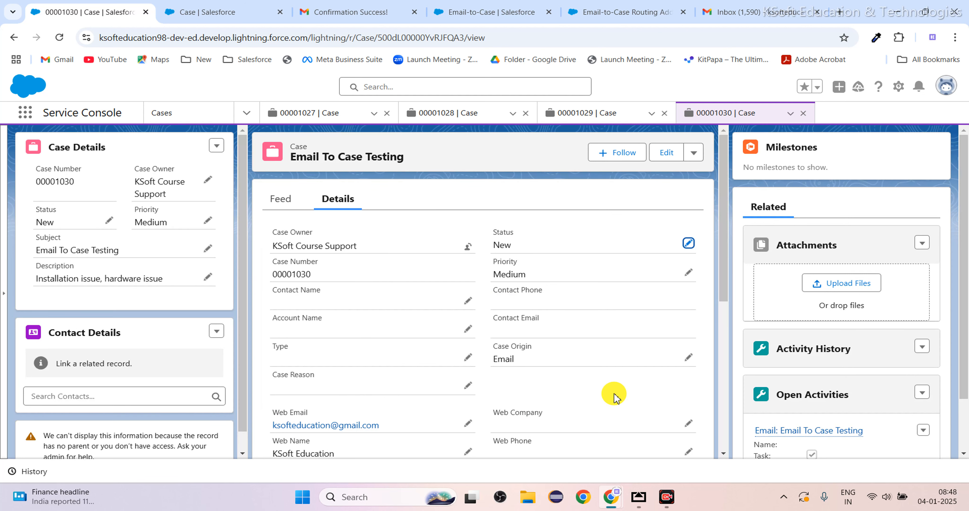
# Step: Change case 00001030's owner to the Ksoft Education user
pyautogui.click(469, 246)
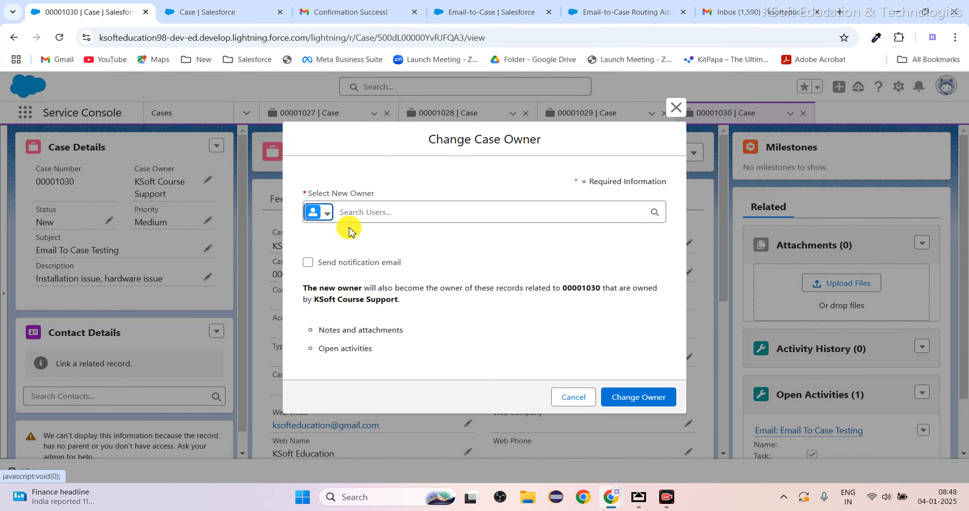
pyautogui.click(330, 215)
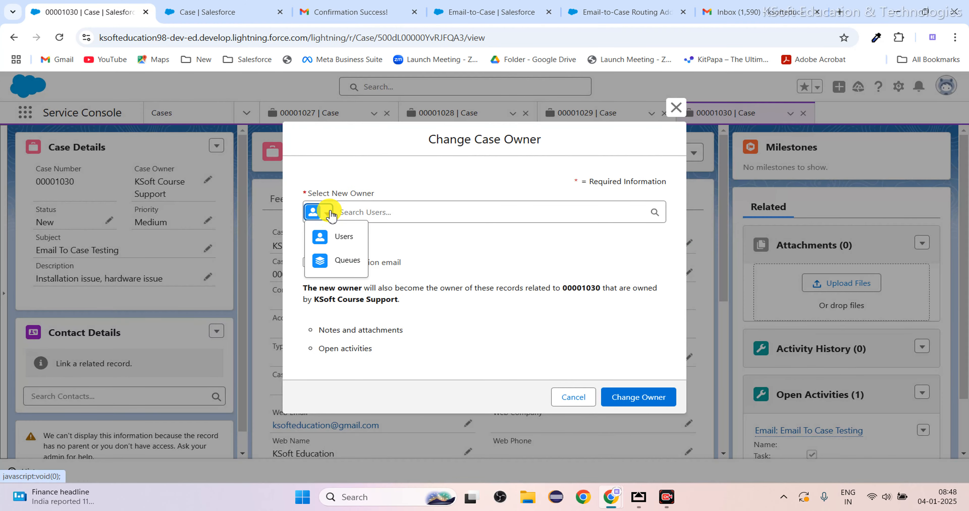
pyautogui.click(346, 237)
pyautogui.click(420, 207)
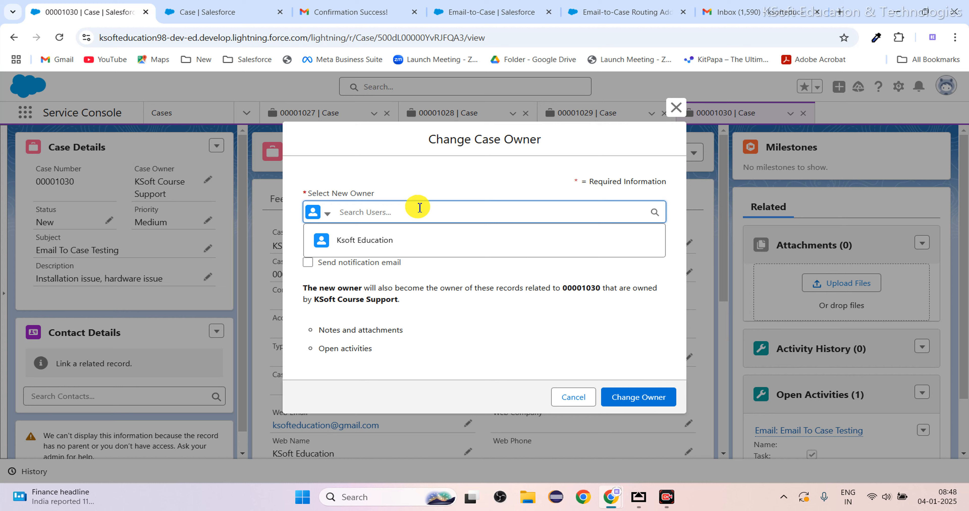
pyautogui.click(376, 241)
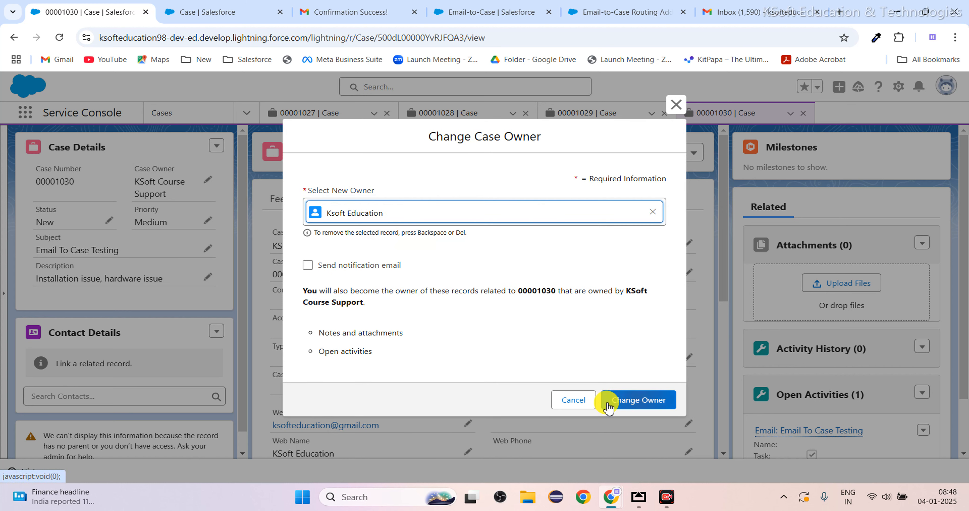
pyautogui.click(642, 401)
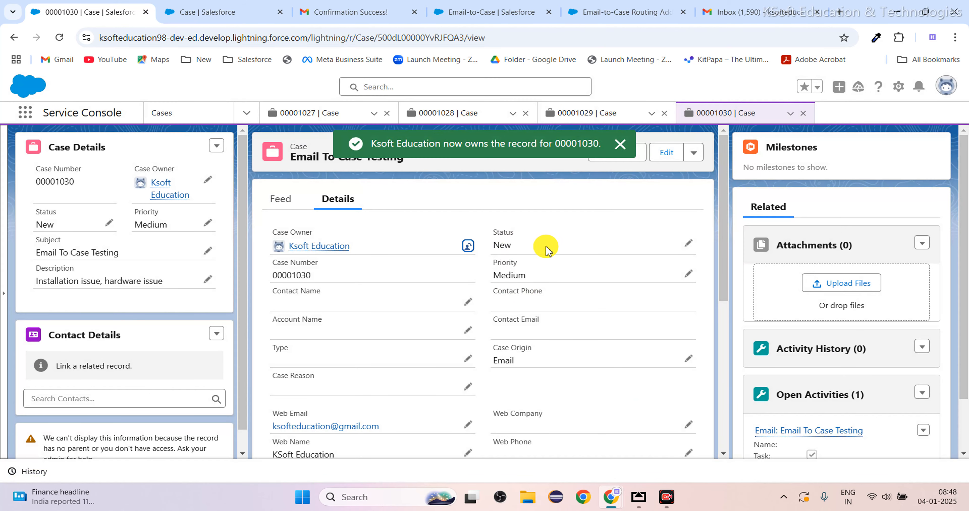
pyautogui.click(513, 206)
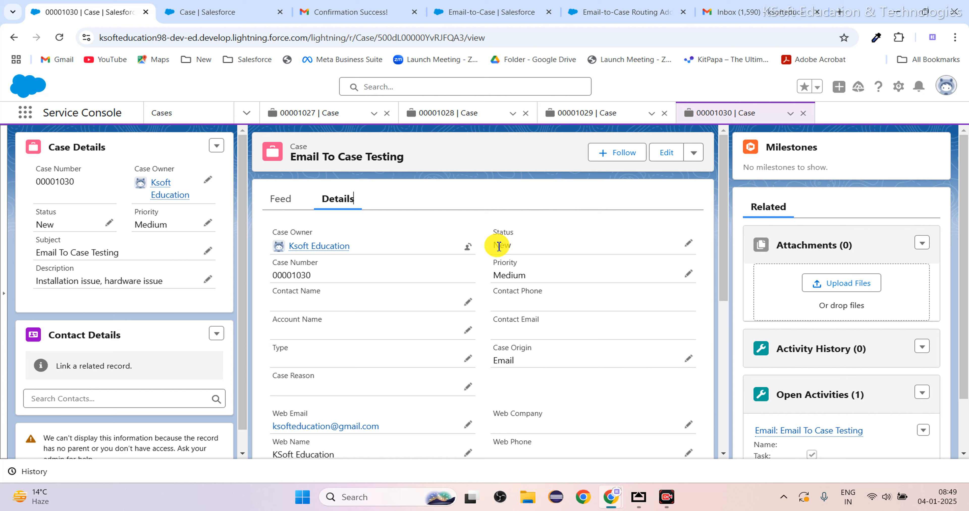
pyautogui.scroll(-6, 499, 247)
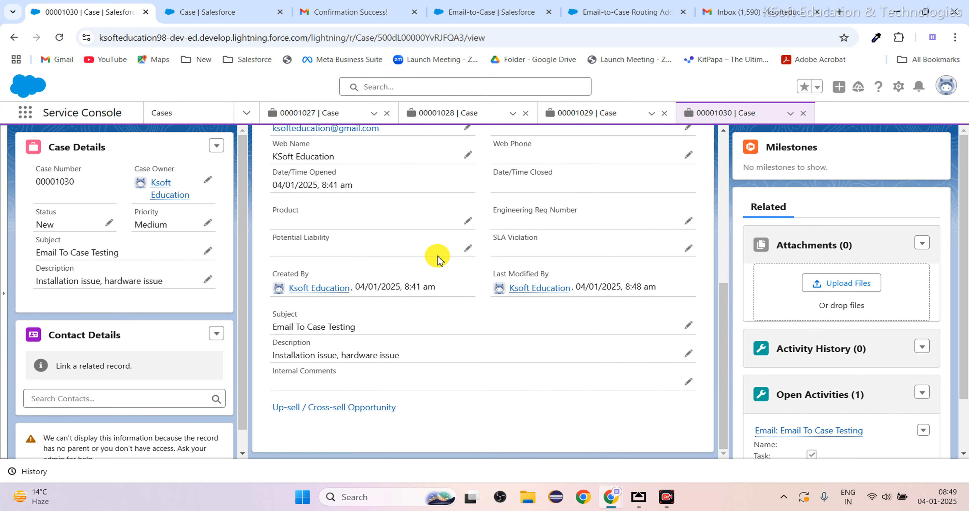
pyautogui.scroll(6, 468, 374)
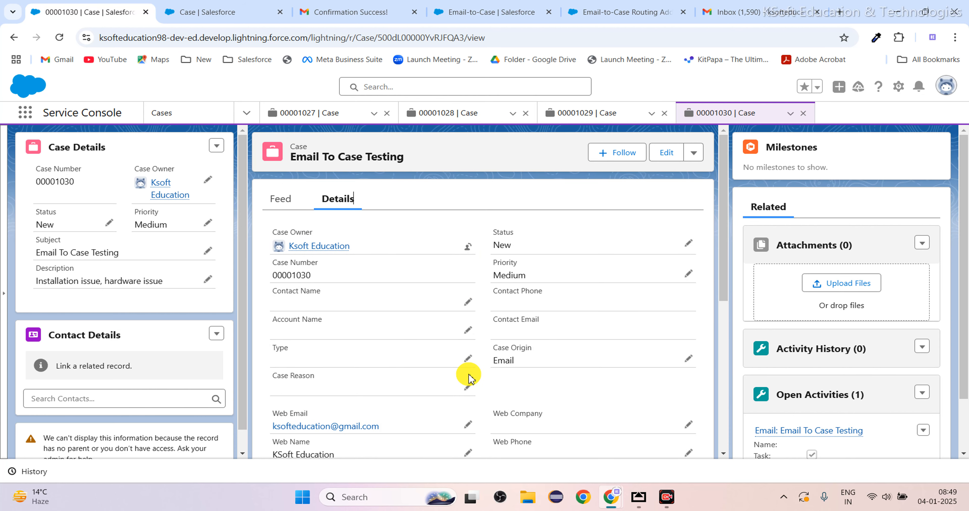
pyautogui.scroll(-1, 142, 347)
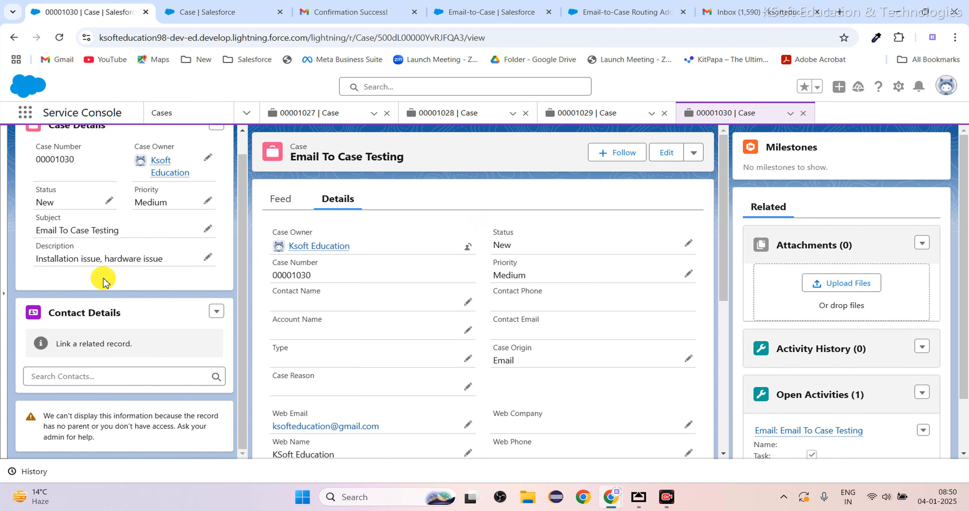
pyautogui.scroll(-1, 335, 399)
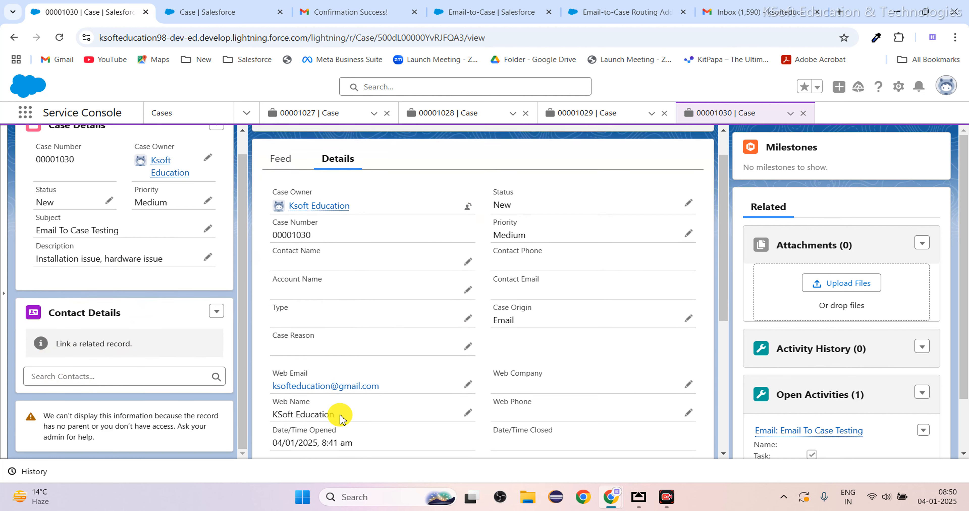
pyautogui.moveTo(260, 383); pyautogui.dragTo(390, 383)
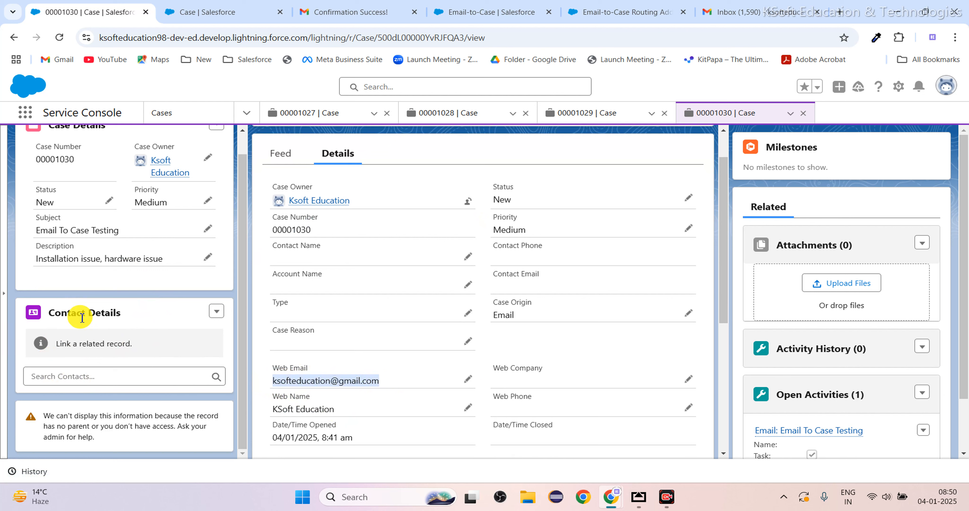
pyautogui.doubleClick(70, 320)
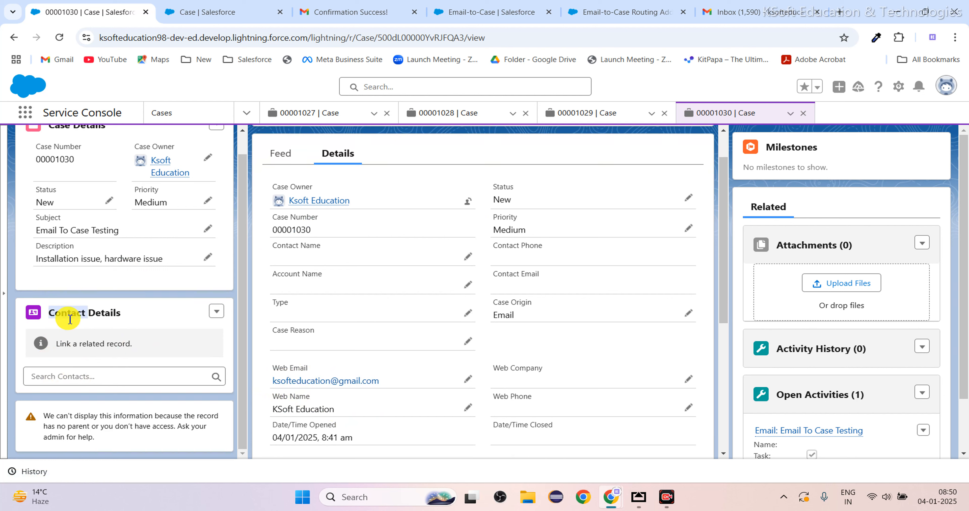
pyautogui.scroll(1, 82, 257)
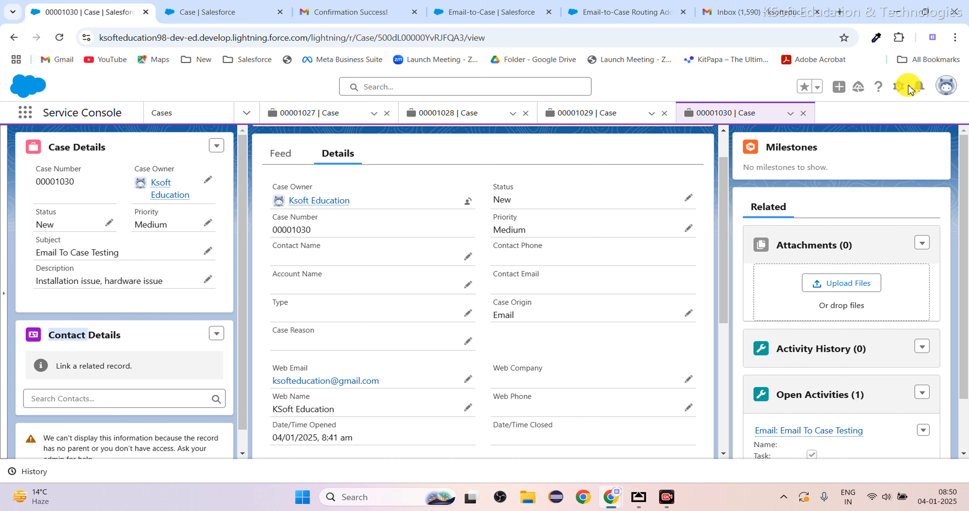
# Step: Open the Case record page in Lightning App Builder in a new browser tab
pyautogui.click(899, 87)
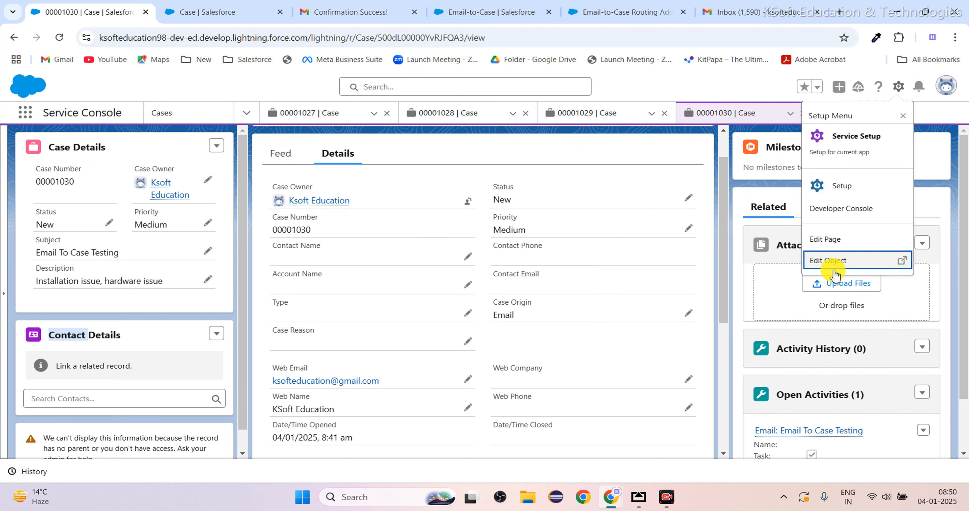
pyautogui.rightClick(835, 245)
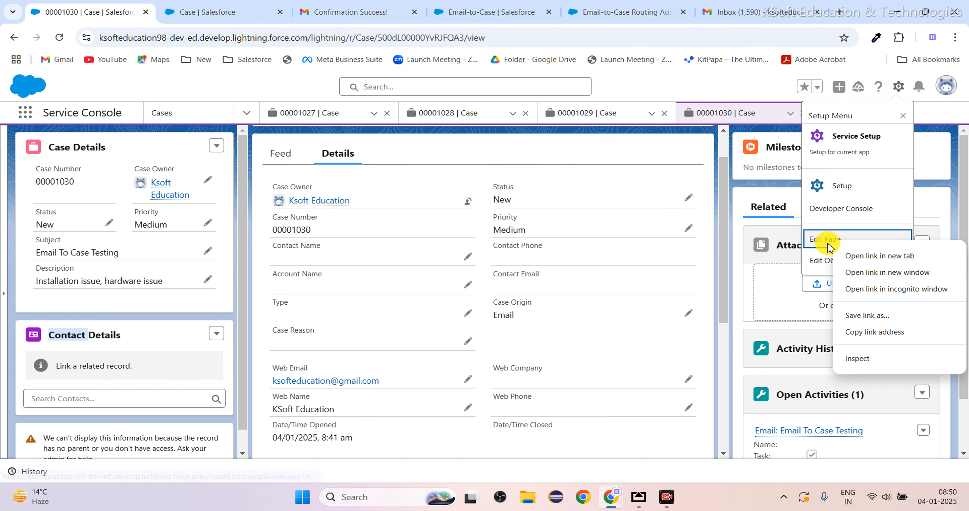
pyautogui.click(840, 191)
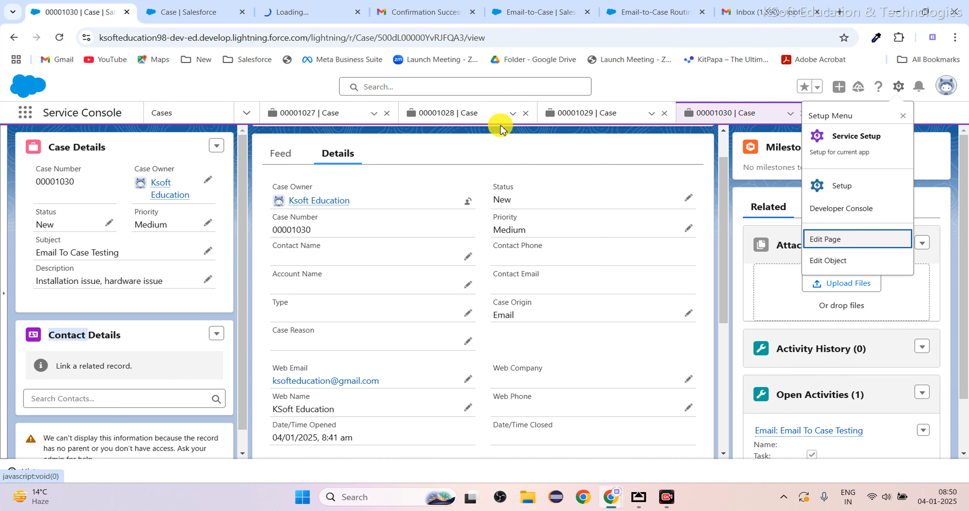
pyautogui.click(308, 17)
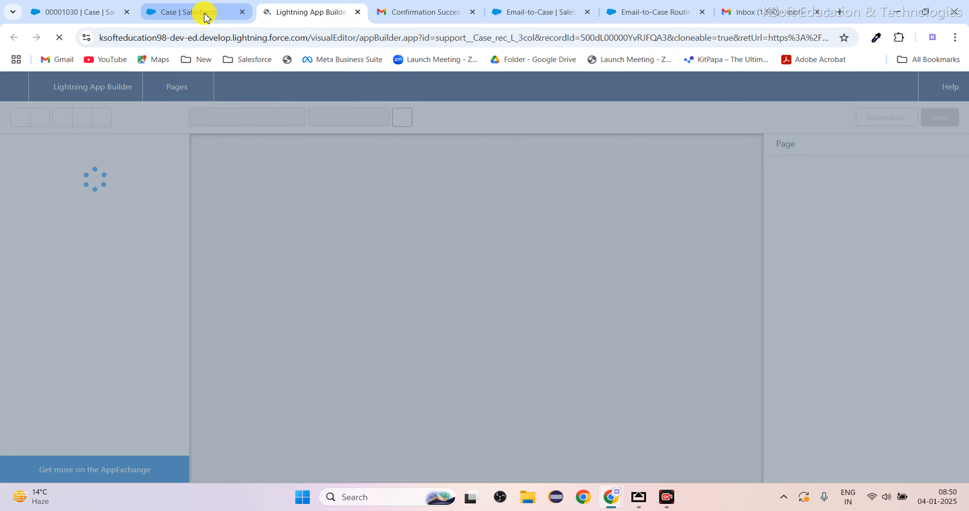
# Step: Close the App Builder tab and return to case 00001030 in the Service Console
pyautogui.click(196, 12)
pyautogui.click(315, 15)
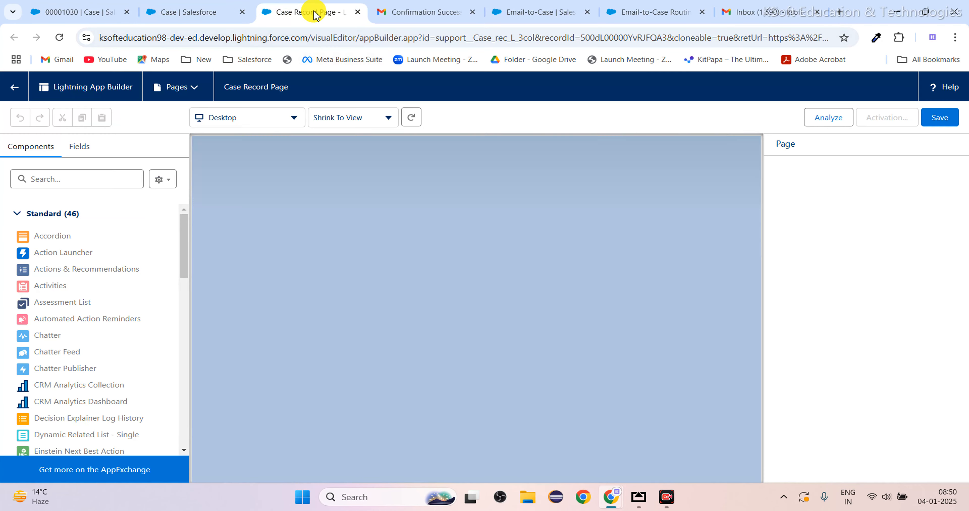
pyautogui.click(357, 12)
pyautogui.click(331, 12)
pyautogui.click(203, 13)
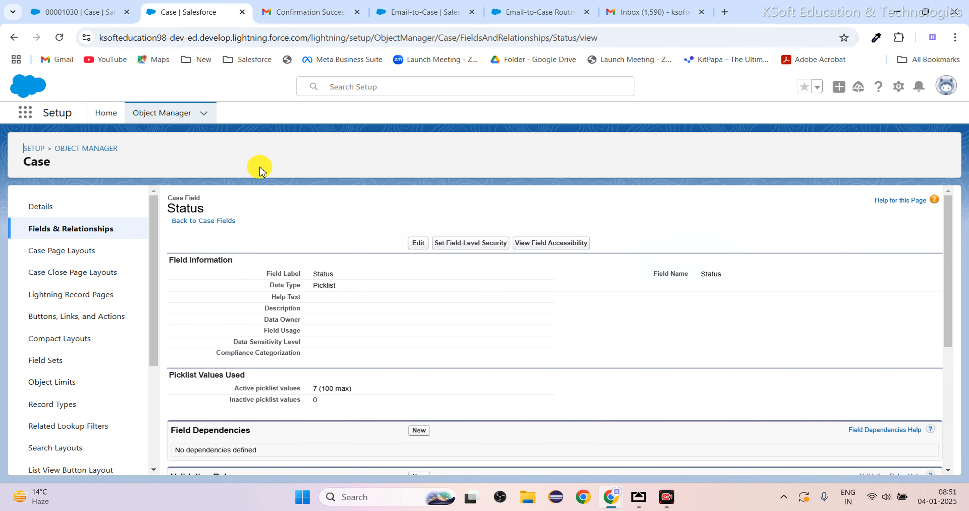
pyautogui.click(87, 12)
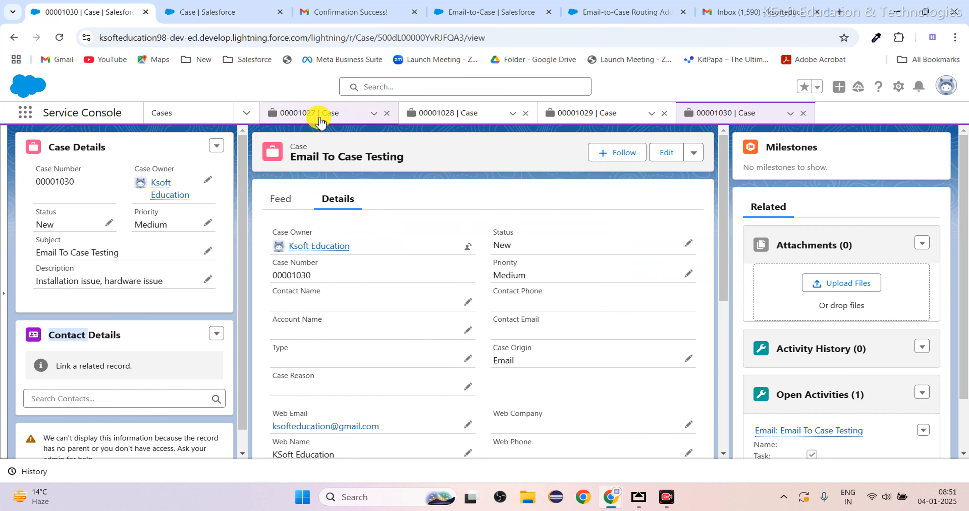
# Step: Open case 00001027 in the console and scroll through its record
pyautogui.click(301, 112)
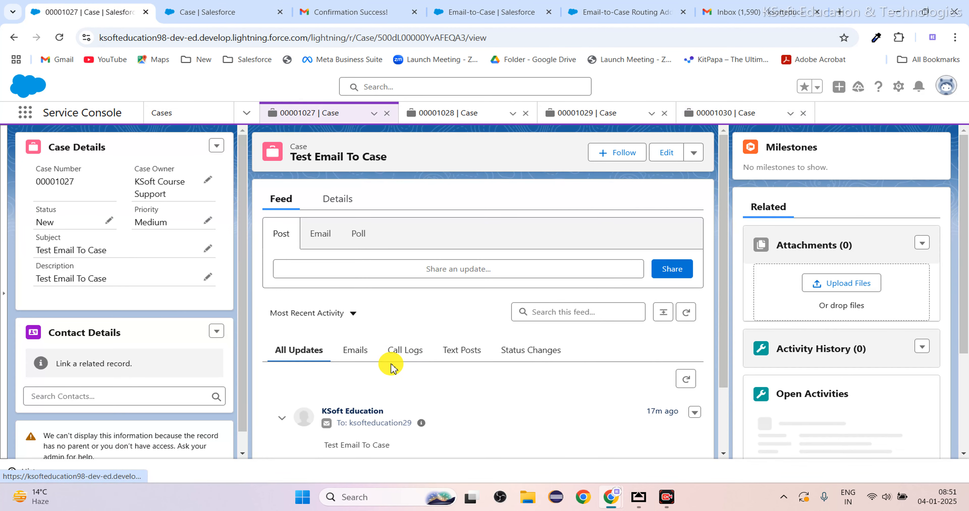
pyautogui.scroll(-2, 393, 361)
pyautogui.scroll(2, 391, 366)
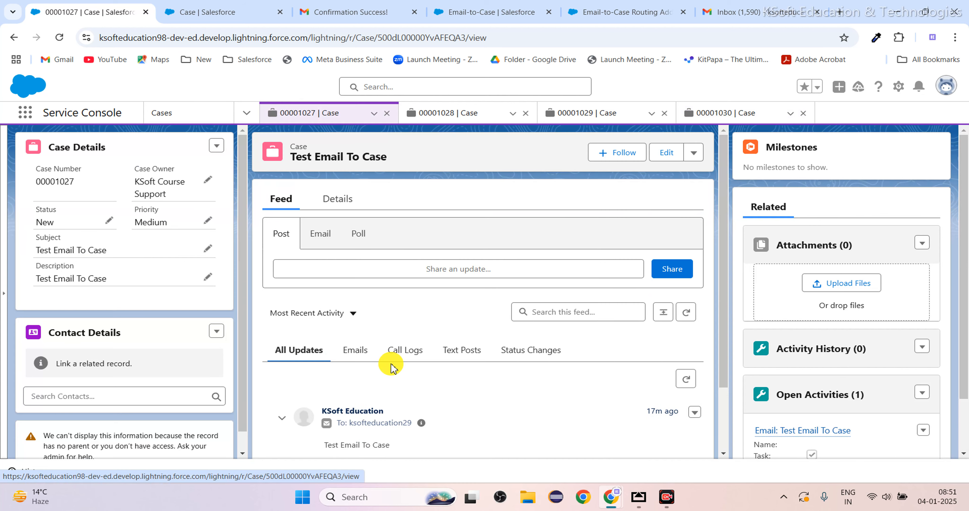
# Step: Return to the Cases tab and change its list view from All Open Cases to My Cases
pyautogui.click(187, 113)
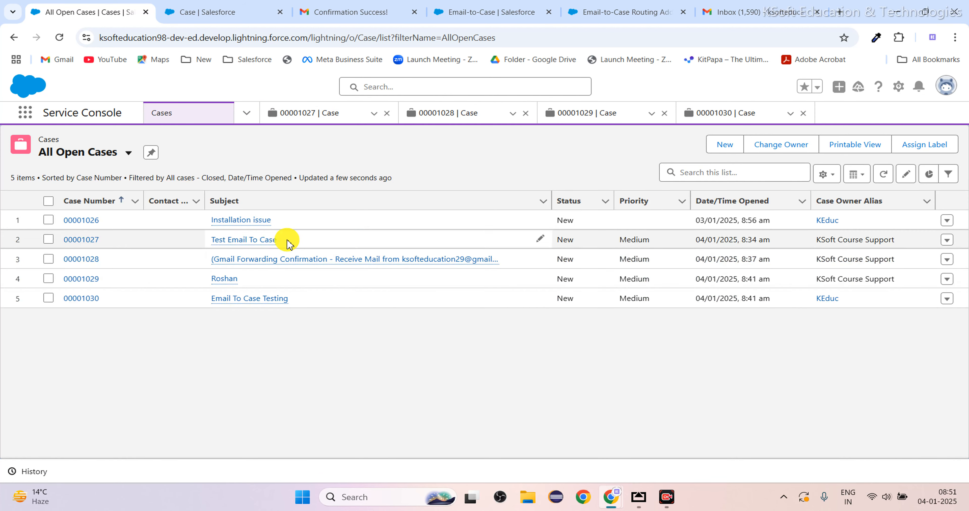
pyautogui.click(128, 153)
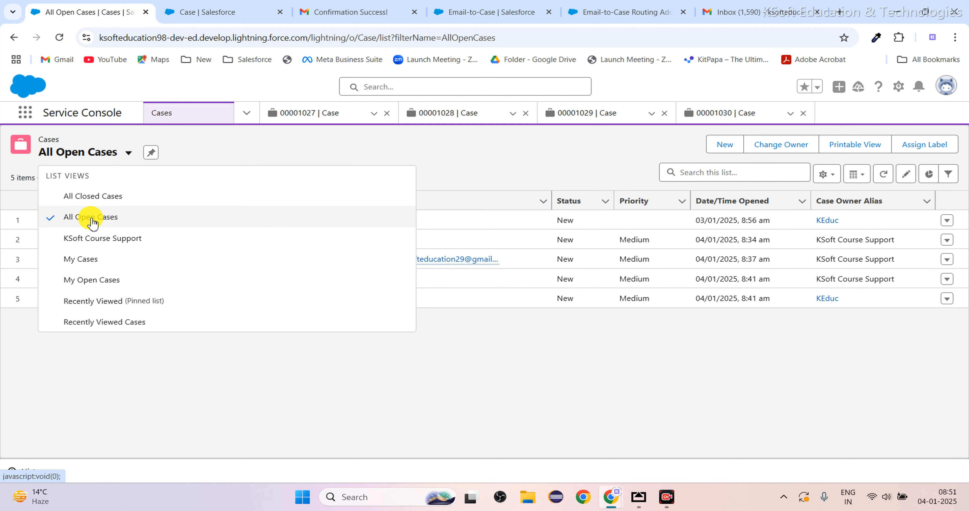
pyautogui.click(92, 221)
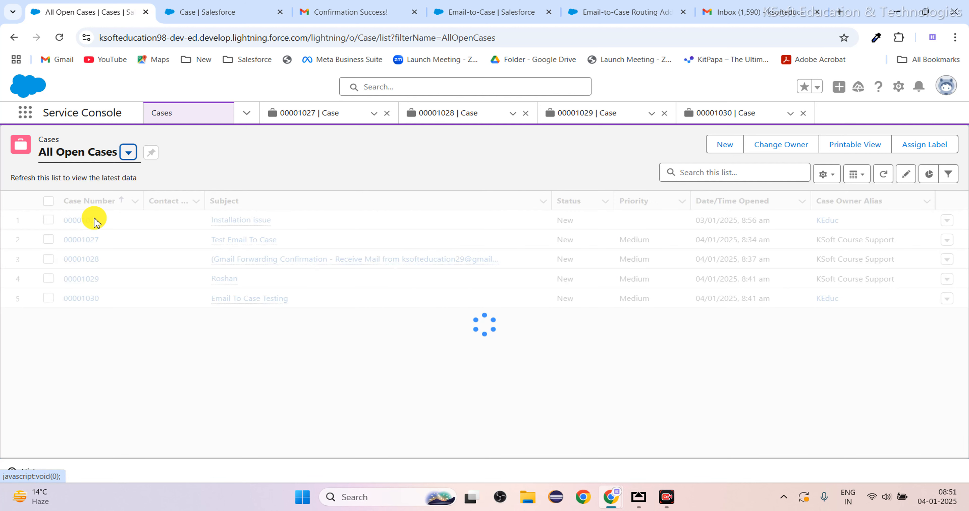
pyautogui.click(128, 154)
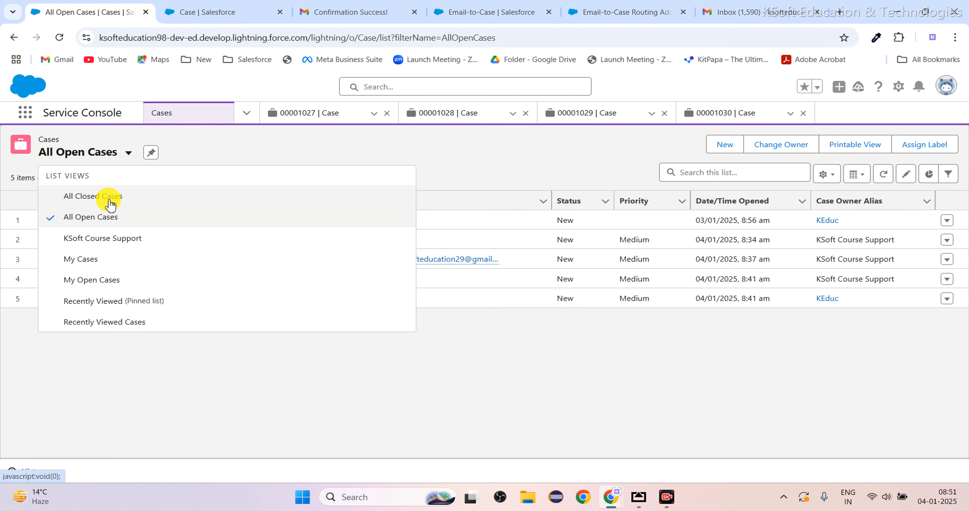
pyautogui.click(90, 259)
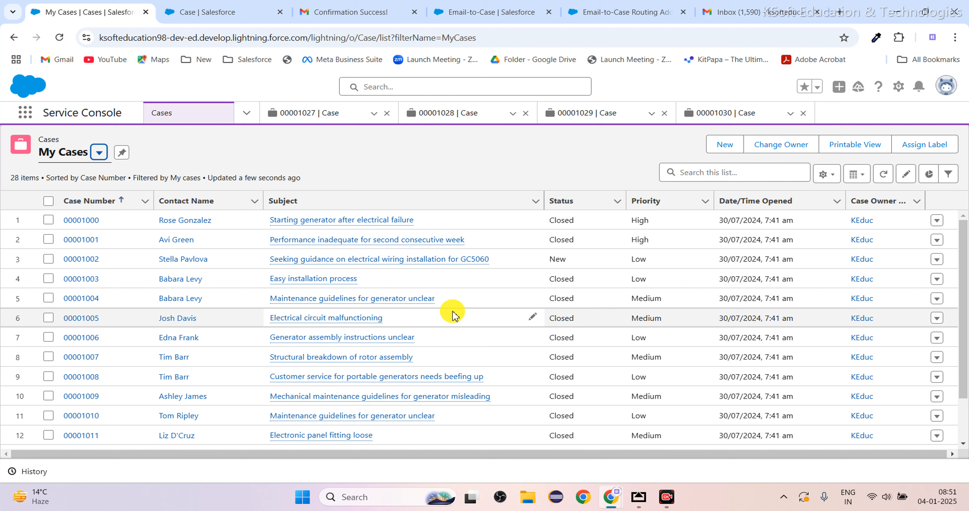
# Step: Scroll the My Cases list and open case 00001000, Starting generator after electrical failure
pyautogui.moveTo(309, 335)
pyautogui.scroll(-2, 309, 336)
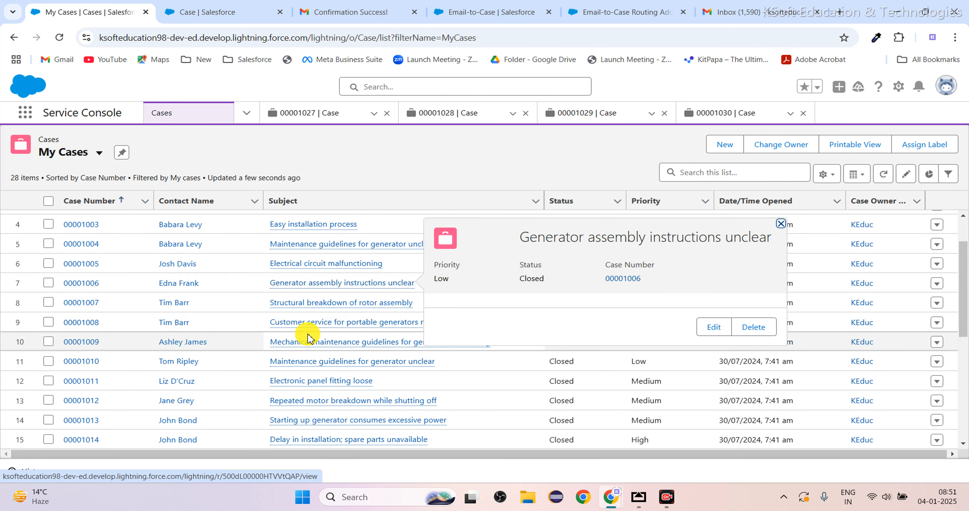
pyautogui.scroll(-6, 352, 432)
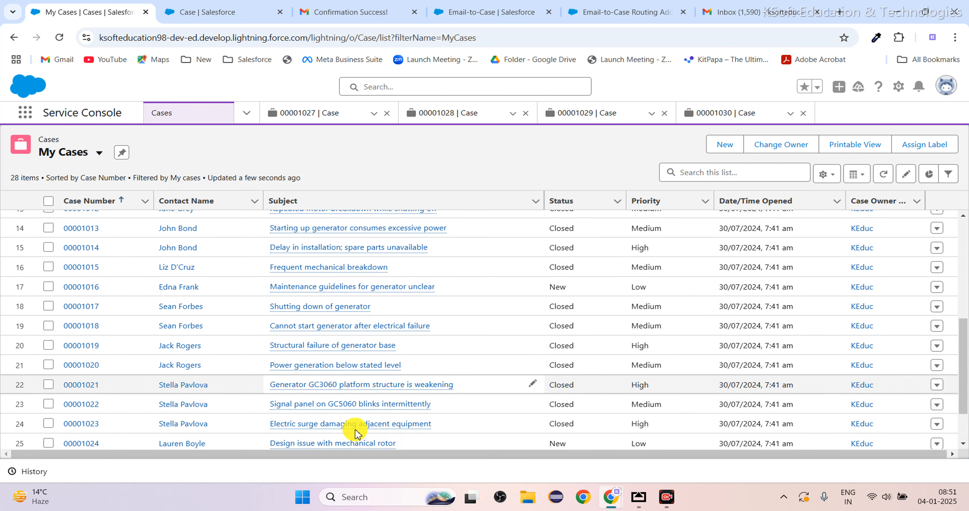
pyautogui.scroll(-2, 355, 435)
pyautogui.scroll(10, 352, 430)
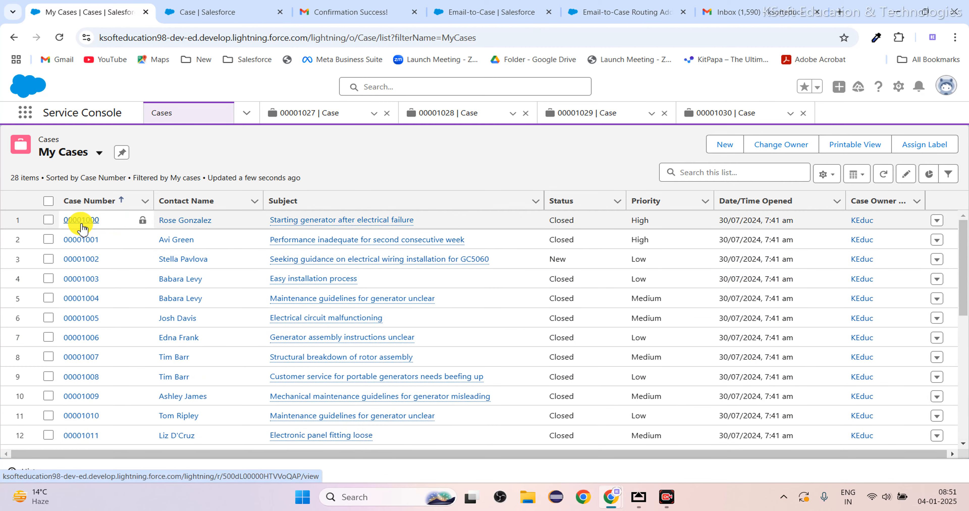
pyautogui.click(81, 219)
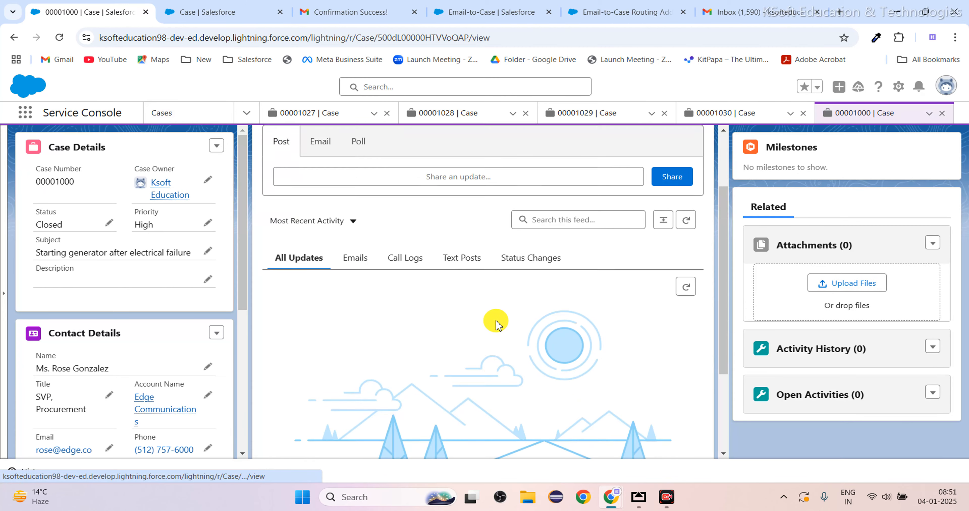
# Step: Show the case's Details tab (Status Closed, Priority High) and open the gear Setup menu
pyautogui.click(337, 200)
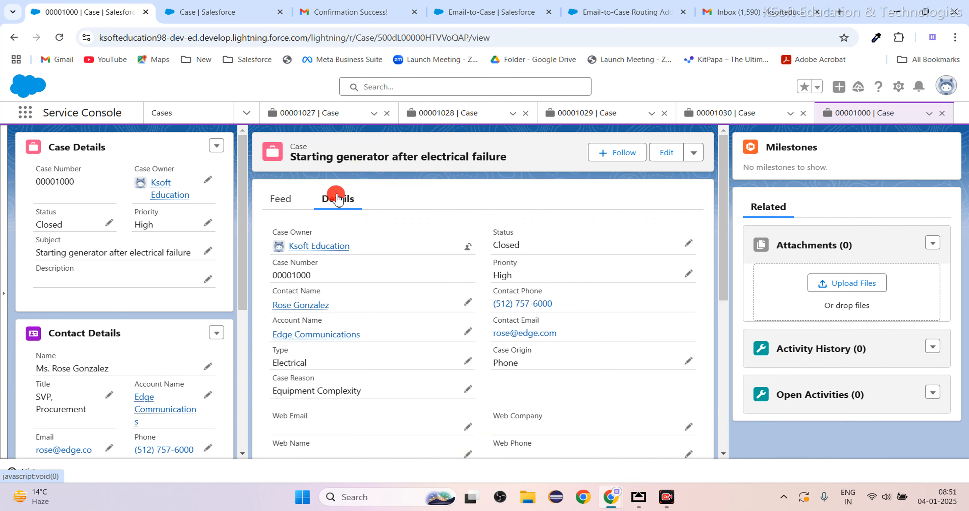
pyautogui.scroll(-1, 387, 304)
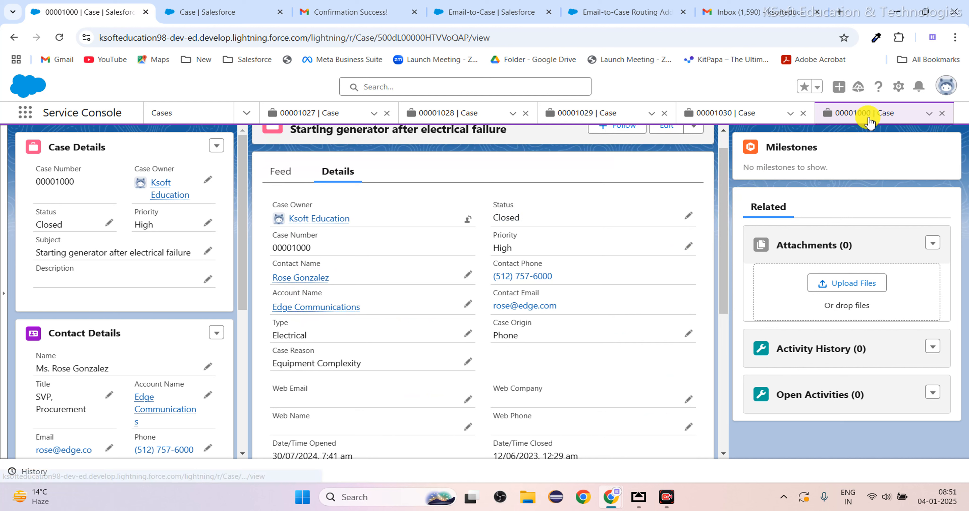
pyautogui.click(899, 87)
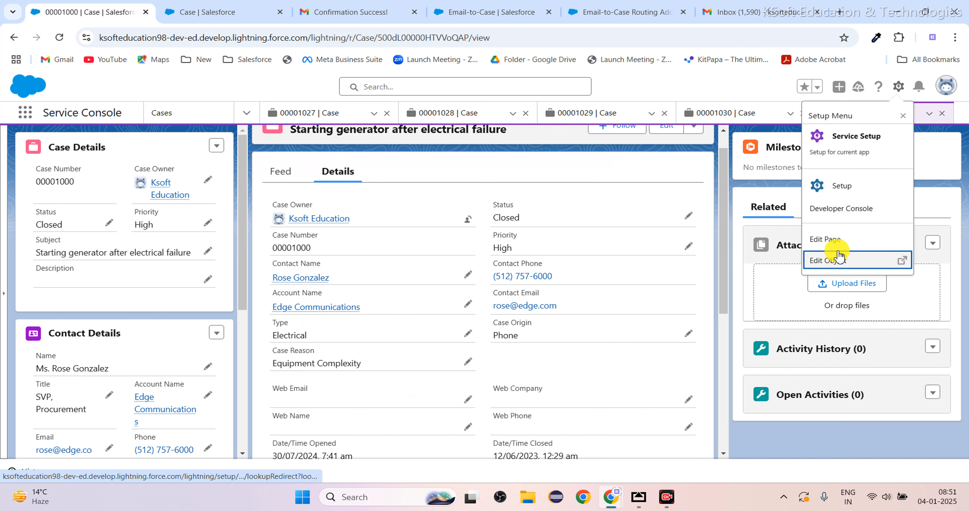
# Step: Launch Edit Page in a new browser tab, switch to the editor, and focus the component search
pyautogui.rightClick(832, 246)
pyautogui.click(842, 255)
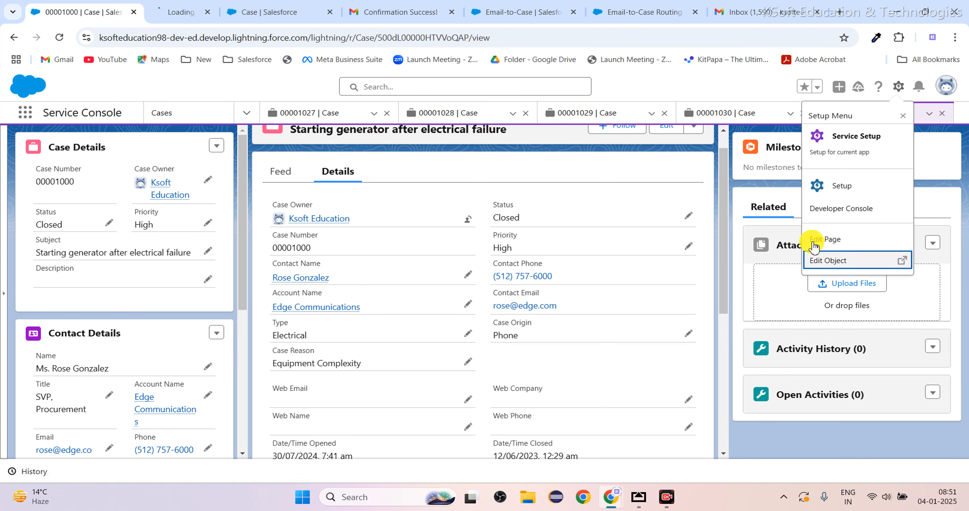
pyautogui.click(190, 17)
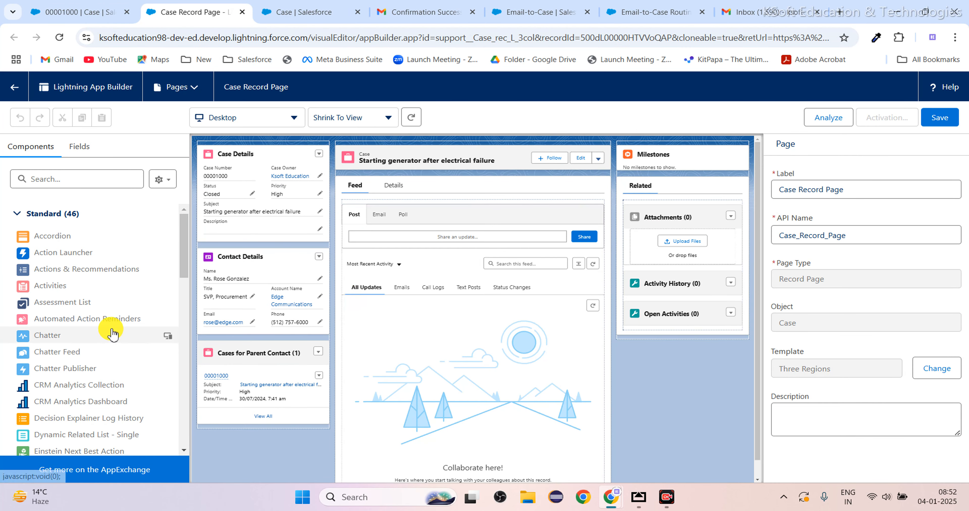
pyautogui.click(40, 183)
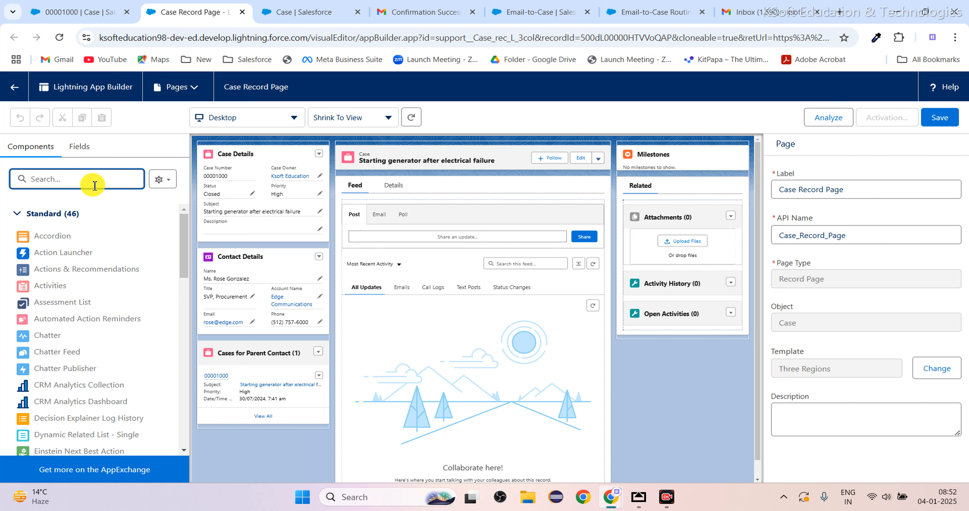
# Step: Search components for 'acc', clear the search, then select Contact Details to view its Contact Name lookup settings
pyautogui.write('acc')
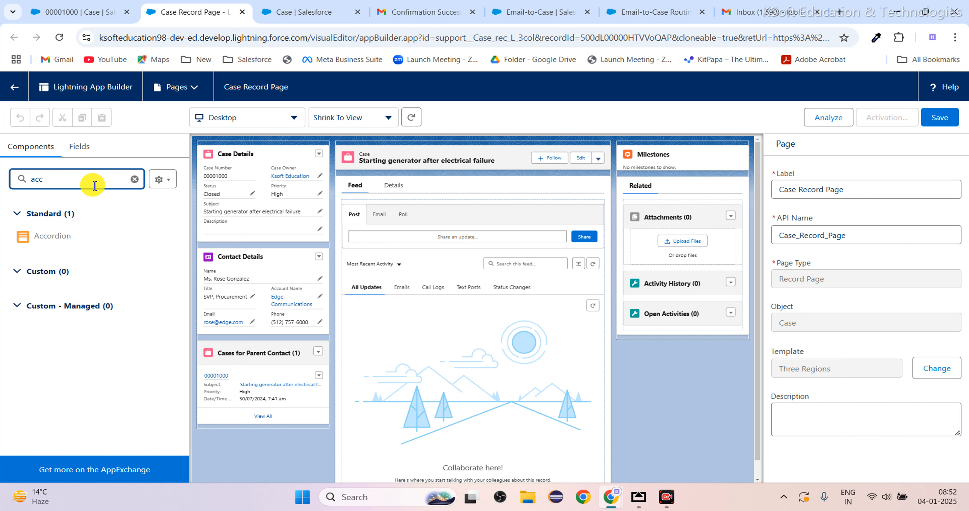
pyautogui.press('BackSpace')
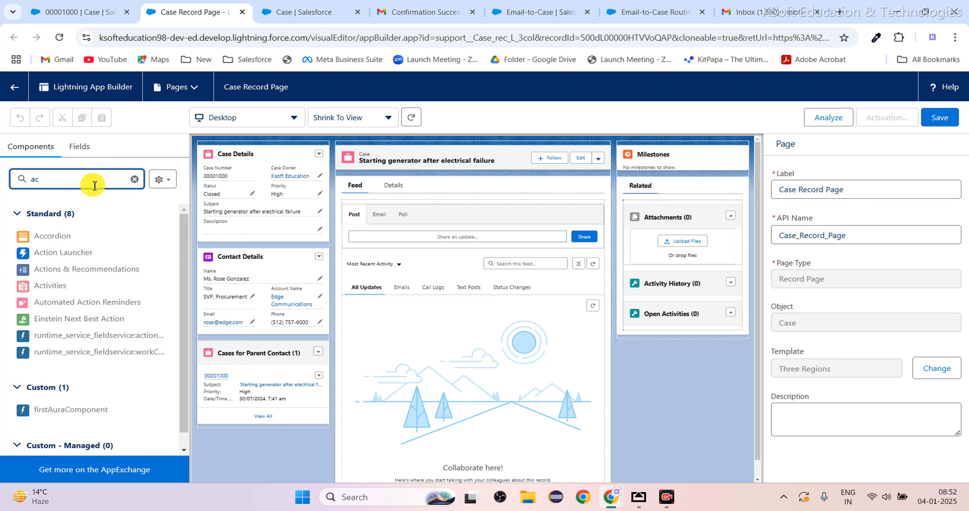
pyautogui.press('BackSpace')
pyautogui.press('BackSpace')
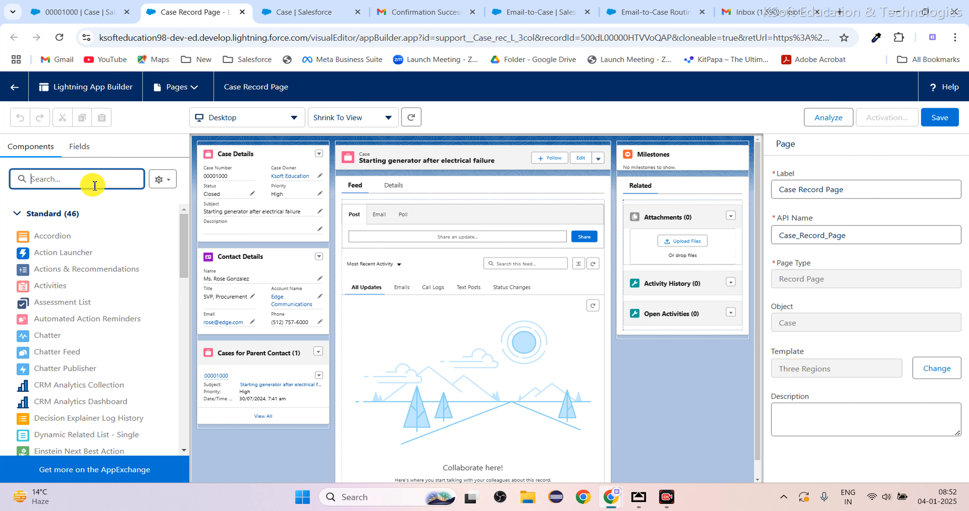
pyautogui.write('a')
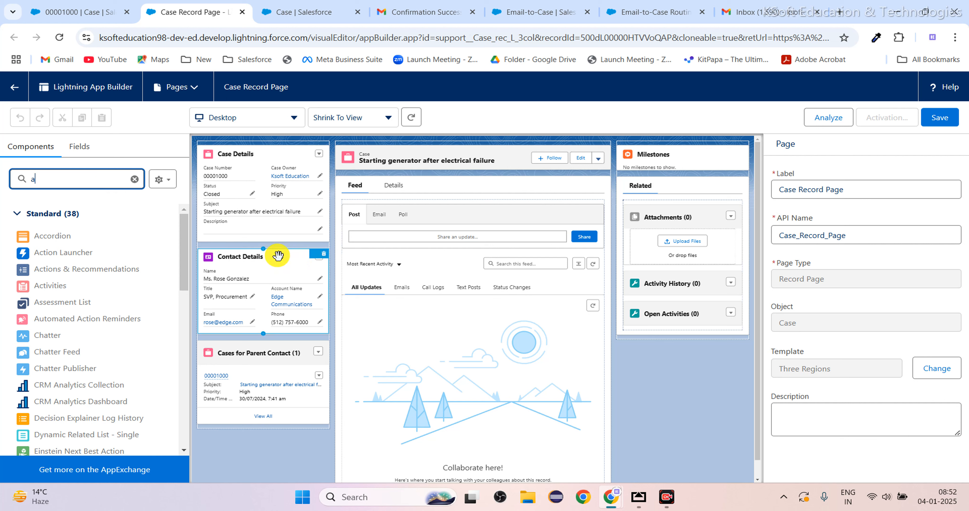
pyautogui.click(278, 265)
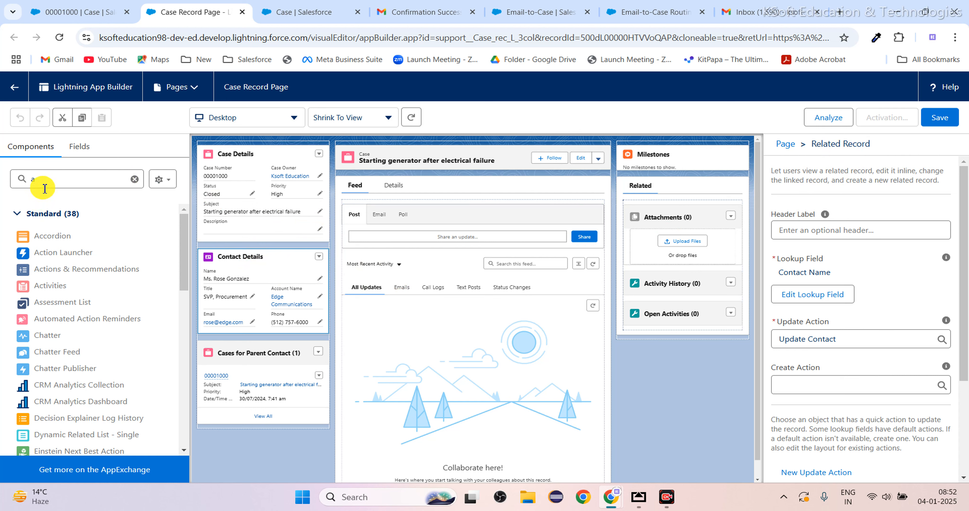
# Step: Search components for 'rel' and drop a Related Record component into the left column
pyautogui.moveTo(42, 184); pyautogui.dragTo(9, 185)
pyautogui.write('re')
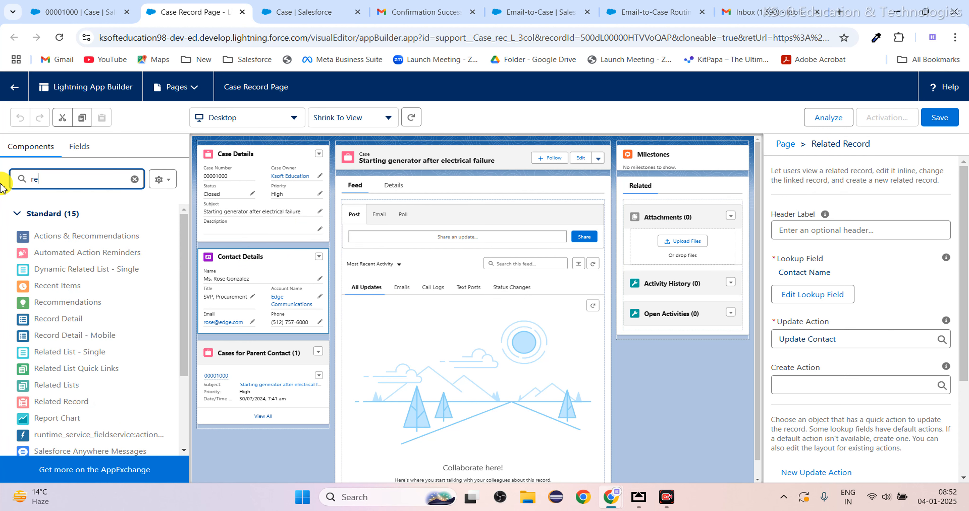
pyautogui.write('l')
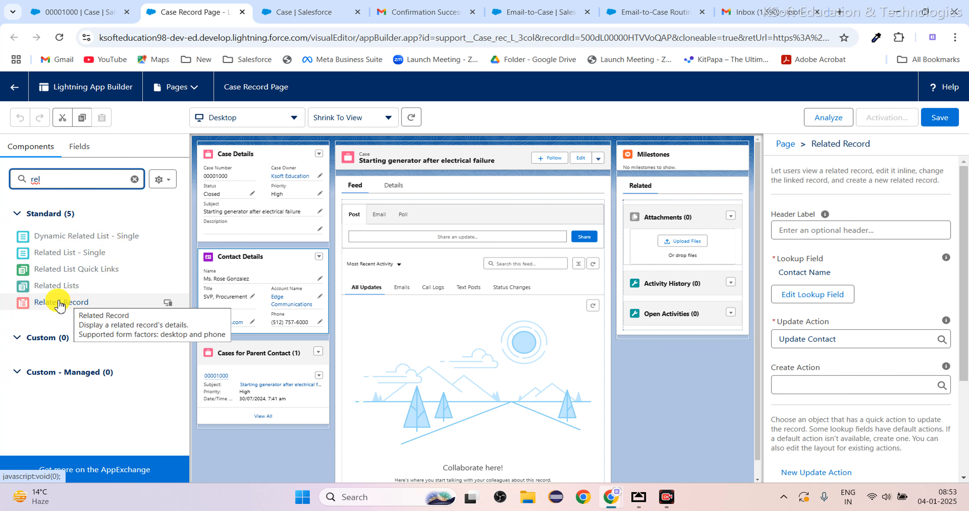
pyautogui.moveTo(61, 306); pyautogui.dragTo(210, 251)
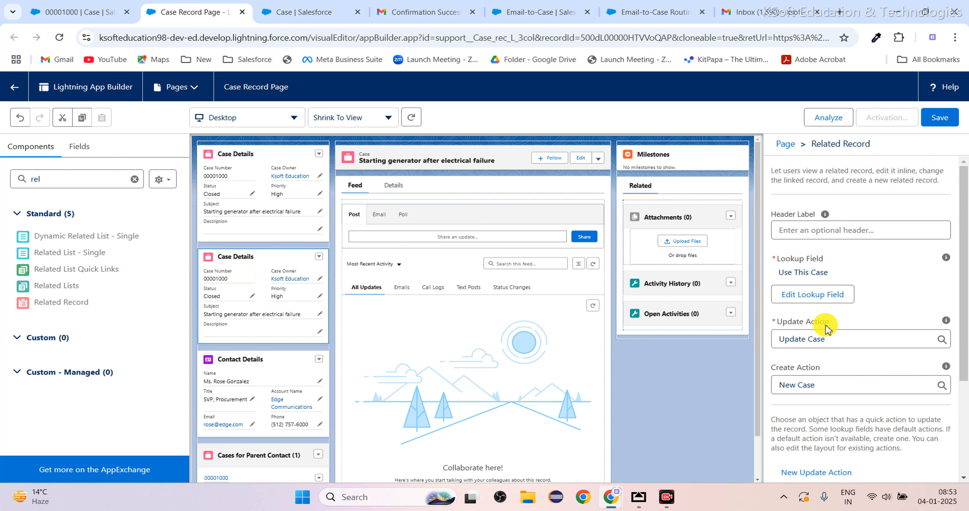
# Step: Clear the Update Case action and open the First Lookup choices in Edit Lookup Field
pyautogui.click(908, 340)
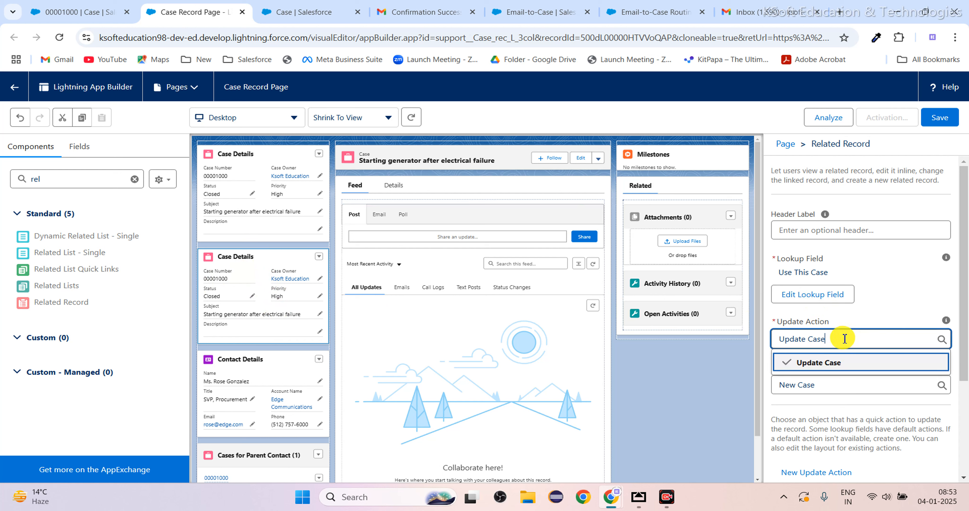
pyautogui.press('BackSpace')
pyautogui.press('BackSpace')
pyautogui.press('BackSpace')
pyautogui.press('BackSpace')
pyautogui.press('BackSpace')
pyautogui.press('BackSpace')
pyautogui.press('BackSpace')
pyautogui.press('BackSpace')
pyautogui.press('BackSpace')
pyautogui.press('BackSpace')
pyautogui.press('BackSpace')
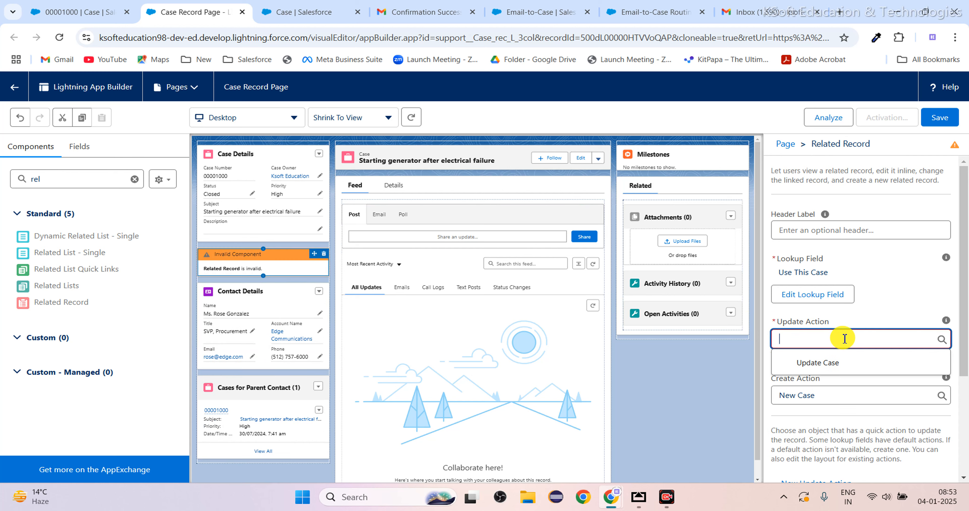
pyautogui.click(822, 296)
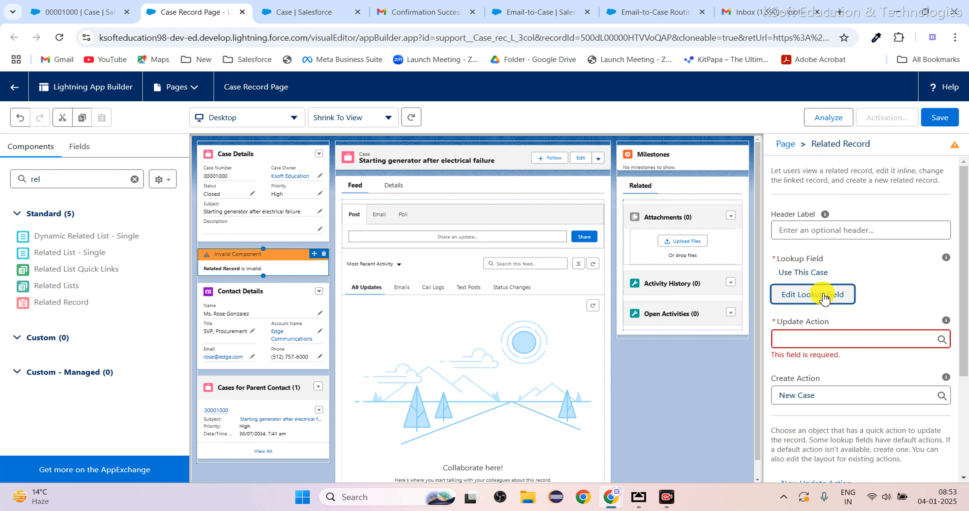
pyautogui.click(362, 277)
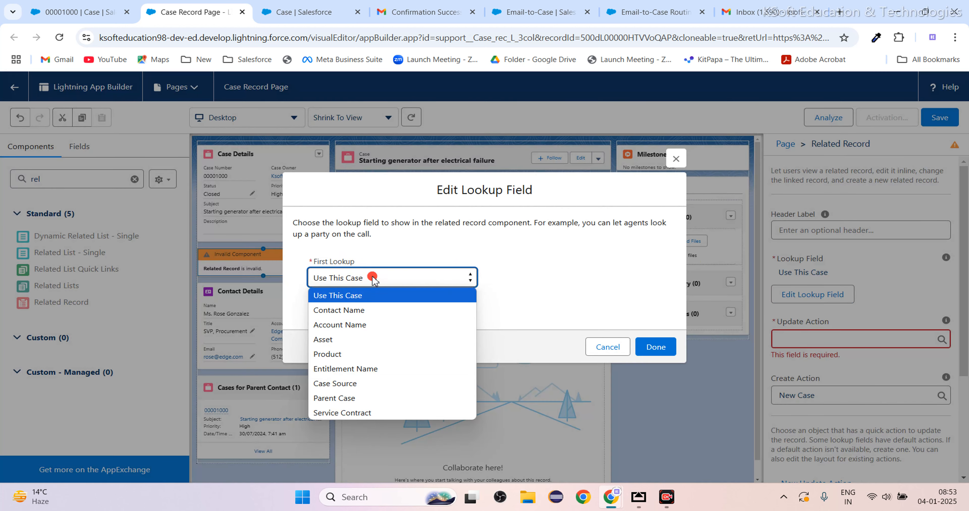
# Step: Set the lookup to Account Name with Use This Account as second lookup, and confirm it
pyautogui.click(344, 326)
pyautogui.click(552, 280)
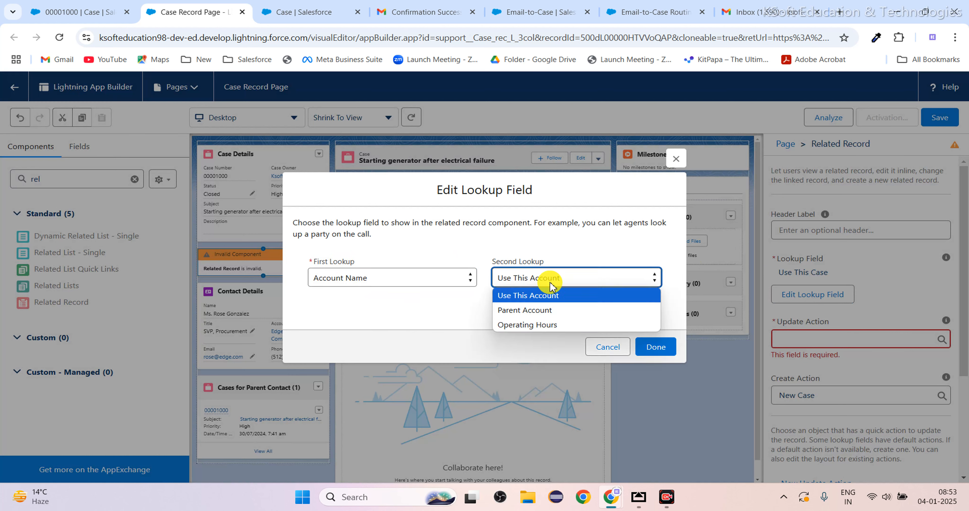
pyautogui.click(534, 311)
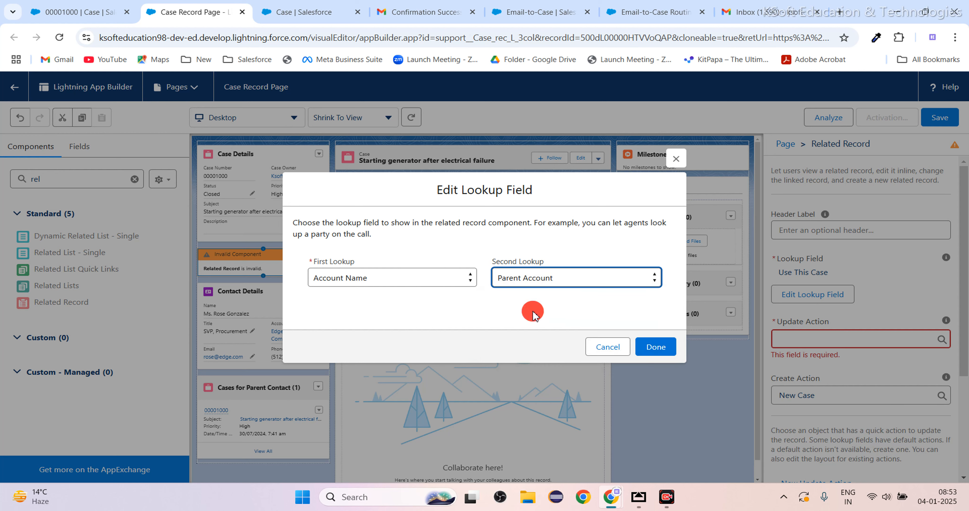
pyautogui.click(576, 280)
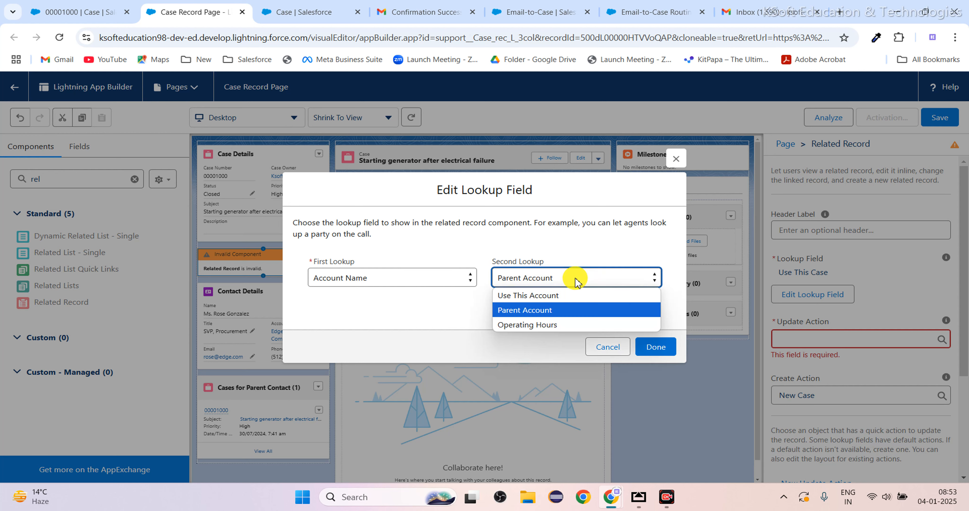
pyautogui.click(545, 295)
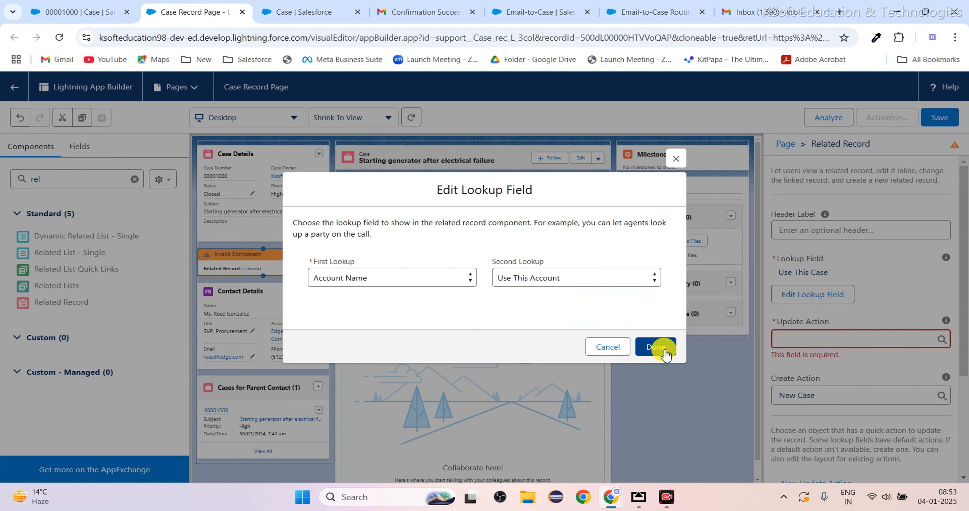
pyautogui.click(657, 348)
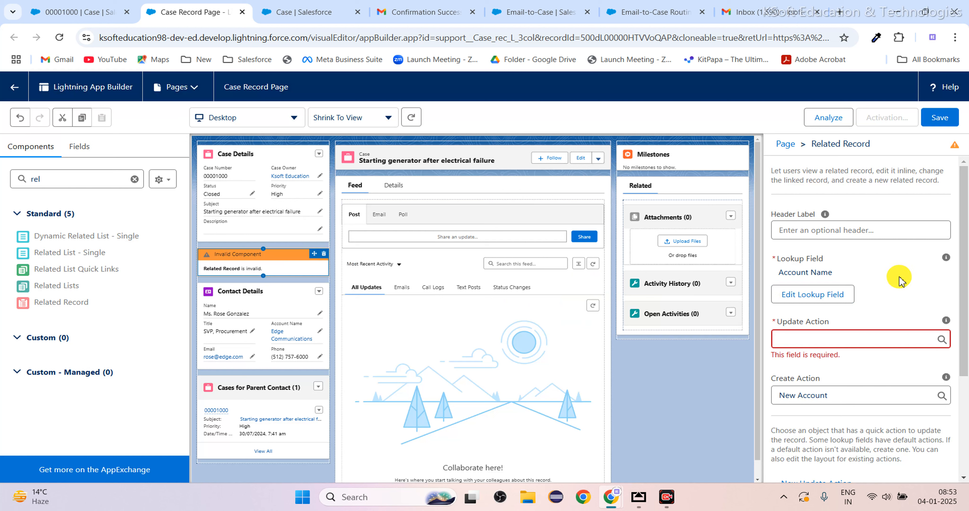
pyautogui.click(825, 338)
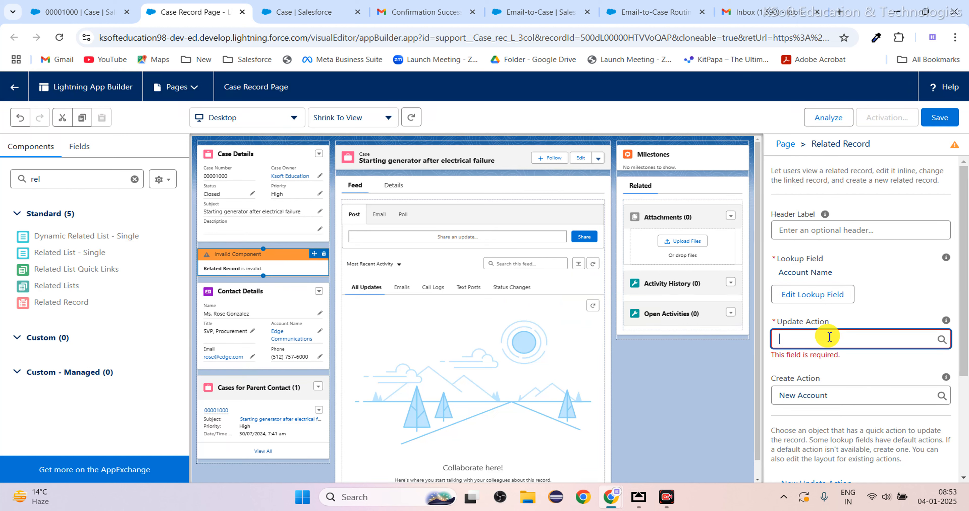
# Step: Try 'Edit Account', 'ed' and 'edi' as the update action, then reload the page discarding changes
pyautogui.write('Edit ')
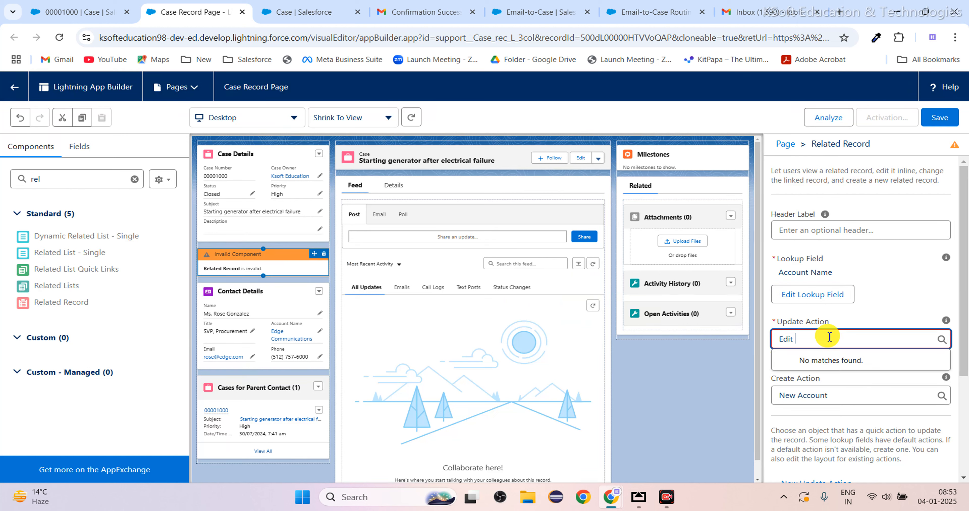
pyautogui.write('Account')
pyautogui.press('BackSpace')
pyautogui.press('BackSpace')
pyautogui.press('BackSpace')
pyautogui.press('BackSpace')
pyautogui.press('BackSpace')
pyautogui.press('BackSpace')
pyautogui.press('BackSpace')
pyautogui.press('BackSpace')
pyautogui.press('BackSpace')
pyautogui.press('BackSpace')
pyautogui.press('BackSpace')
pyautogui.click(891, 312)
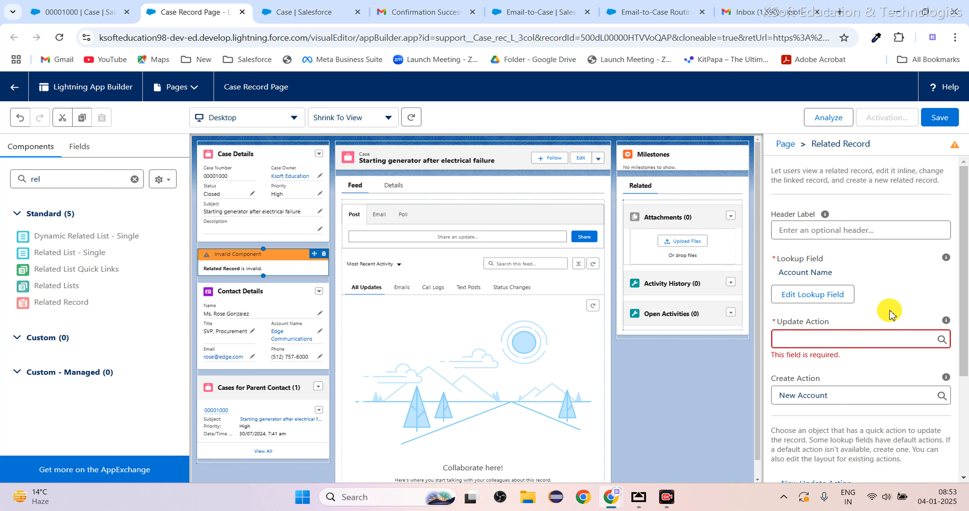
pyautogui.click(830, 334)
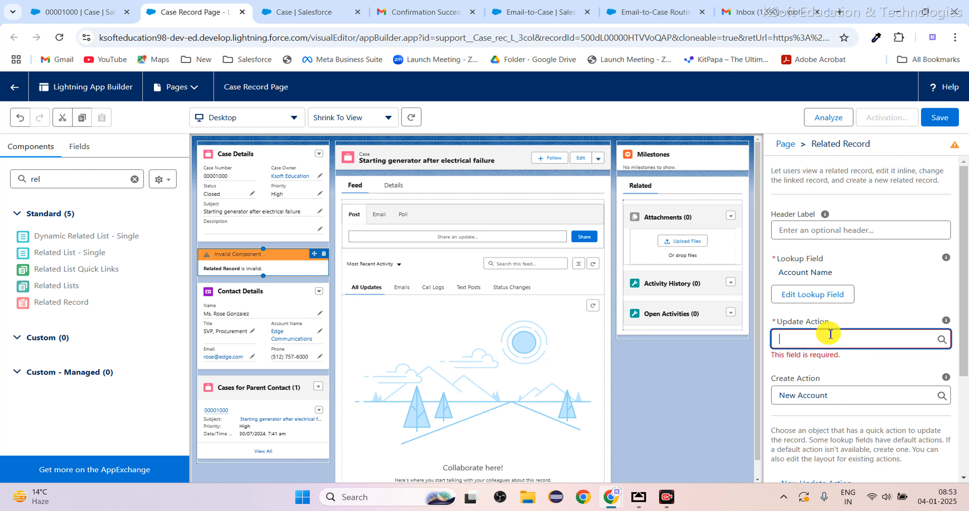
pyautogui.write('ed')
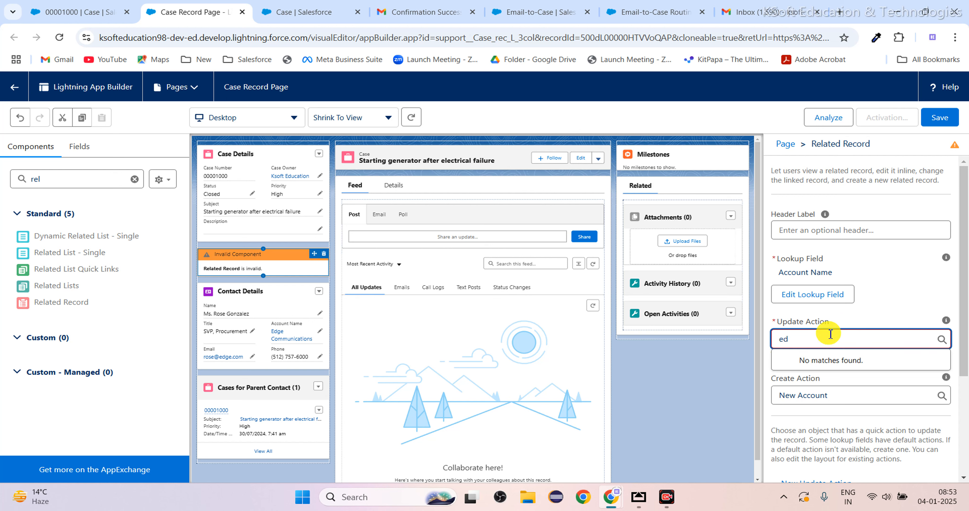
pyautogui.press('BackSpace')
pyautogui.press('BackSpace')
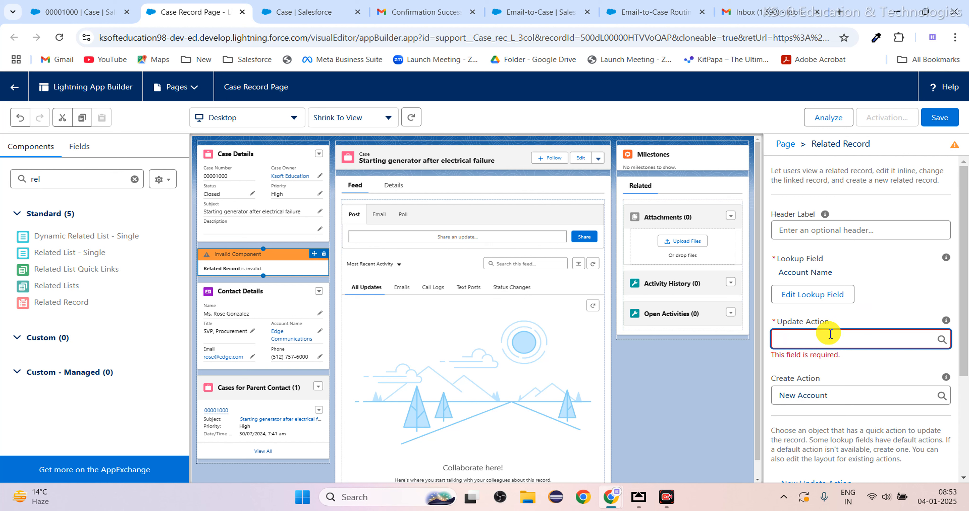
pyautogui.write('edi')
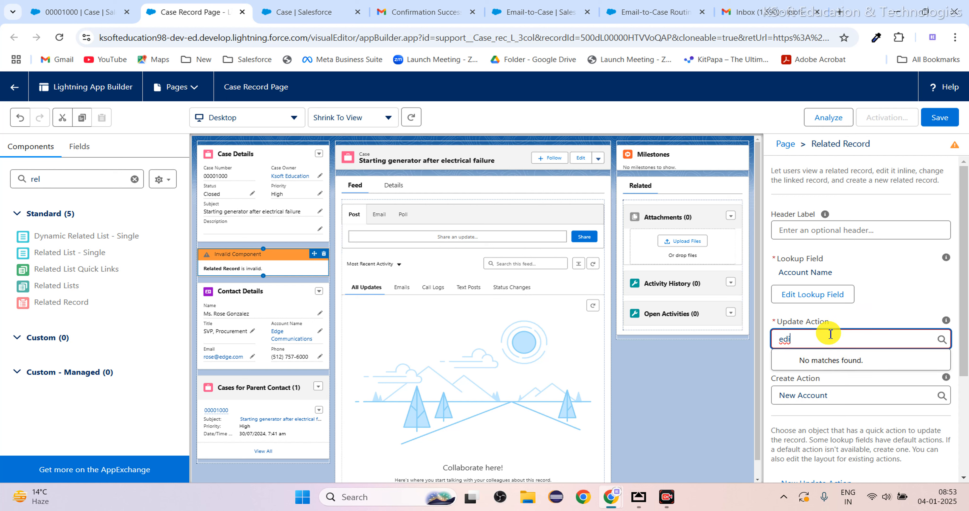
pyautogui.press('BackSpace')
pyautogui.press('BackSpace')
pyautogui.press('BackSpace')
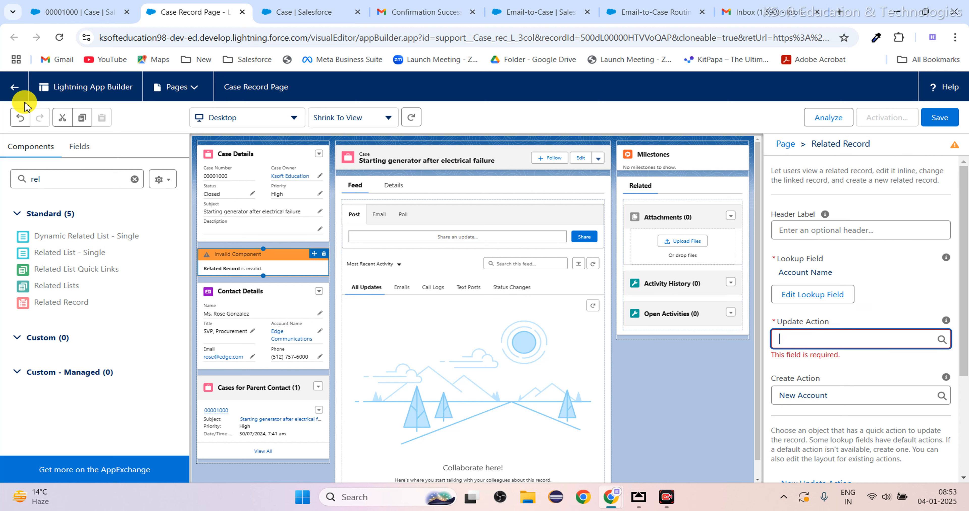
pyautogui.click(60, 37)
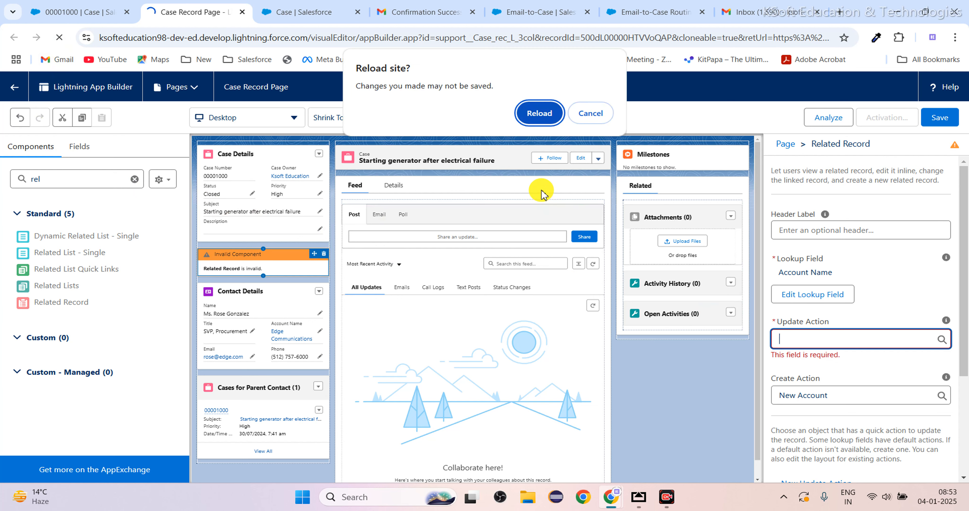
pyautogui.click(538, 113)
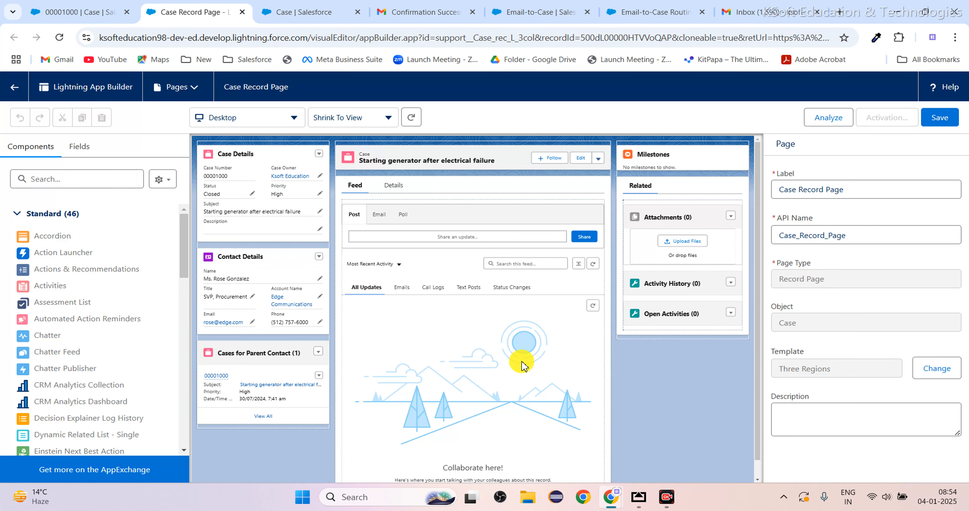
# Step: Inspect the Contact Details component's lookup settings, then deselect it to show page properties
pyautogui.click(281, 266)
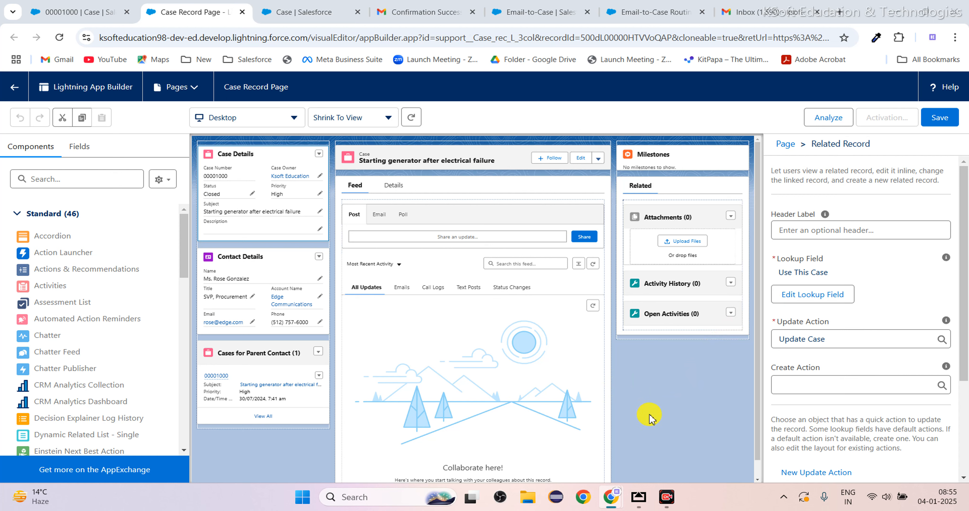
pyautogui.click(687, 414)
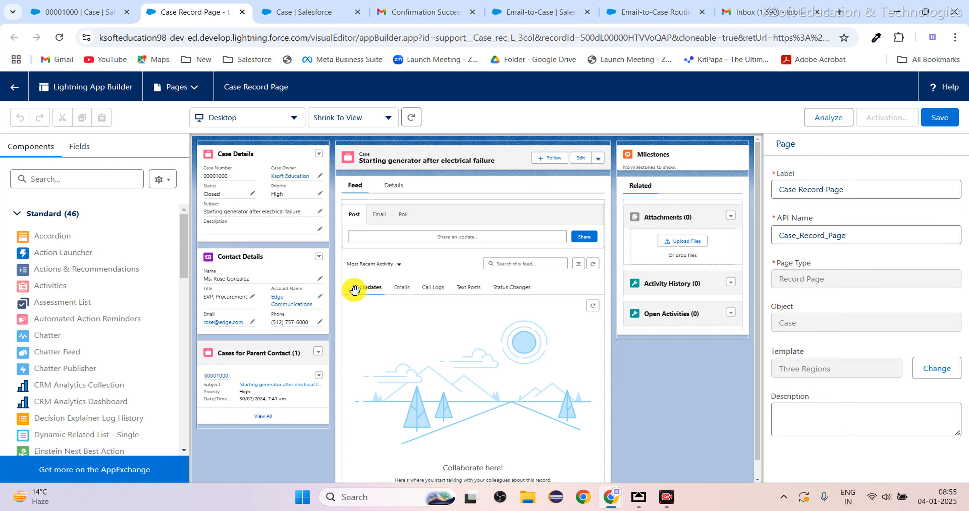
# Step: Search for 'related' and drop the Related Lists component under Case Details in the left column
pyautogui.click(49, 181)
pyautogui.write('relate')
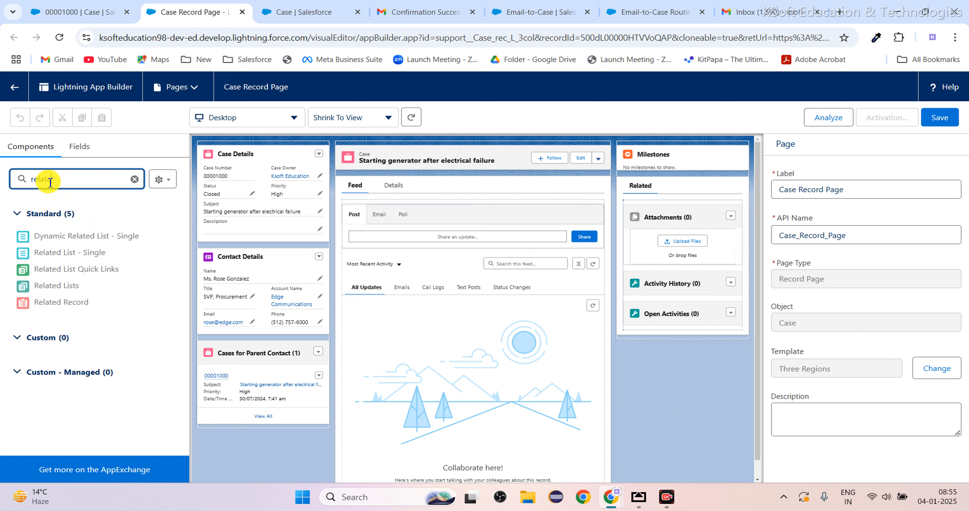
pyautogui.write('d')
pyautogui.moveTo(56, 286); pyautogui.dragTo(221, 249)
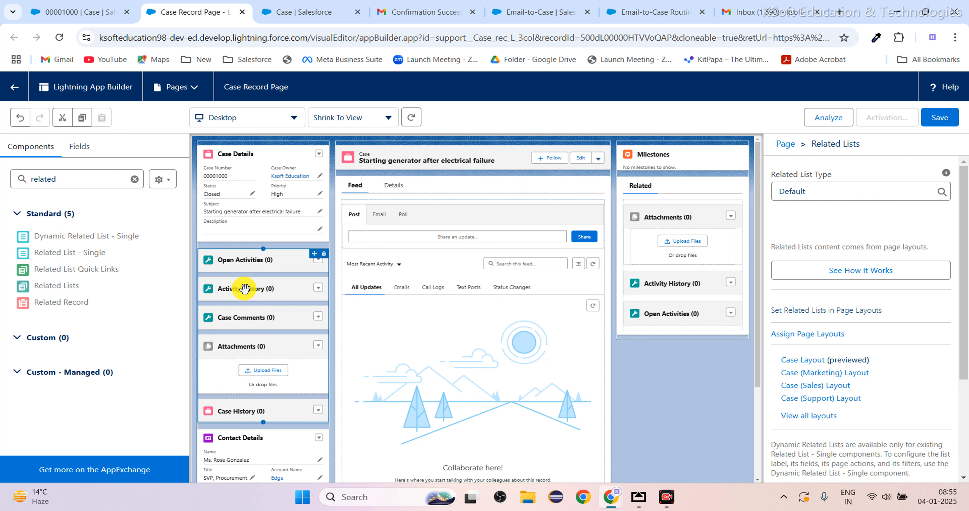
# Step: Delete the Related tabs component from the right column, then select Contact Details to inspect it
pyautogui.click(715, 186)
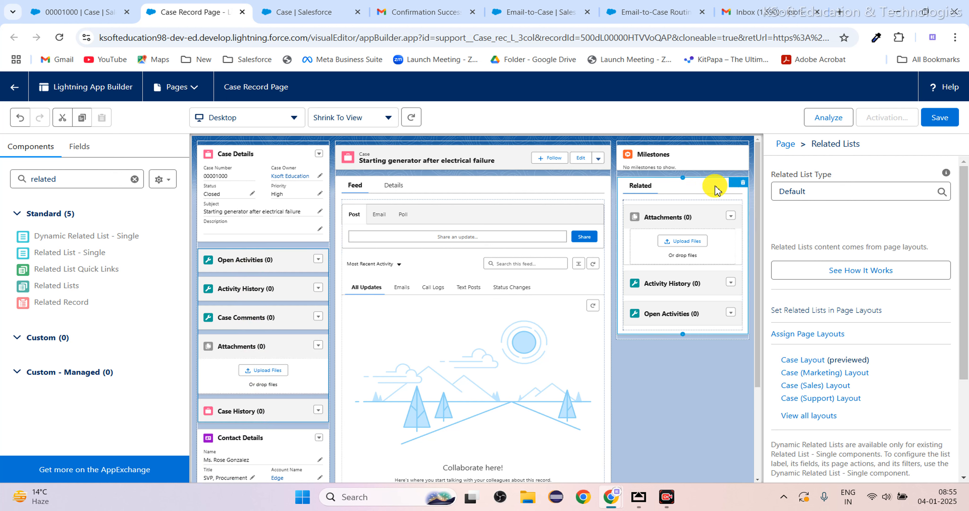
pyautogui.click(742, 185)
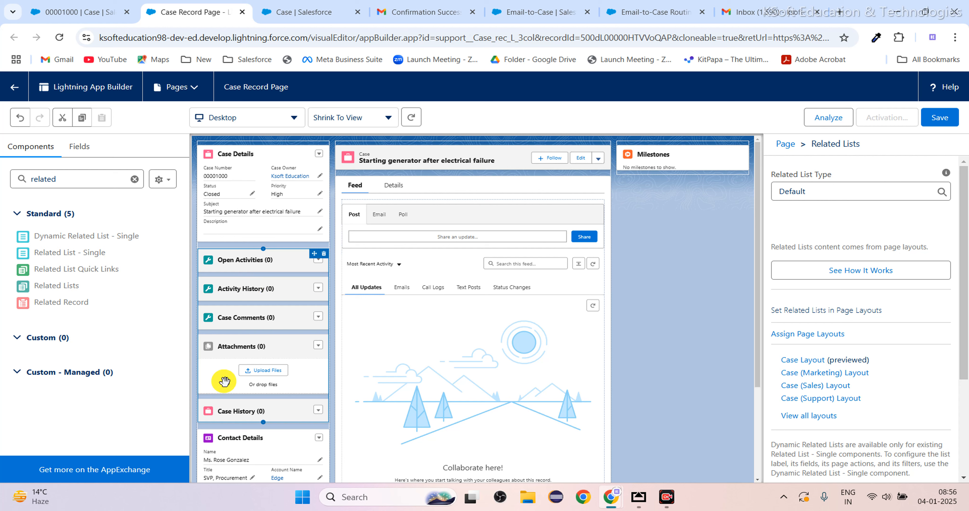
pyautogui.click(245, 453)
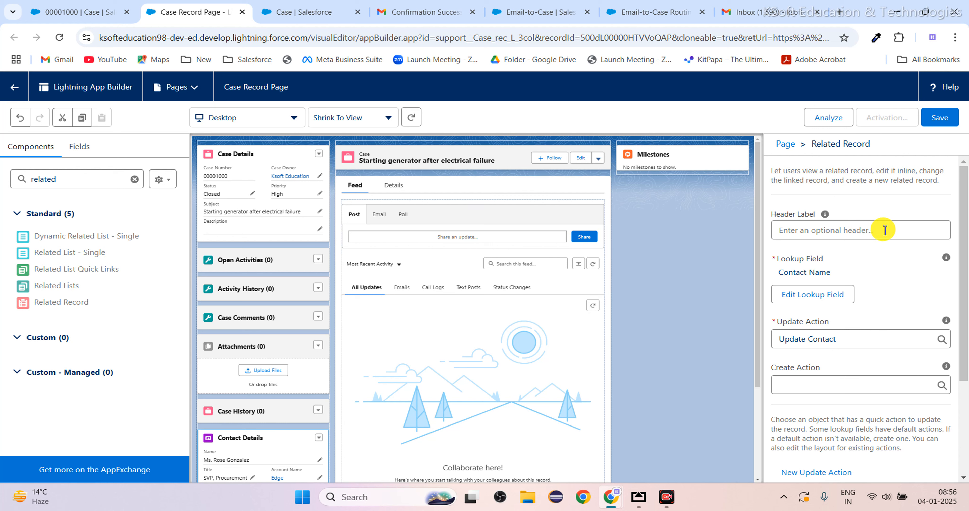
# Step: Toggle the App Builder preview between the Details and Feed tabs, then return to case 00001000
pyautogui.click(393, 188)
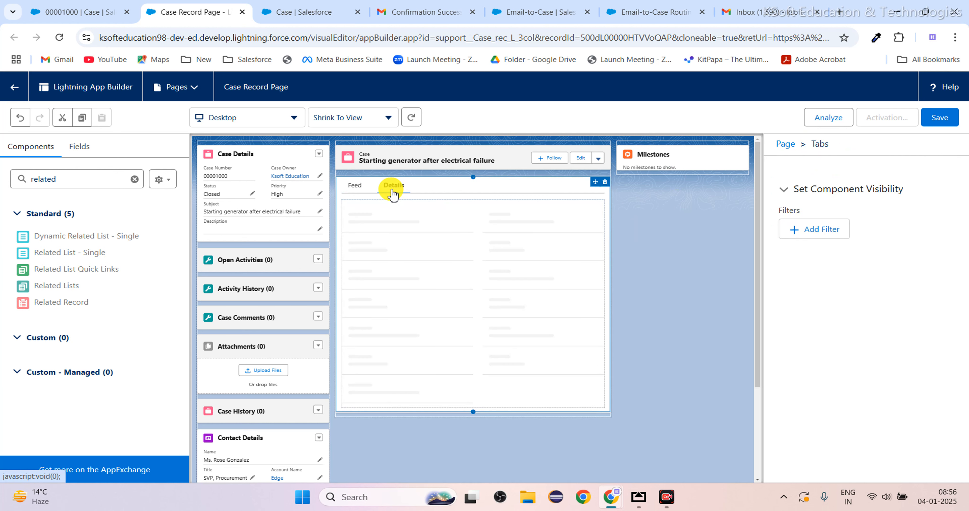
pyautogui.click(354, 191)
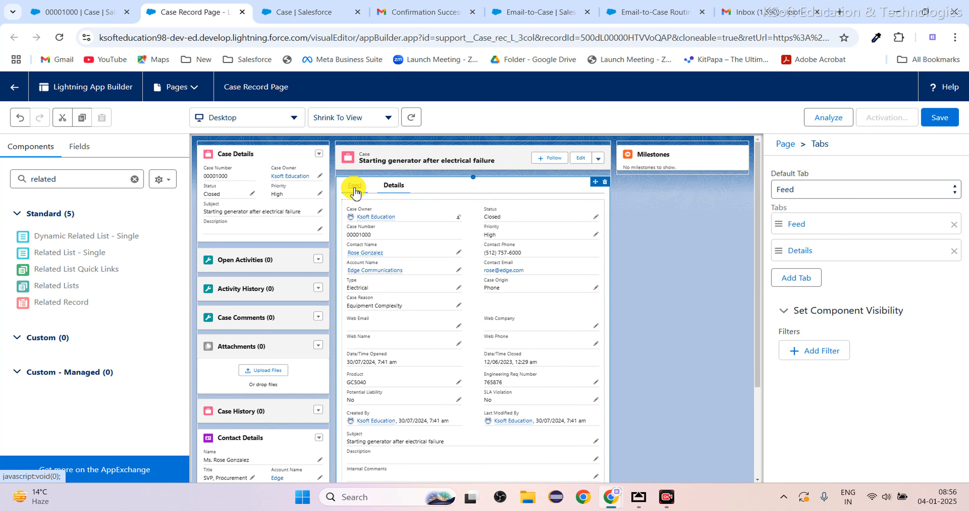
pyautogui.click(391, 190)
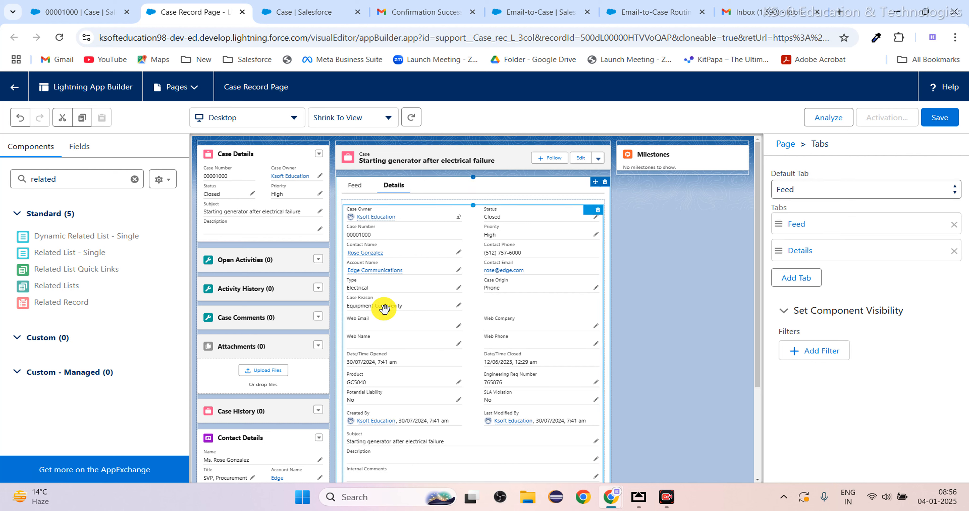
pyautogui.click(356, 190)
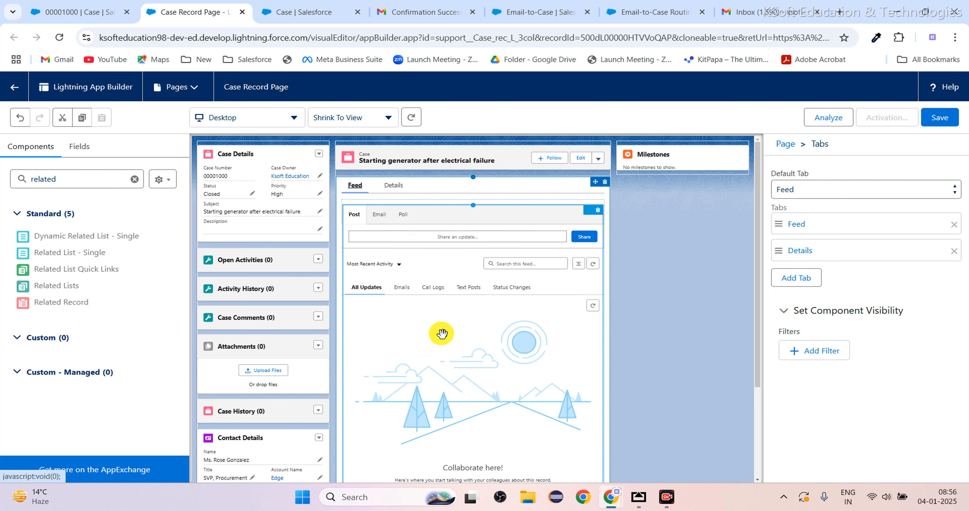
pyautogui.click(394, 186)
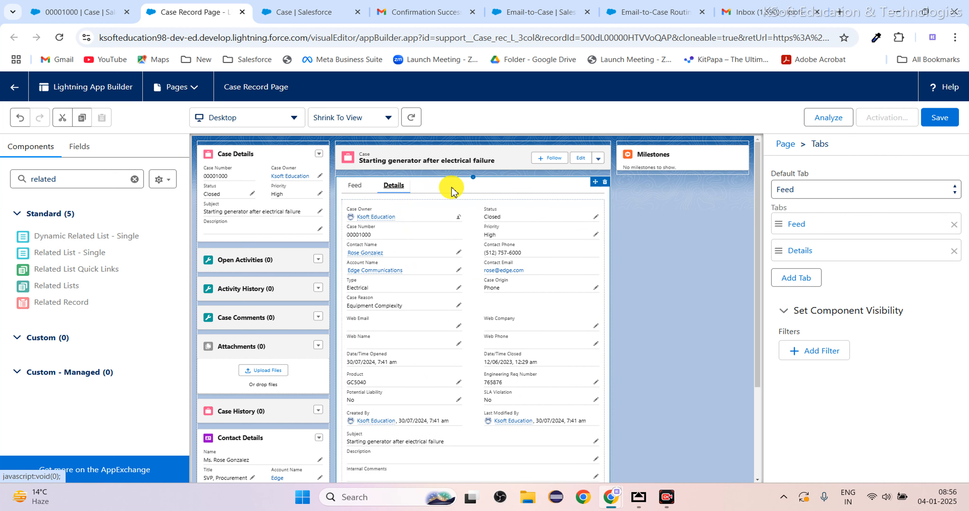
pyautogui.click(75, 12)
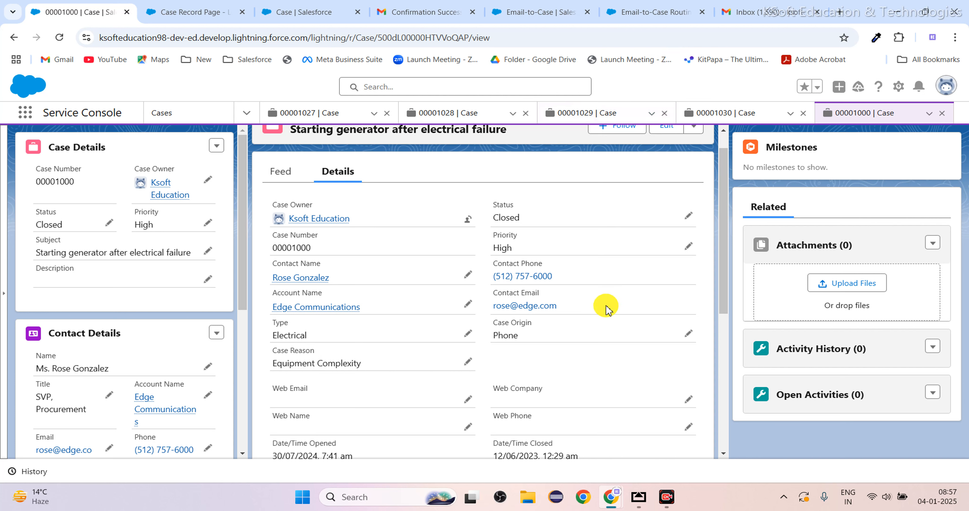
pyautogui.scroll(1, 634, 384)
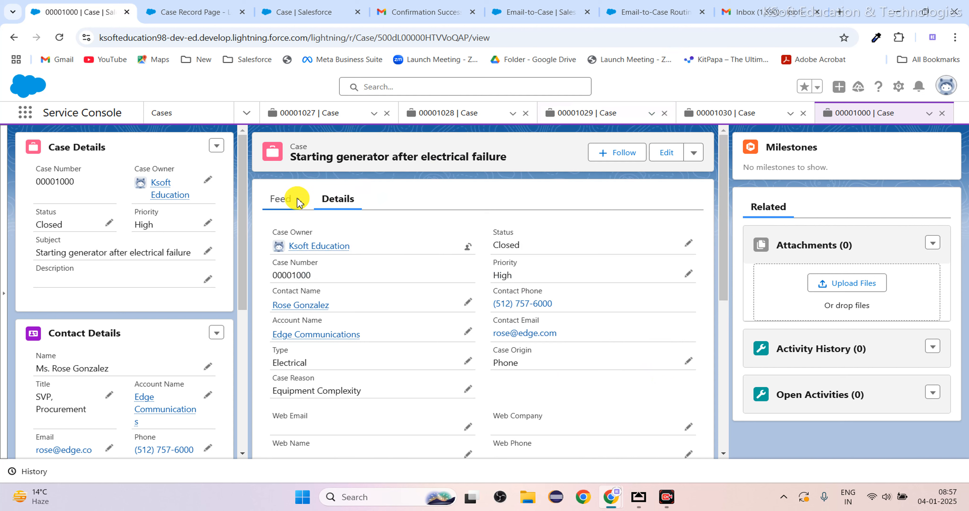
pyautogui.click(289, 200)
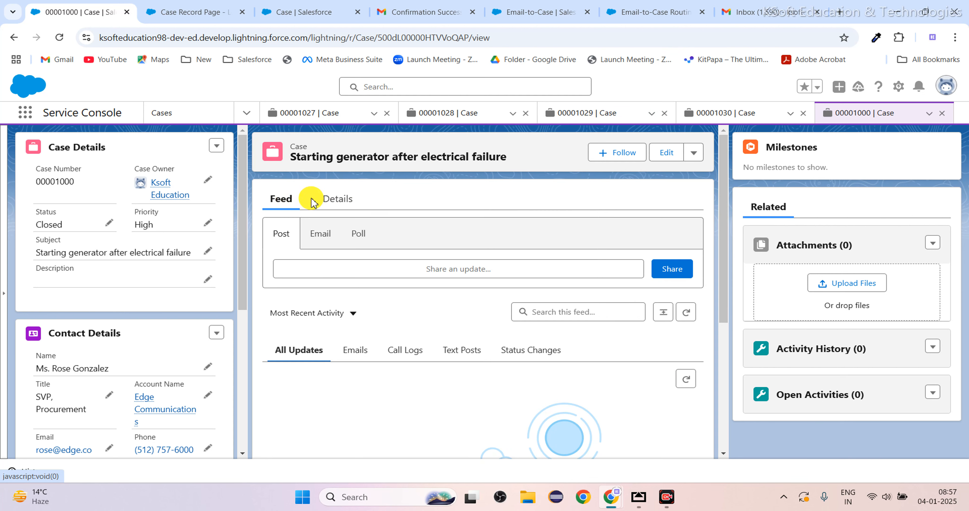
pyautogui.click(338, 199)
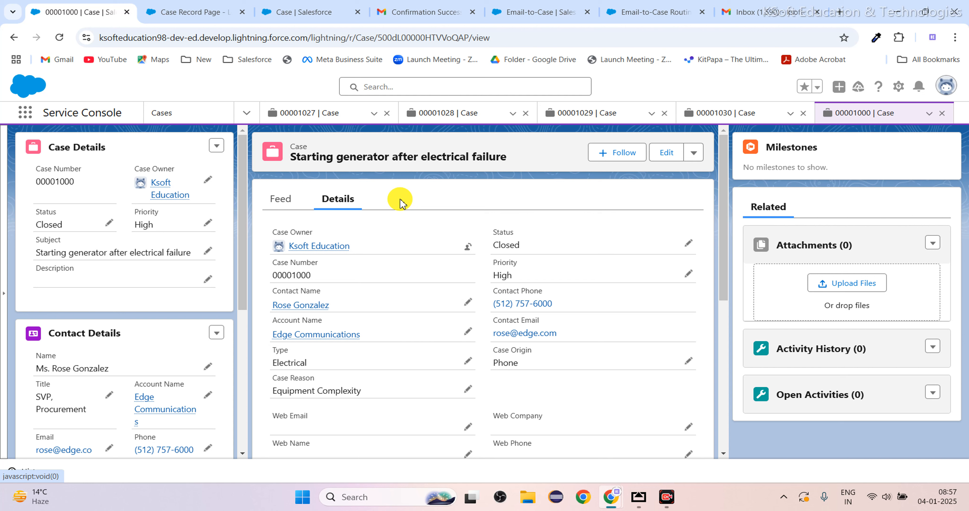
pyautogui.click(282, 213)
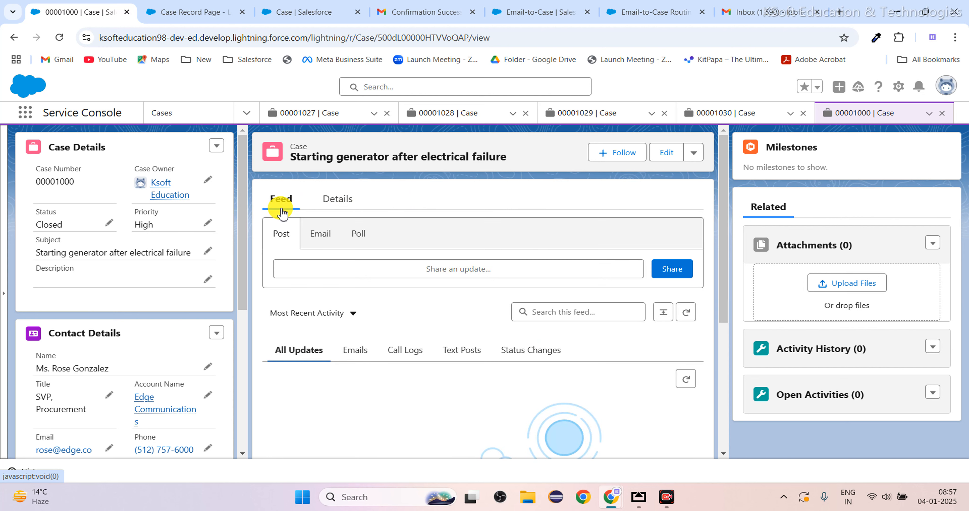
pyautogui.click(341, 205)
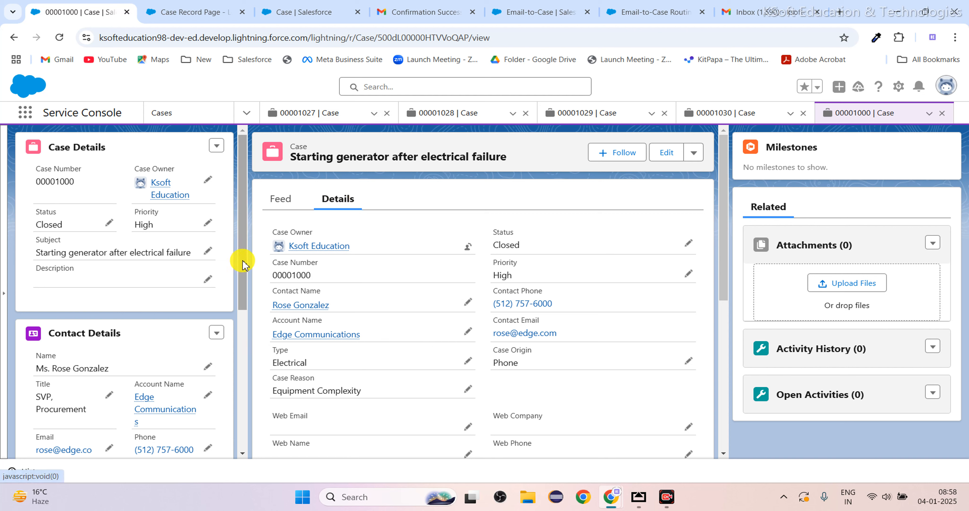
pyautogui.scroll(-5, 242, 301)
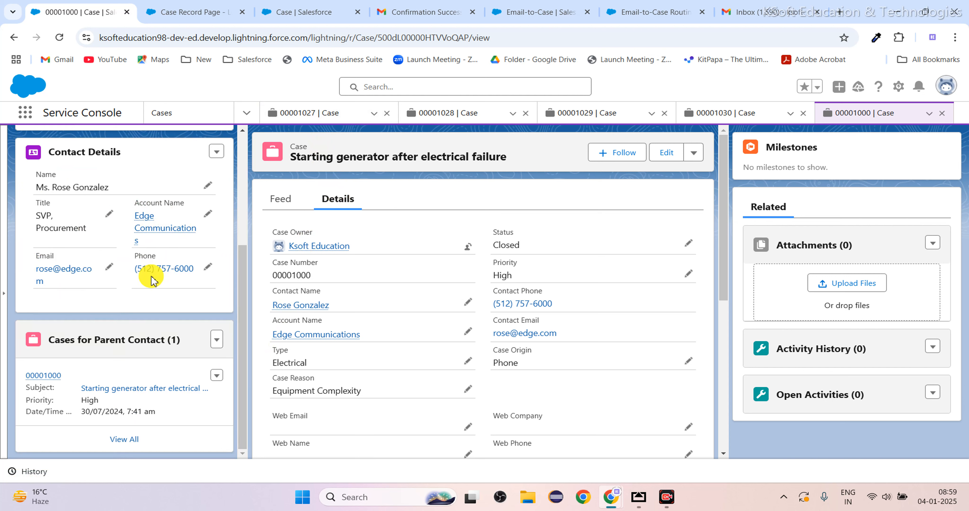
pyautogui.scroll(1, 151, 278)
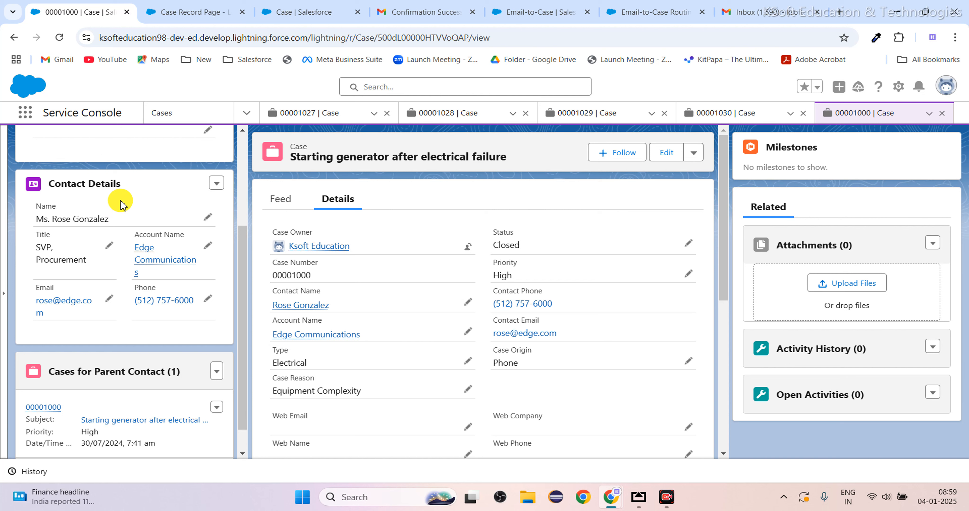
pyautogui.doubleClick(121, 204)
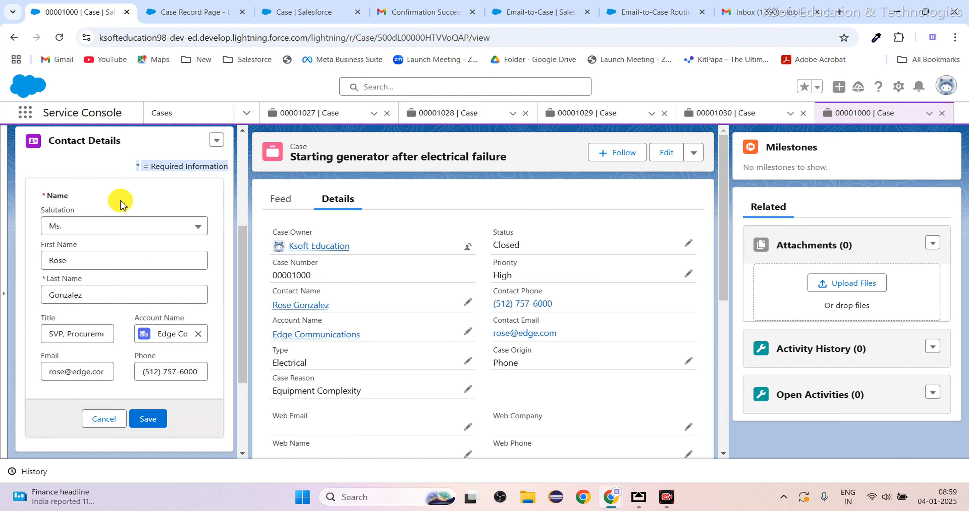
pyautogui.click(100, 418)
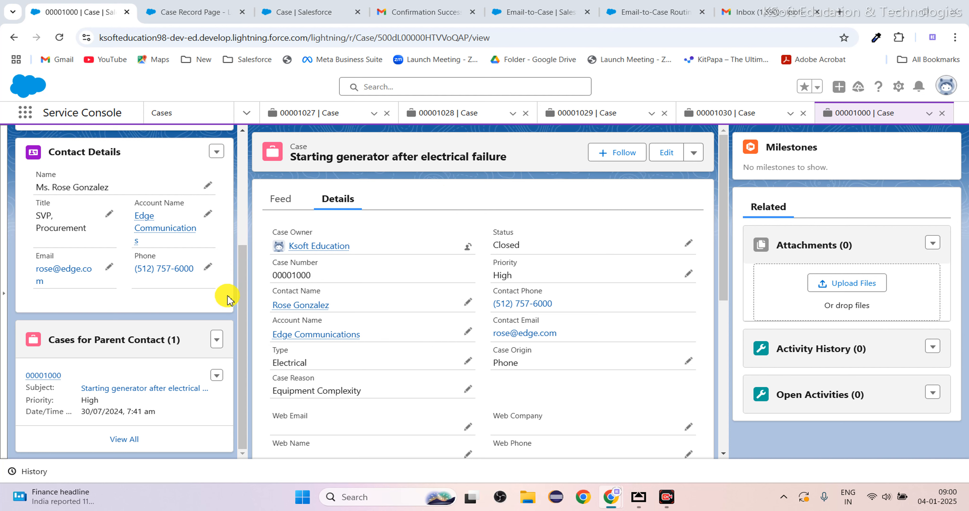
pyautogui.moveTo(242, 324); pyautogui.dragTo(242, 177)
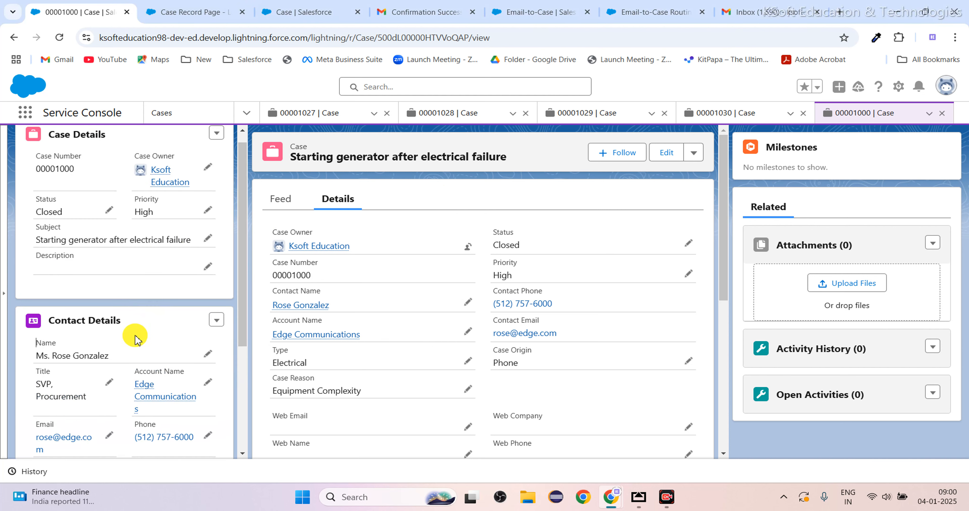
pyautogui.scroll(-5, 134, 337)
pyautogui.scroll(3, 134, 334)
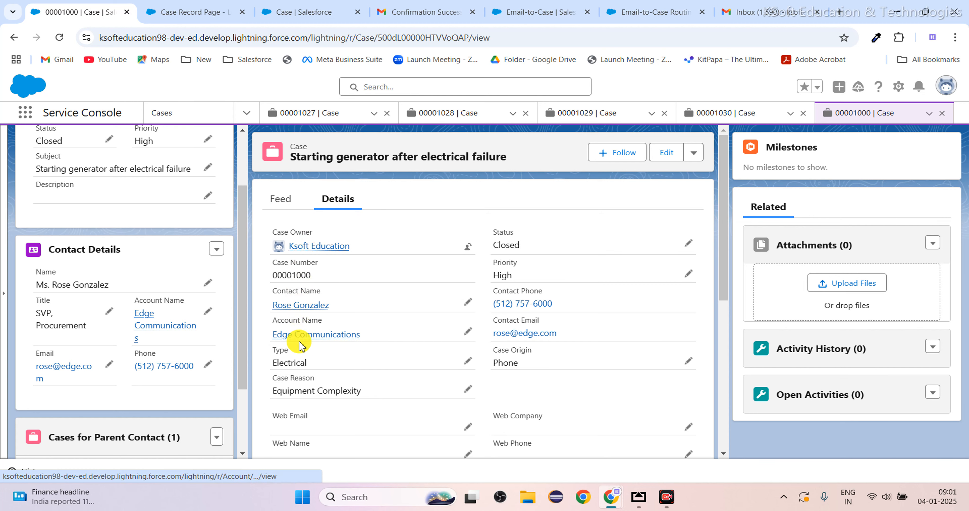
pyautogui.click(307, 335)
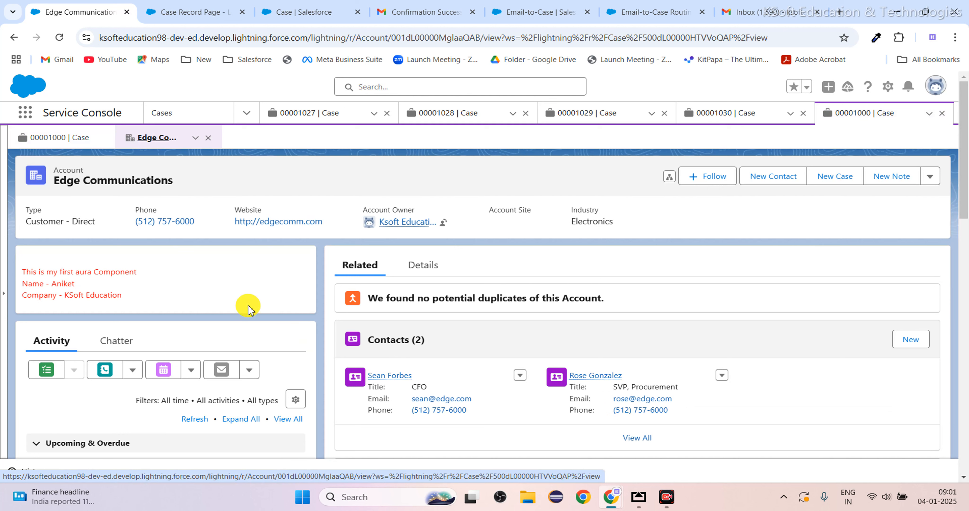
pyautogui.click(65, 140)
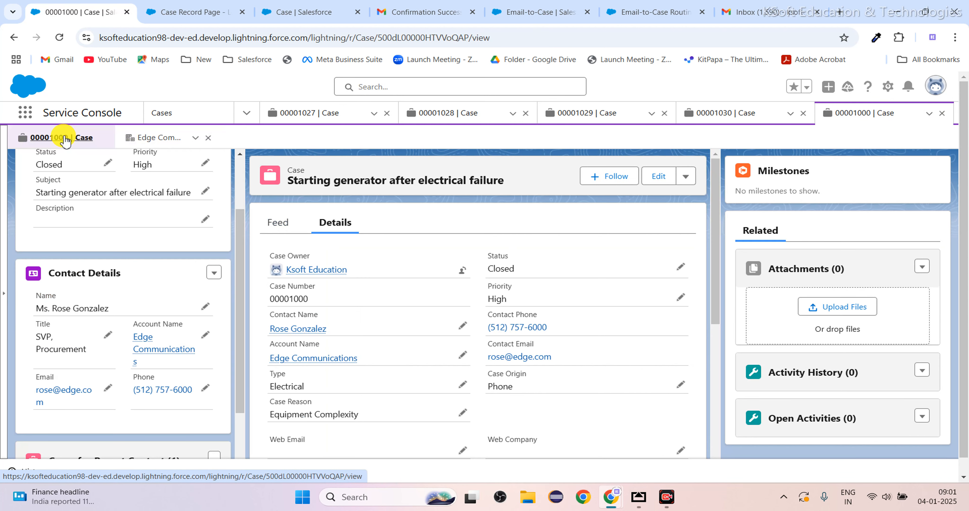
pyautogui.click(158, 139)
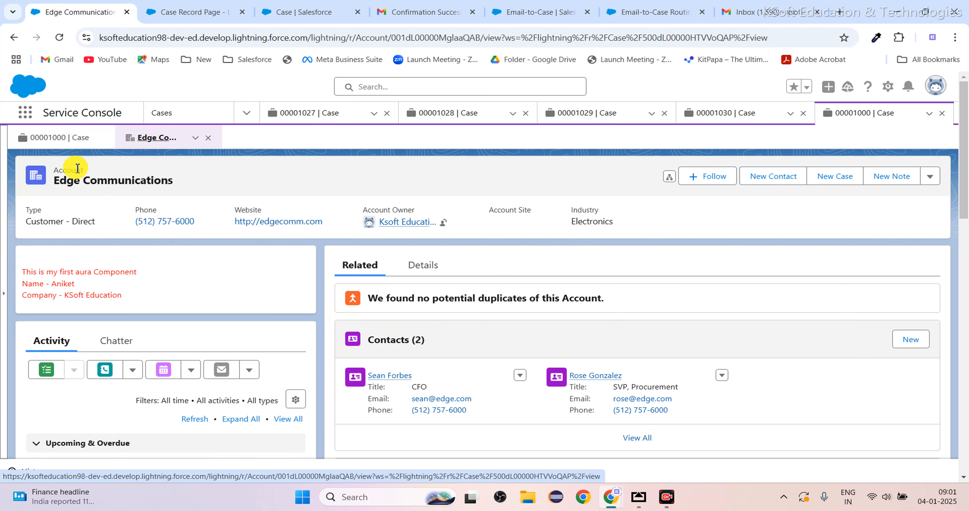
pyautogui.click(55, 142)
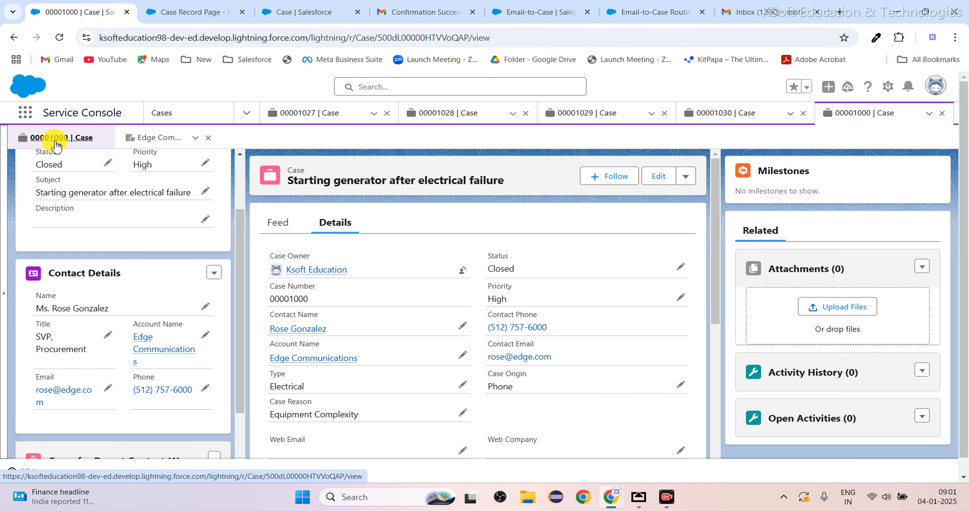
pyautogui.click(208, 137)
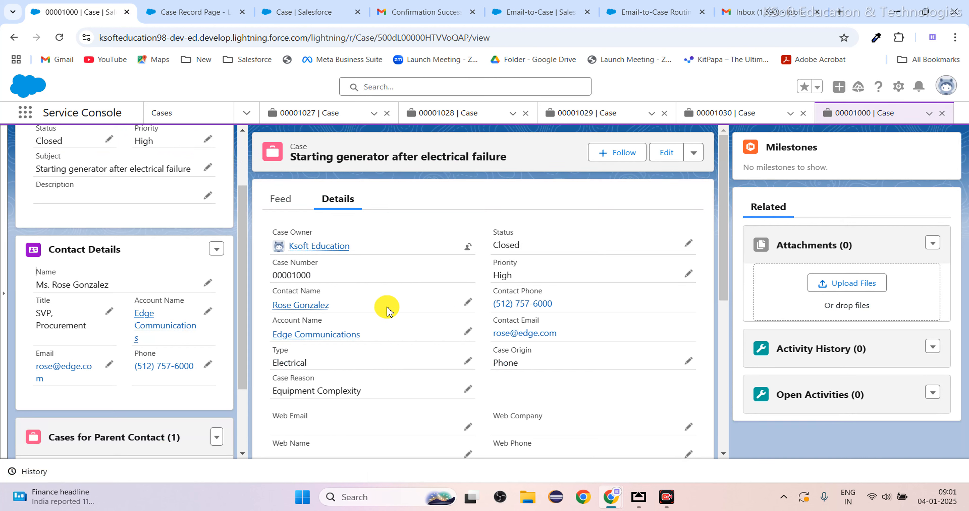
pyautogui.scroll(3, 125, 286)
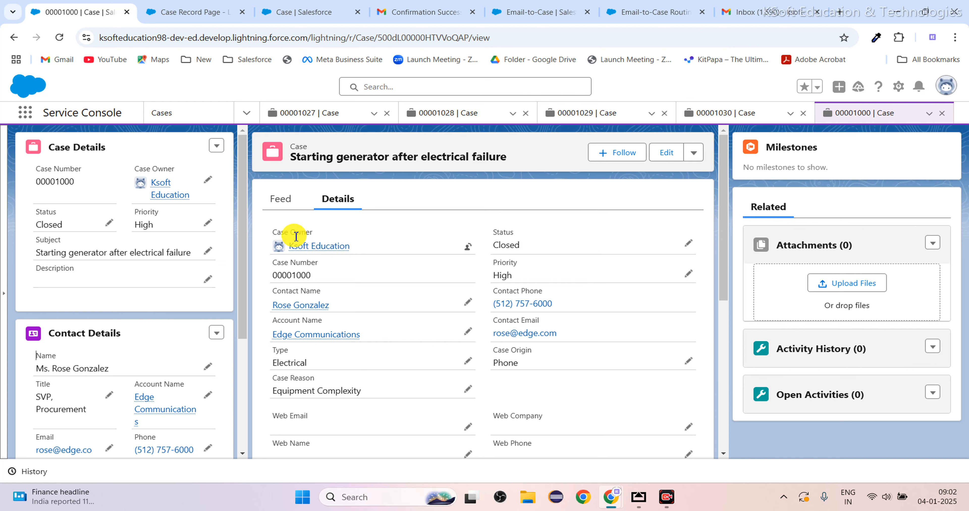
# Step: Start inline editing case 00001000's detail fields, then cancel so Status Closed and Priority High stay unchanged
pyautogui.doubleClick(509, 229)
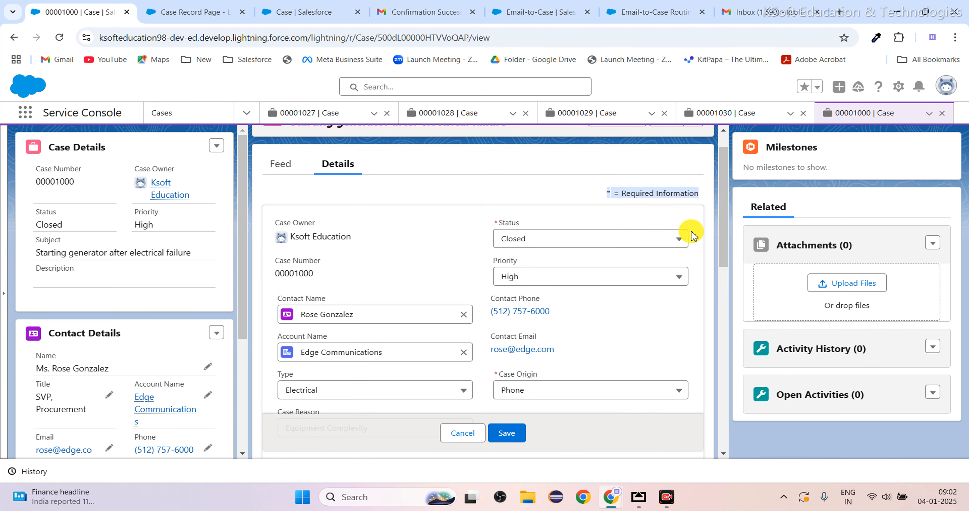
pyautogui.doubleClick(694, 183)
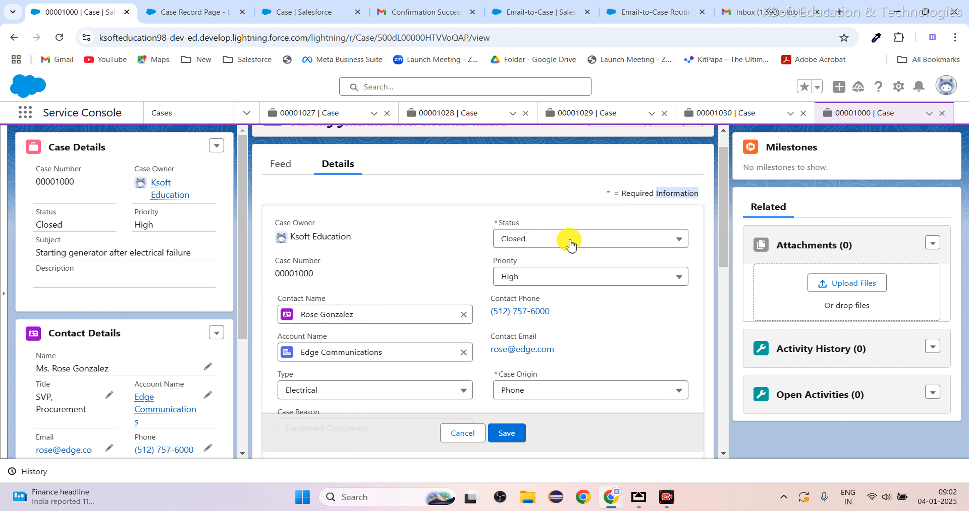
pyautogui.click(466, 230)
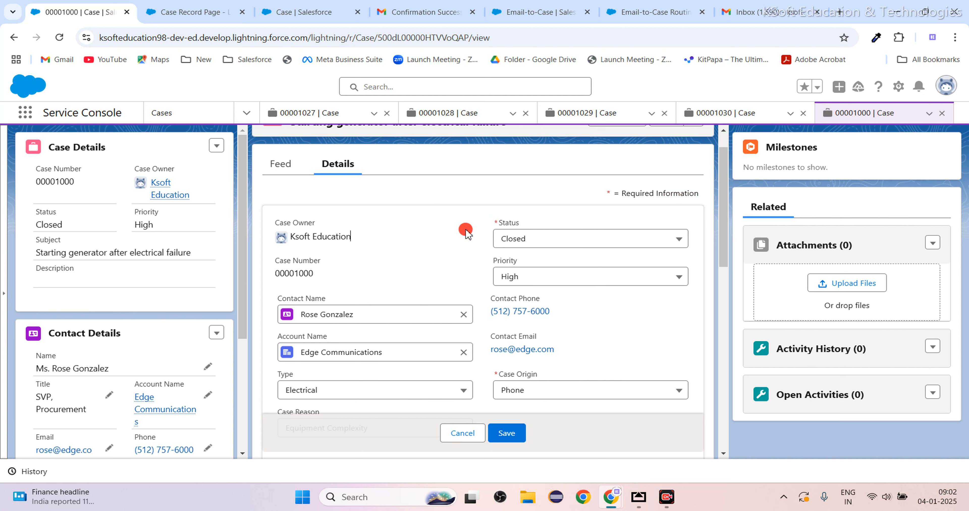
pyautogui.click(468, 435)
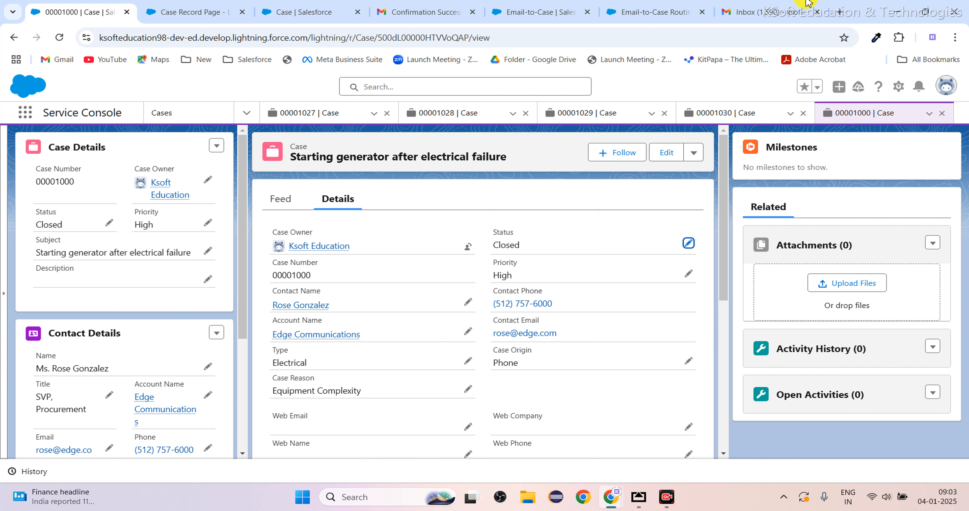
pyautogui.moveTo(725, 211); pyautogui.dragTo(714, 184)
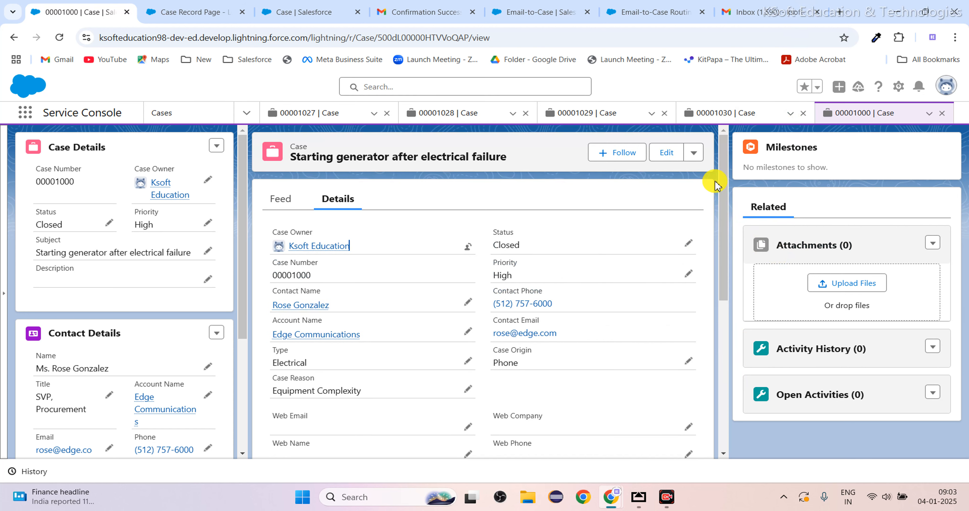